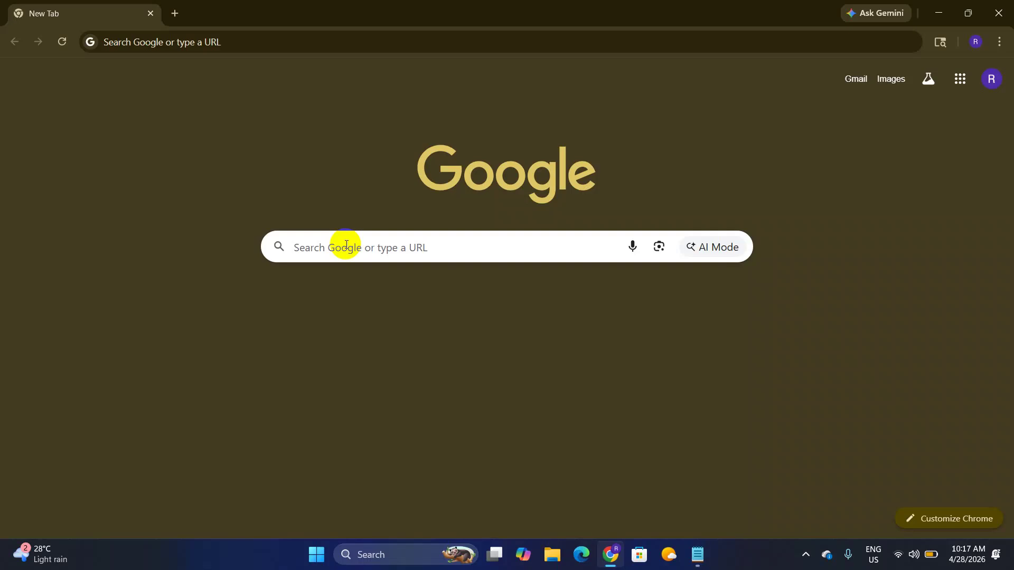
# Step: Search Google for chatgpt from the address bar using the chatgpt suggestion
pyautogui.click(259, 45)
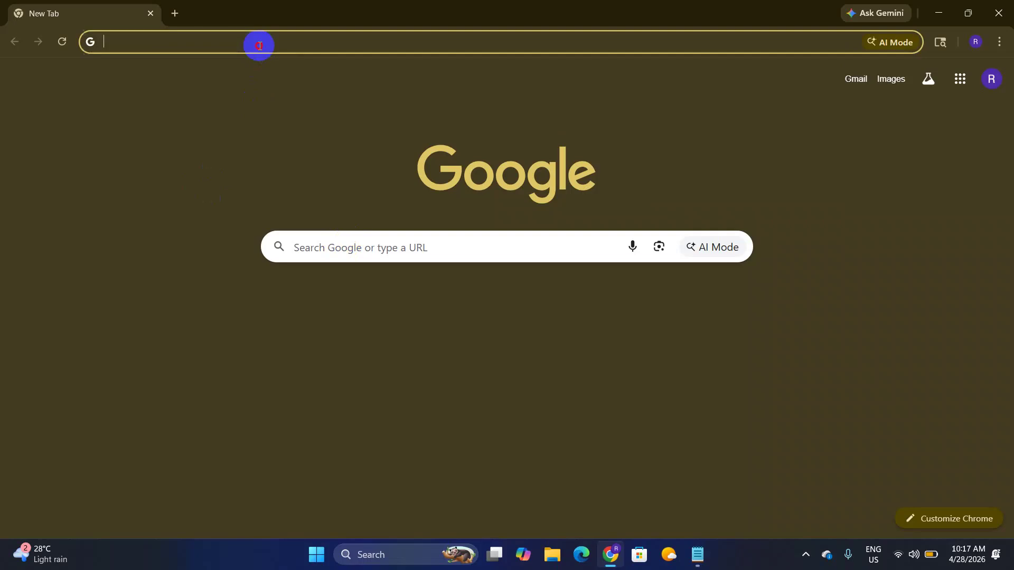
pyautogui.write('cha')
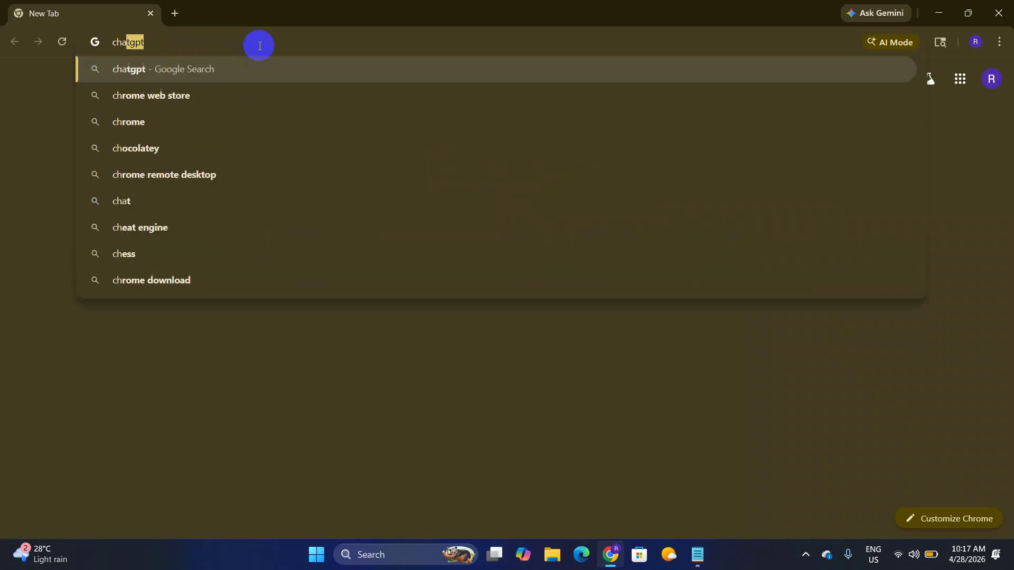
pyautogui.write('\\')
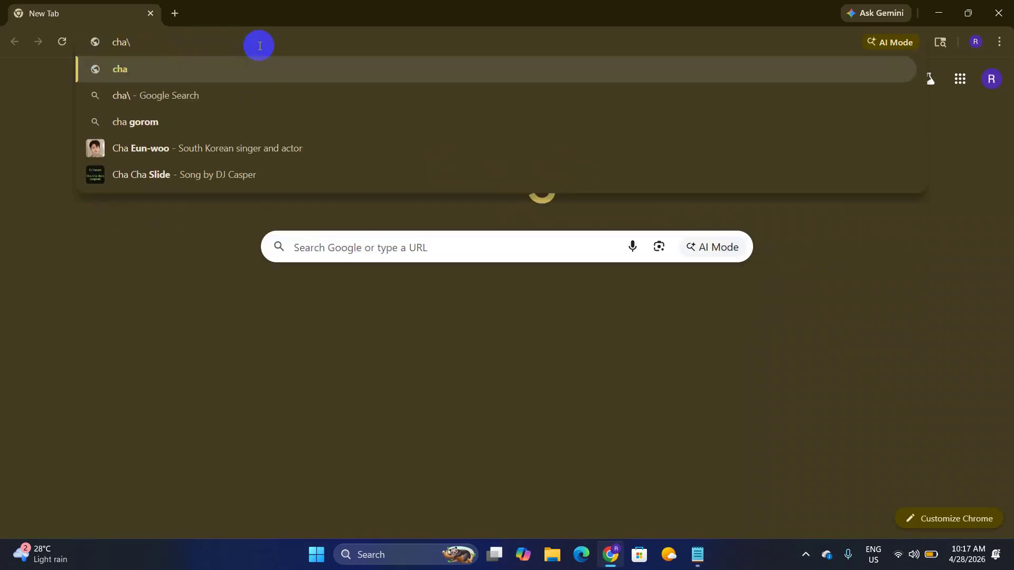
pyautogui.press('BackSpace')
pyautogui.press('Down')
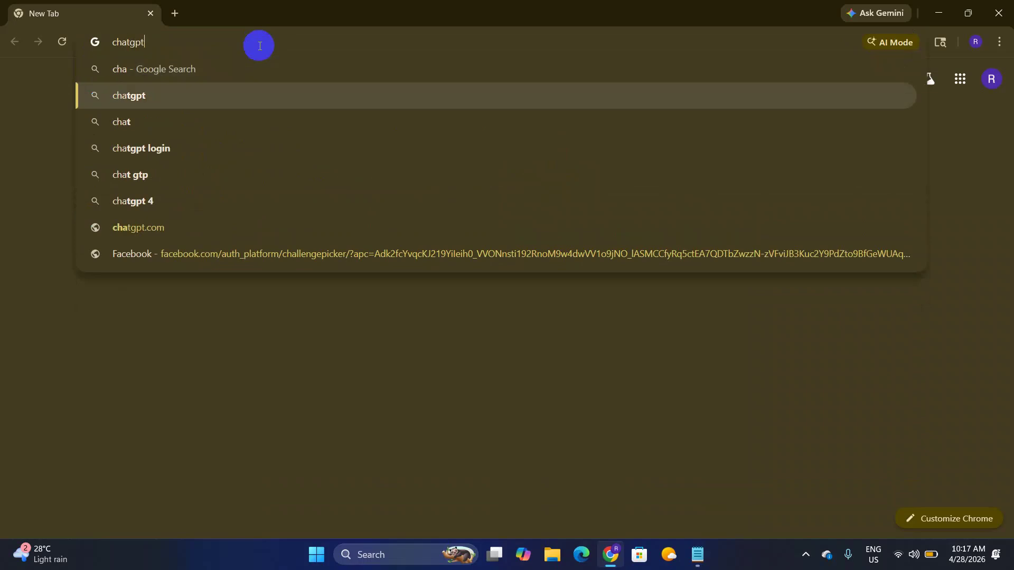
pyautogui.press('Return')
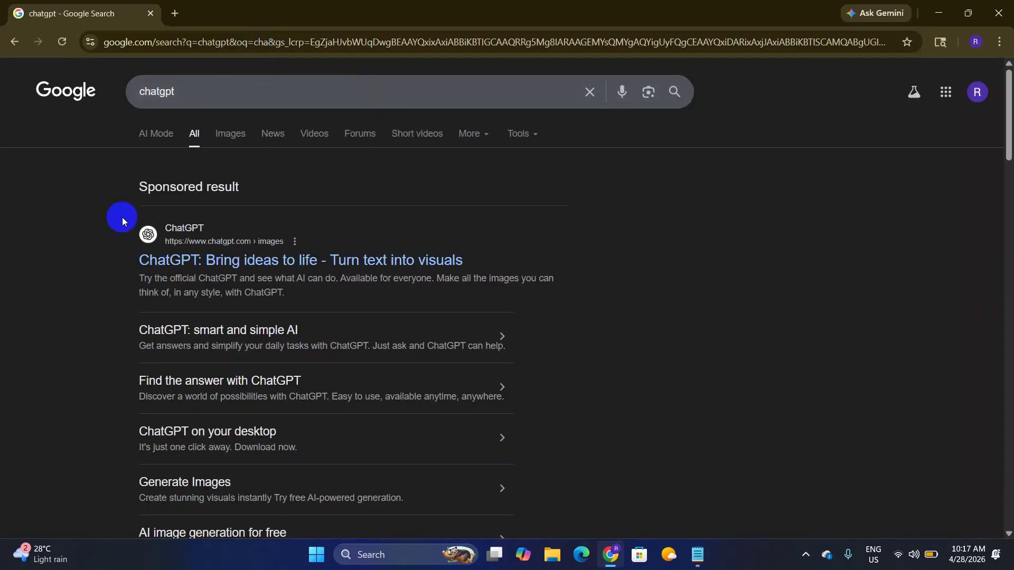
# Step: Open the sponsored ChatGPT result, log in with Google, and allow OpenAI access
pyautogui.click(163, 234)
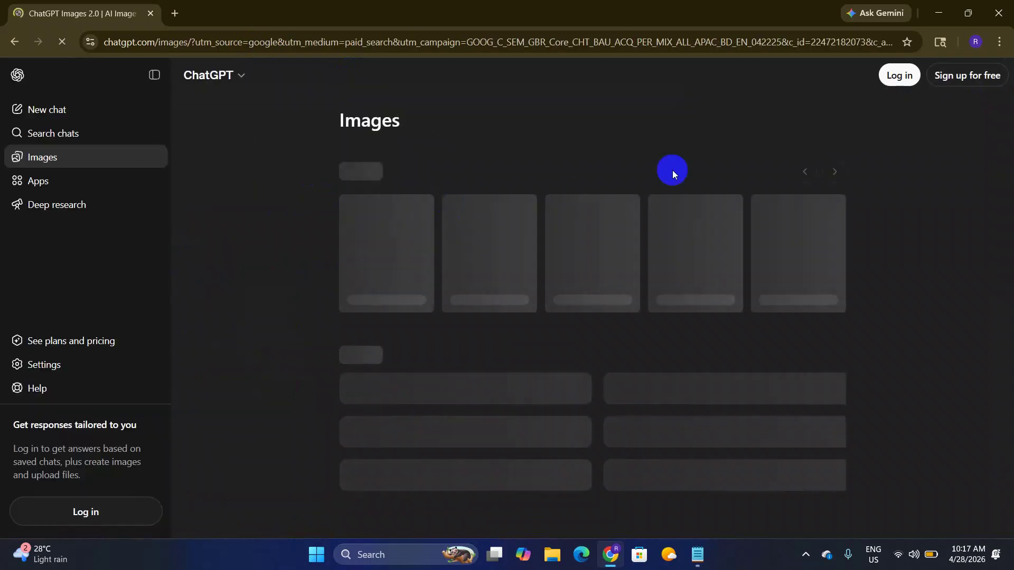
pyautogui.click(897, 77)
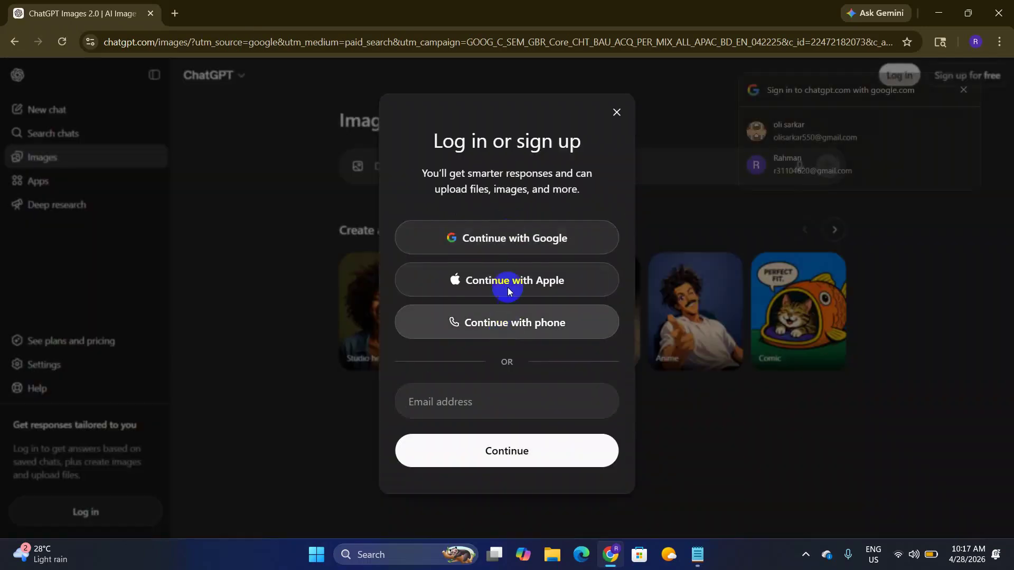
pyautogui.click(539, 228)
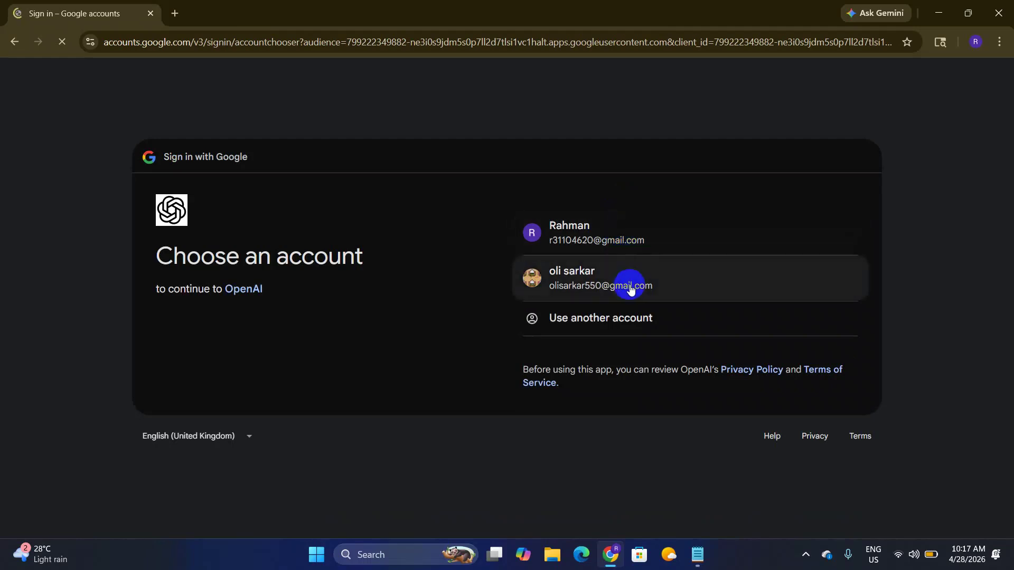
pyautogui.click(649, 232)
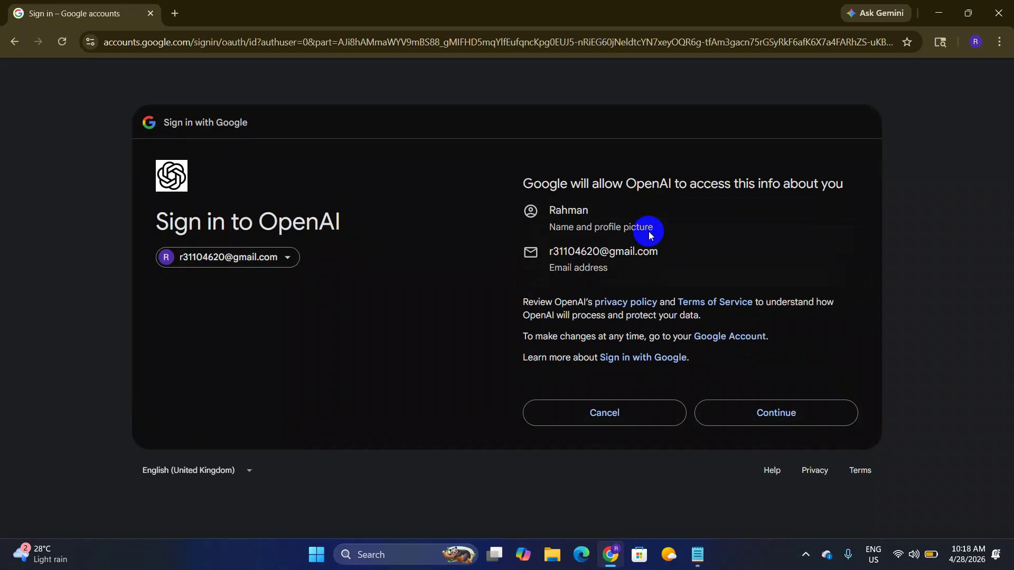
pyautogui.click(775, 405)
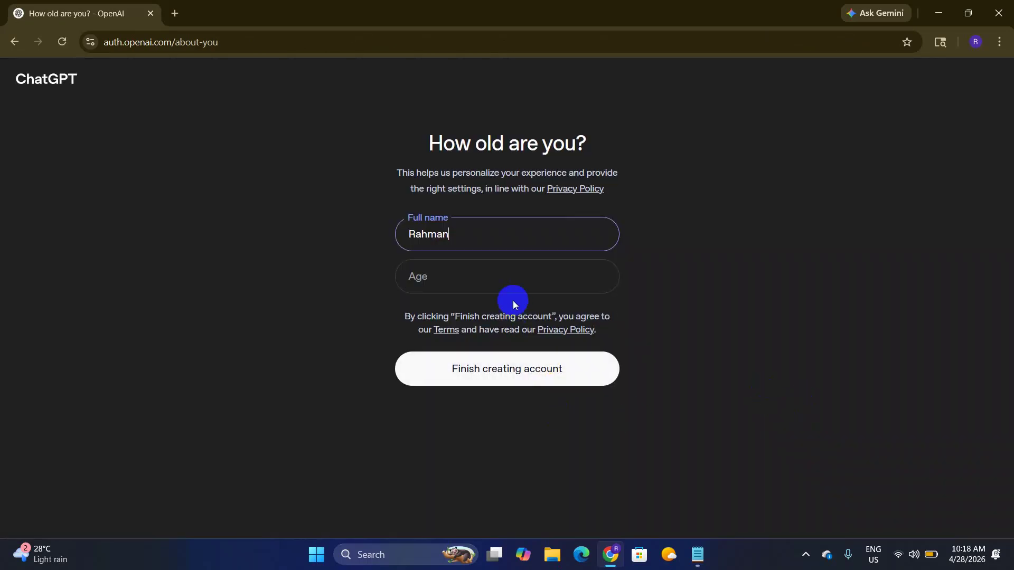
# Step: Submit the form with age 26, then 28, retrying after each user_already_exists error
pyautogui.click(496, 278)
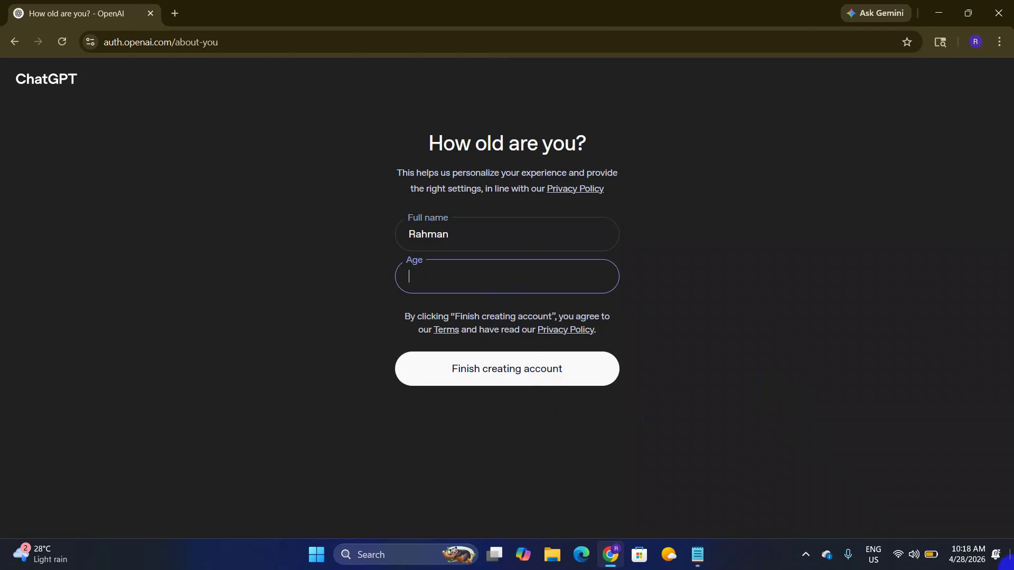
pyautogui.write('26')
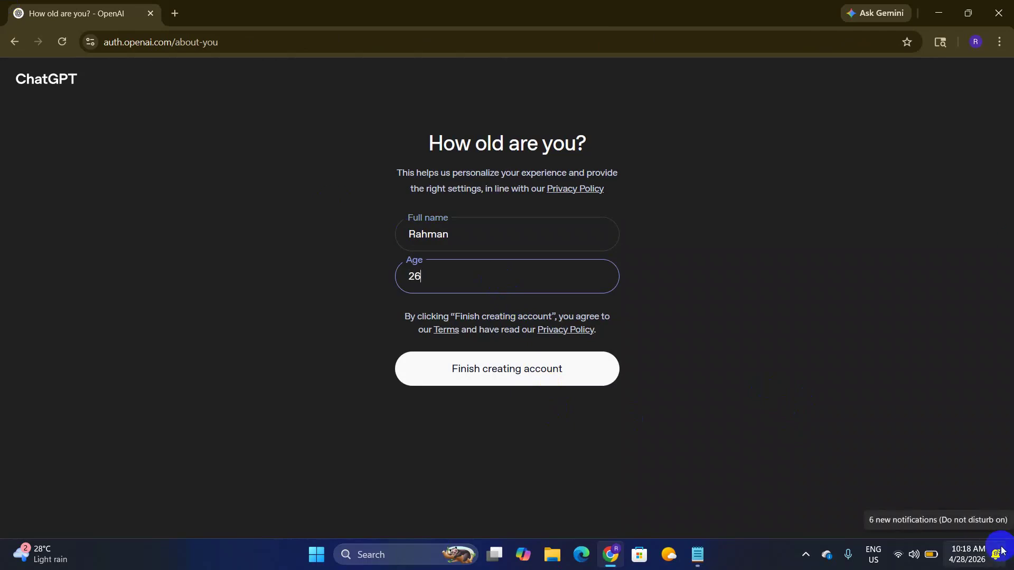
pyautogui.click(541, 367)
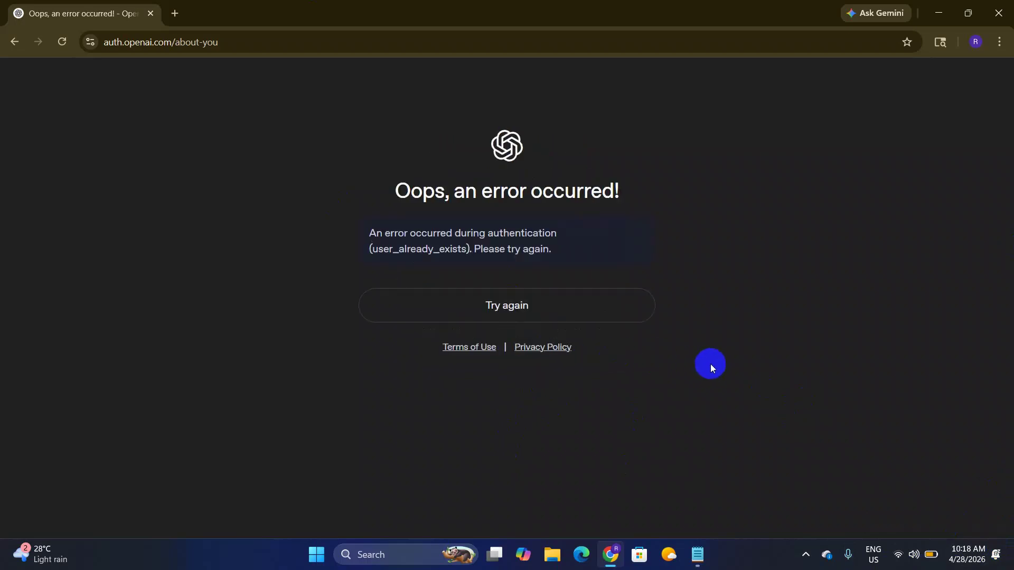
pyautogui.click(539, 315)
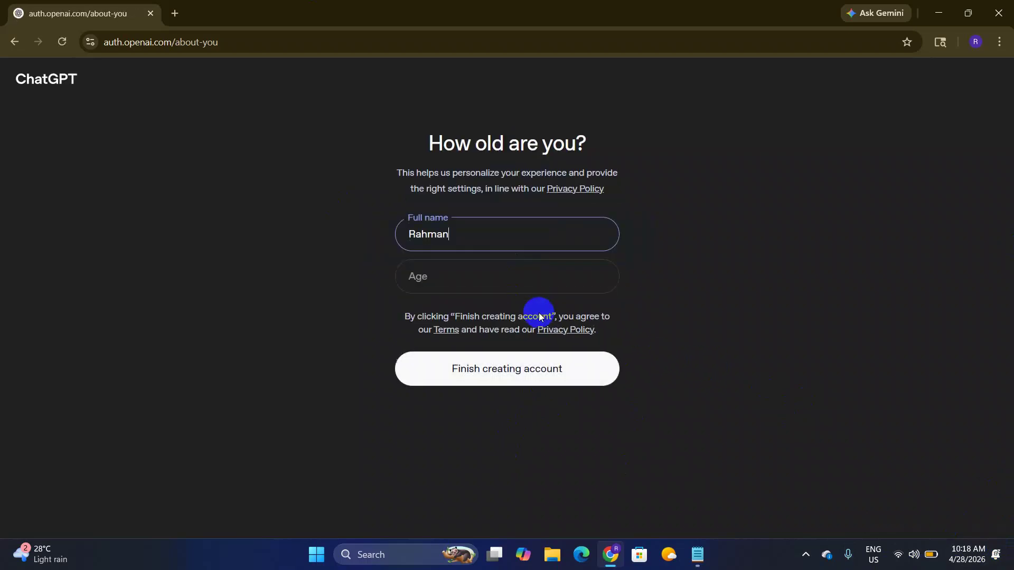
pyautogui.click(477, 278)
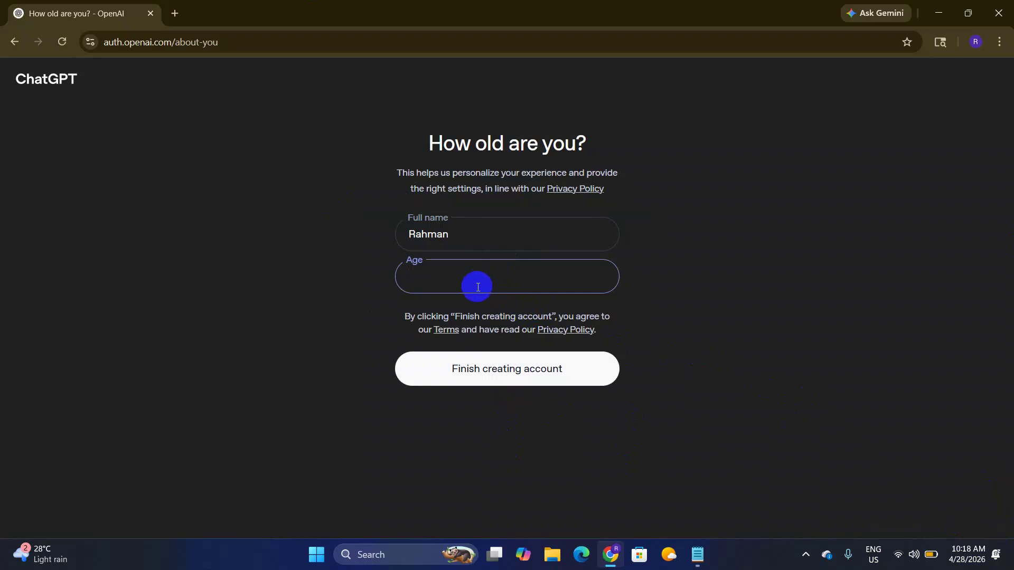
pyautogui.write('28')
pyautogui.click(520, 373)
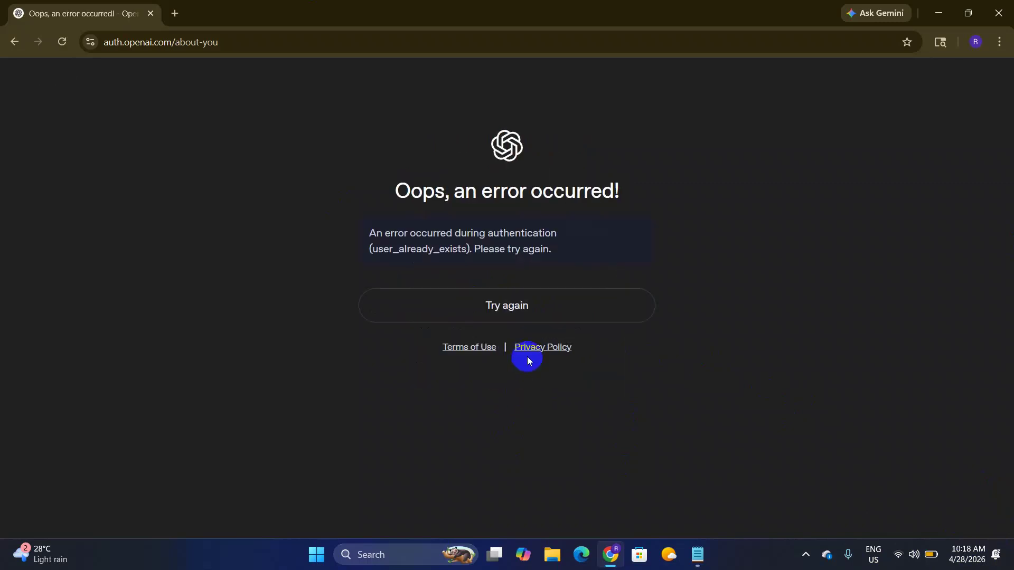
pyautogui.click(502, 309)
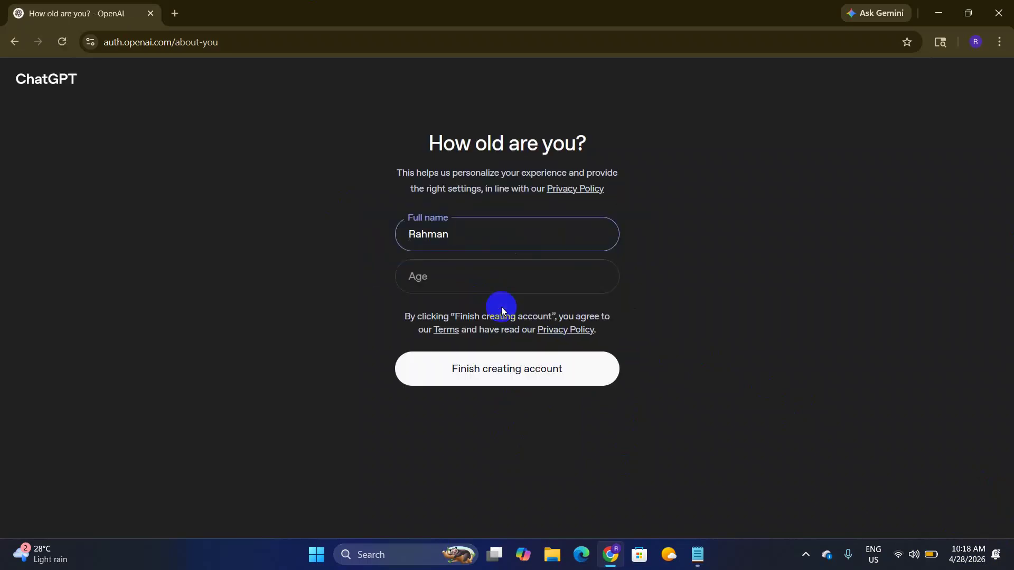
# Step: Correct the full name, resubmit with age 28, and retry after the error
pyautogui.click(410, 234)
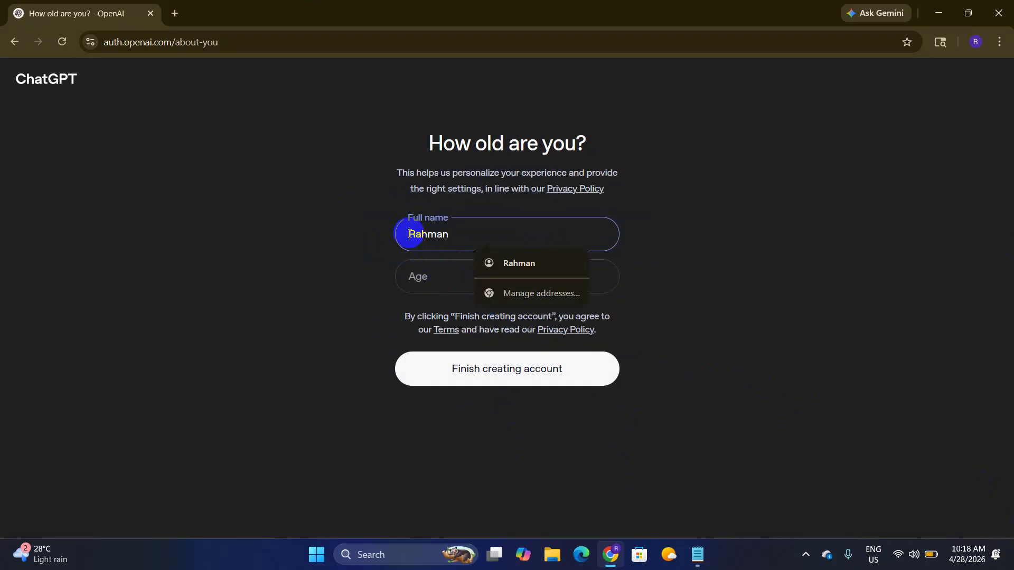
pyautogui.write('b')
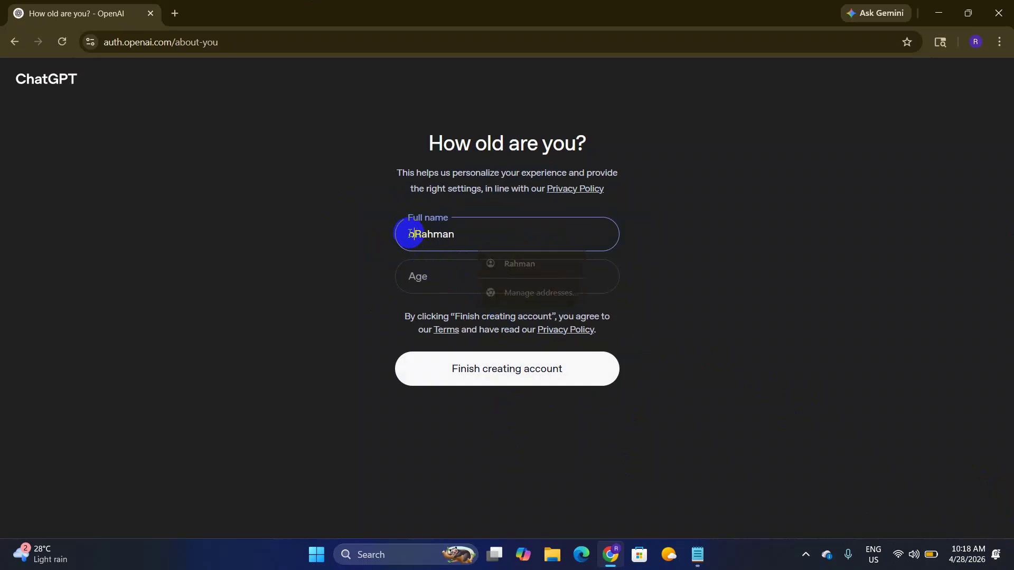
pyautogui.press('BackSpace')
pyautogui.write('Oli ')
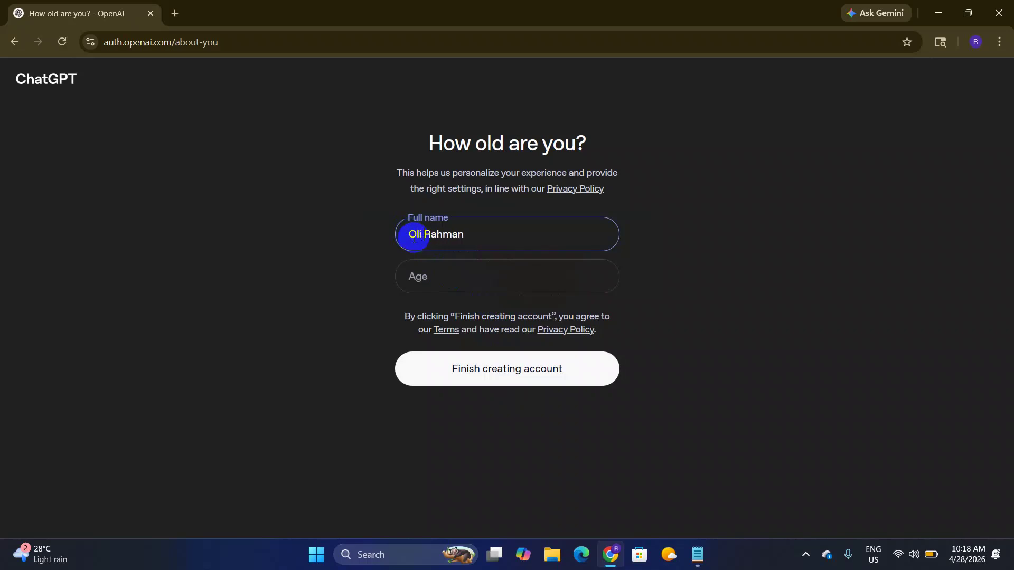
pyautogui.write('atr')
pyautogui.press('BackSpace')
pyautogui.press('BackSpace')
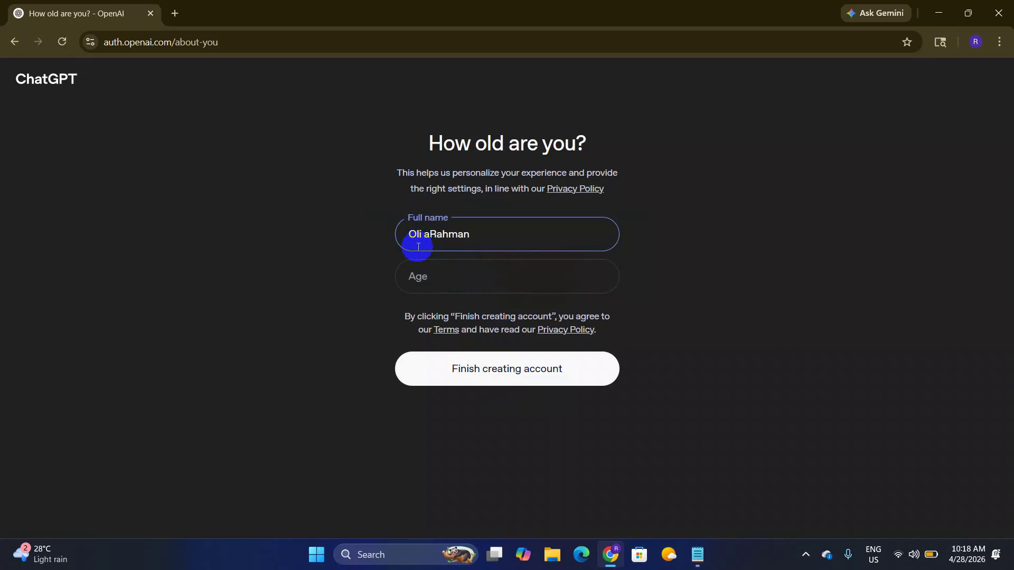
pyautogui.write('r')
pyautogui.click(464, 276)
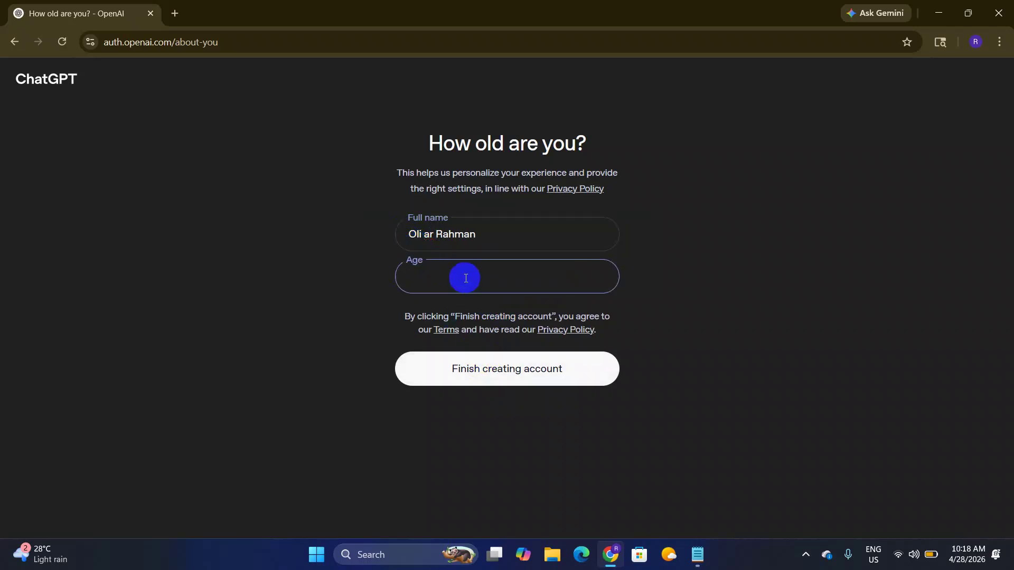
pyautogui.write('28')
pyautogui.click(498, 369)
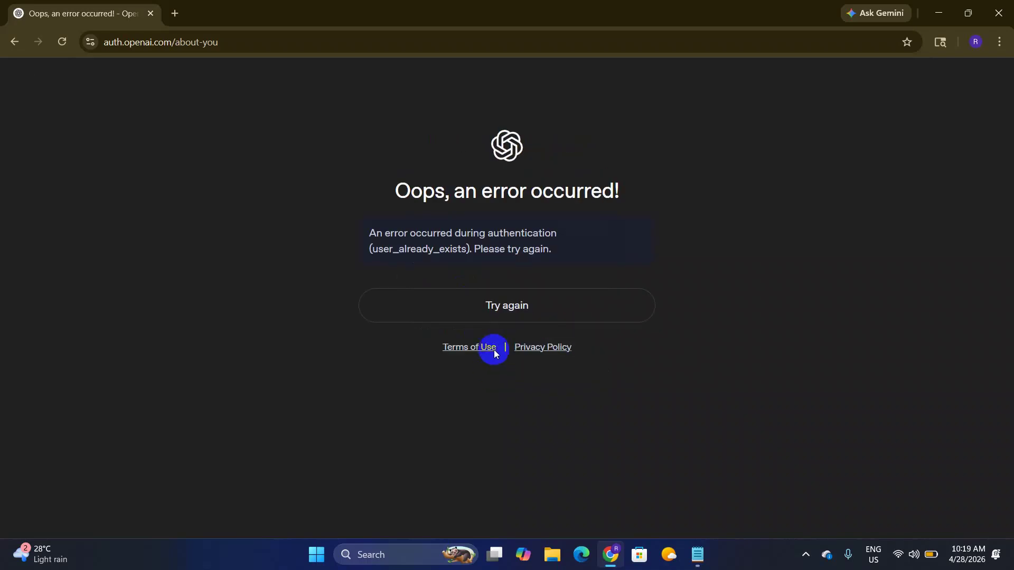
pyautogui.click(510, 309)
# Step: Enter age 35 and submit the account setup form
pyautogui.click(451, 273)
pyautogui.write('35')
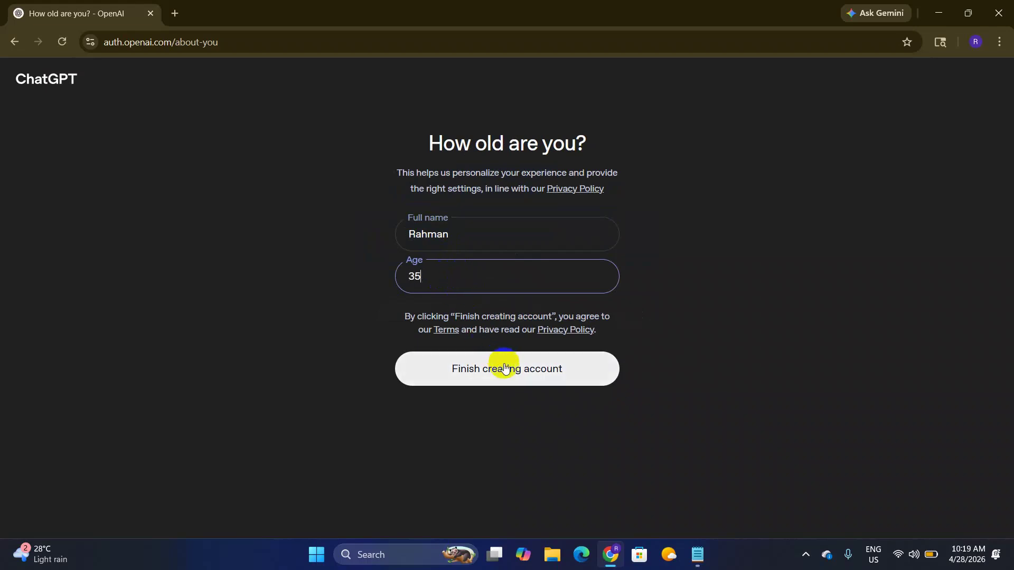
pyautogui.click(506, 369)
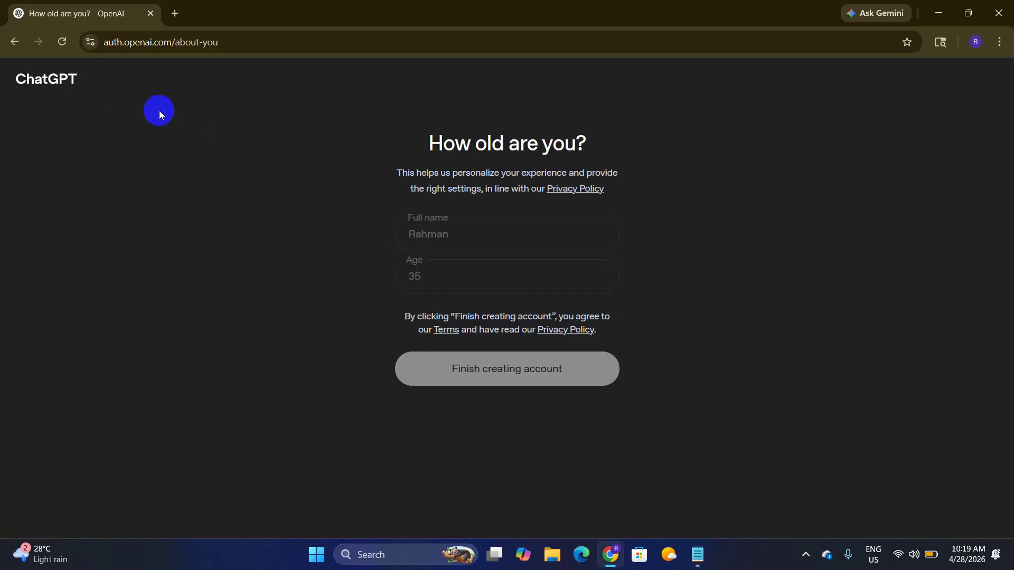
pyautogui.click(67, 46)
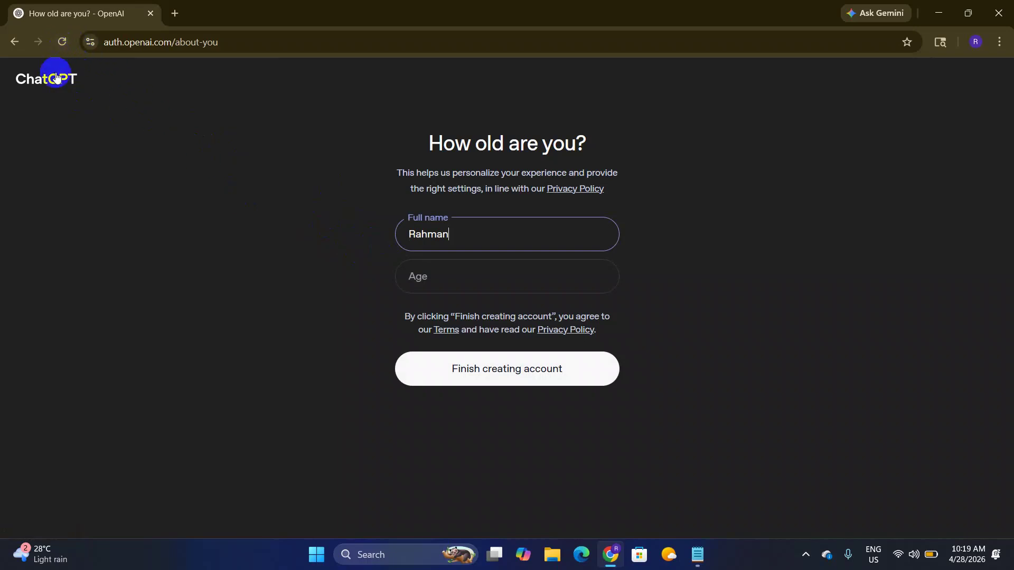
pyautogui.click(14, 42)
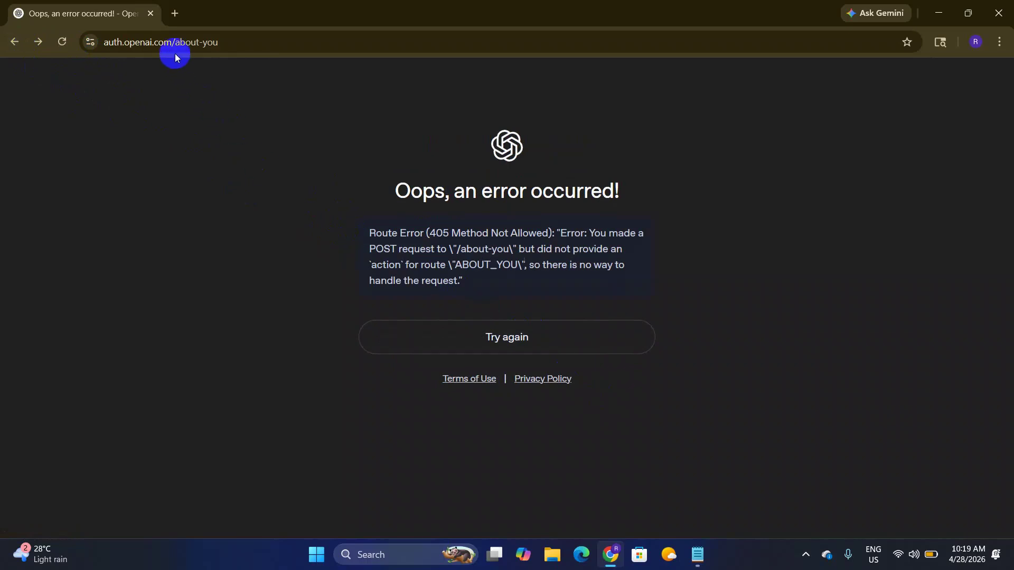
pyautogui.moveTo(176, 42); pyautogui.dragTo(452, 78)
pyautogui.press('BackSpace')
pyautogui.press('Return')
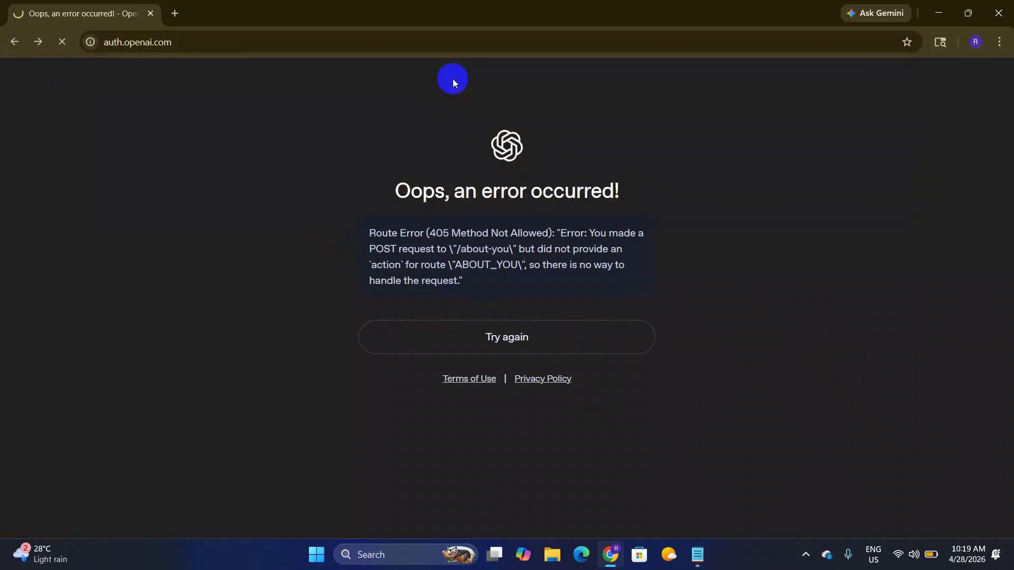
pyautogui.click(529, 286)
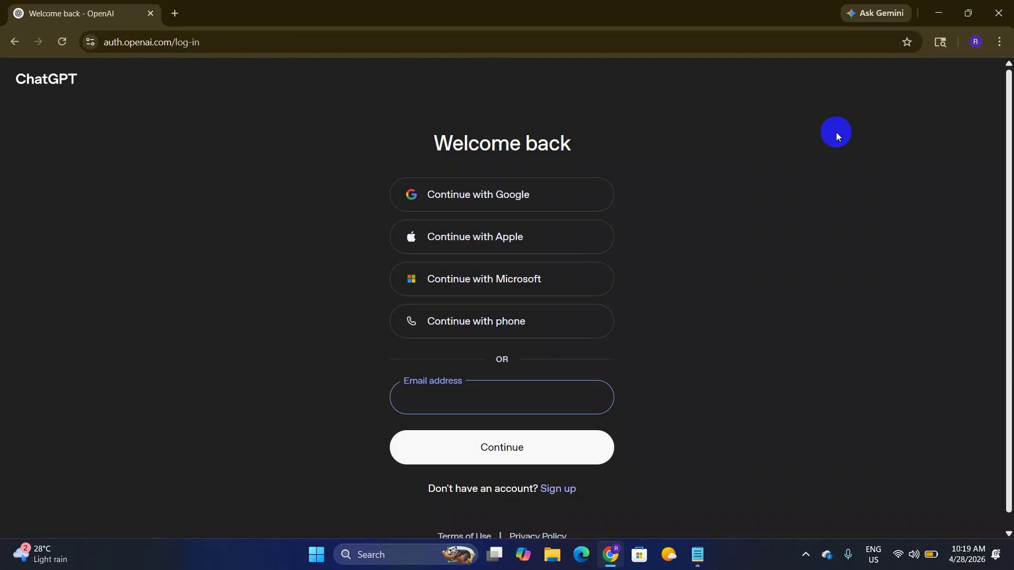
pyautogui.click(538, 194)
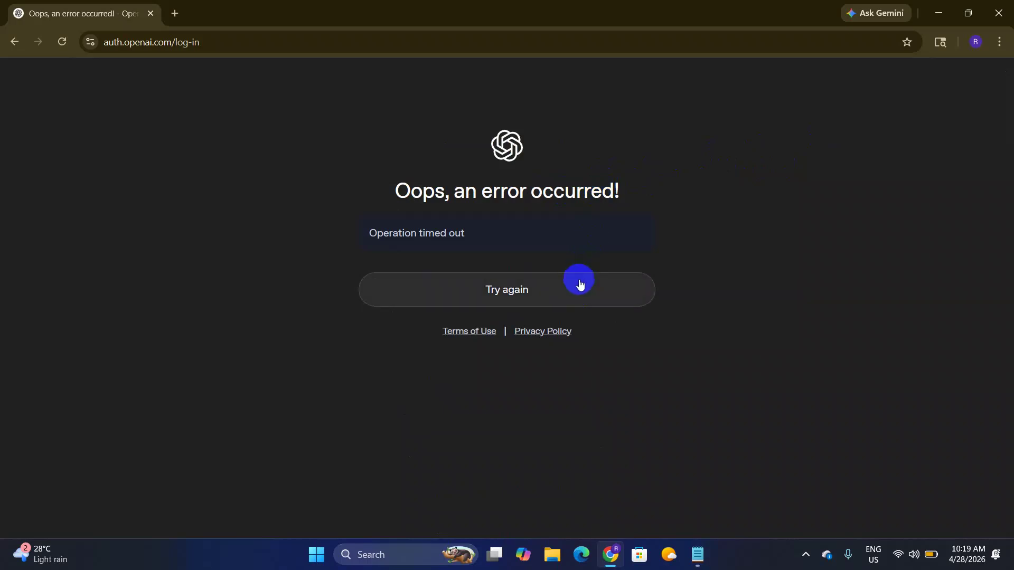
pyautogui.click(550, 292)
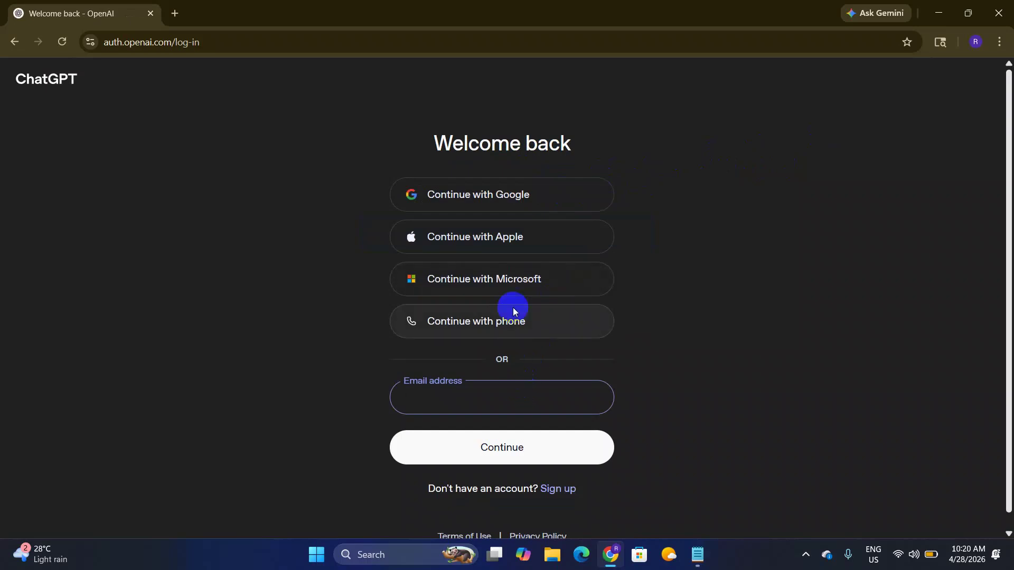
# Step: Continue with Google, choose the account, and pass the phone verification prompt
pyautogui.click(517, 209)
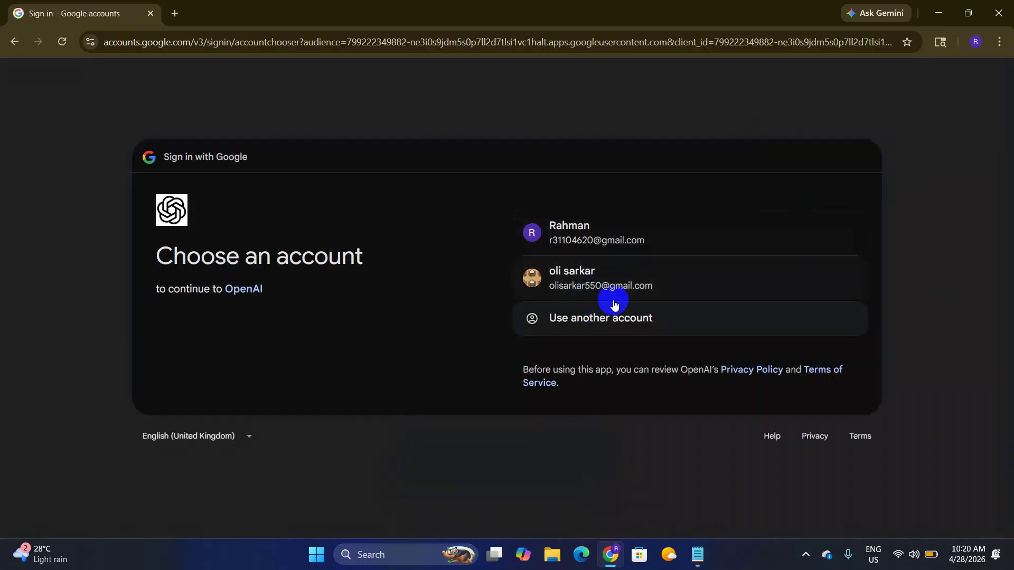
pyautogui.click(624, 294)
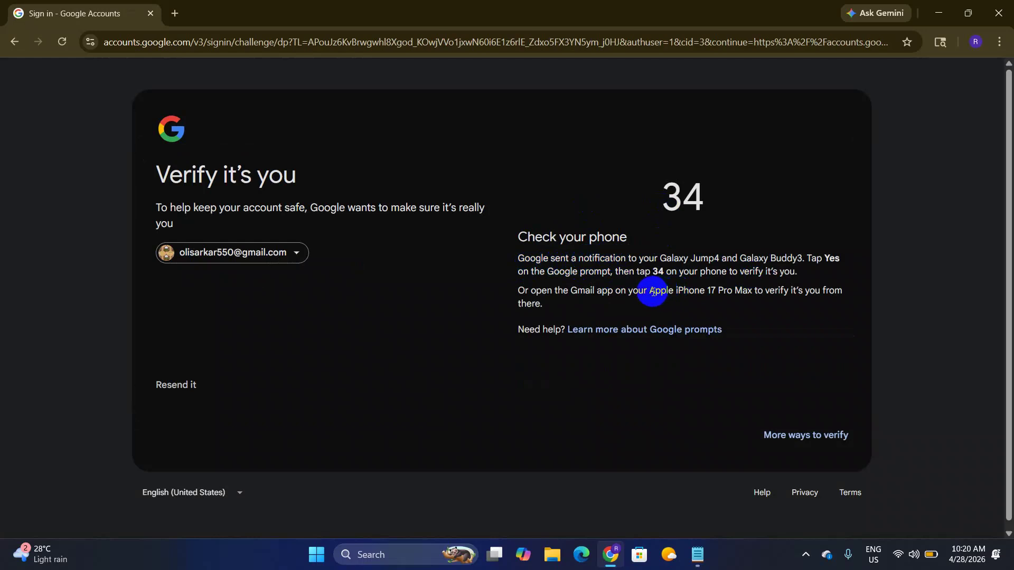
pyautogui.moveTo(648, 291); pyautogui.dragTo(718, 290)
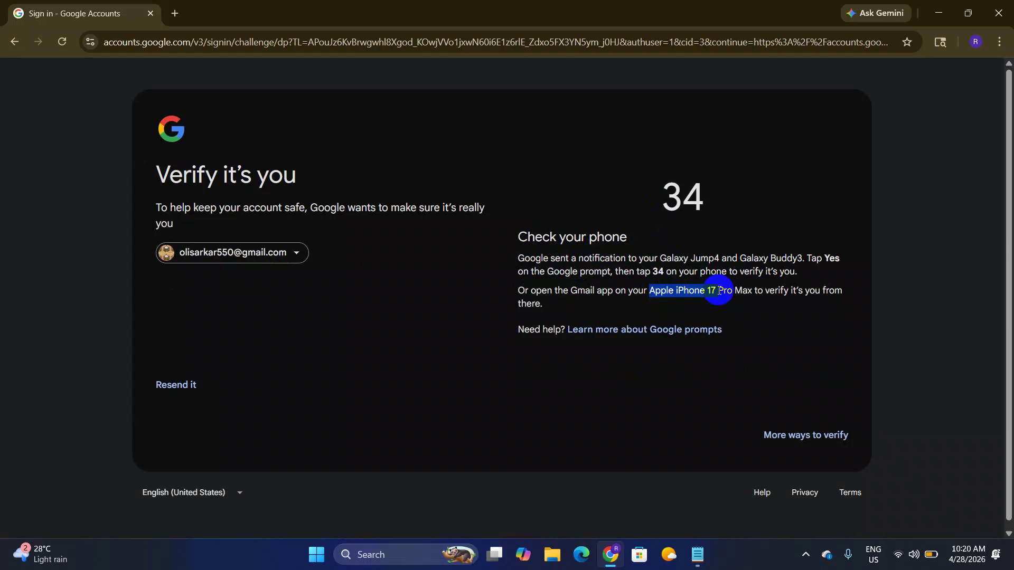
pyautogui.click(710, 291)
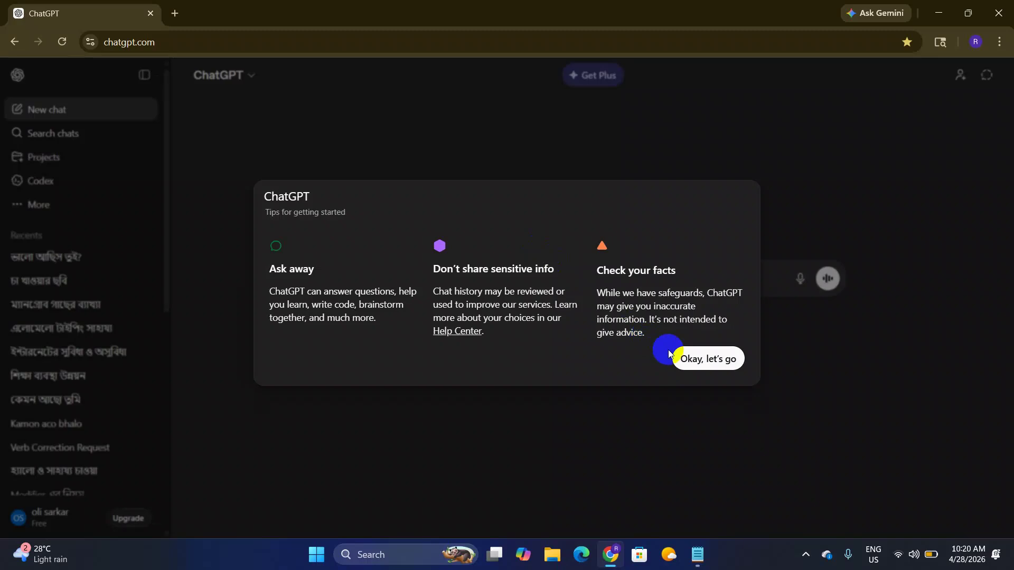
# Step: Dismiss the getting-started tips and image promo, and send 'hi' in the first chat
pyautogui.click(681, 357)
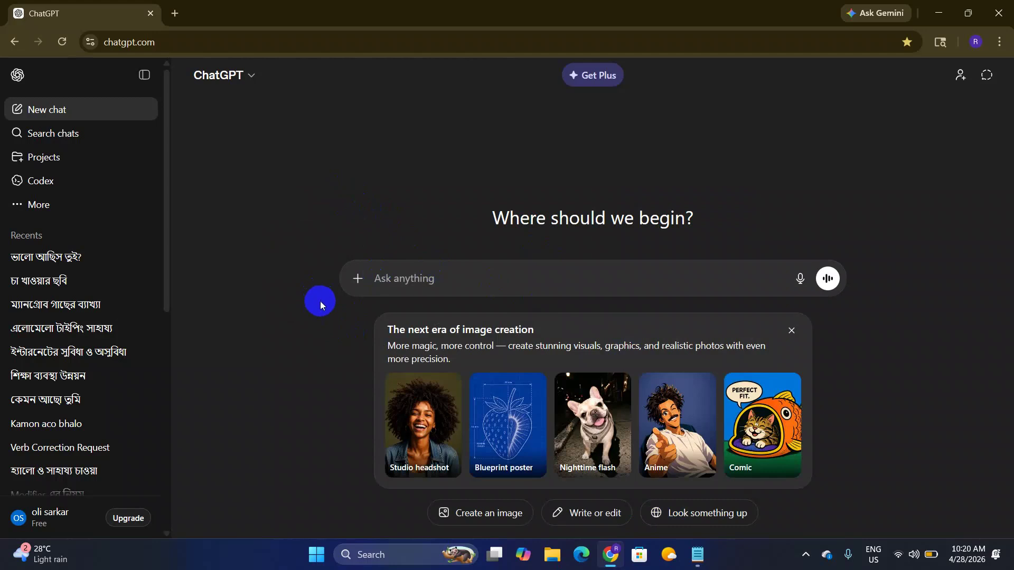
pyautogui.click(443, 281)
pyautogui.write('hi')
pyautogui.press('Return')
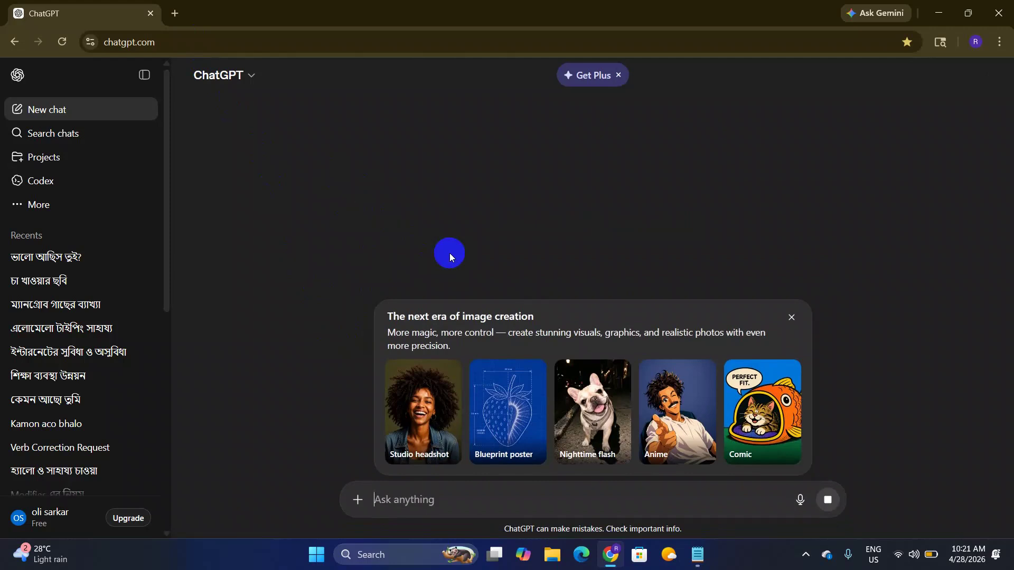
pyautogui.click(791, 317)
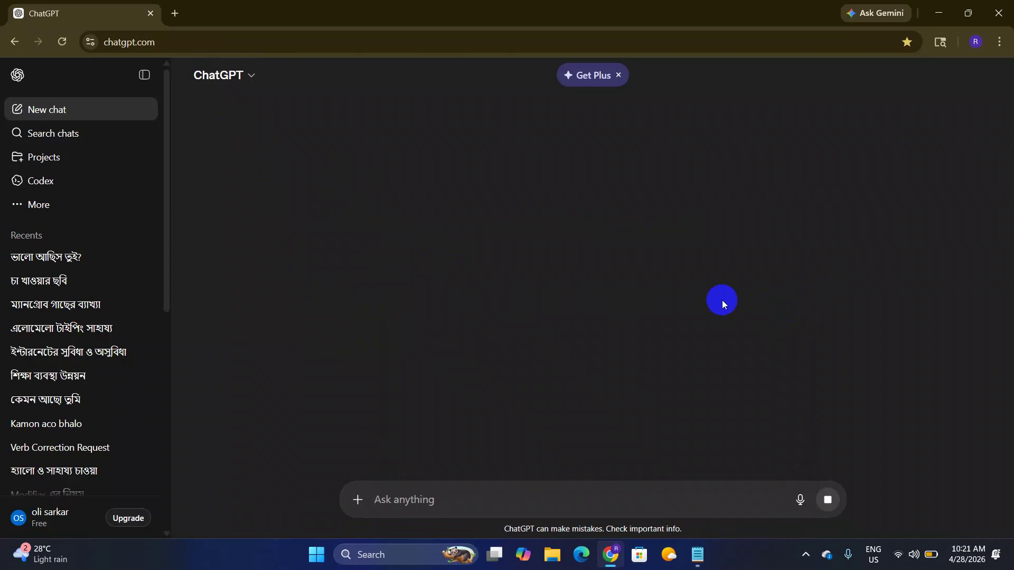
pyautogui.click(447, 500)
pyautogui.write('hi')
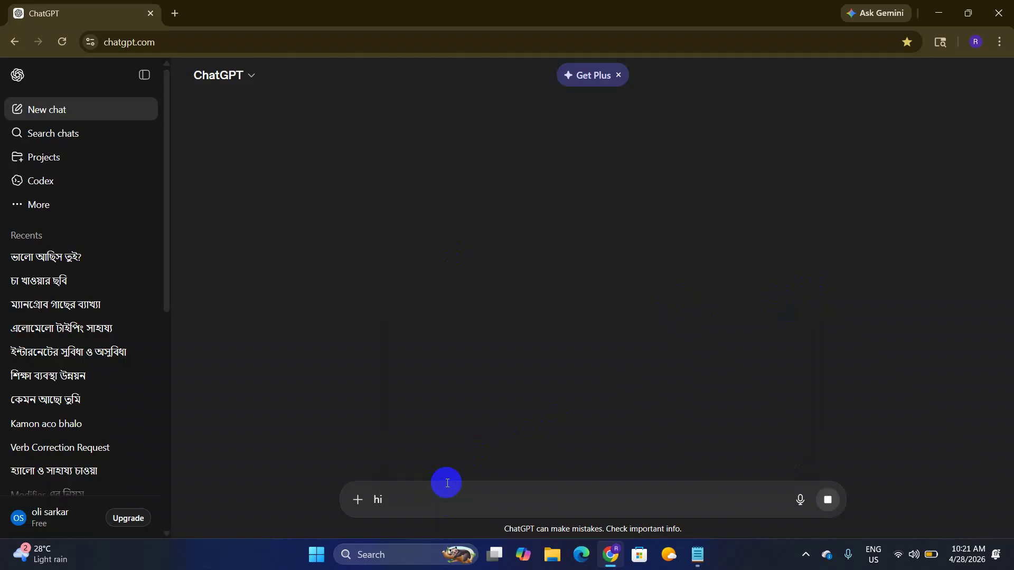
pyautogui.press('Return')
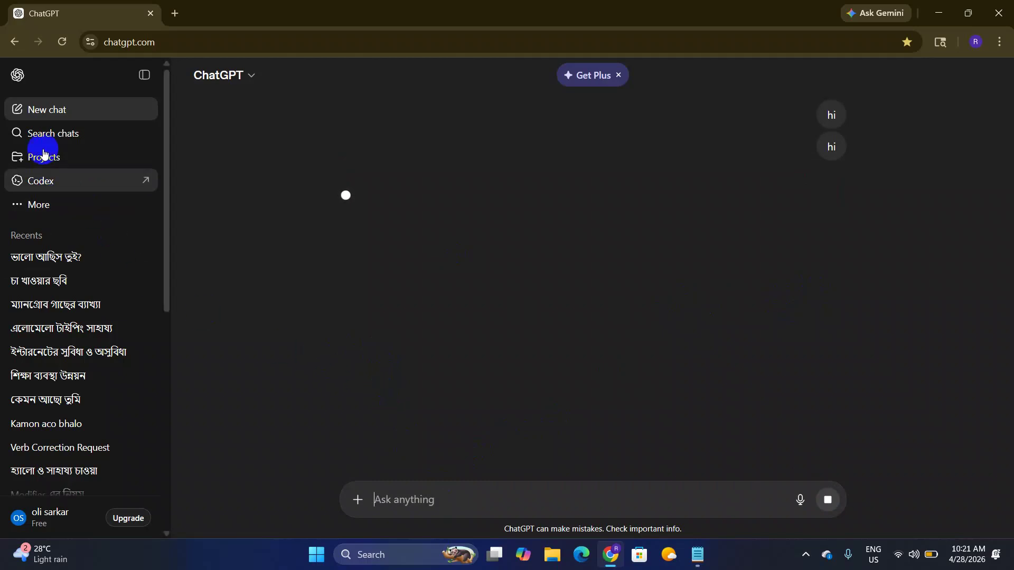
# Step: Start a new chat and send 'hi' then 'kemon achen', declining the personality suggestion
pyautogui.click(29, 119)
pyautogui.click(451, 309)
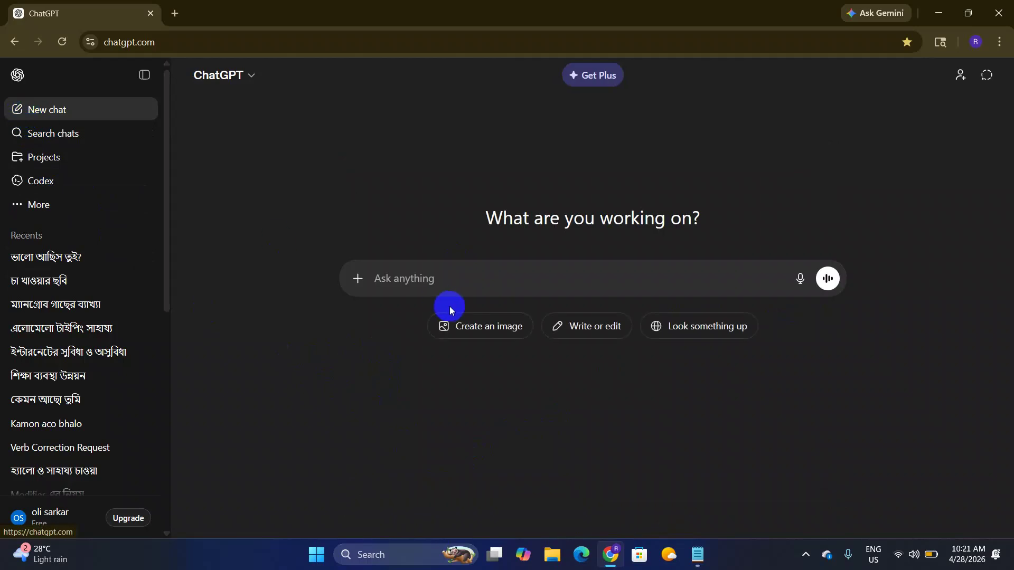
pyautogui.write('hi')
pyautogui.press('Return')
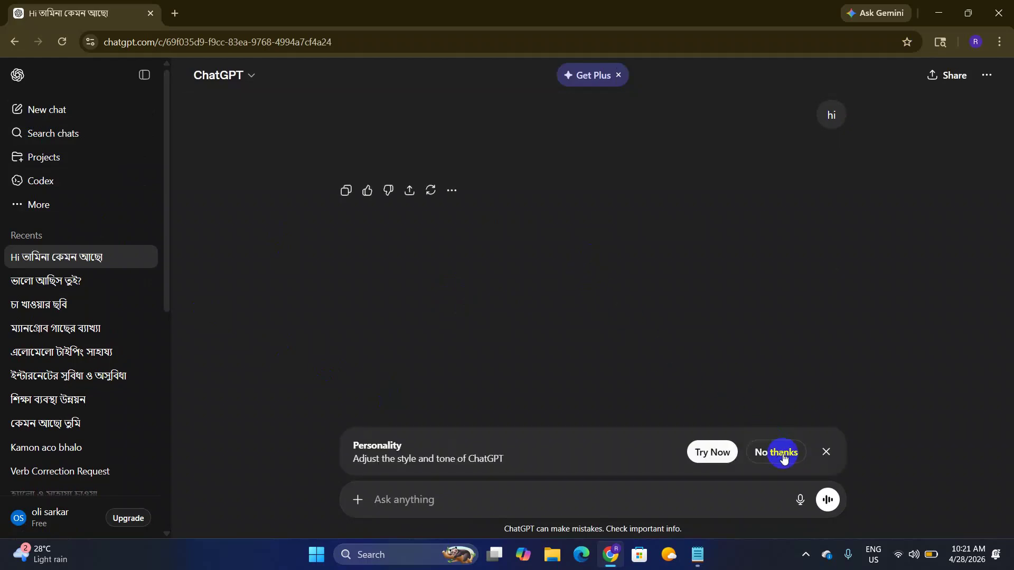
pyautogui.click(778, 453)
pyautogui.click(476, 496)
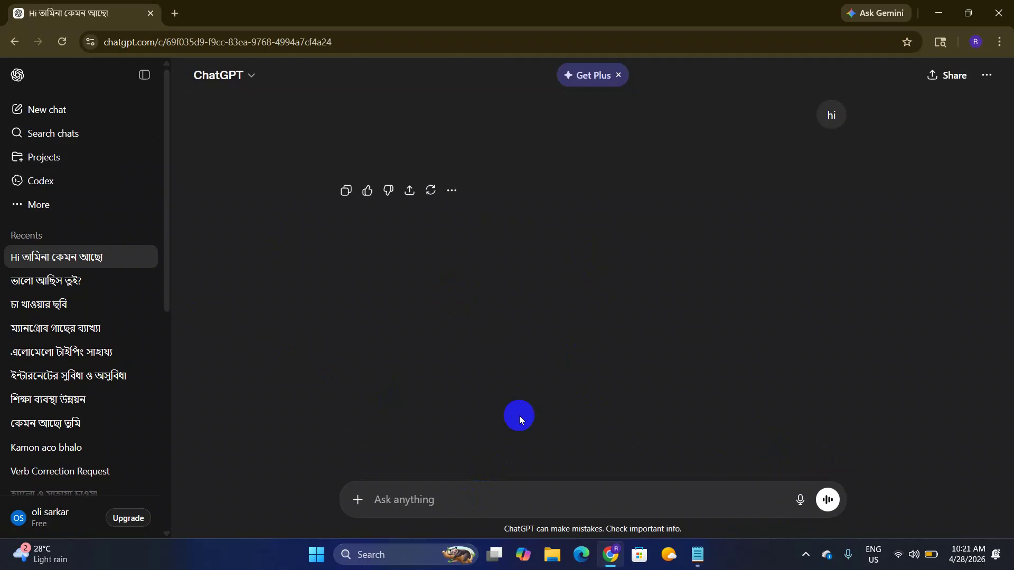
pyautogui.write('kemon a')
pyautogui.write('chs')
pyautogui.press('BackSpace')
pyautogui.write('en')
pyautogui.press('Return')
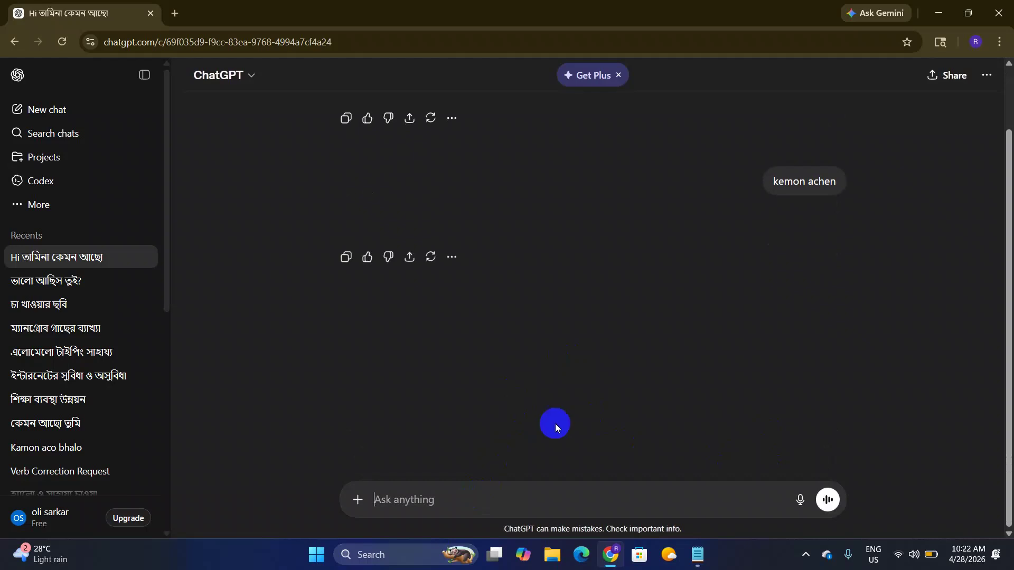
# Step: Scroll up and reload the conversation page
pyautogui.scroll(2, 441, 228)
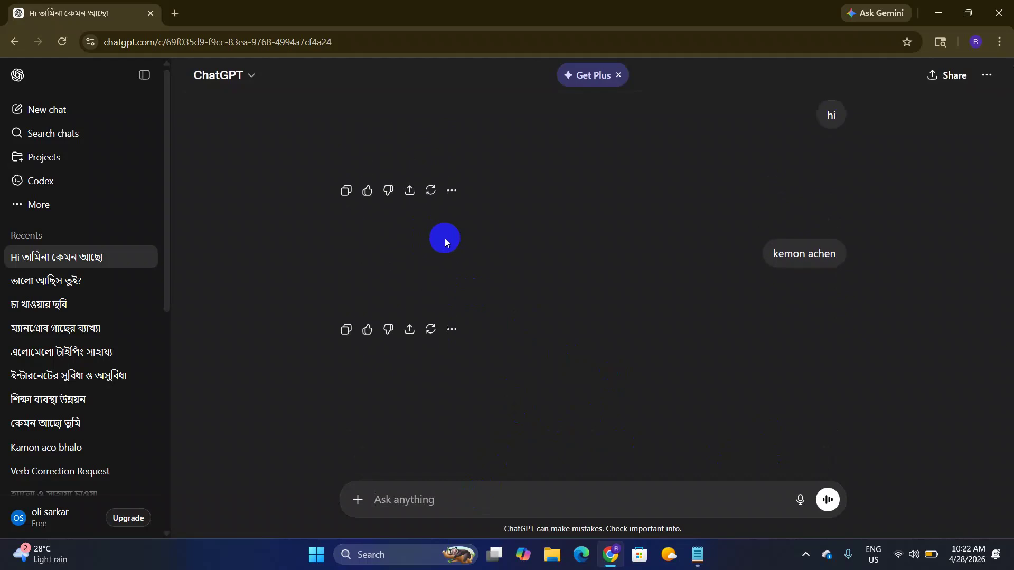
pyautogui.click(72, 42)
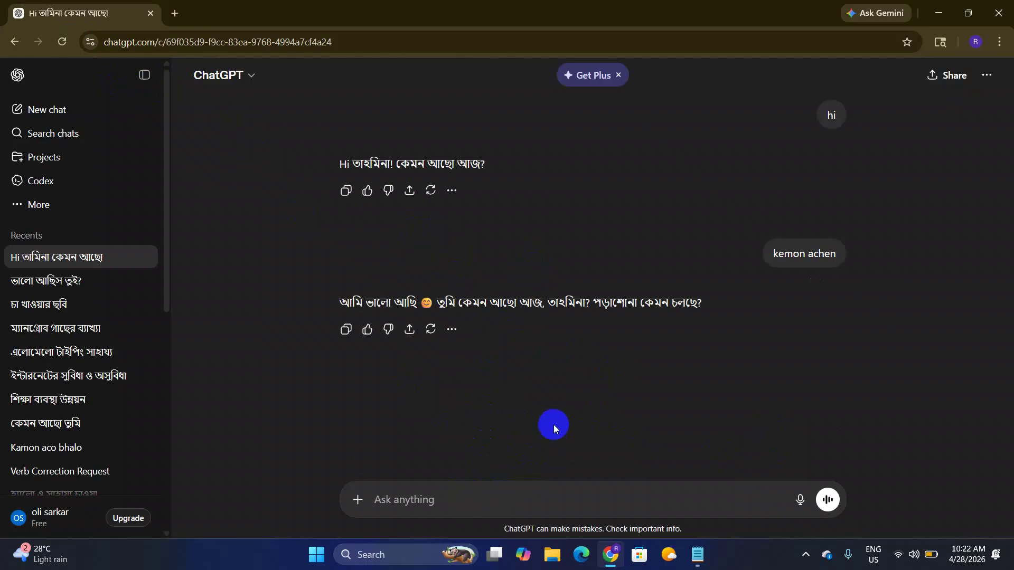
pyautogui.write('a')
pyautogui.press('BackSpace')
# Step: Send a Bengali request for a nice, unique Facebook page brand name not used on Instagram
pyautogui.write('ami')
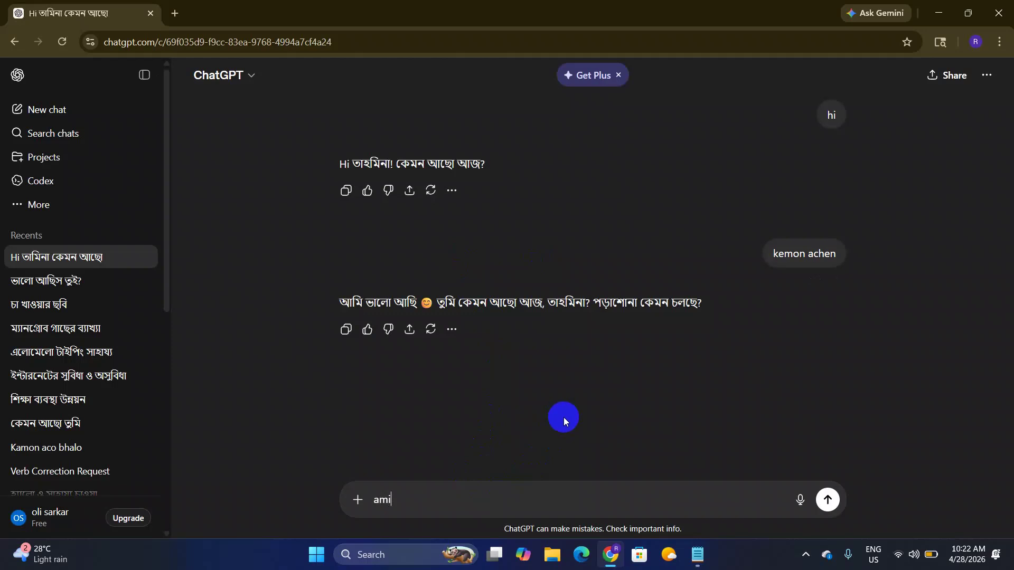
pyautogui.write('ekti facebook page khul')
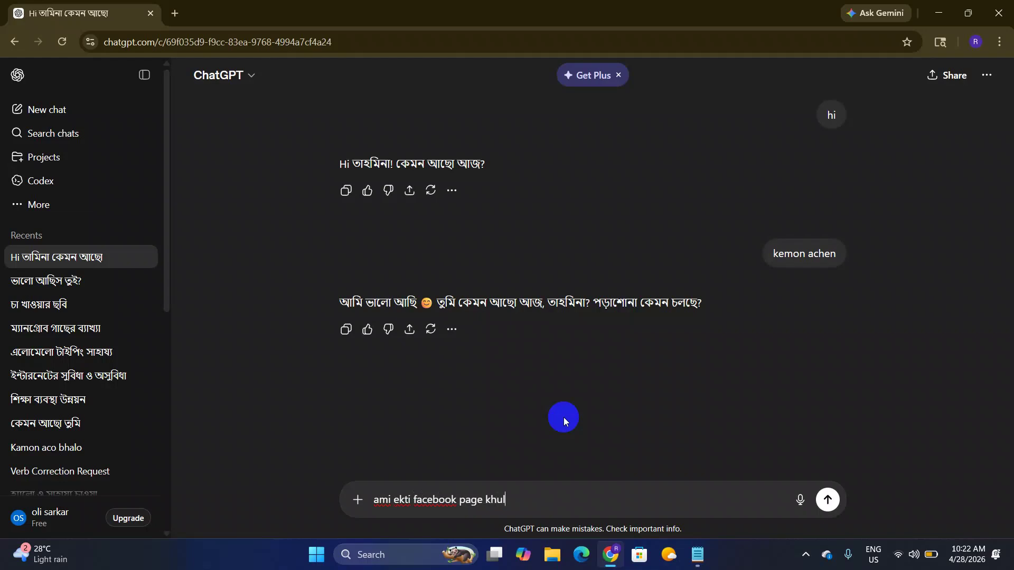
pyautogui.write('bo ,branding er jon')
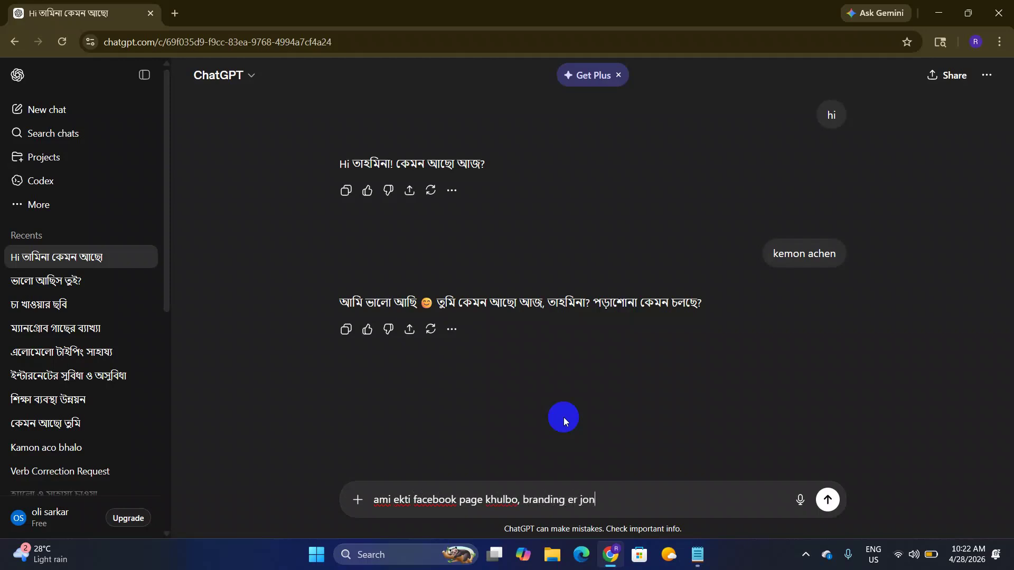
pyautogui.write('no ,')
pyautogui.write('apni ')
pyautogui.write('ekti')
pyautogui.write('sundor ko')
pyautogui.press('BackSpace')
pyautogui.press('BackSpace')
pyautogui.write('name be')
pyautogui.write('r kore ')
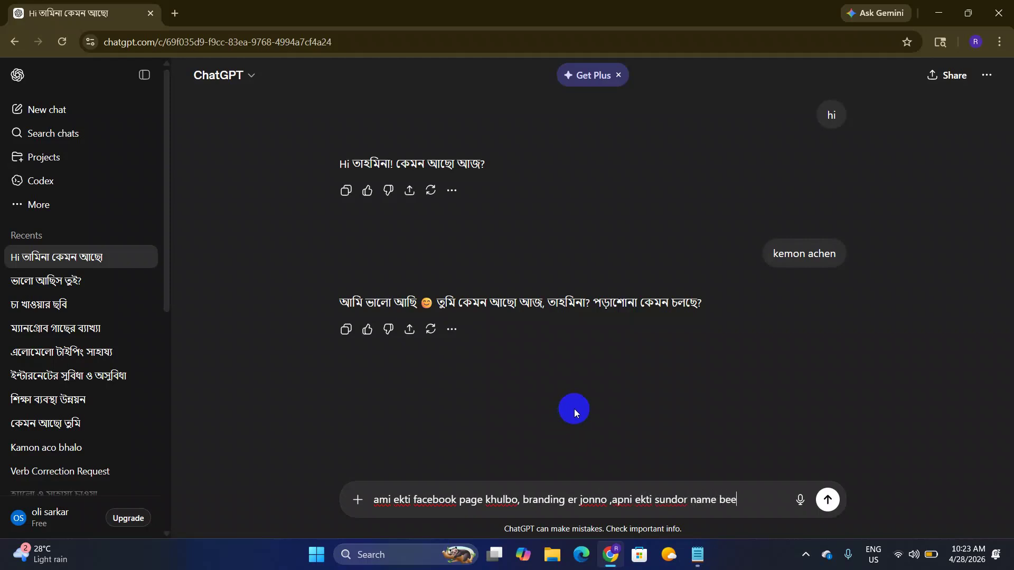
pyautogui.write('din')
pyautogui.write(', je ')
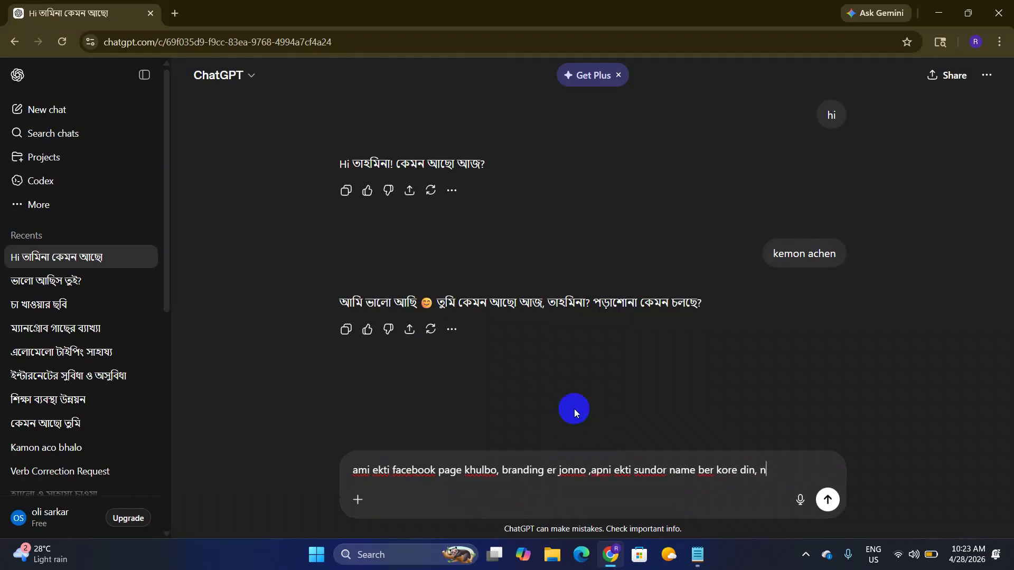
pyautogui.write('name diye ')
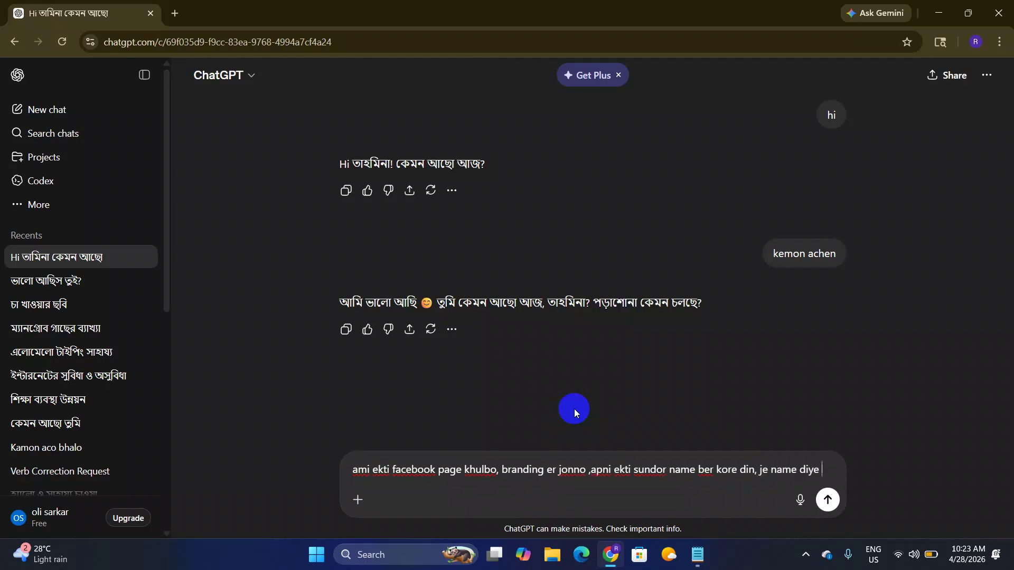
pyautogui.write('onno')
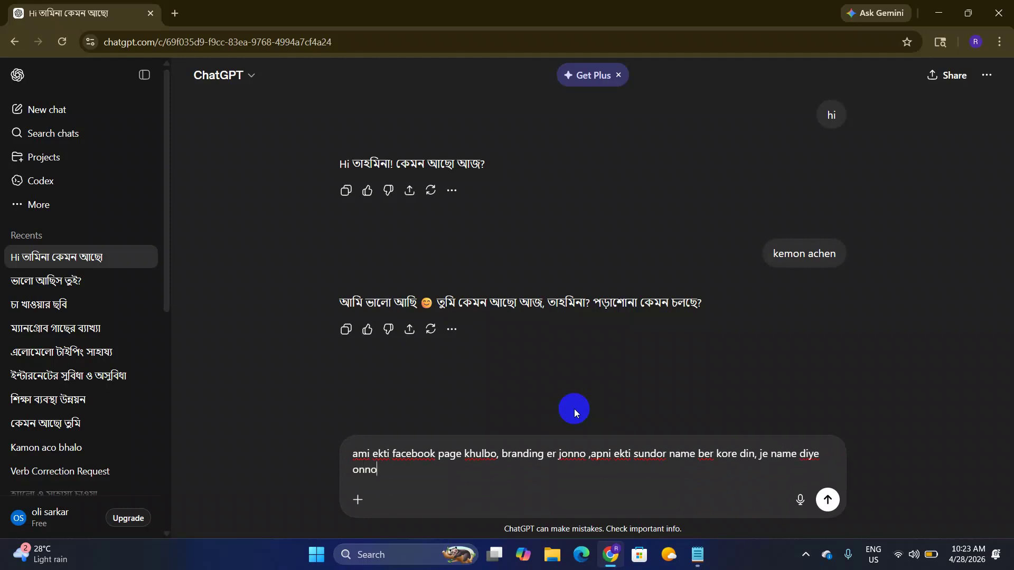
pyautogui.write(' ke')
pyautogui.write('age ba Instagram a')
pyautogui.press('Return')
pyautogui.write('c')
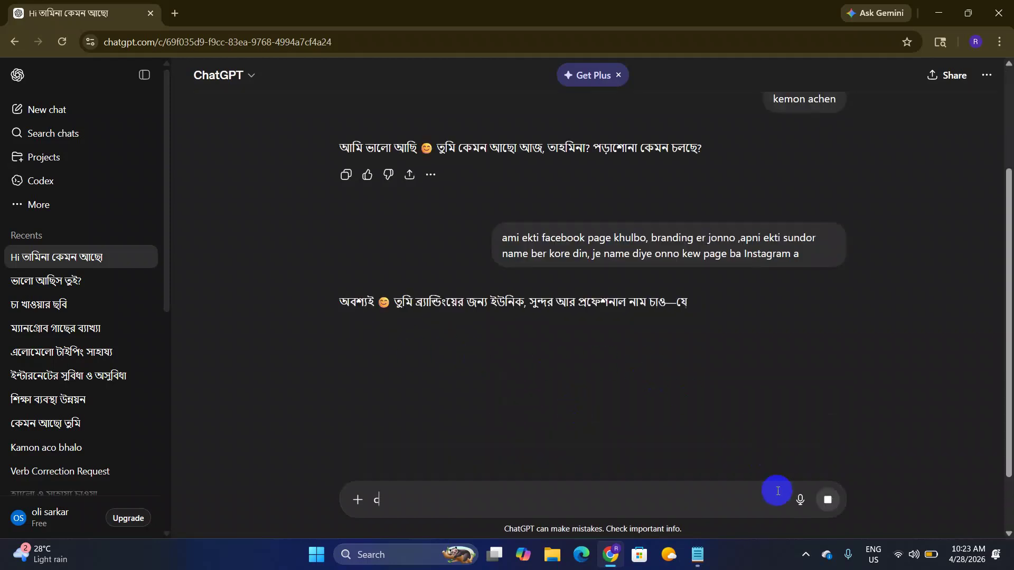
# Step: Stop the reply, edit the request to add 'Acc' and 'name ti jeno short and sohoj', and resend
pyautogui.click(825, 514)
pyautogui.moveTo(803, 258); pyautogui.dragTo(472, 234)
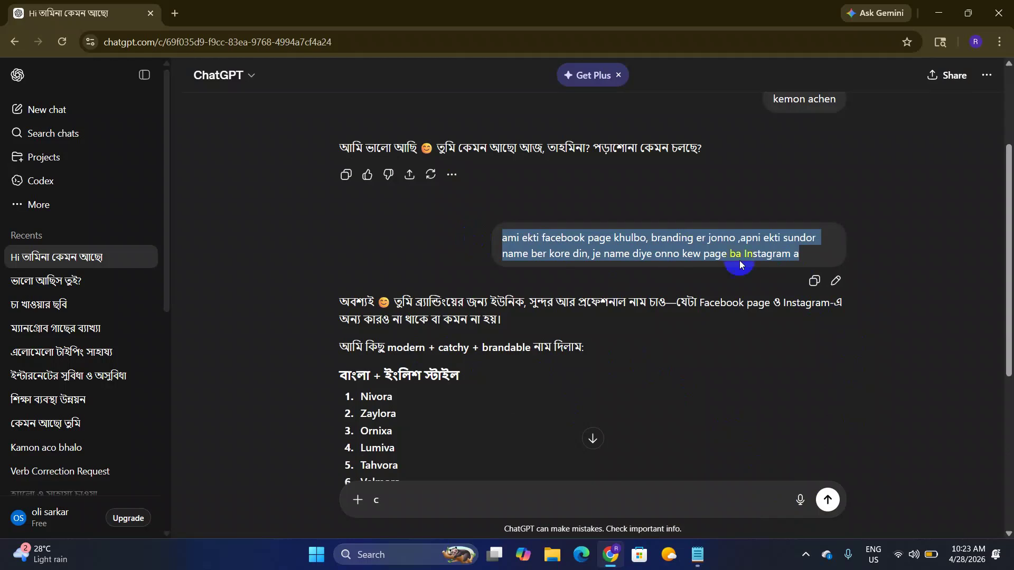
pyautogui.click(834, 280)
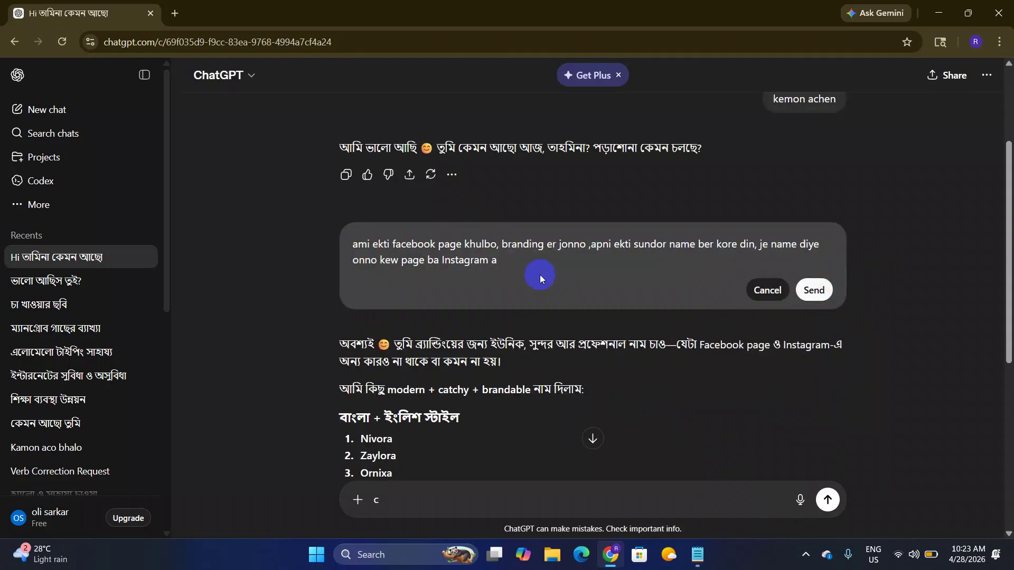
pyautogui.press('BackSpace')
pyautogui.write('ba')
pyautogui.press('BackSpace')
pyautogui.press('BackSpace')
pyautogui.write('Account khule ni,')
pyautogui.write('name ti jeno shor')
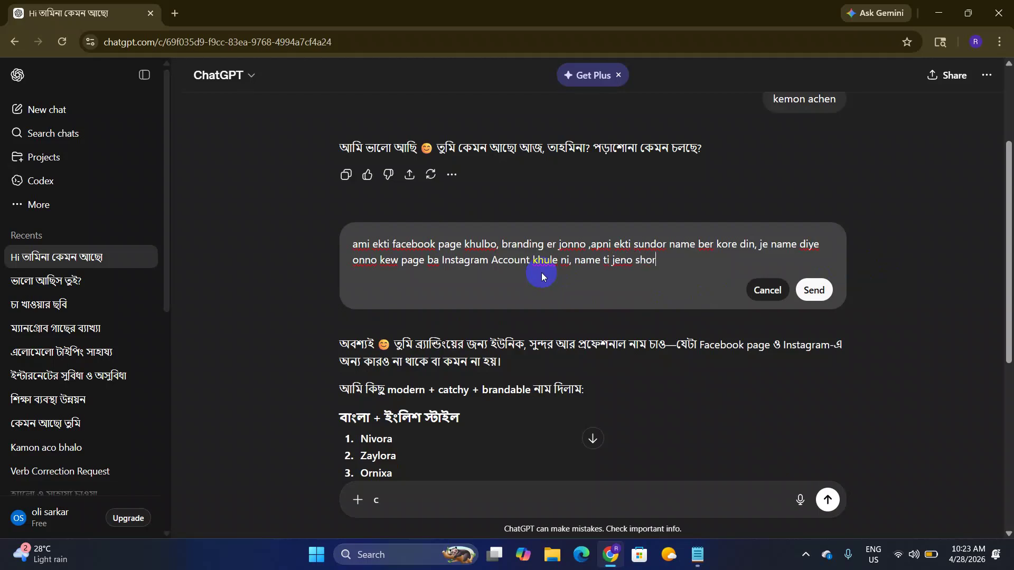
pyautogui.write('t and sohoj hoy')
pyautogui.click(830, 297)
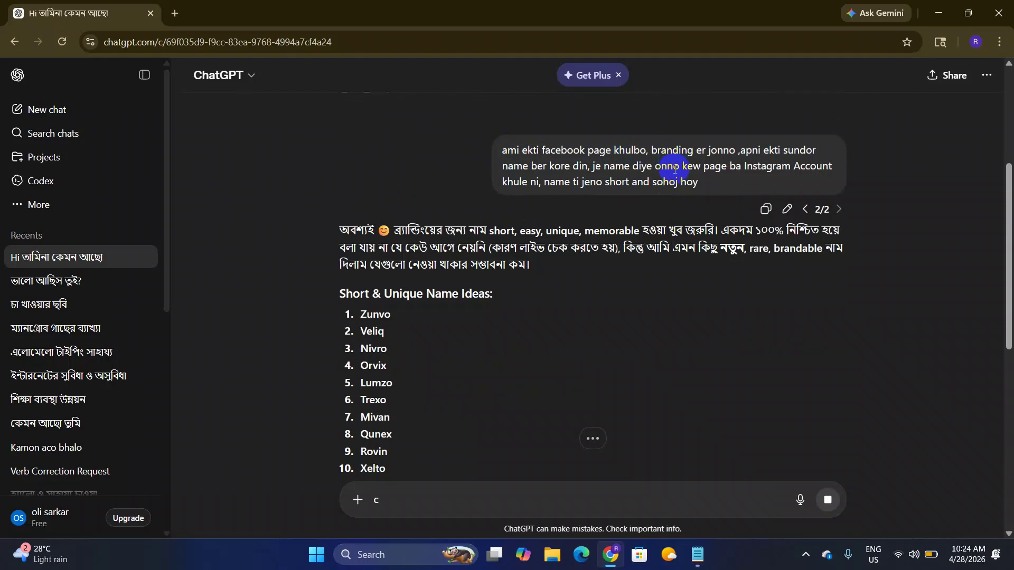
pyautogui.scroll(-2, 572, 245)
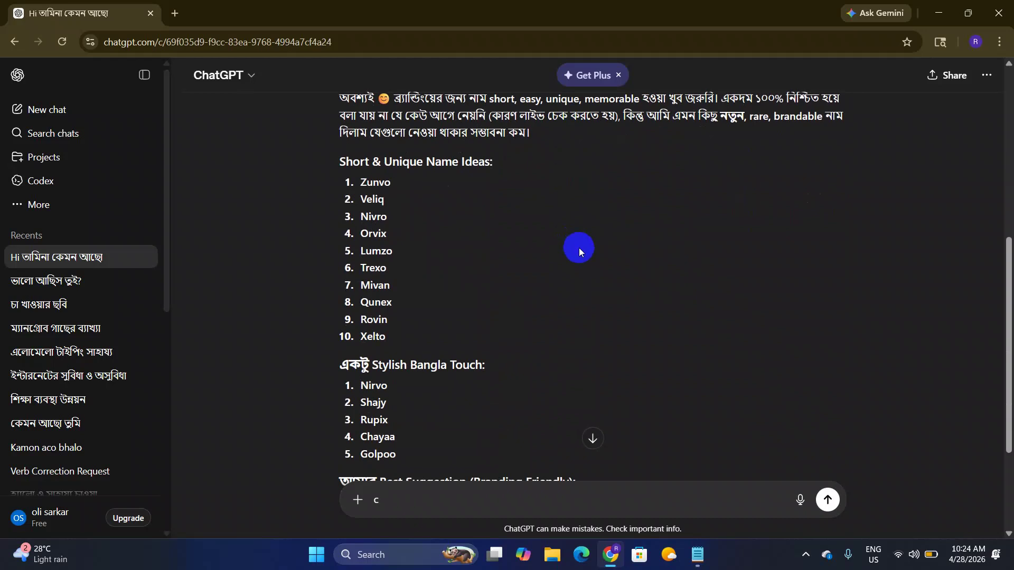
pyautogui.scroll(1, 600, 251)
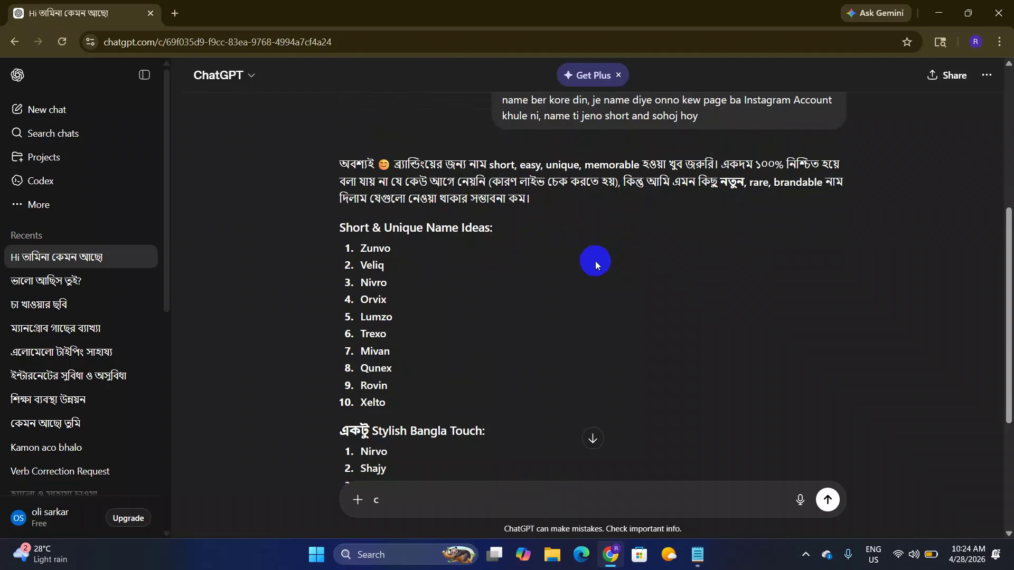
pyautogui.scroll(-1, 433, 233)
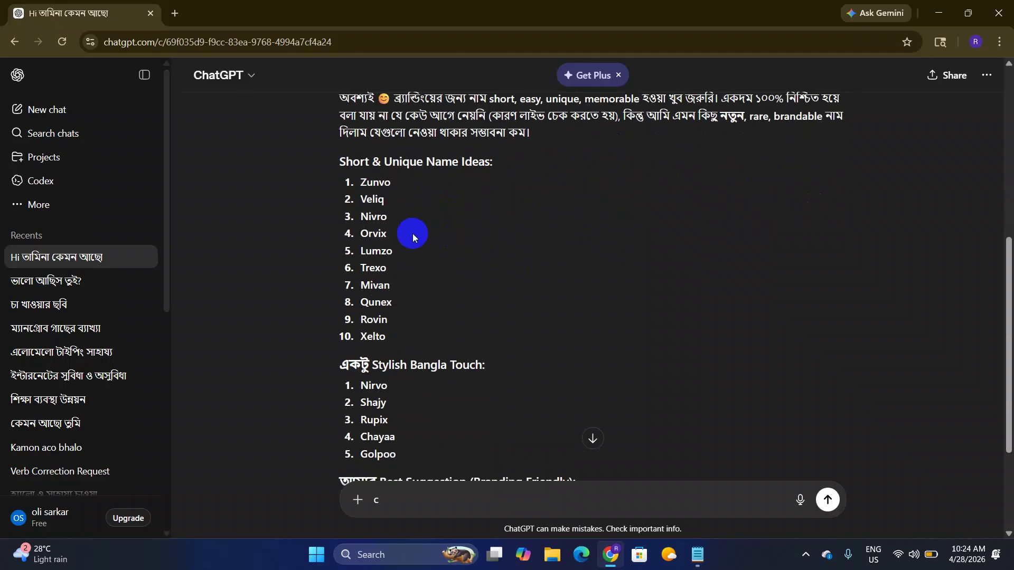
pyautogui.moveTo(358, 184); pyautogui.dragTo(403, 329)
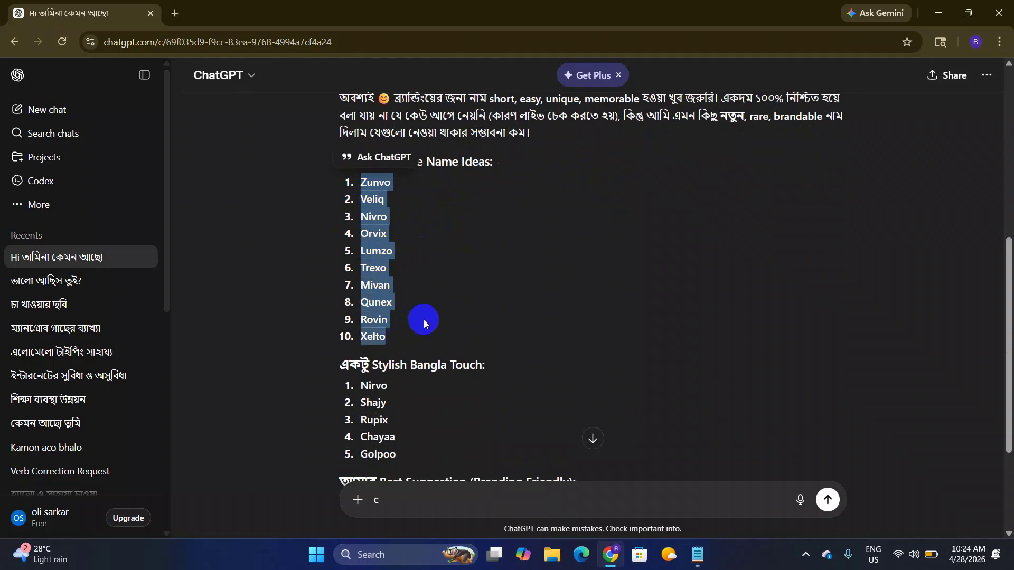
pyautogui.click(389, 336)
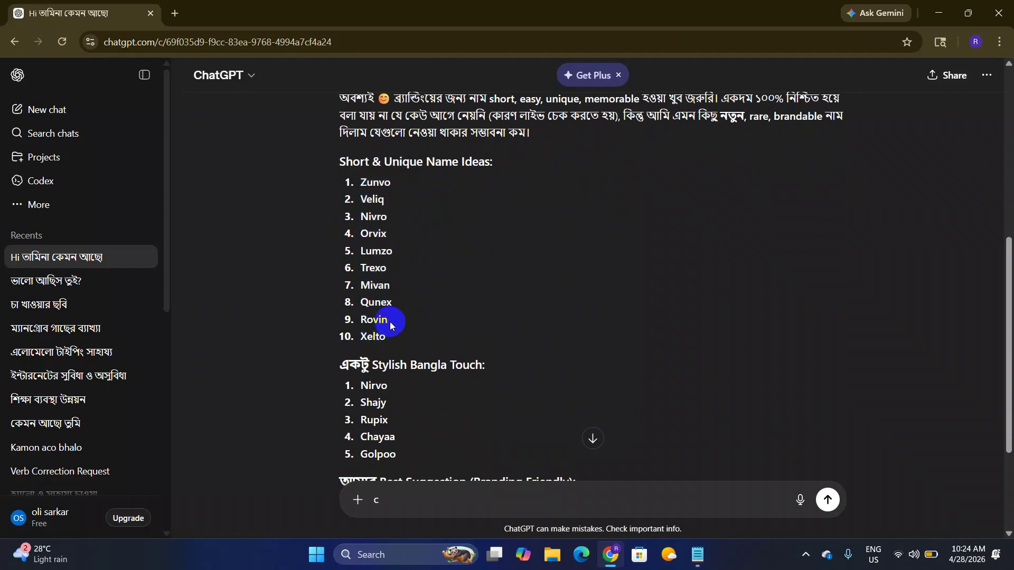
pyautogui.scroll(-3, 391, 323)
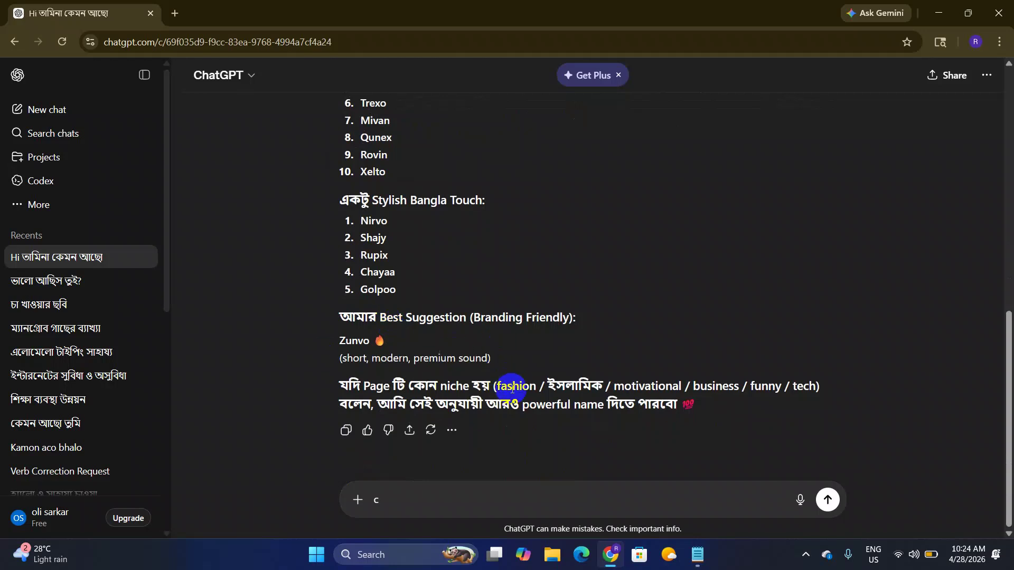
pyautogui.moveTo(495, 389); pyautogui.dragTo(824, 390)
pyautogui.click(513, 386)
pyautogui.moveTo(498, 386); pyautogui.dragTo(539, 387)
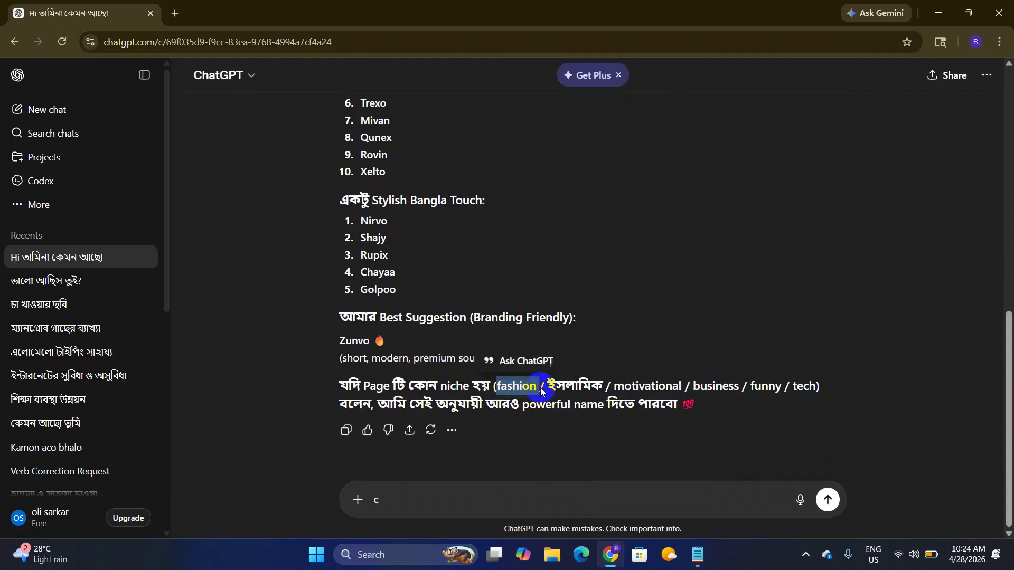
pyautogui.click(461, 496)
# Step: Send 'fashion' to get fashion page name ideas, then select Velora in the reply
pyautogui.press('BackSpace')
pyautogui.write('fashion')
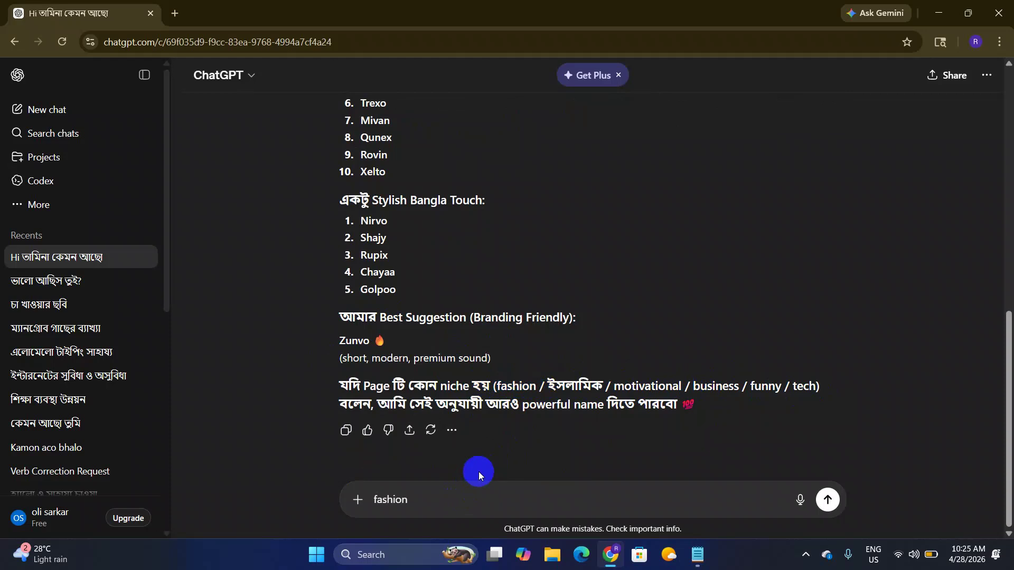
pyautogui.press('Return')
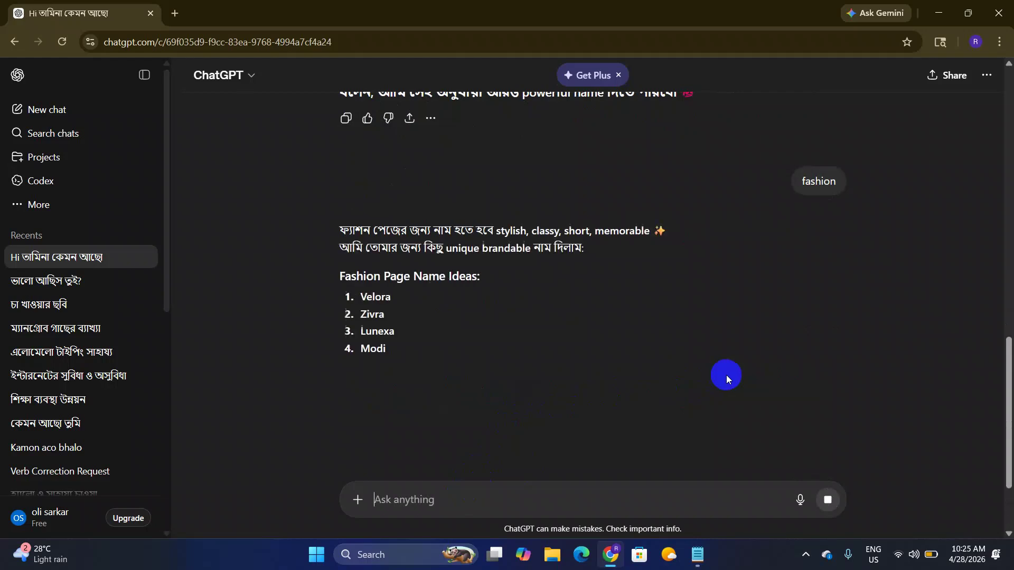
pyautogui.scroll(-4, 565, 373)
pyautogui.scroll(-5, 425, 259)
pyautogui.scroll(6, 422, 256)
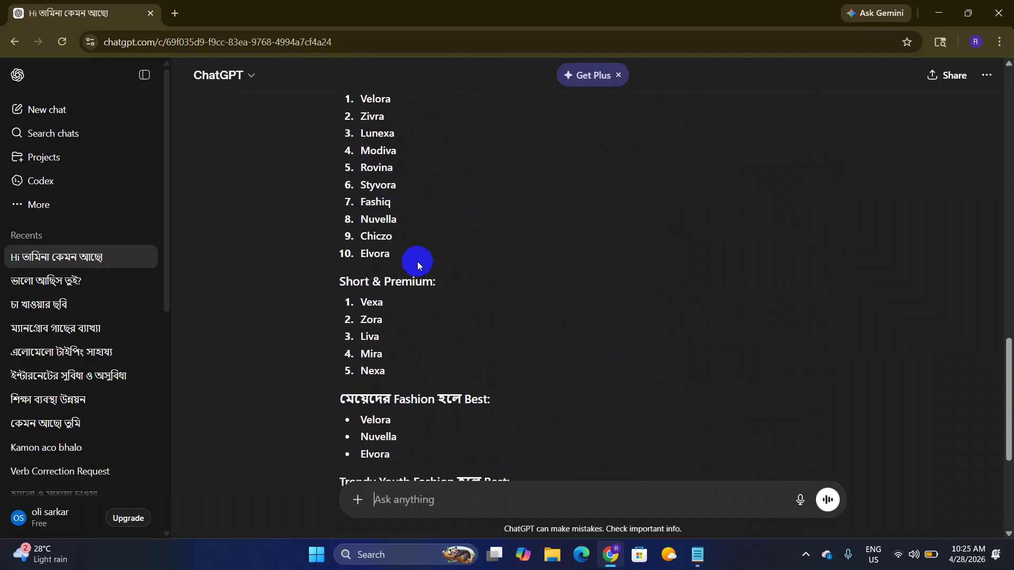
pyautogui.scroll(3, 418, 262)
pyautogui.moveTo(357, 230); pyautogui.dragTo(407, 235)
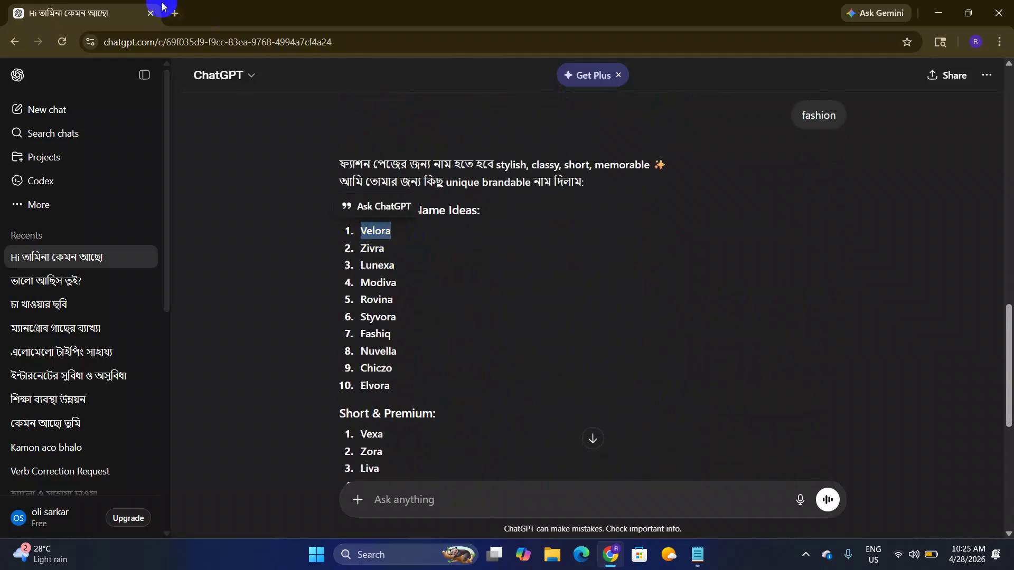
# Step: Search 'facebook' in a new tab and open the Facebook site from the results
pyautogui.click(175, 13)
pyautogui.write('fx')
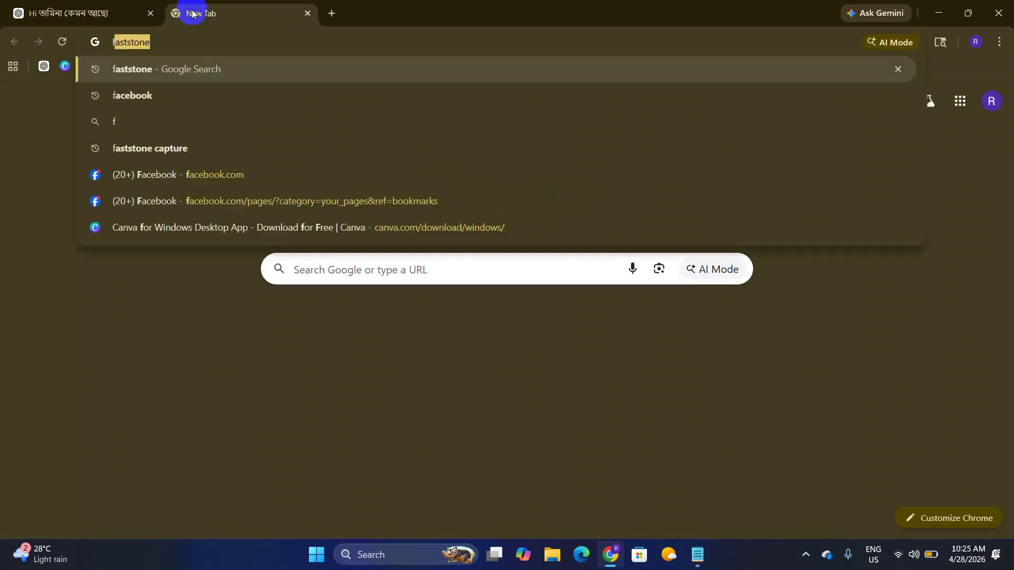
pyautogui.press('BackSpace')
pyautogui.write('ca')
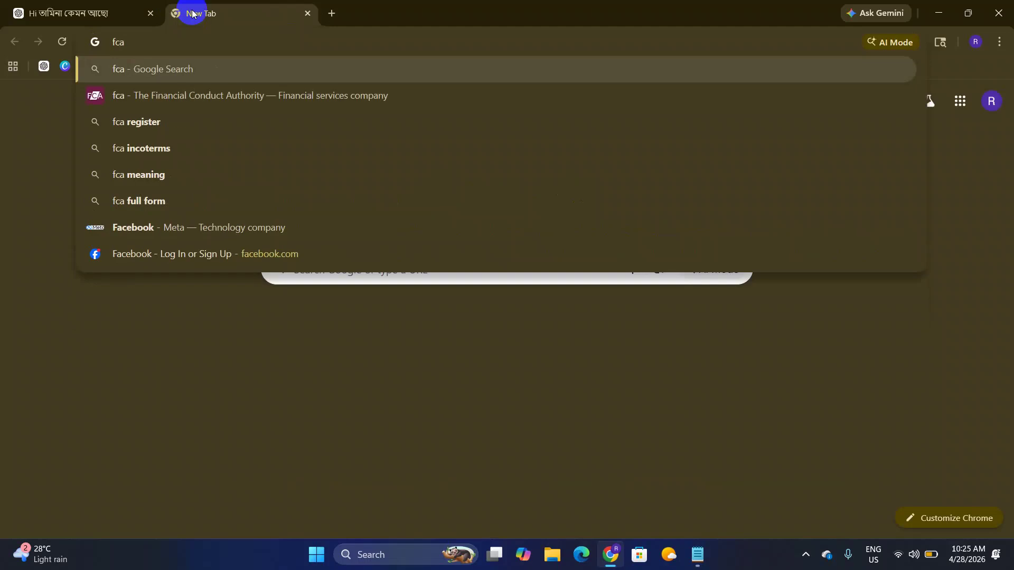
pyautogui.press('BackSpace')
pyautogui.press('BackSpace')
pyautogui.write('ac')
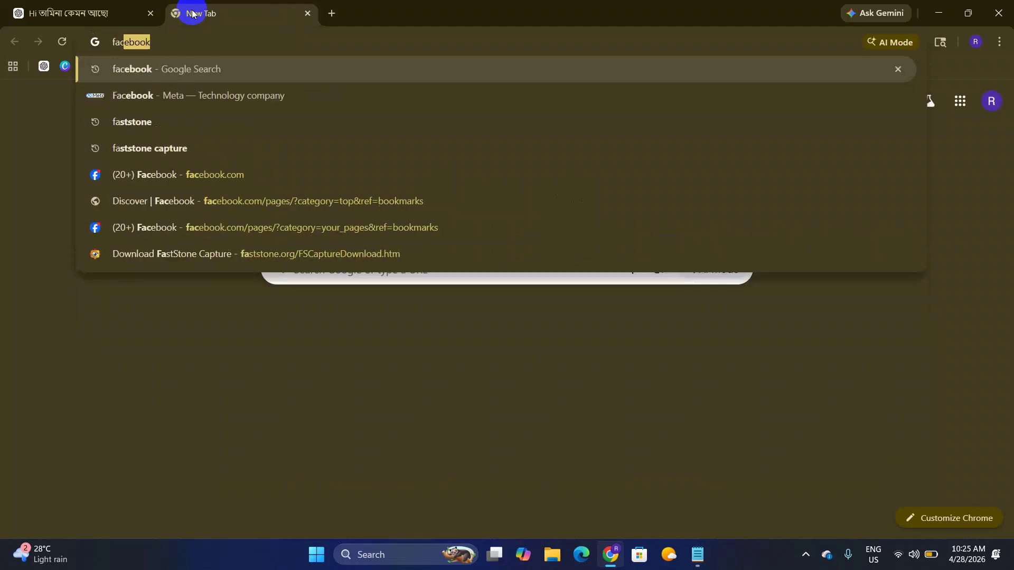
pyautogui.write('ebook')
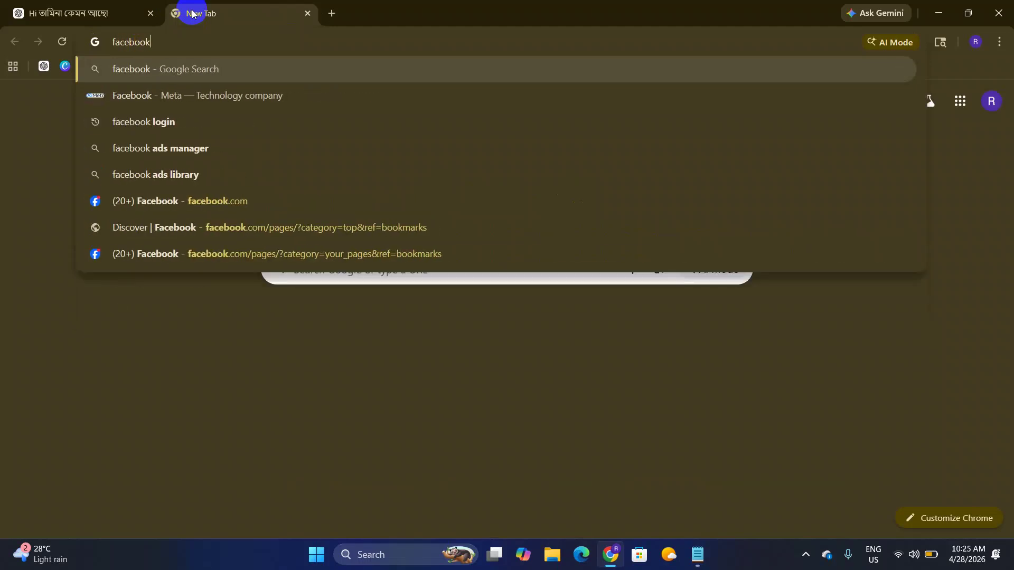
pyautogui.press('Return')
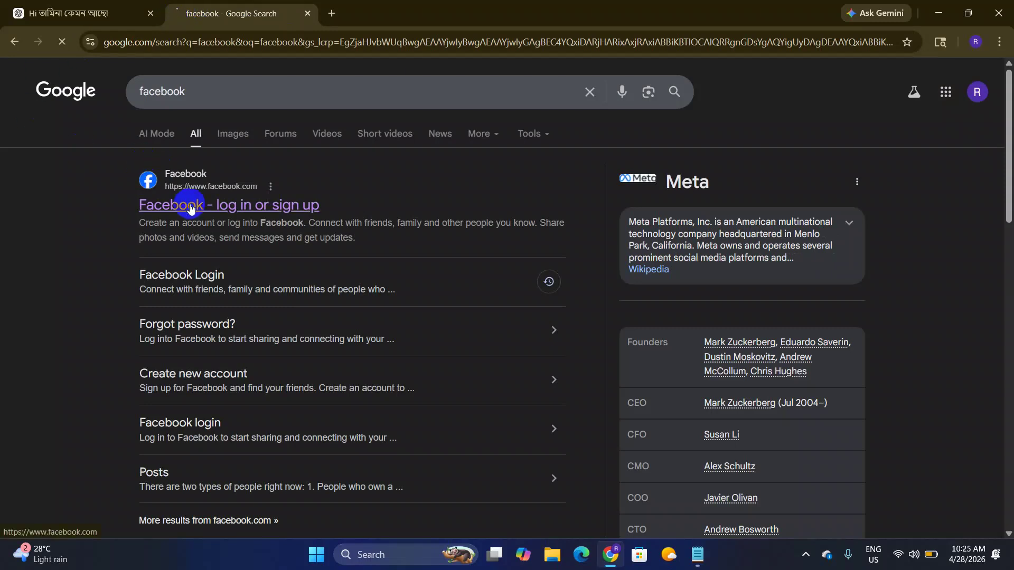
pyautogui.click(186, 195)
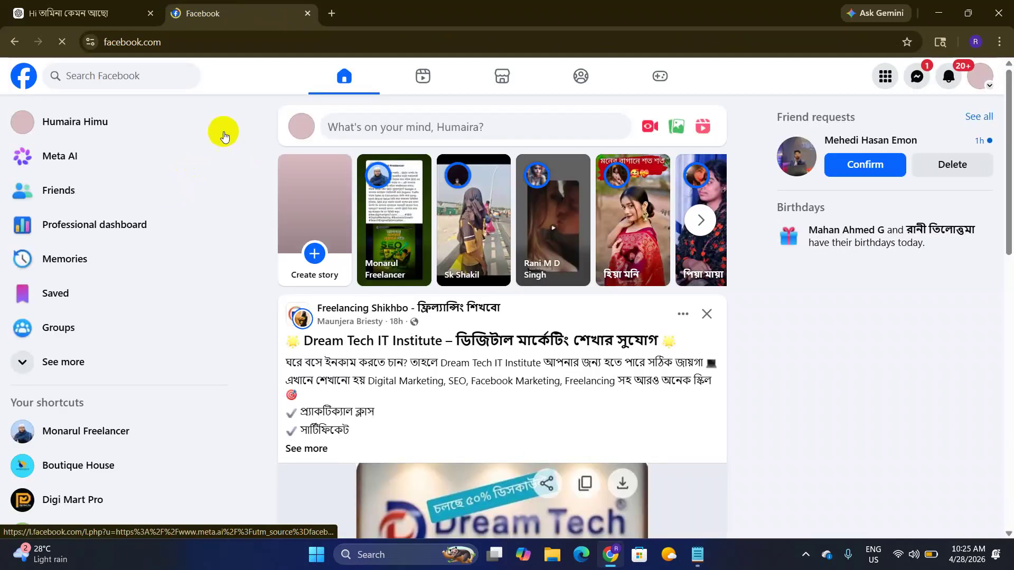
# Step: Search Facebook for Velora and filter the results to Pages
pyautogui.click(109, 76)
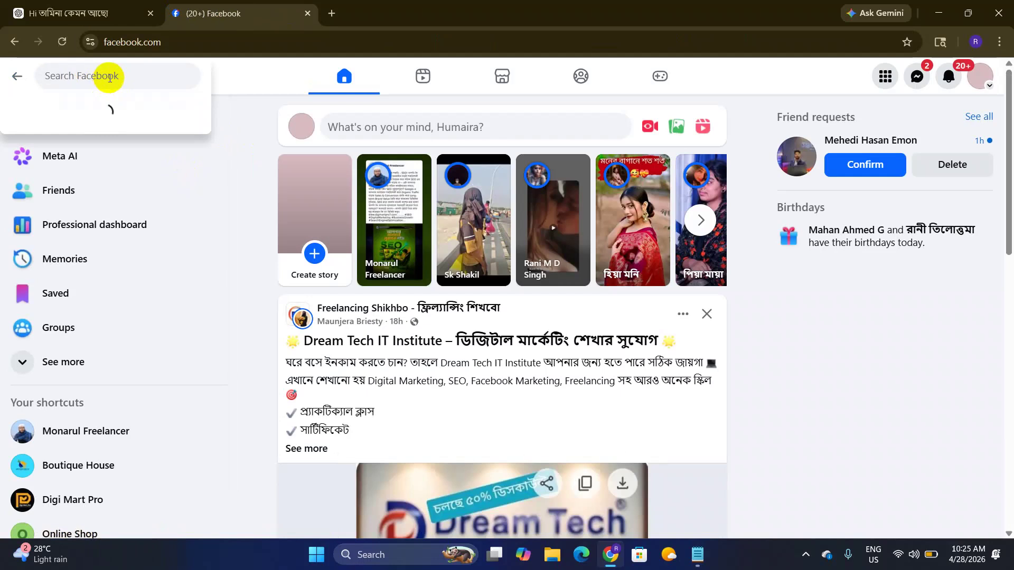
pyautogui.write('Velora')
pyautogui.press('Return')
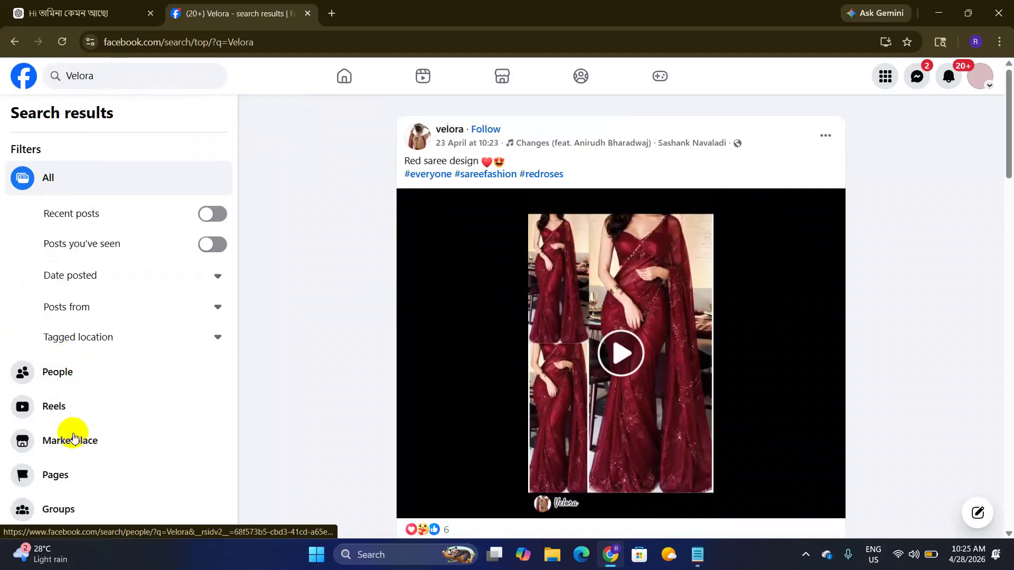
pyautogui.scroll(-1, 74, 433)
pyautogui.click(78, 440)
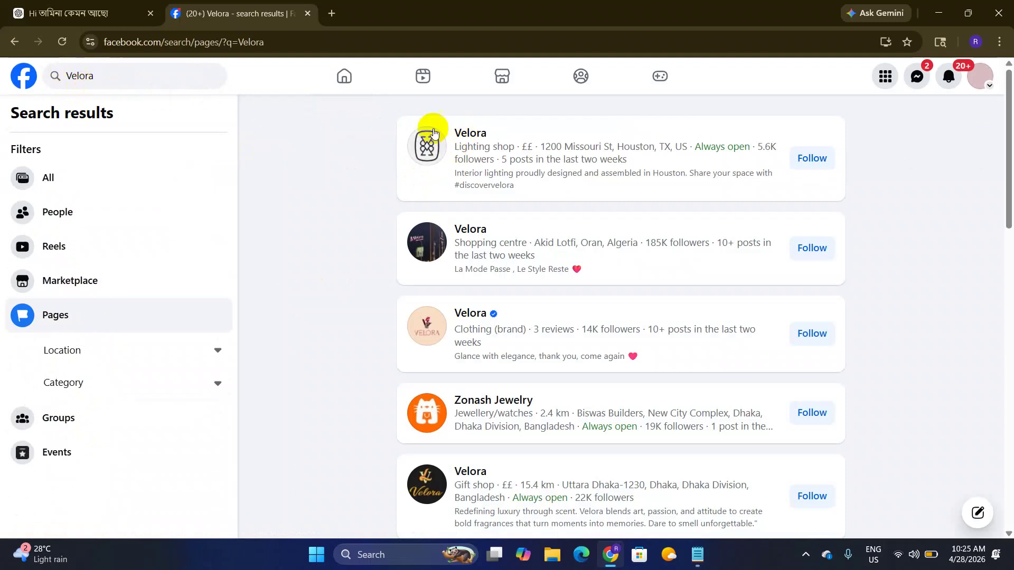
pyautogui.moveTo(443, 130)
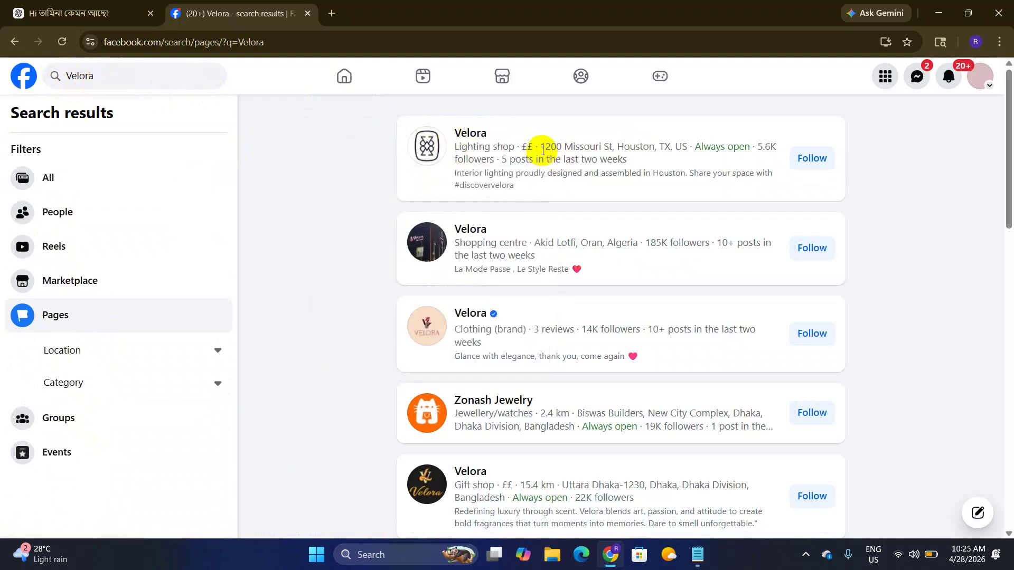
pyautogui.scroll(-5, 565, 215)
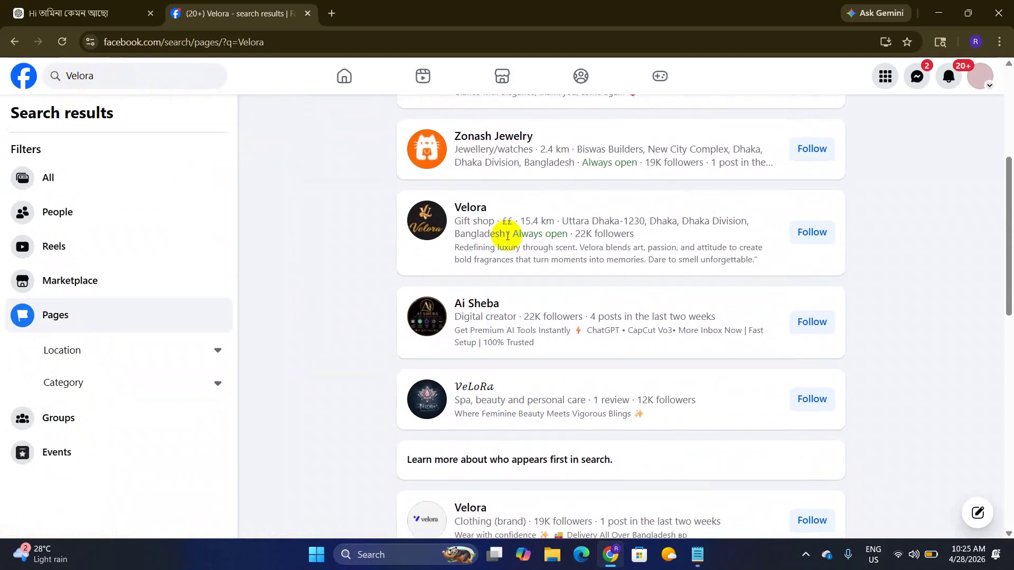
pyautogui.scroll(4, 495, 260)
pyautogui.scroll(1, 498, 289)
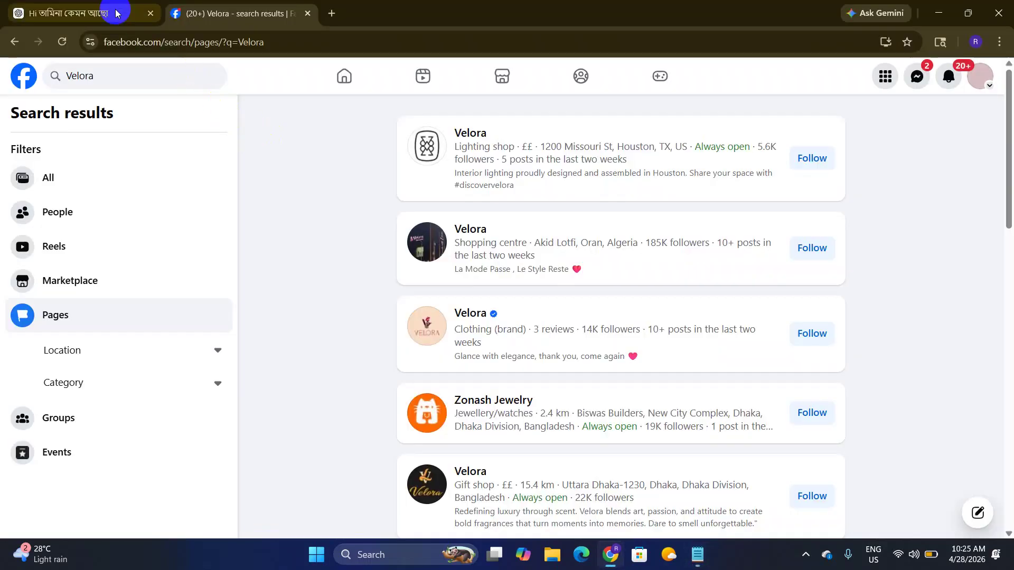
# Step: Copy Zivra from the ChatGPT list into the Facebook search box and enable clipboard history
pyautogui.click(113, 12)
pyautogui.moveTo(362, 250); pyautogui.dragTo(393, 247)
pyautogui.hotkey('ctrl', 'c')
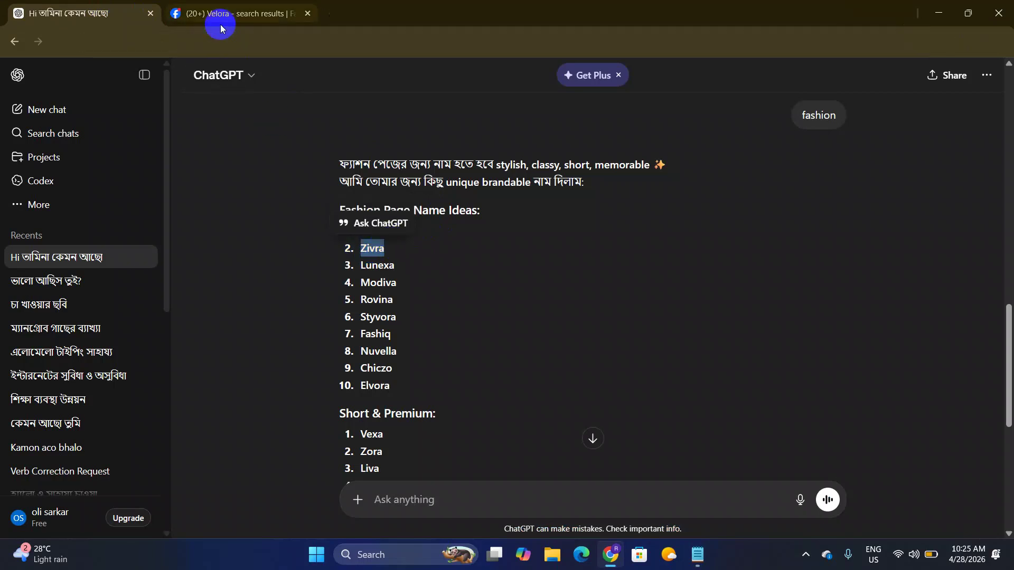
pyautogui.click(220, 22)
pyautogui.click(133, 82)
pyautogui.hotkey('ctrl', 'v')
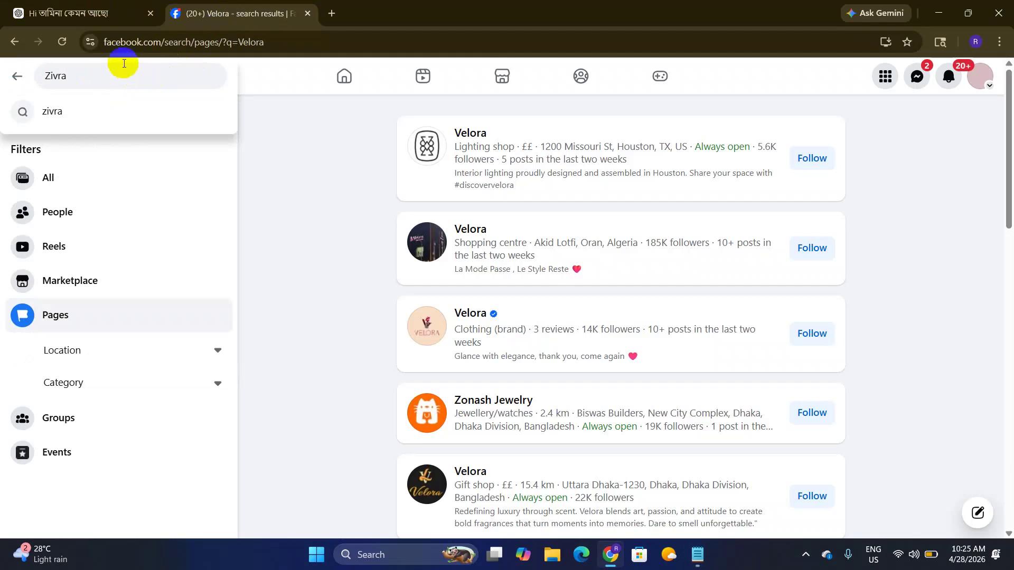
pyautogui.press('super+v')
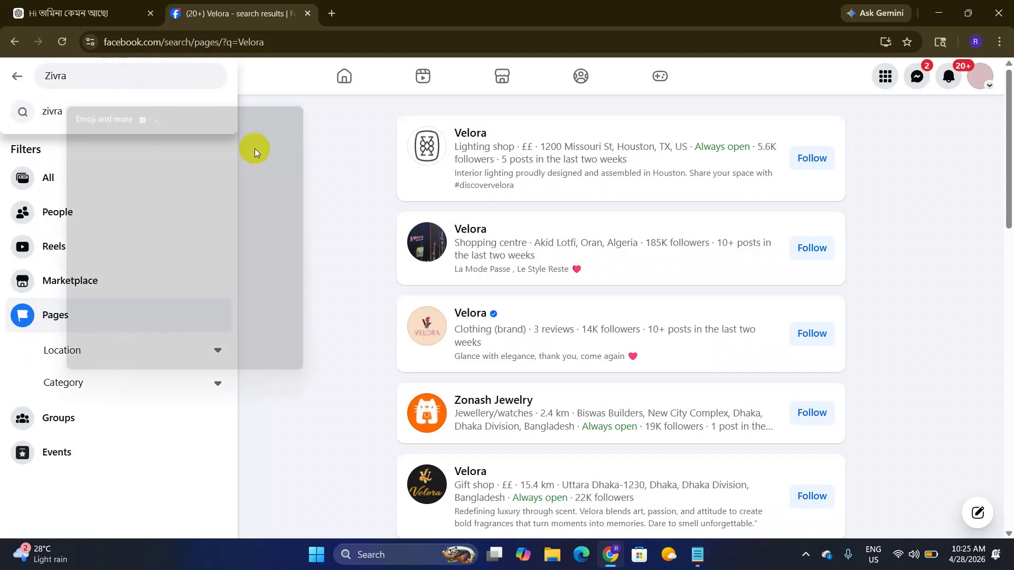
pyautogui.click(203, 292)
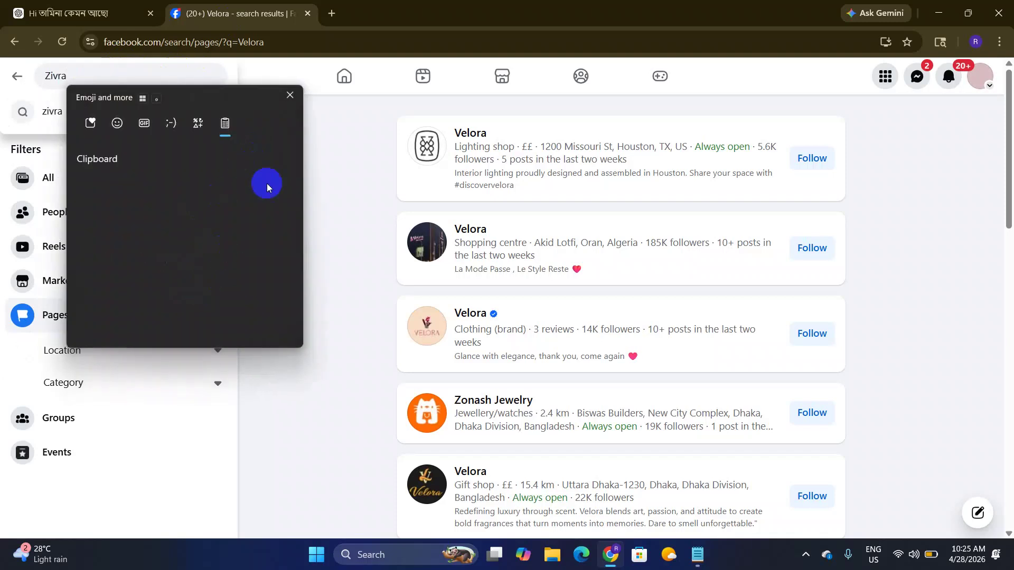
pyautogui.click(290, 96)
# Step: Copy Lunexa from ChatGPT, search Facebook Pages for it, and review the follower counts
pyautogui.click(74, 13)
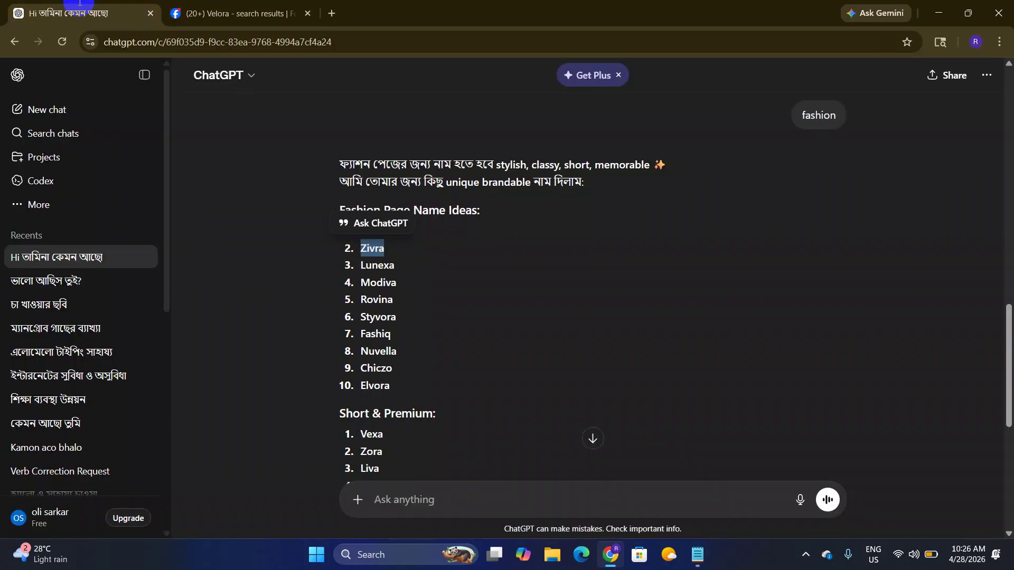
pyautogui.moveTo(366, 267); pyautogui.dragTo(394, 267)
pyautogui.rightClick(394, 267)
pyautogui.click(407, 283)
pyautogui.click(240, 13)
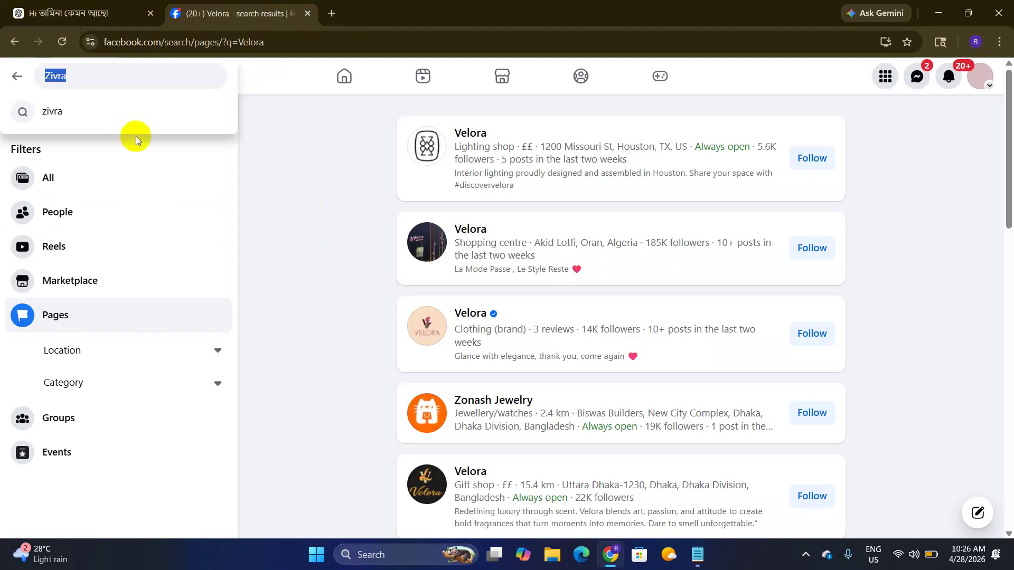
pyautogui.hotkey('ctrl', 'v')
pyautogui.click(183, 113)
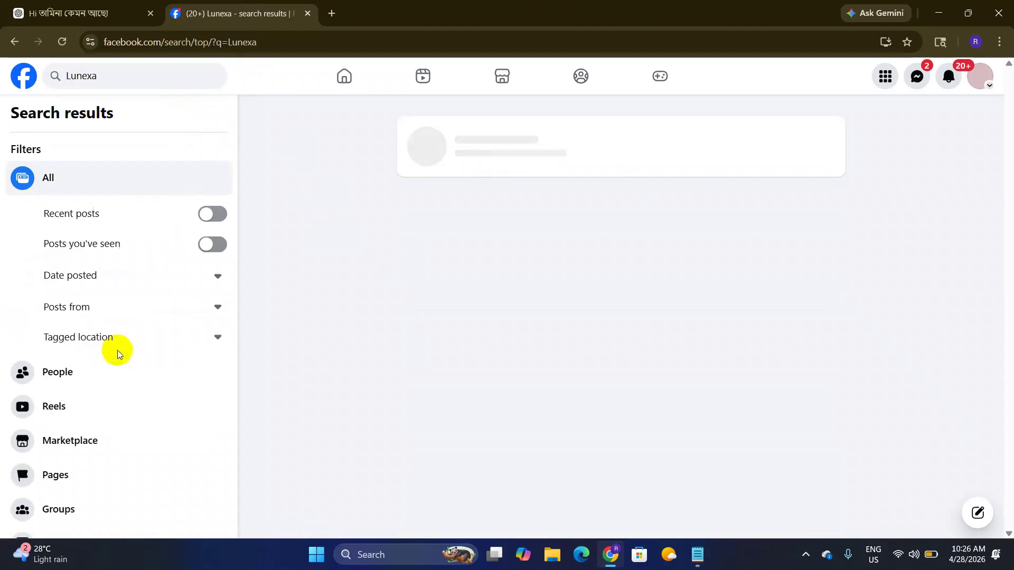
pyautogui.click(101, 471)
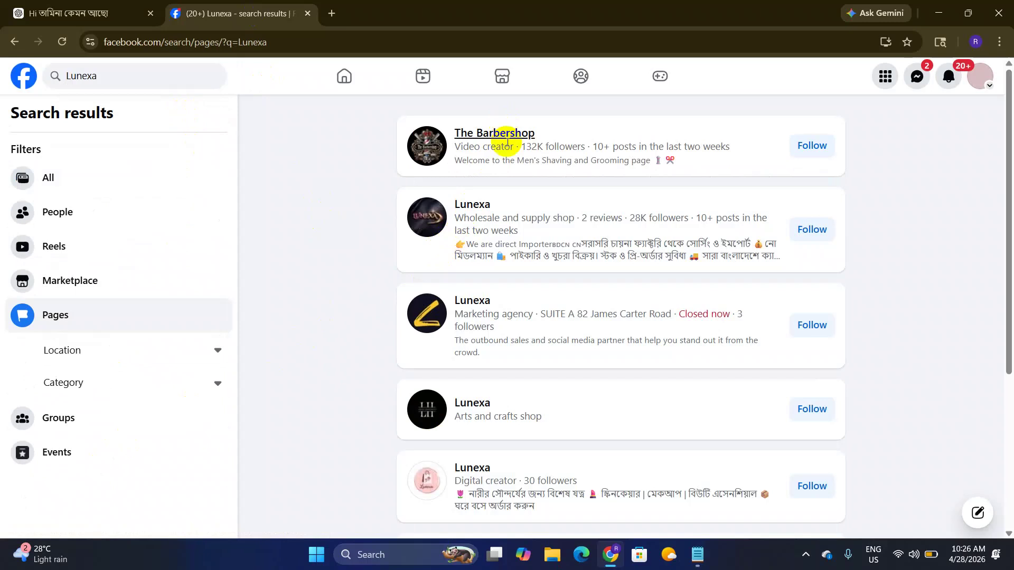
pyautogui.moveTo(630, 216); pyautogui.dragTo(651, 219)
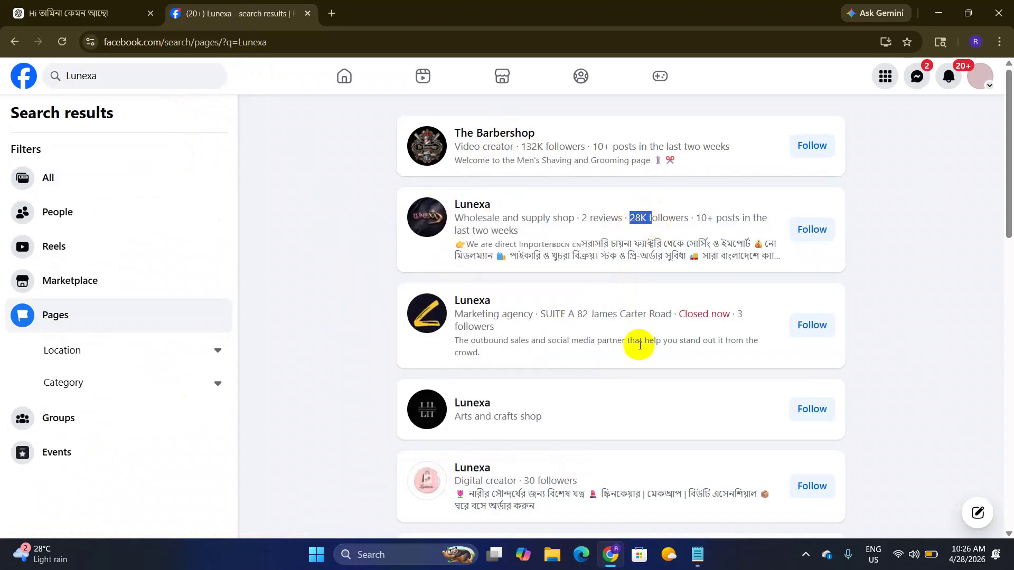
pyautogui.scroll(-9, 536, 354)
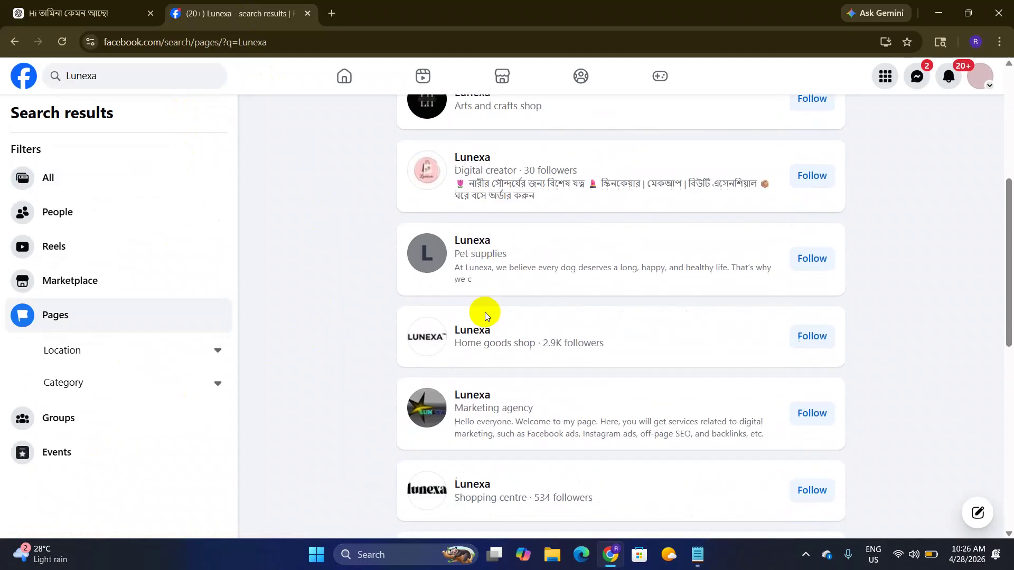
pyautogui.scroll(-3, 485, 327)
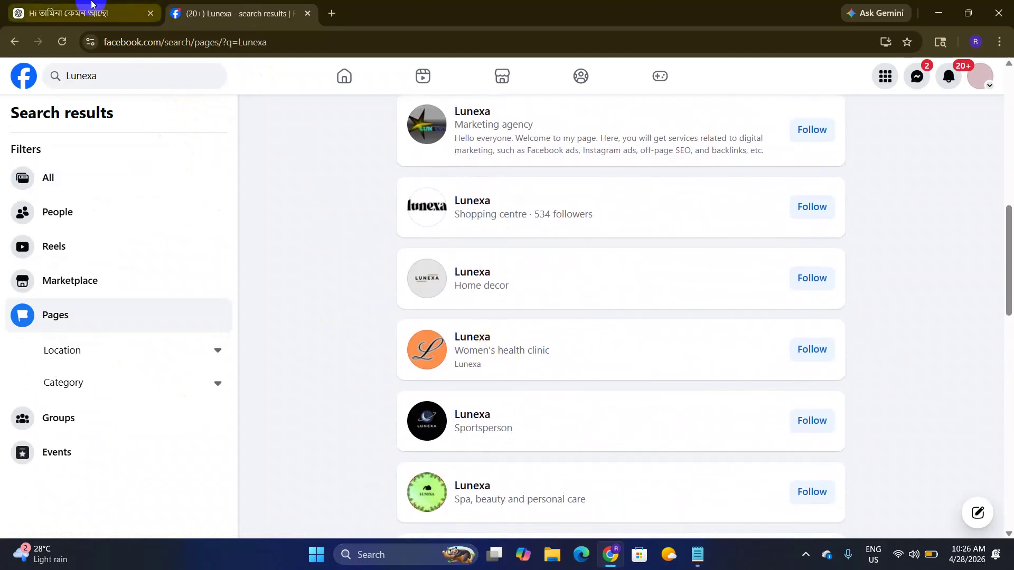
pyautogui.click(105, 27)
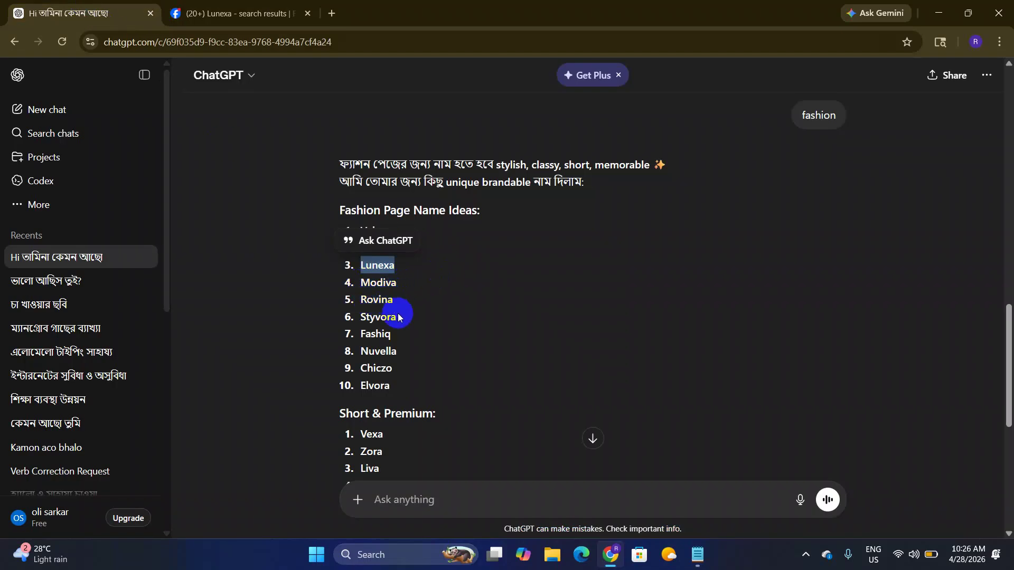
# Step: Search Facebook for 'Rovina', copied from ChatGPT, and scroll through the existing Pages found
pyautogui.moveTo(358, 302); pyautogui.dragTo(397, 305)
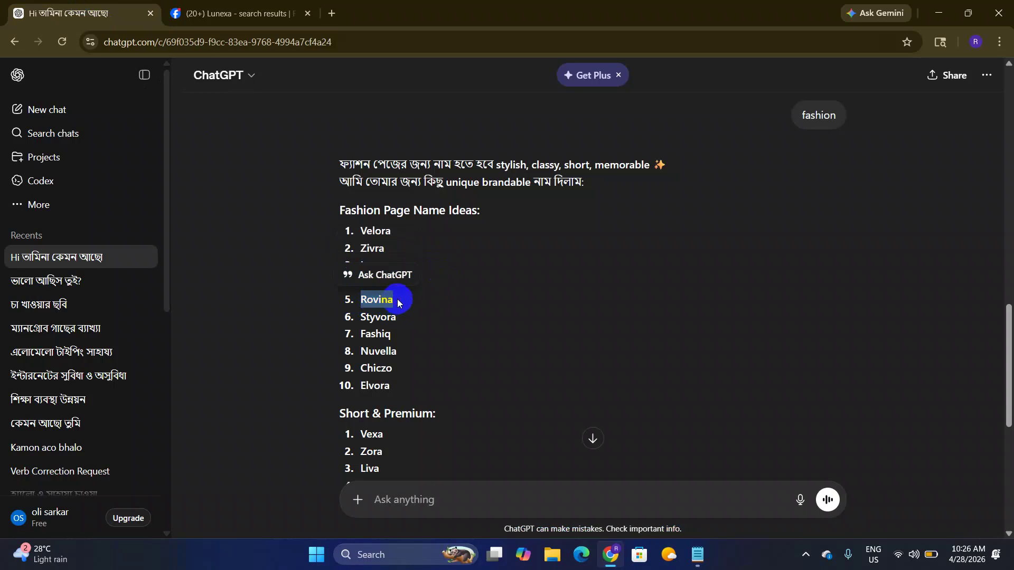
pyautogui.click(233, 13)
pyautogui.click(141, 82)
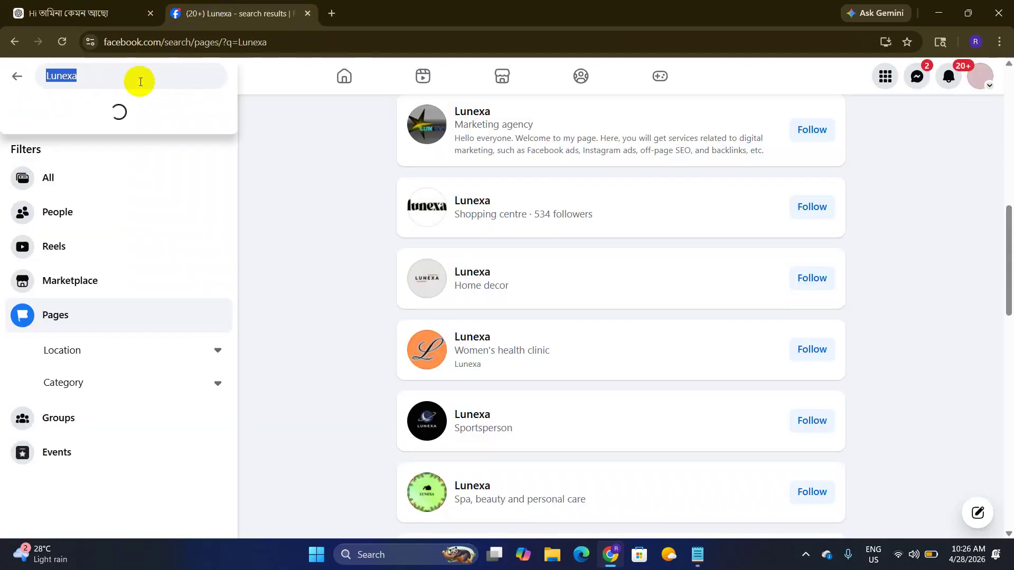
pyautogui.hotkey('ctrl', 'v')
pyautogui.press('Return')
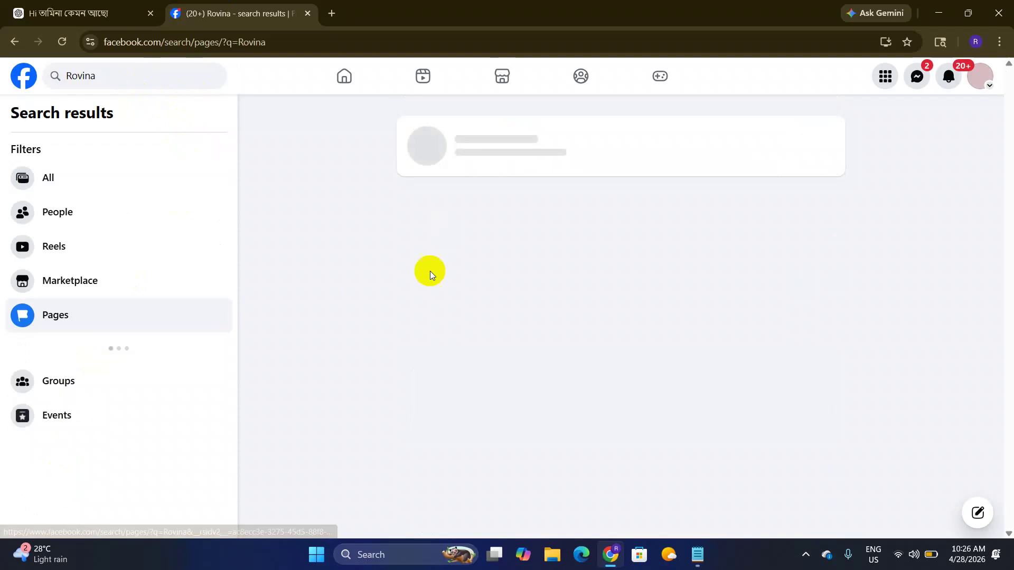
pyautogui.scroll(-8, 483, 223)
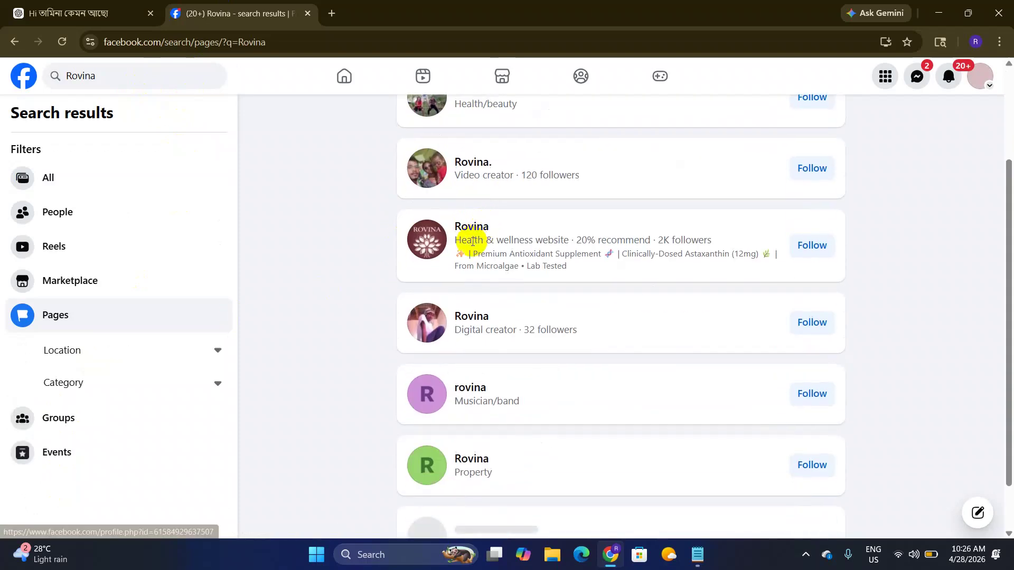
pyautogui.moveTo(461, 274)
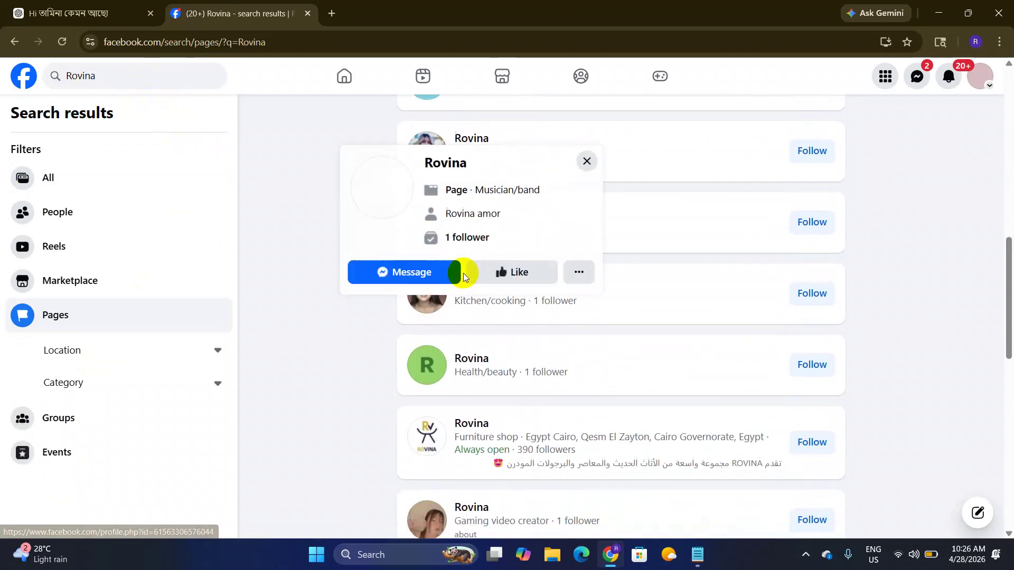
pyautogui.scroll(1, 465, 272)
pyautogui.scroll(6, 468, 272)
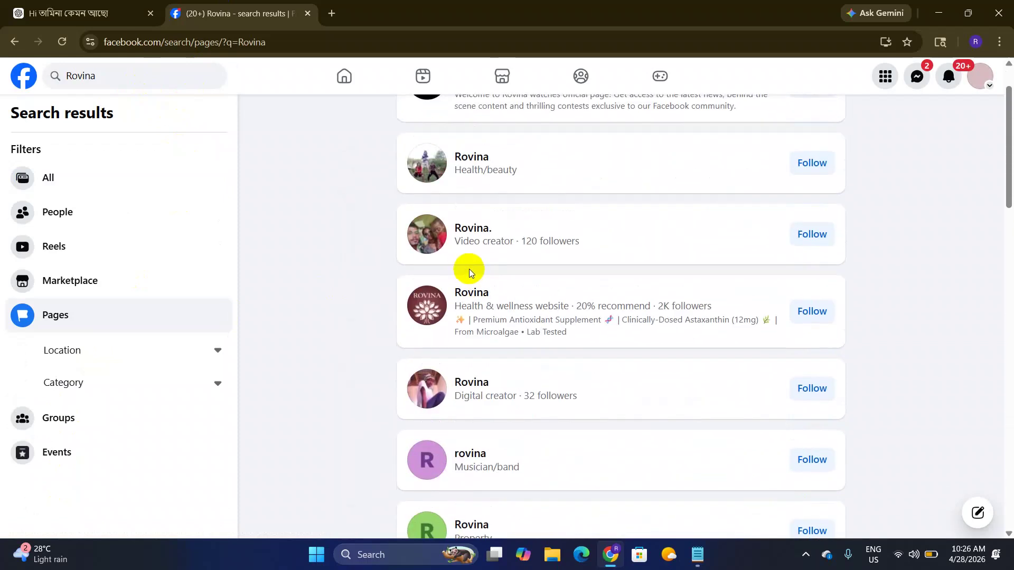
pyautogui.scroll(1, 470, 271)
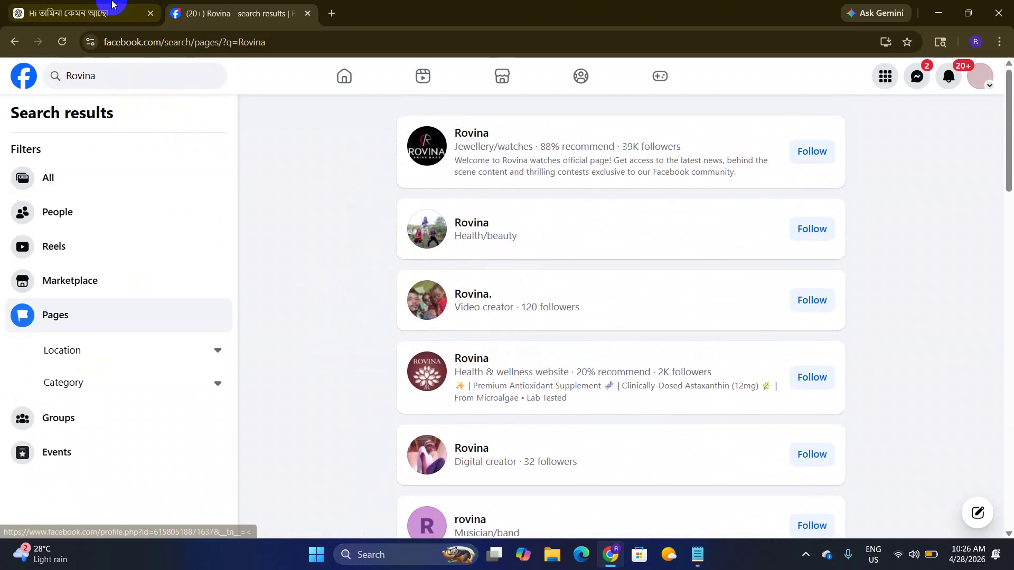
# Step: Return to the ChatGPT name suggestions and clear the Rovina selection
pyautogui.click(79, 13)
pyautogui.scroll(-4, 527, 267)
pyautogui.click(448, 235)
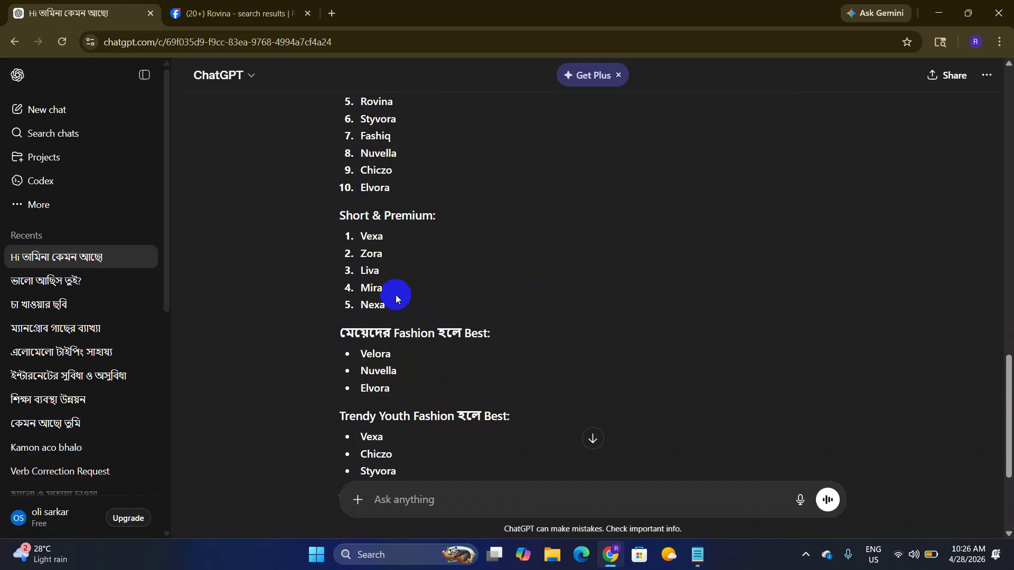
# Step: Review ChatGPT's fashion names down to the Velora recommendation and select Mira under Short & Premium
pyautogui.scroll(1, 395, 295)
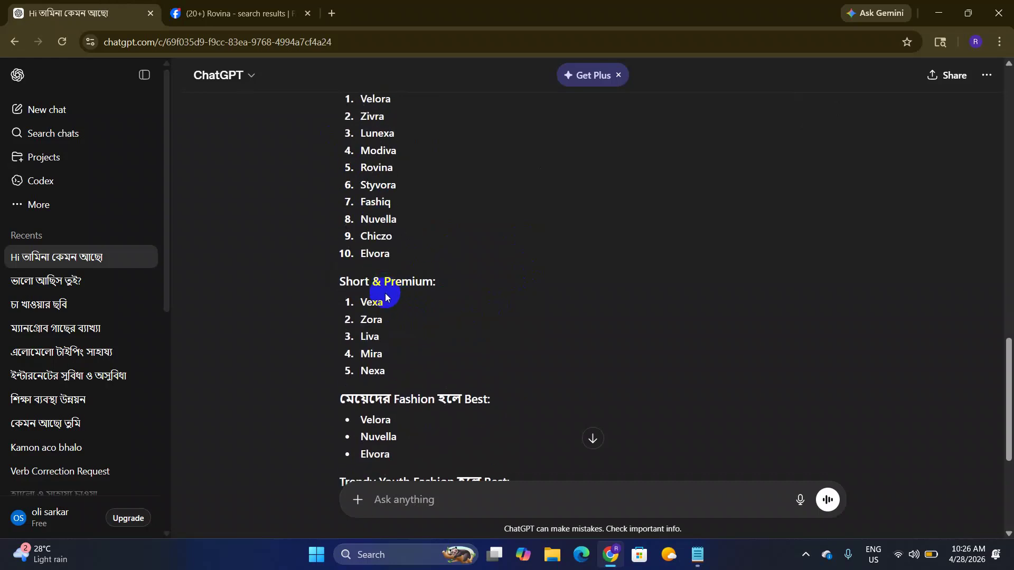
pyautogui.scroll(1, 386, 297)
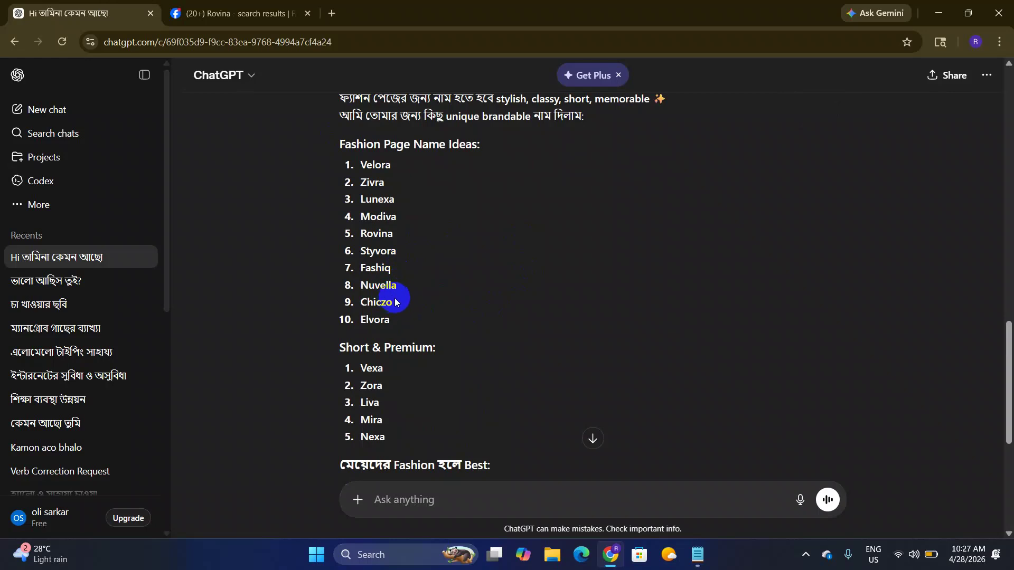
pyautogui.scroll(-6, 395, 302)
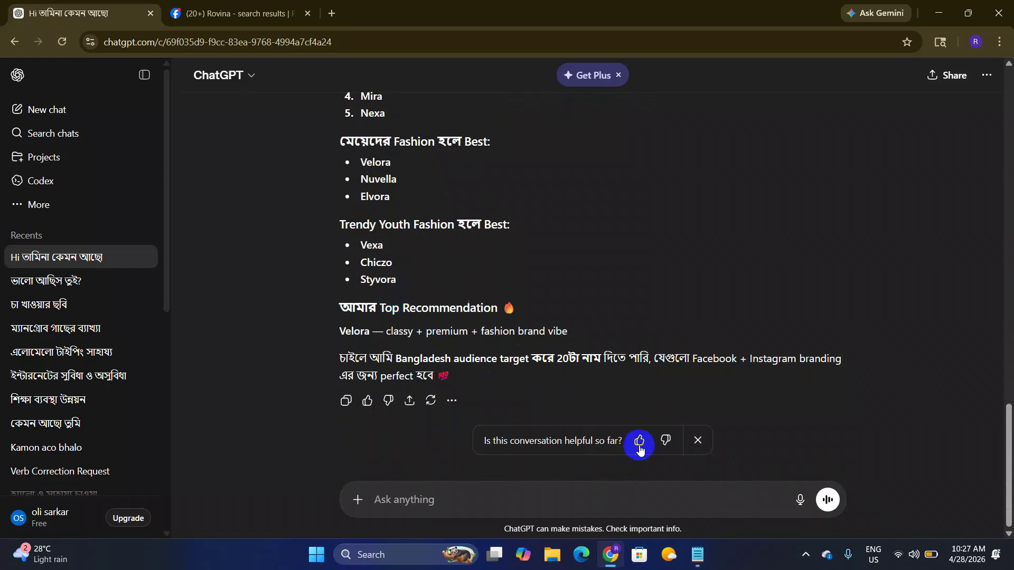
pyautogui.scroll(4, 475, 386)
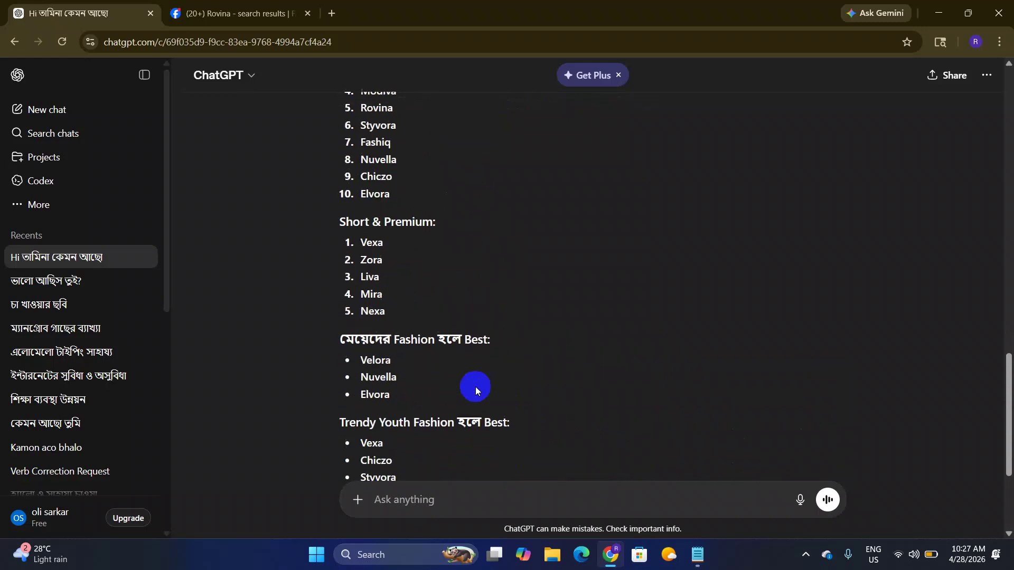
pyautogui.scroll(-2, 474, 388)
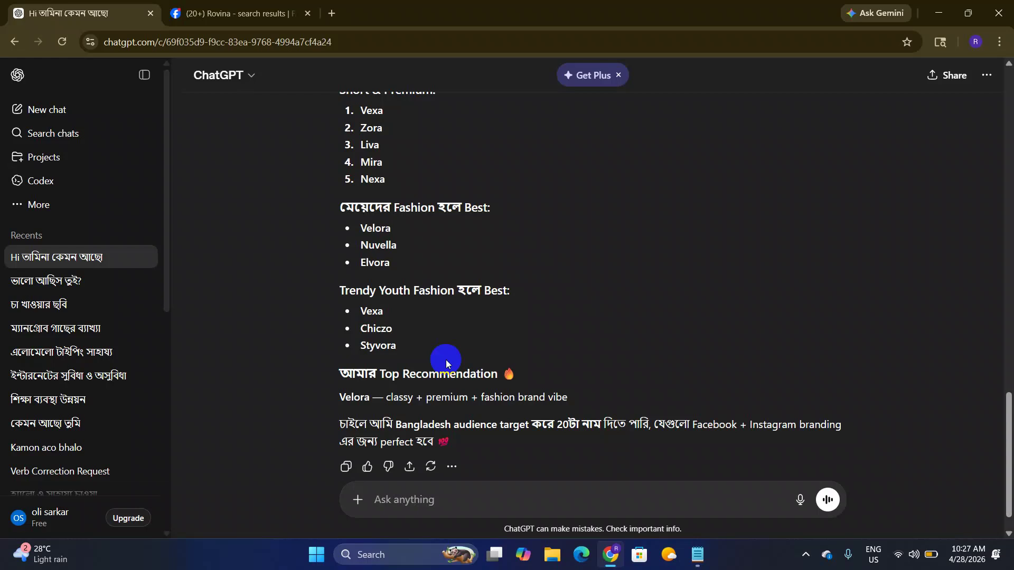
pyautogui.scroll(6, 435, 349)
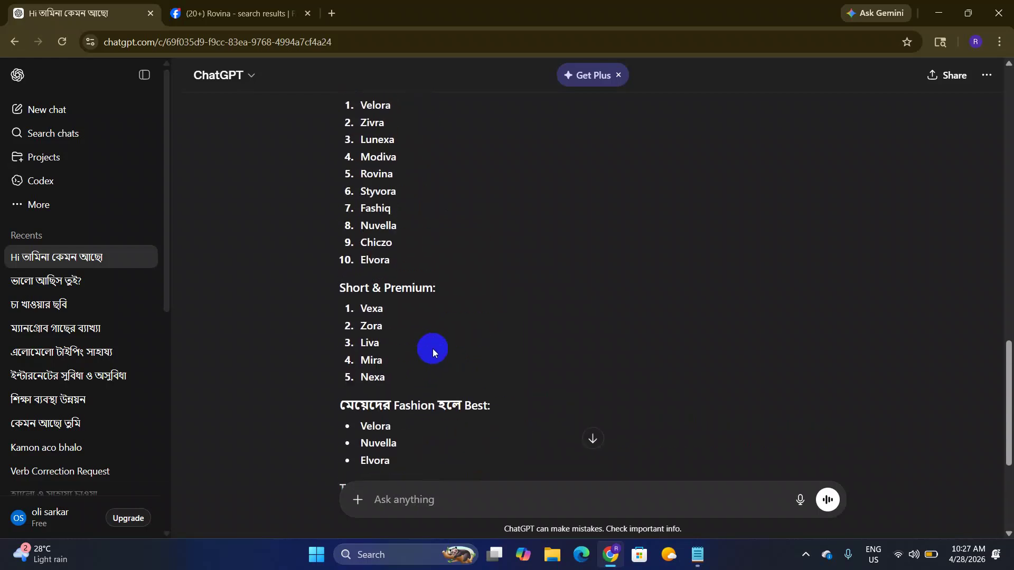
pyautogui.scroll(-2, 406, 332)
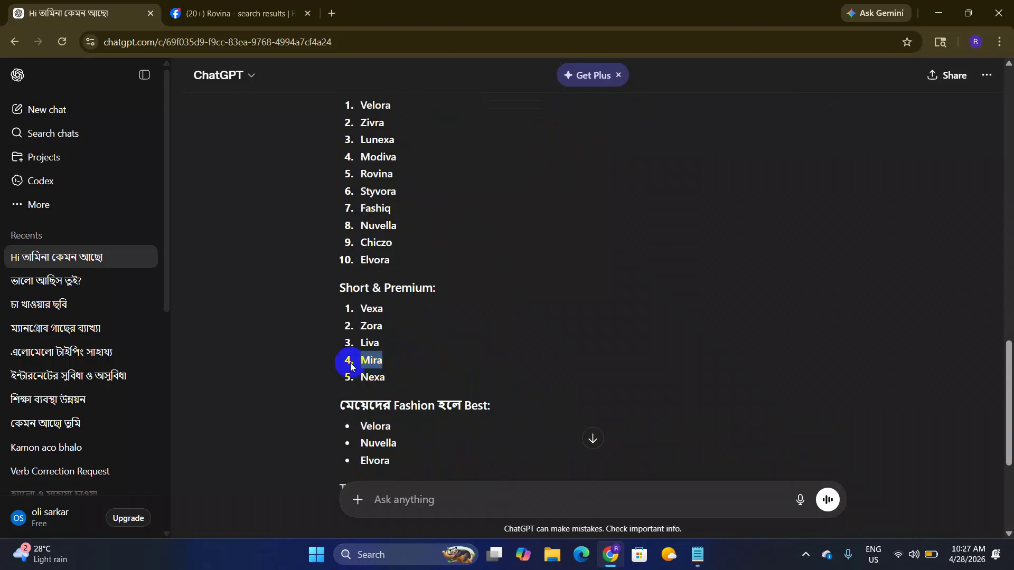
pyautogui.moveTo(352, 366); pyautogui.dragTo(352, 366)
pyautogui.hotkey('ctrl', 'c')
# Step: Search Facebook Pages for 'Mira Fashion'
pyautogui.click(200, 13)
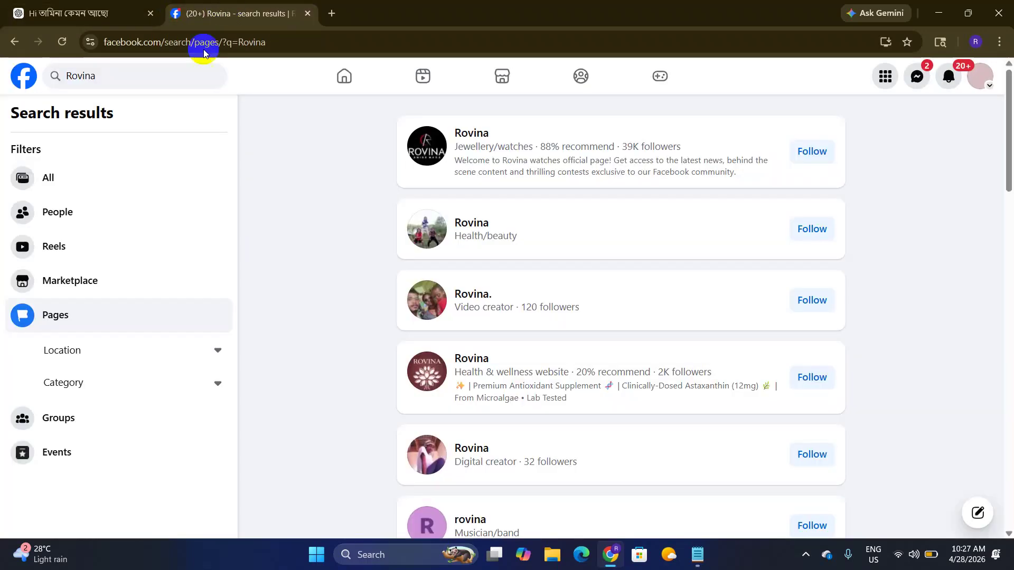
pyautogui.click(119, 85)
pyautogui.hotkey('ctrl', 'v')
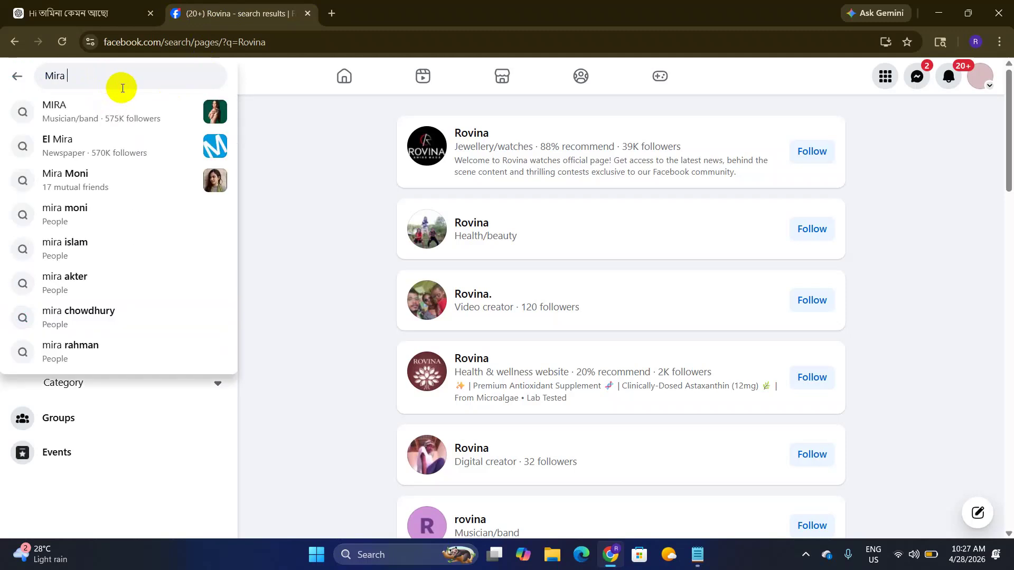
pyautogui.write('Fashion')
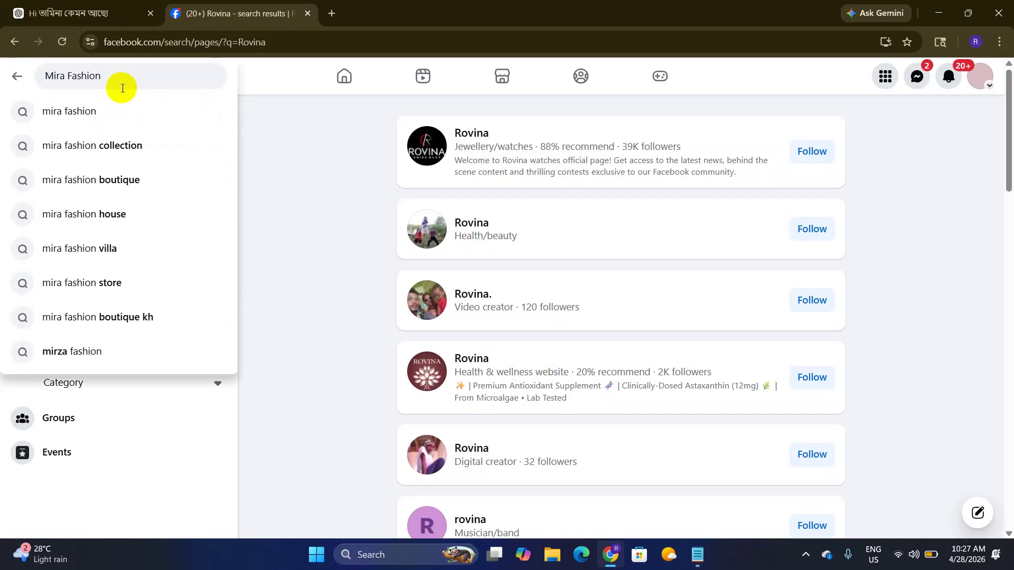
pyautogui.press('Return')
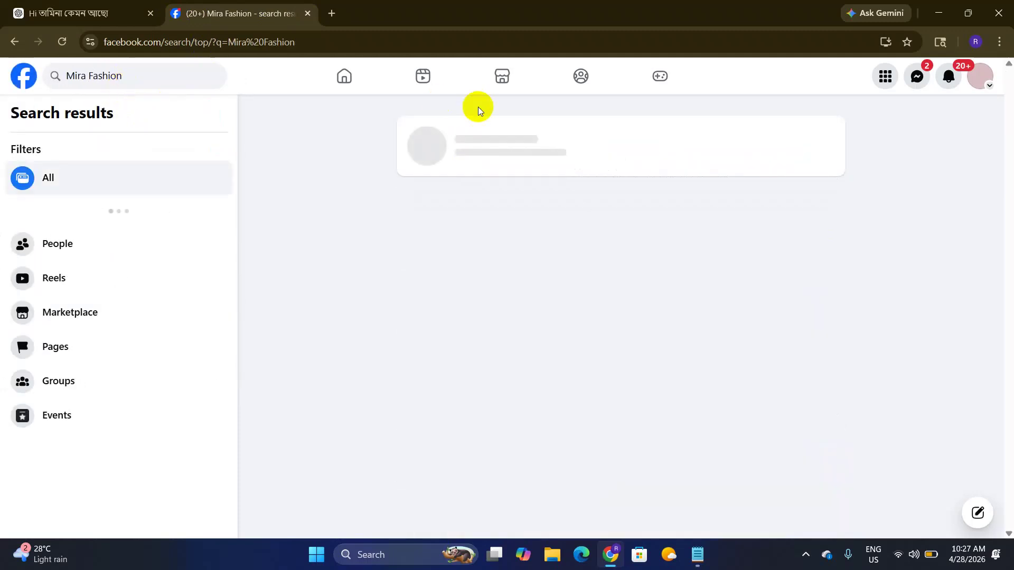
pyautogui.click(89, 359)
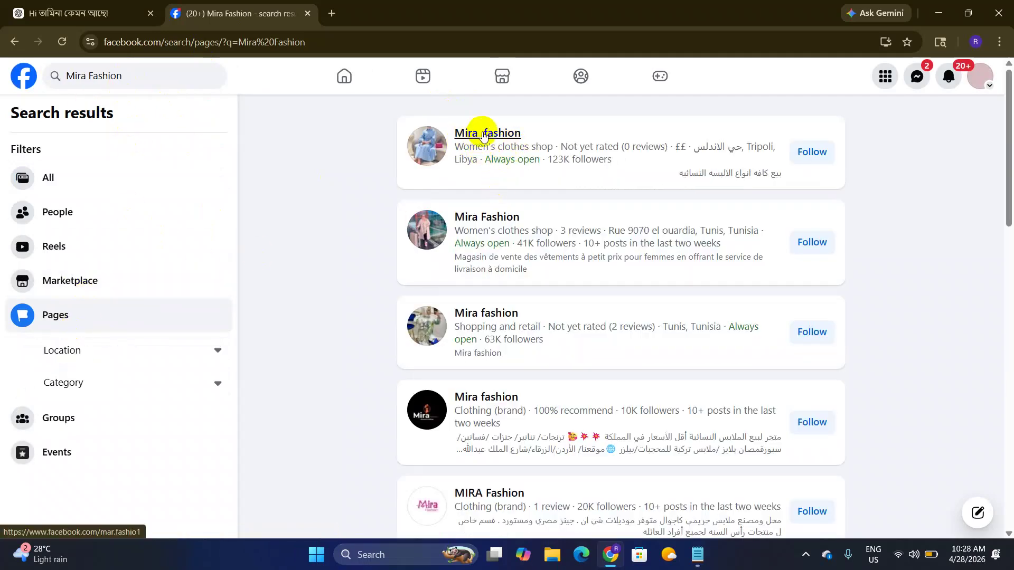
pyautogui.moveTo(519, 132)
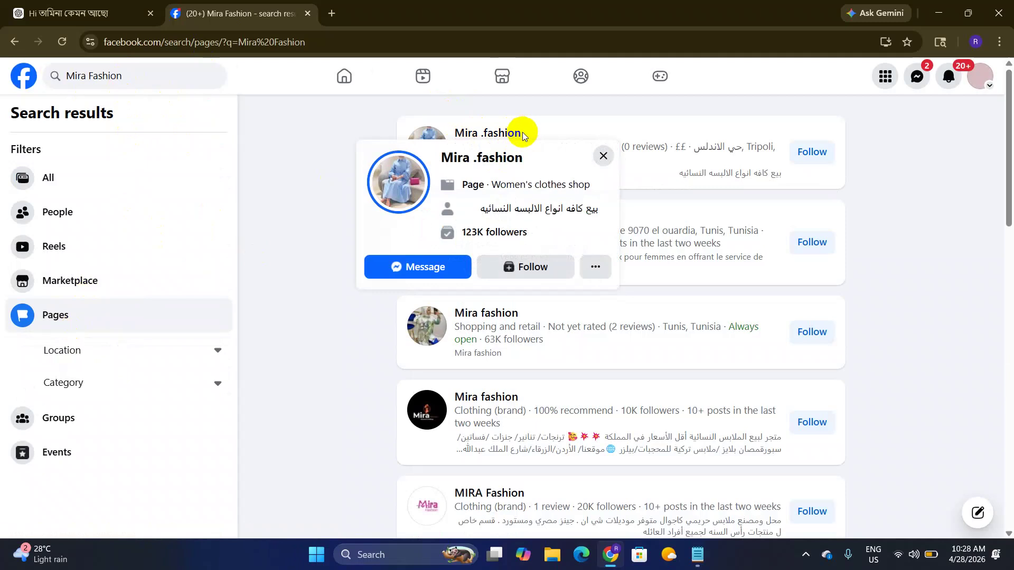
# Step: Copy Vexa from ChatGPT and search Facebook Pages for 'Vexa Fashion'
pyautogui.click(106, 13)
pyautogui.click(366, 361)
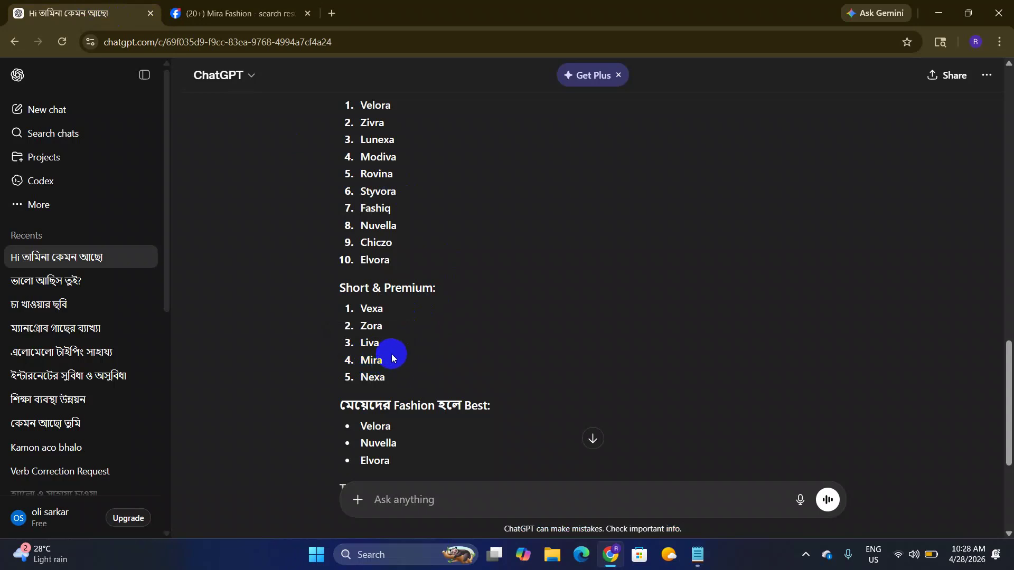
pyautogui.doubleClick(383, 310)
pyautogui.hotkey('ctrl', 'c')
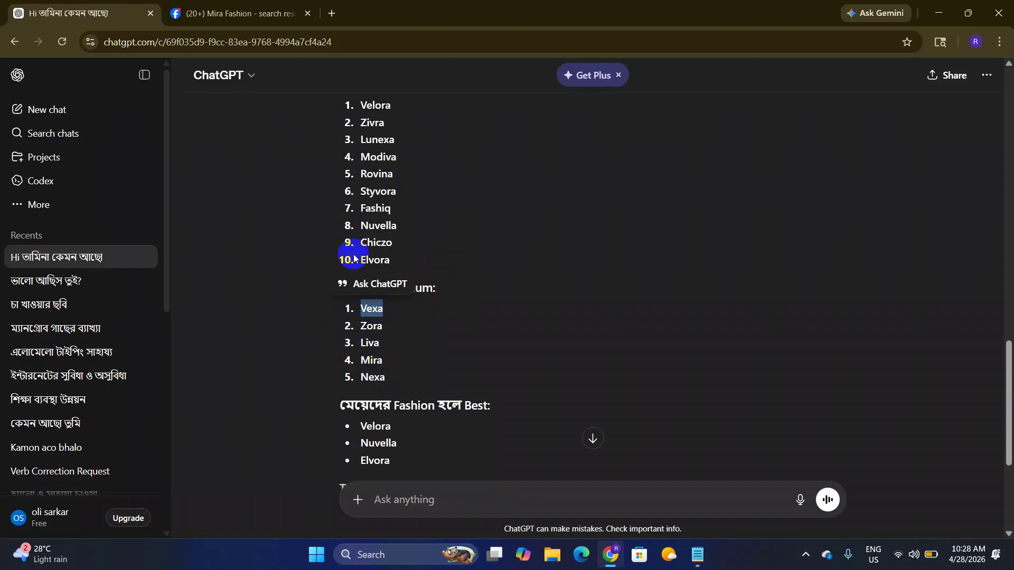
pyautogui.click(191, 4)
pyautogui.tripleClick(79, 74)
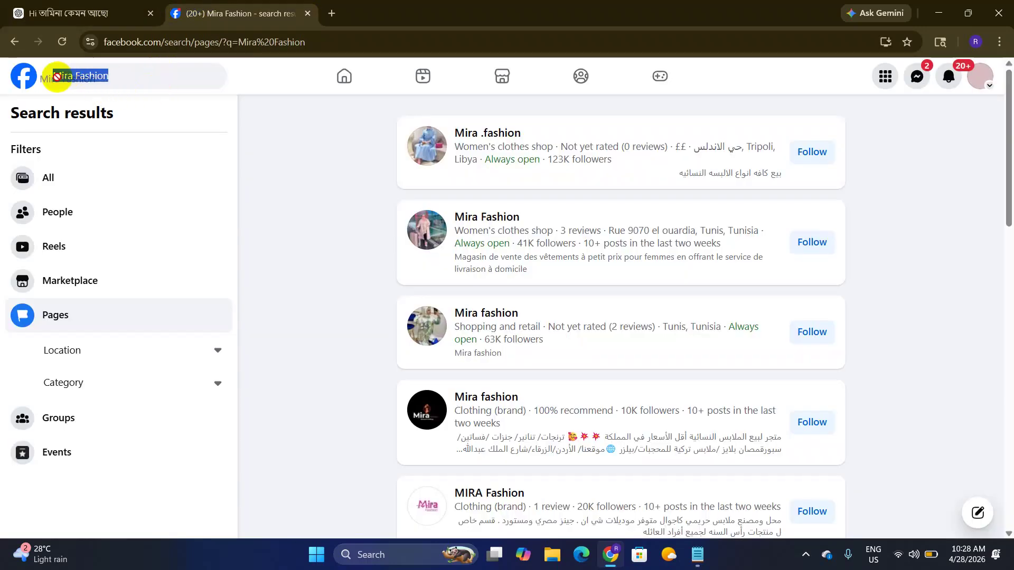
pyautogui.doubleClick(55, 75)
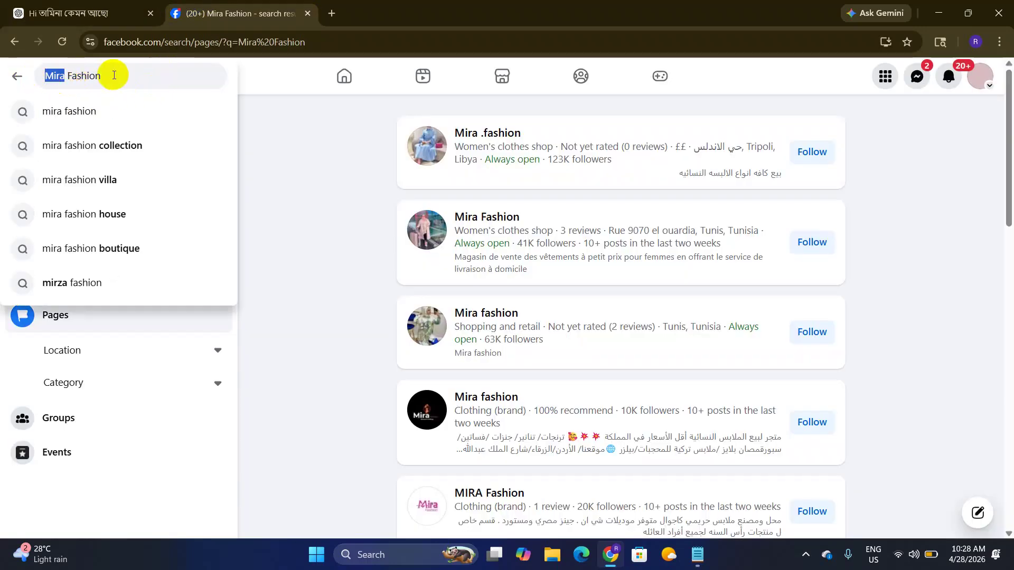
pyautogui.hotkey('ctrl', 'v')
pyautogui.press('Return')
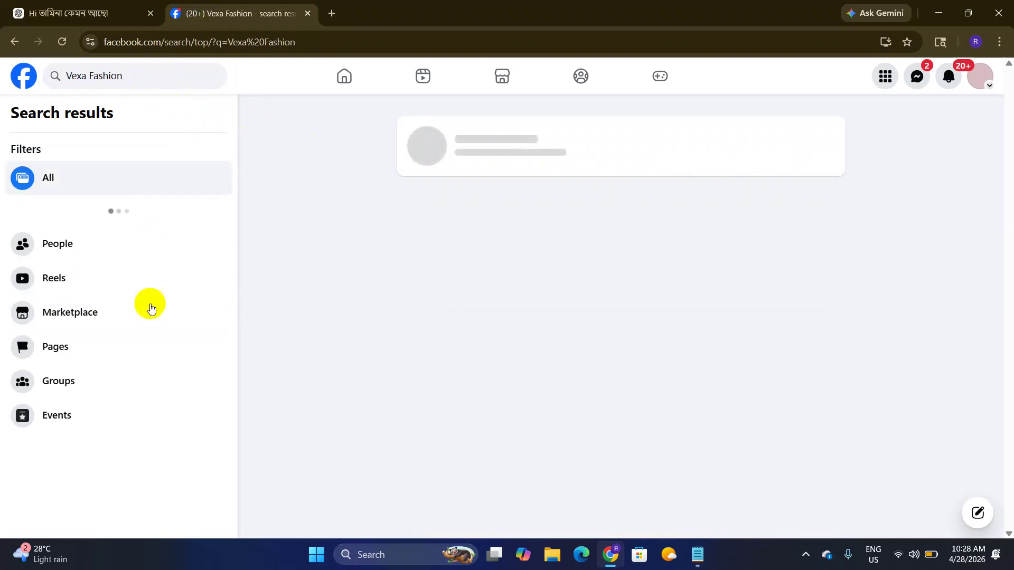
pyautogui.click(128, 346)
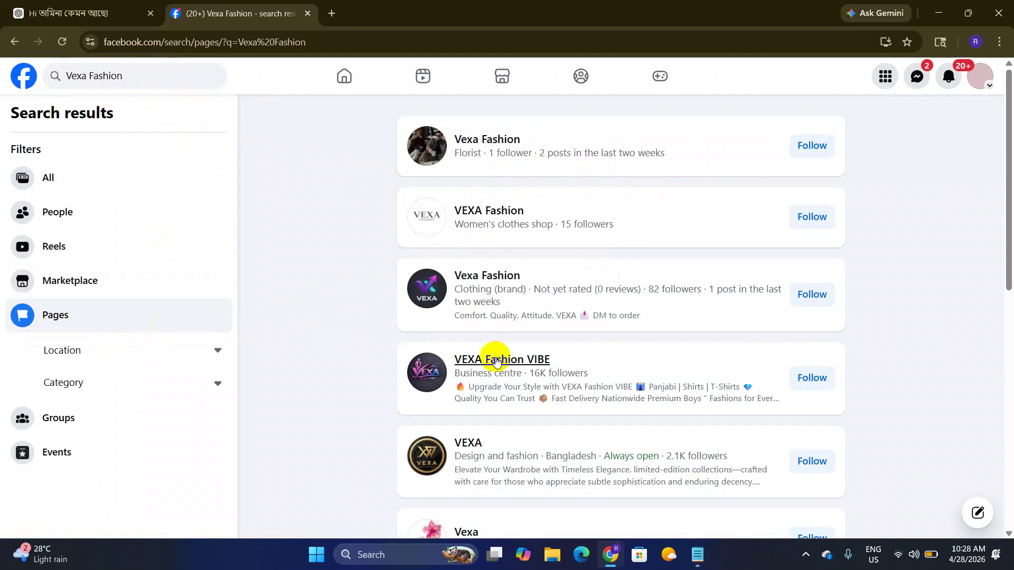
pyautogui.scroll(-6, 492, 353)
# Step: Copy Lunexa from ChatGPT and search Facebook Pages for 'Lunexa Fashion'
pyautogui.click(74, 13)
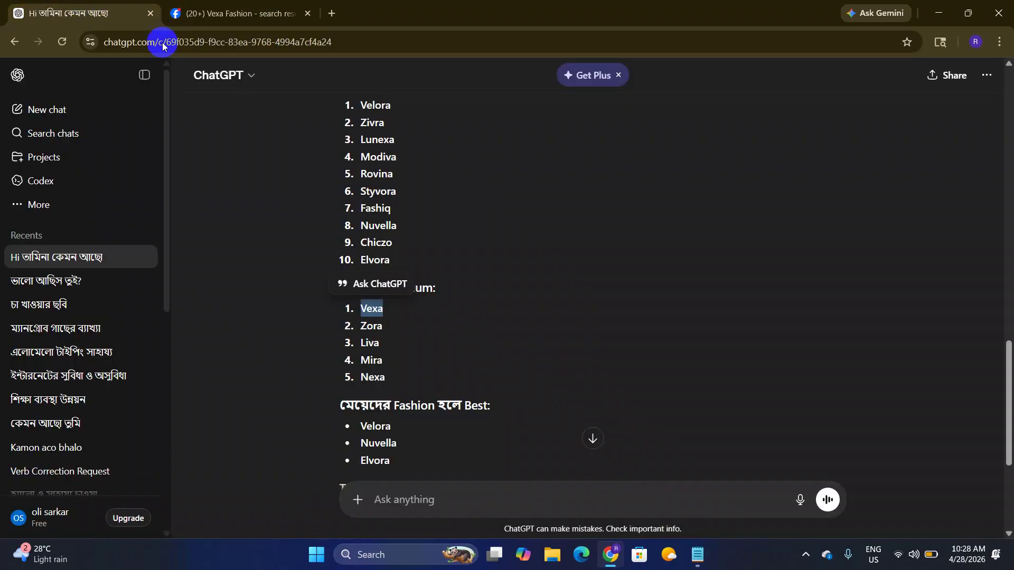
pyautogui.scroll(-3, 401, 345)
pyautogui.scroll(8, 402, 343)
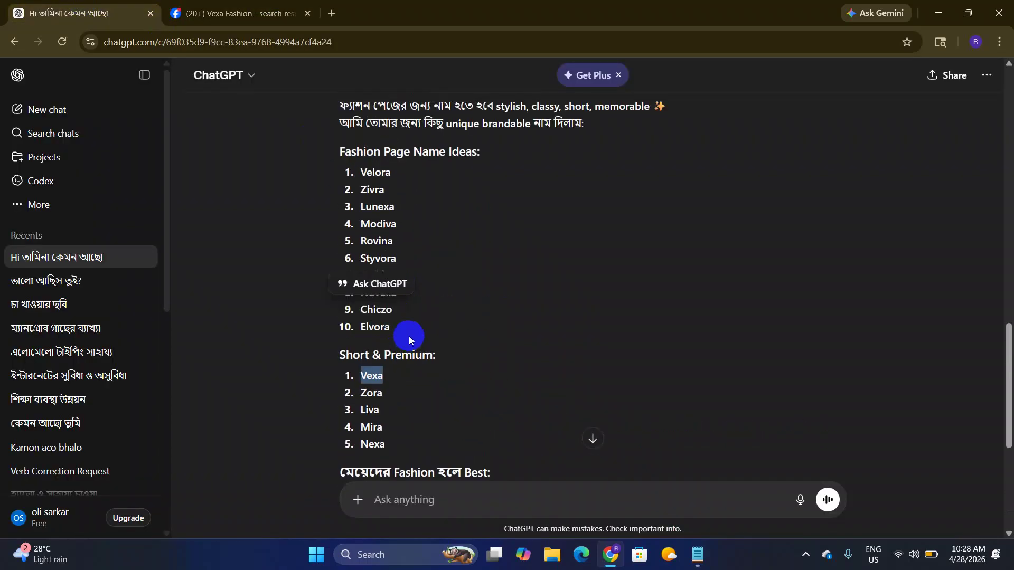
pyautogui.scroll(-2, 418, 343)
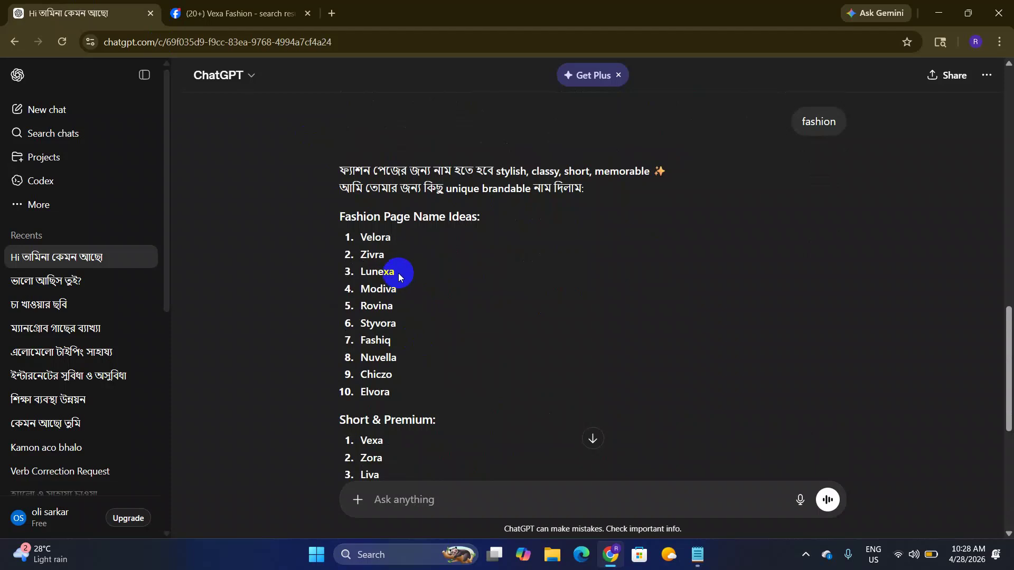
pyautogui.moveTo(397, 274); pyautogui.dragTo(361, 272)
pyautogui.hotkey('ctrl', 'c')
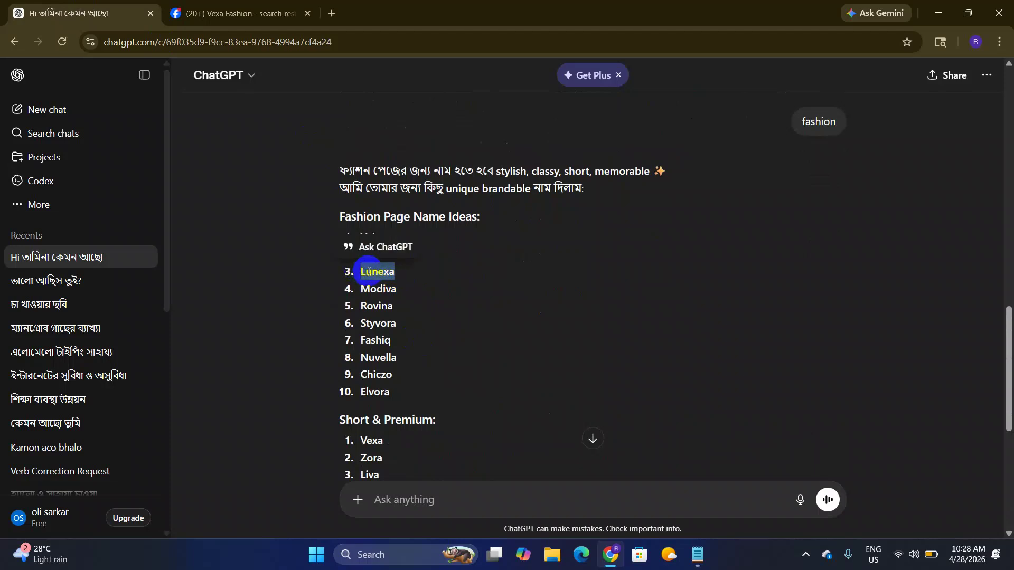
pyautogui.click(232, 13)
pyautogui.click(84, 78)
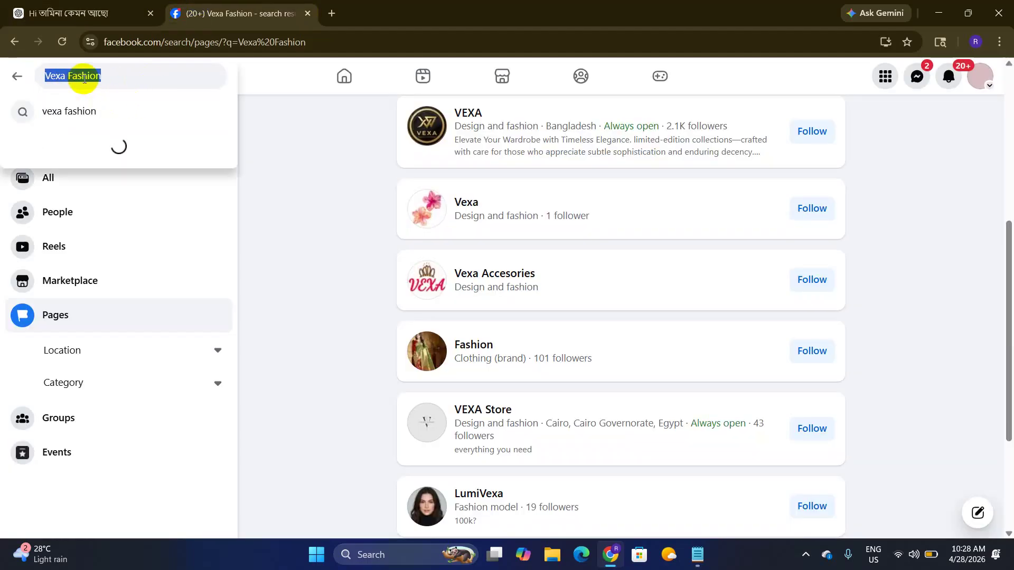
pyautogui.click(61, 77)
pyautogui.doubleClick(53, 77)
pyautogui.hotkey('ctrl', 'v')
pyautogui.press('Return')
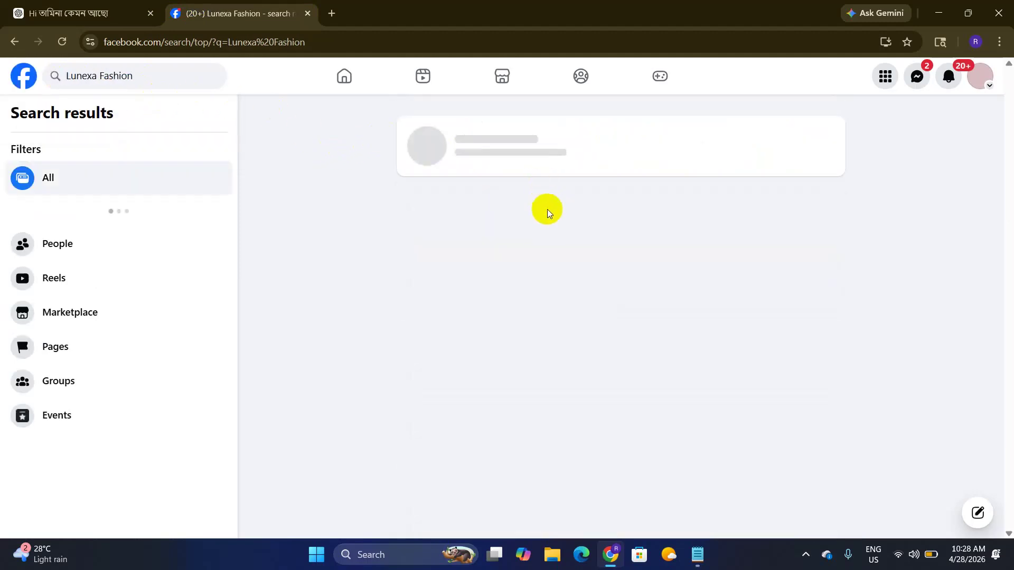
pyautogui.click(127, 349)
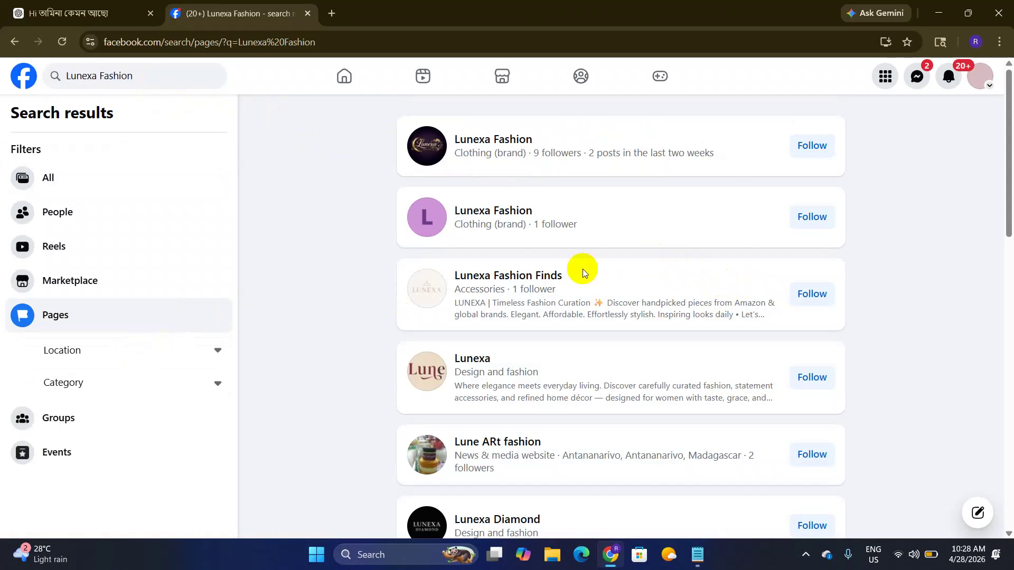
# Step: Copy Chiczo from ChatGPT and search Facebook Pages for 'Chiczo Fashion'
pyautogui.click(127, 13)
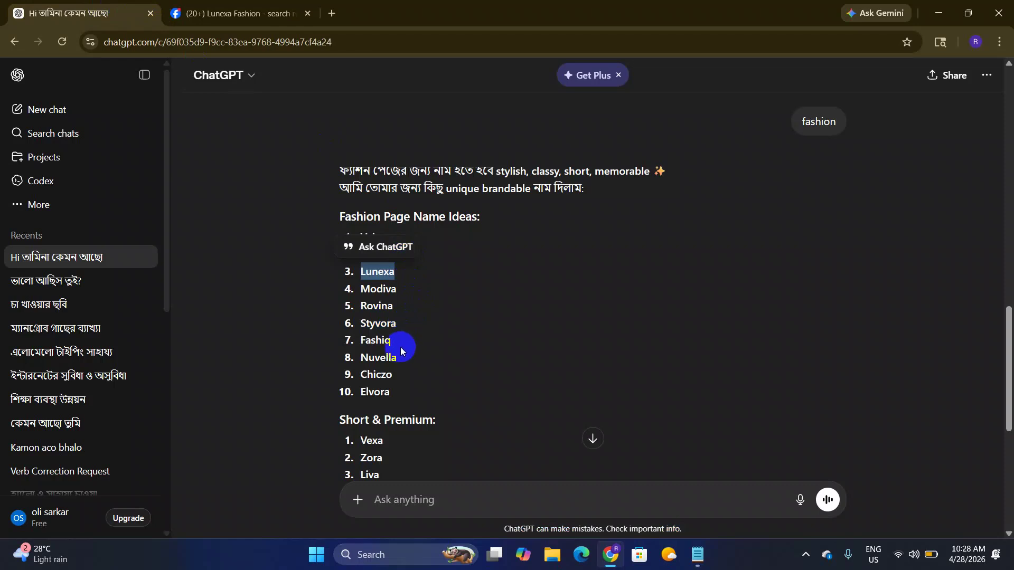
pyautogui.doubleClick(392, 375)
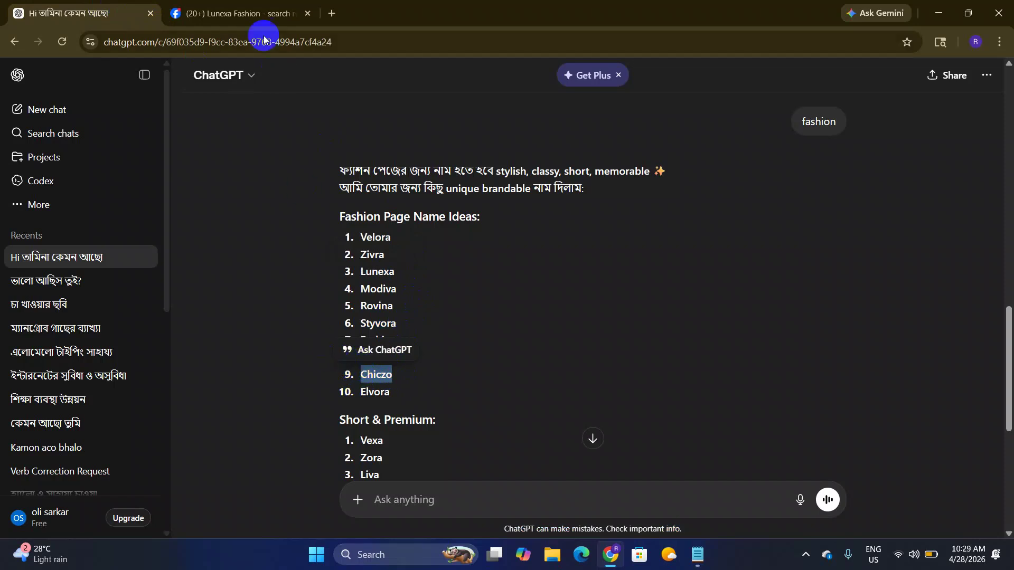
pyautogui.click(246, 13)
pyautogui.click(107, 76)
pyautogui.click(101, 76)
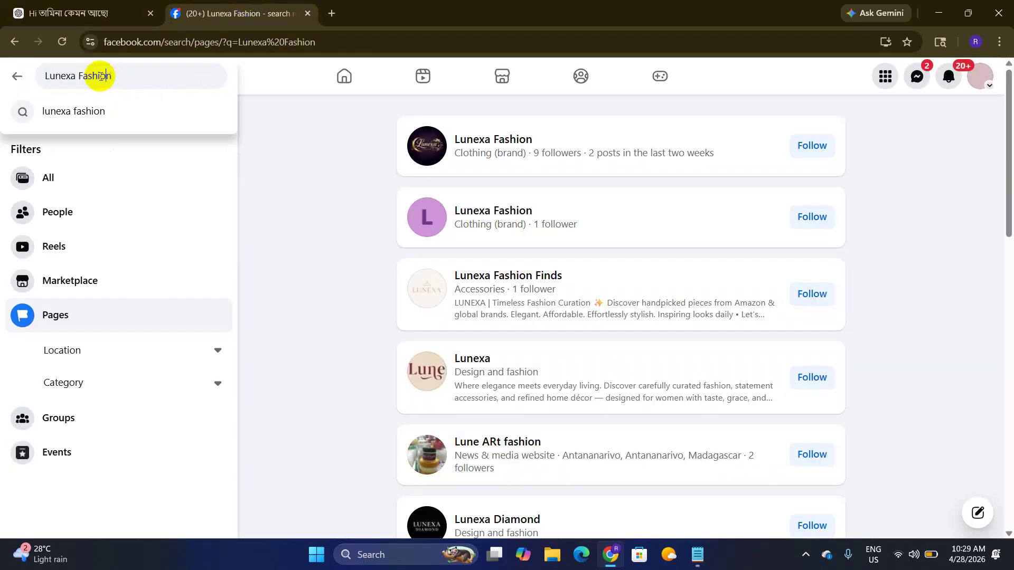
pyautogui.moveTo(76, 76); pyautogui.dragTo(38, 78)
pyautogui.write('Chiczo')
pyautogui.press('Return')
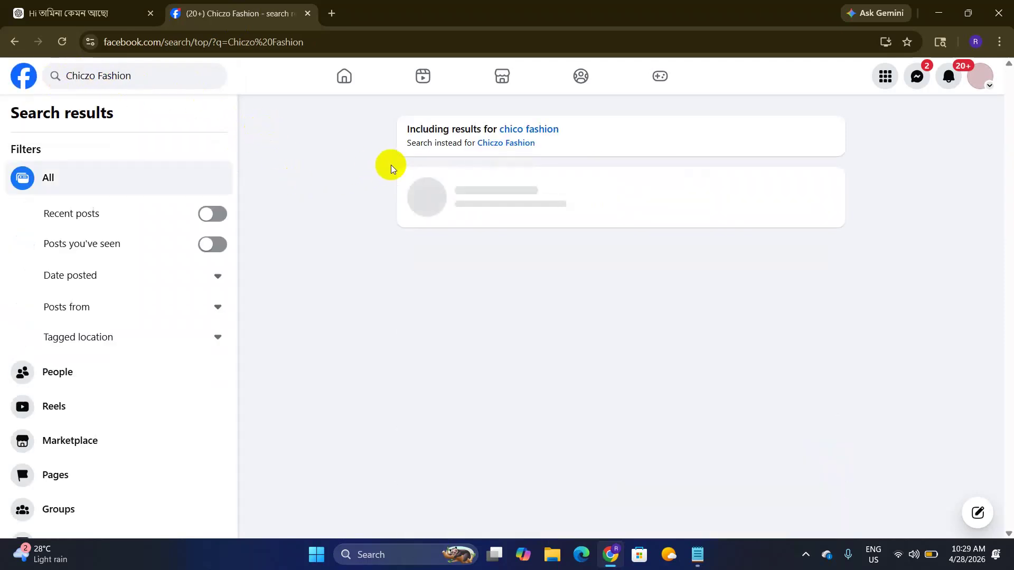
pyautogui.click(79, 471)
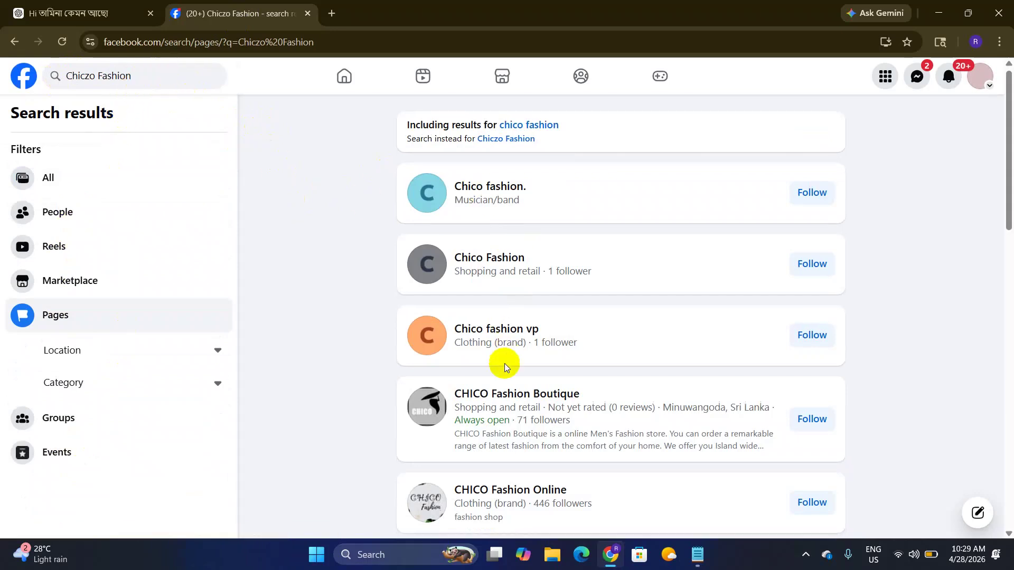
pyautogui.scroll(-11, 503, 362)
pyautogui.scroll(12, 496, 328)
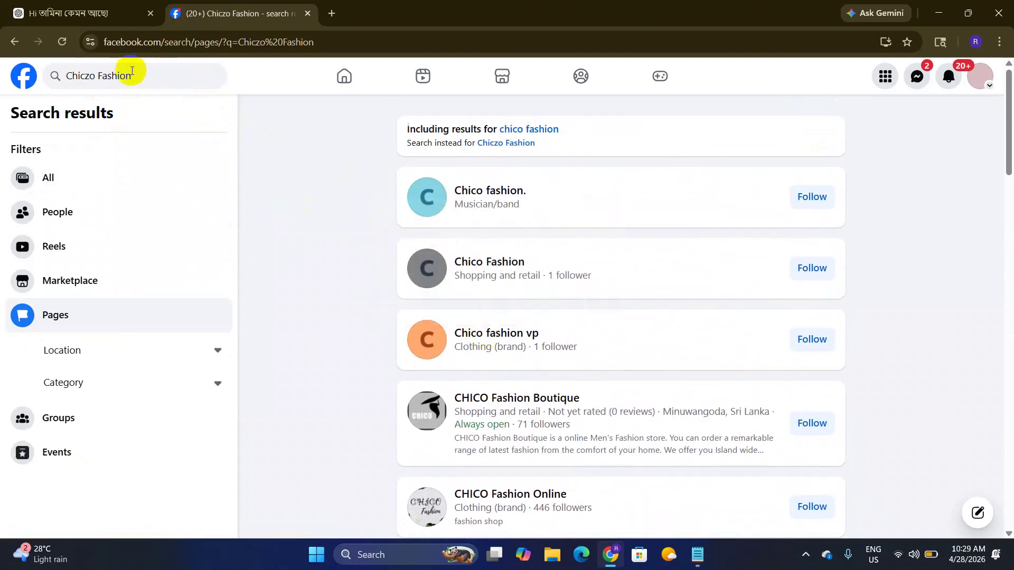
# Step: Select the 'Chiczo Fashion' query text and head back to ChatGPT and Notepad
pyautogui.click(157, 80)
pyautogui.hotkey('ctrl', 'c')
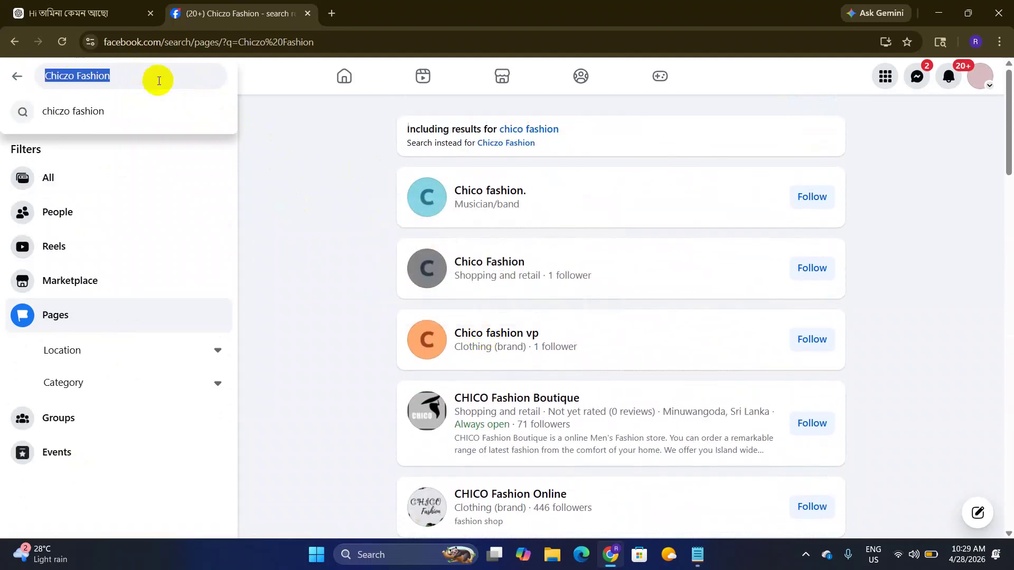
pyautogui.click(157, 14)
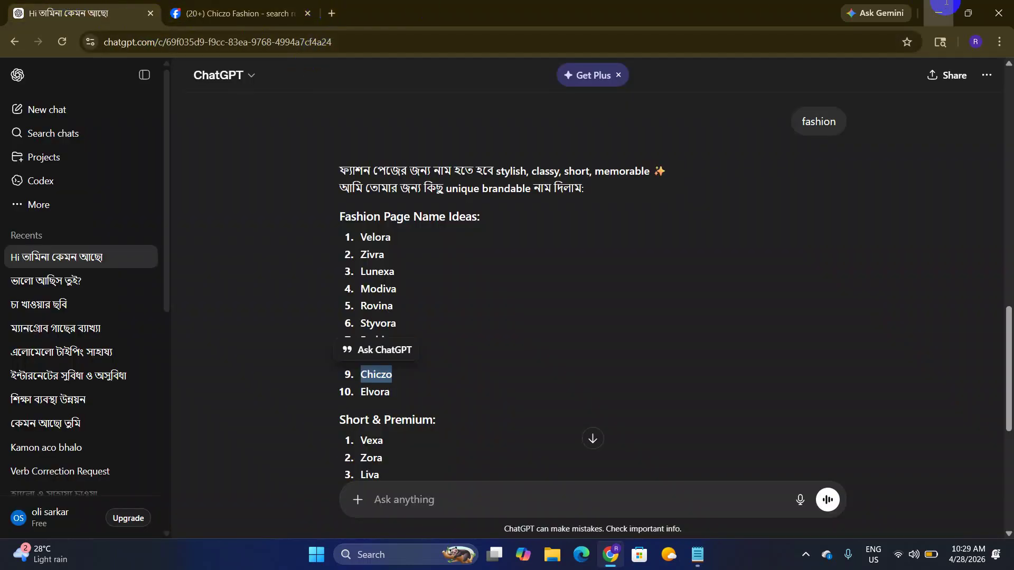
pyautogui.hotkey('alt', 'Tab')
# Step: Paste 'Chiczo Fashion' into a new Notepad tab, then return to Facebook's results
pyautogui.rightClick(519, 164)
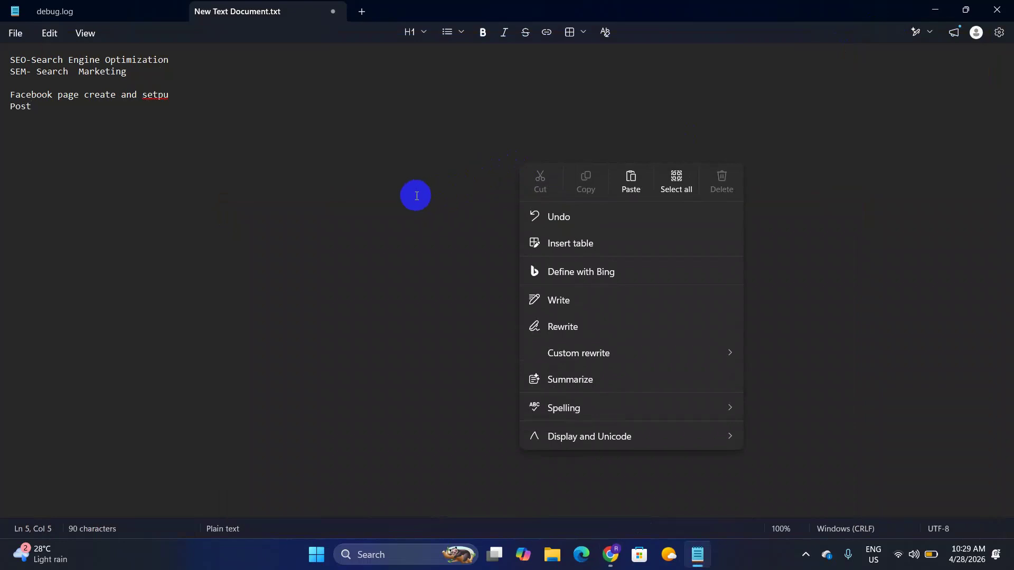
pyautogui.click(184, 75)
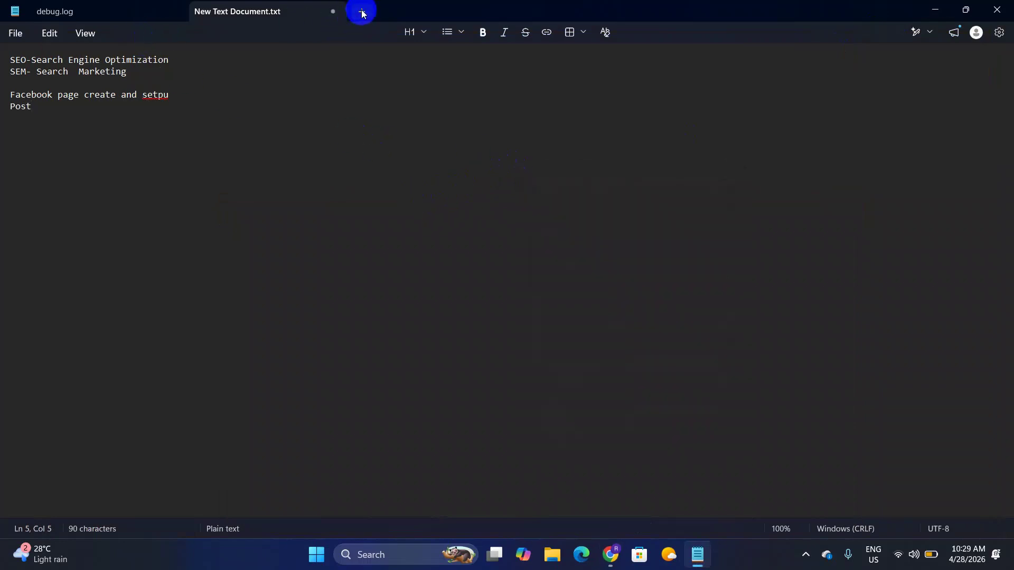
pyautogui.click(362, 11)
pyautogui.hotkey('ctrl', 'v')
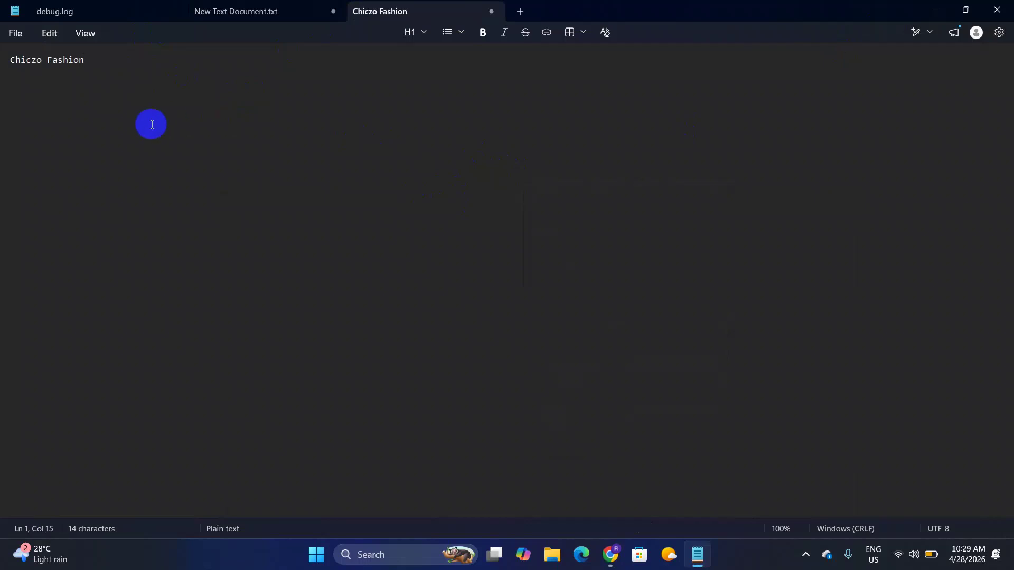
pyautogui.press('Return')
pyautogui.doubleClick(826, 16)
pyautogui.click(913, 46)
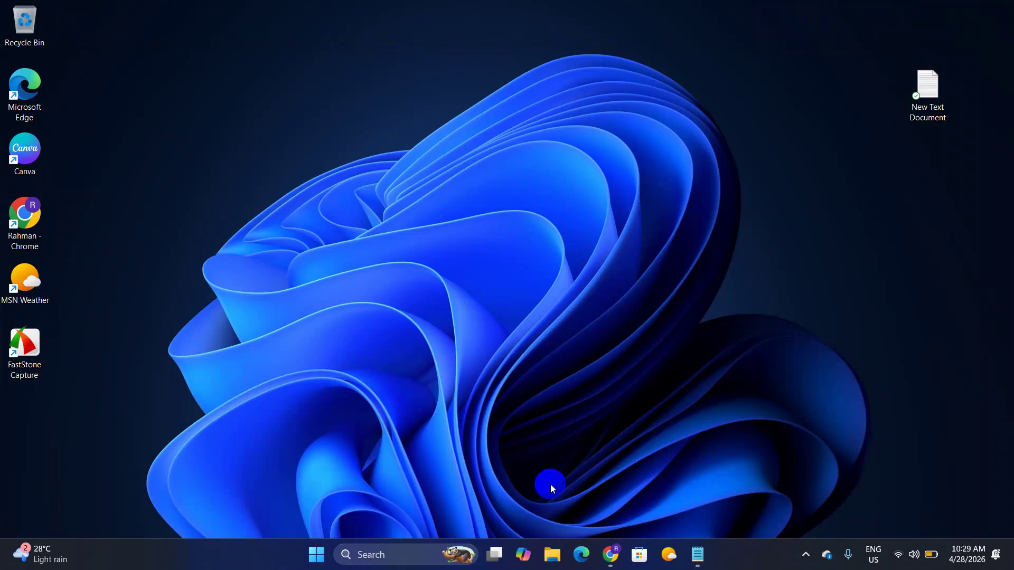
pyautogui.click(610, 554)
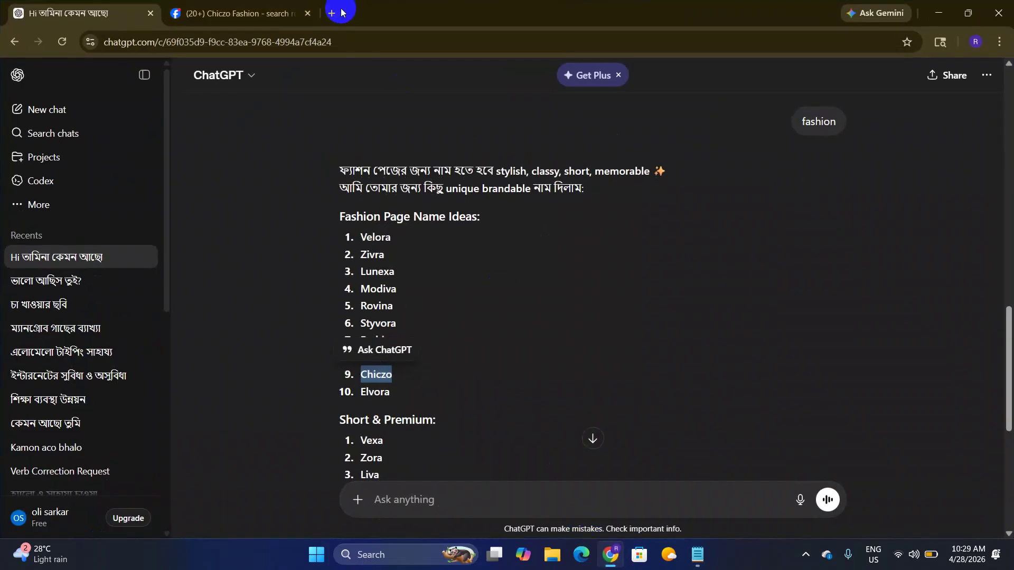
pyautogui.click(250, 4)
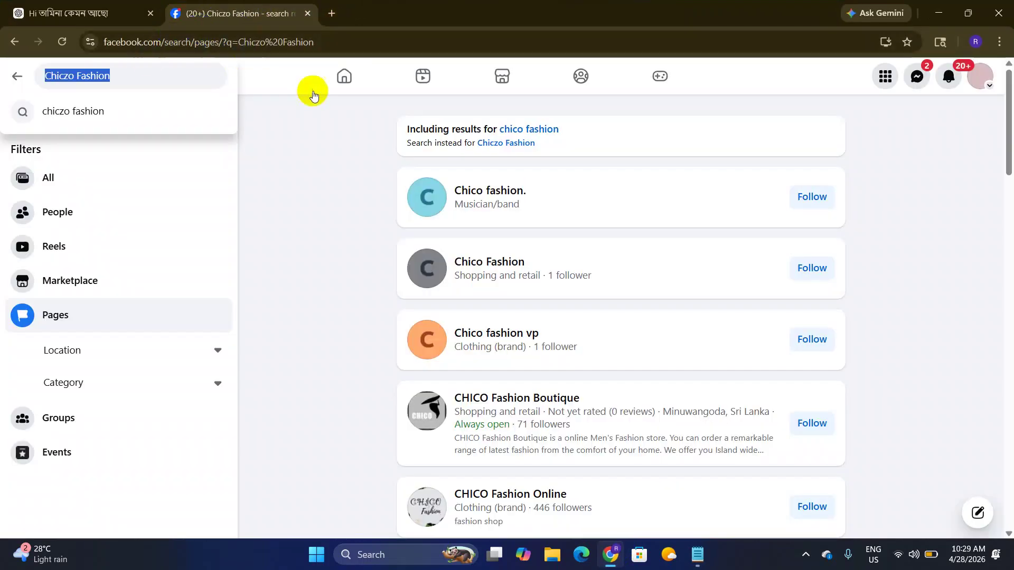
# Step: Go to Pages from the Facebook menu and start creating a new Page
pyautogui.click(883, 82)
pyautogui.scroll(-3, 708, 181)
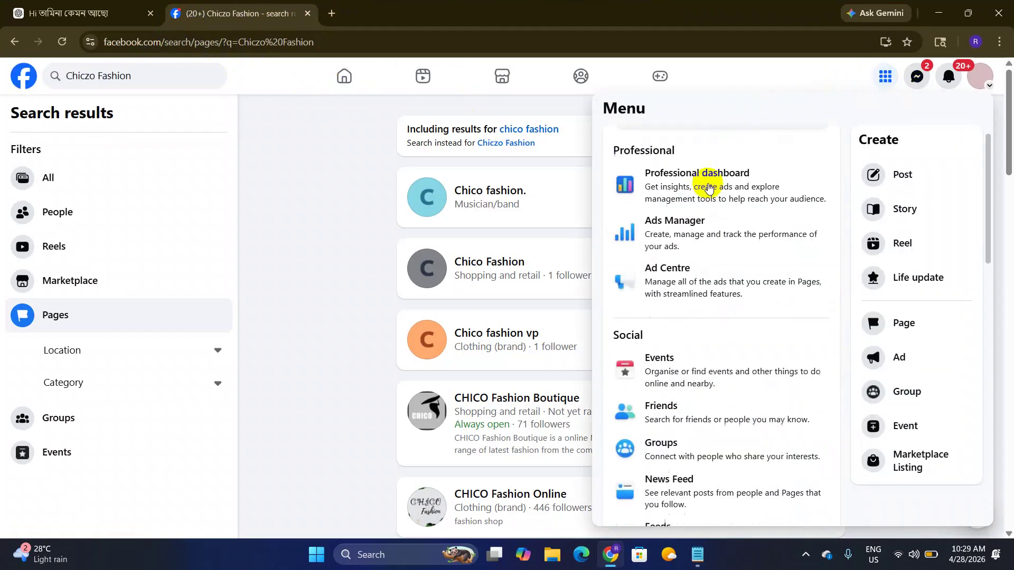
pyautogui.scroll(-2, 696, 283)
pyautogui.click(687, 350)
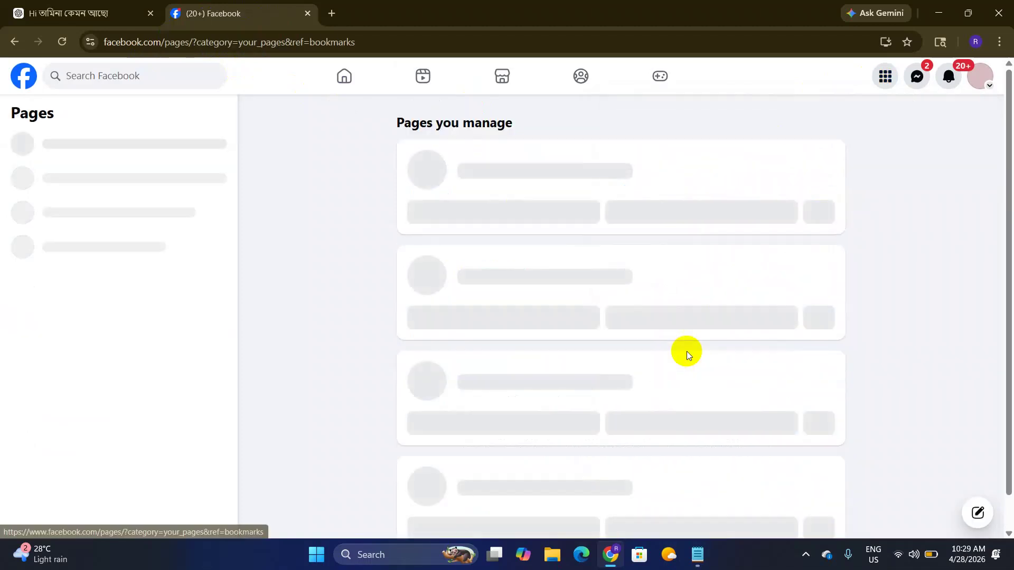
pyautogui.click(115, 152)
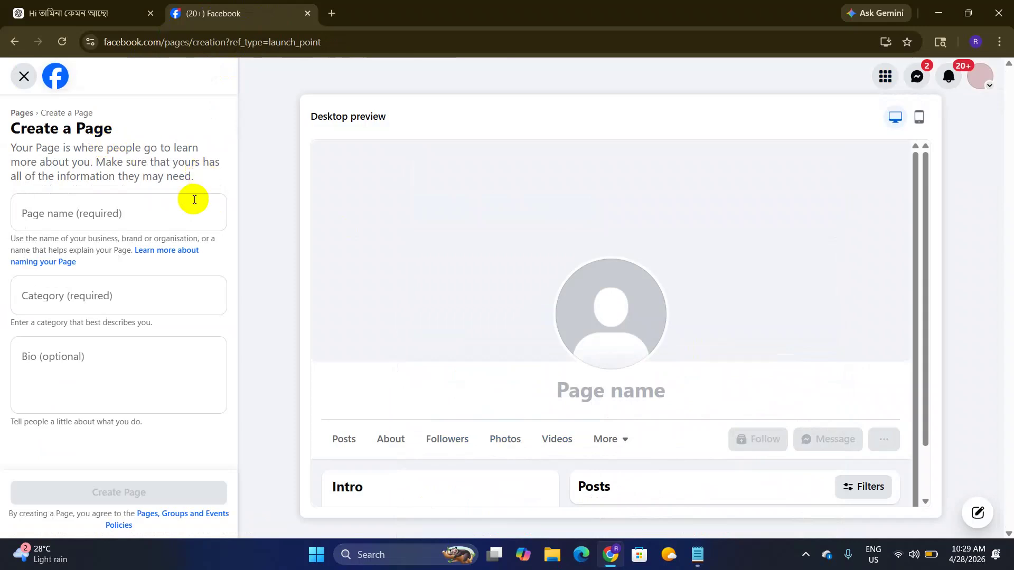
# Step: Enter 'Chiczo Fashion' as the Page name and choose the Clothing shop category
pyautogui.click(47, 215)
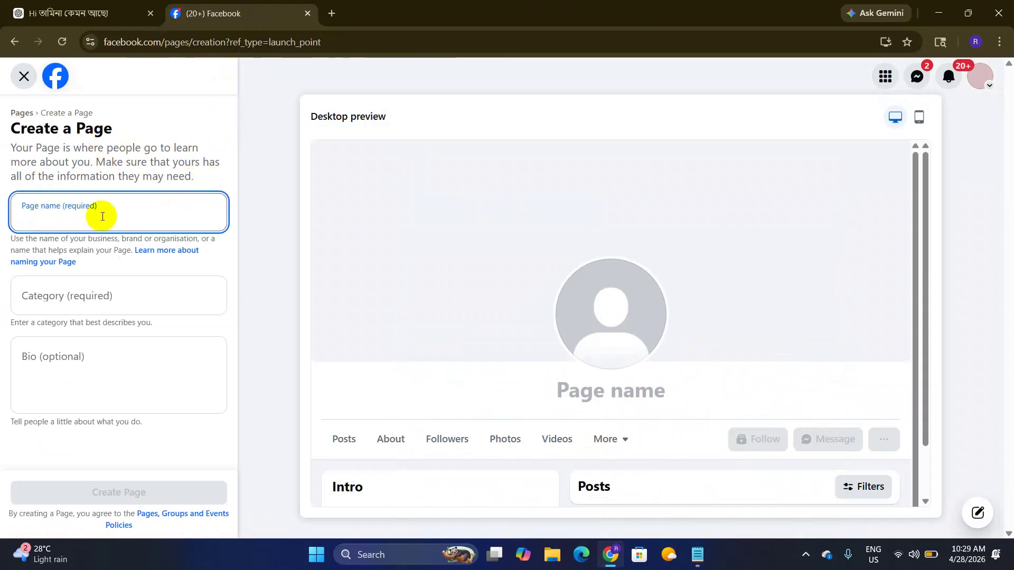
pyautogui.hotkey('ctrl', 'v')
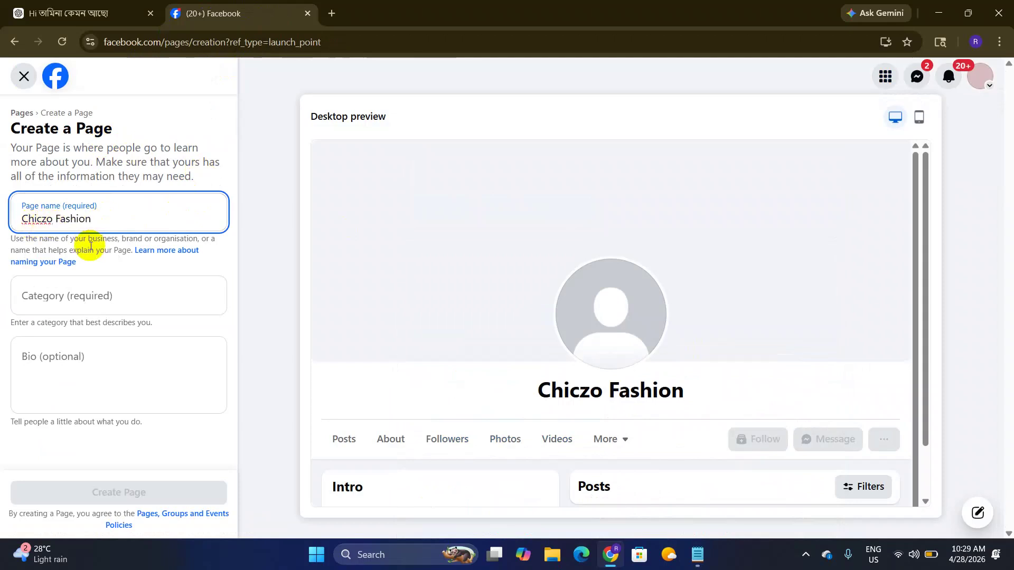
pyautogui.click(112, 303)
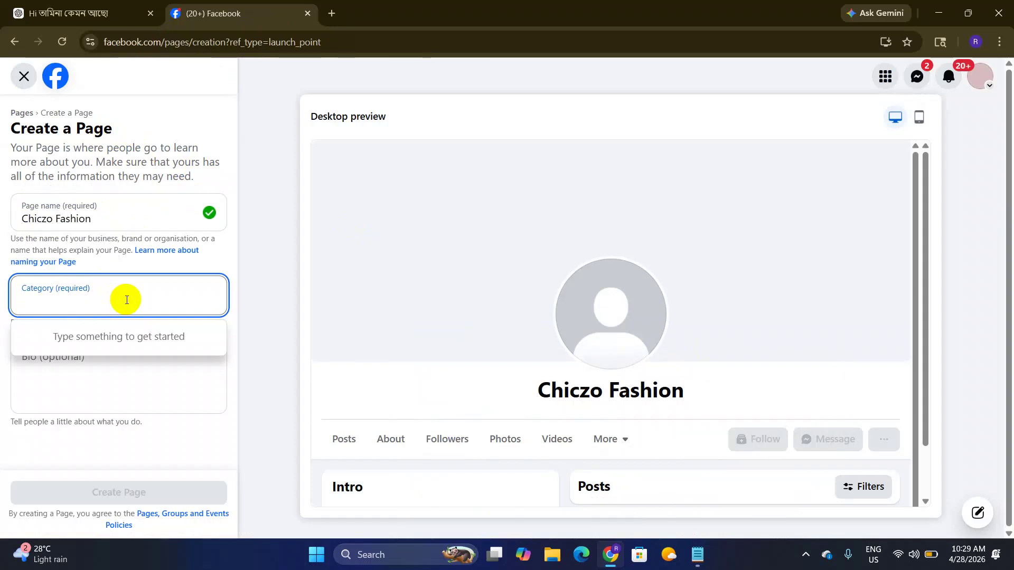
pyautogui.write('fasho')
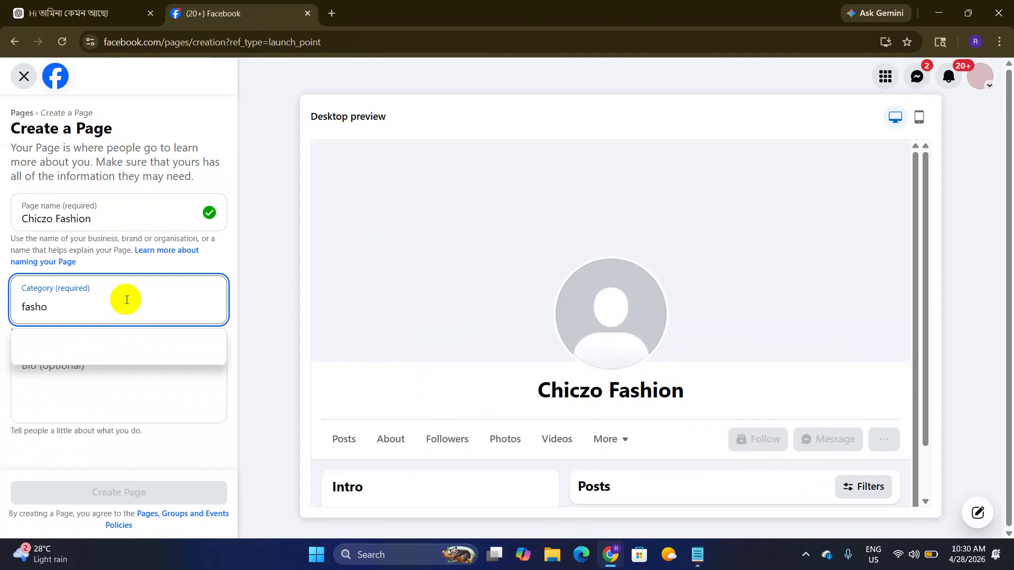
pyautogui.press('BackSpace')
pyautogui.write('io')
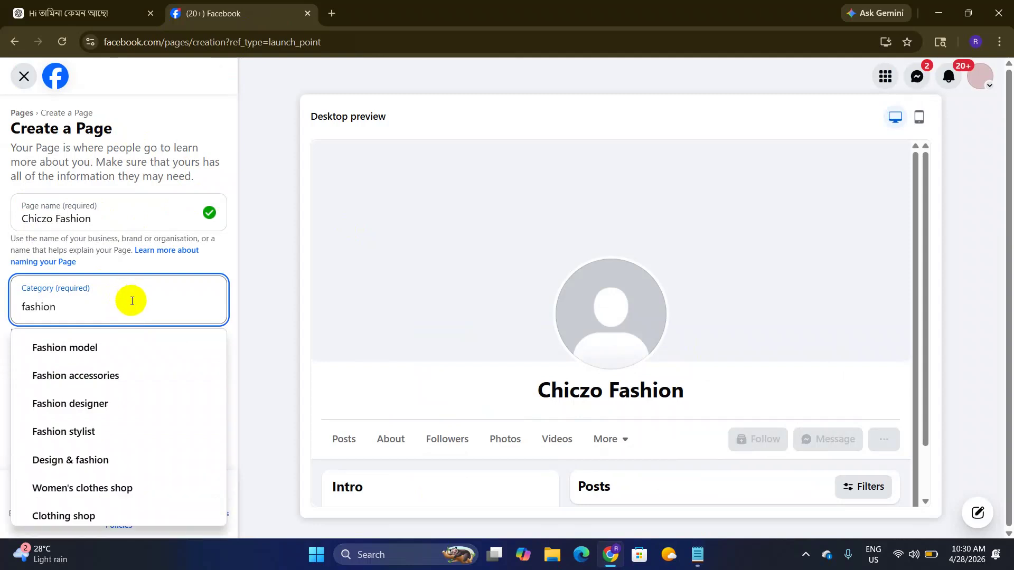
pyautogui.write('n')
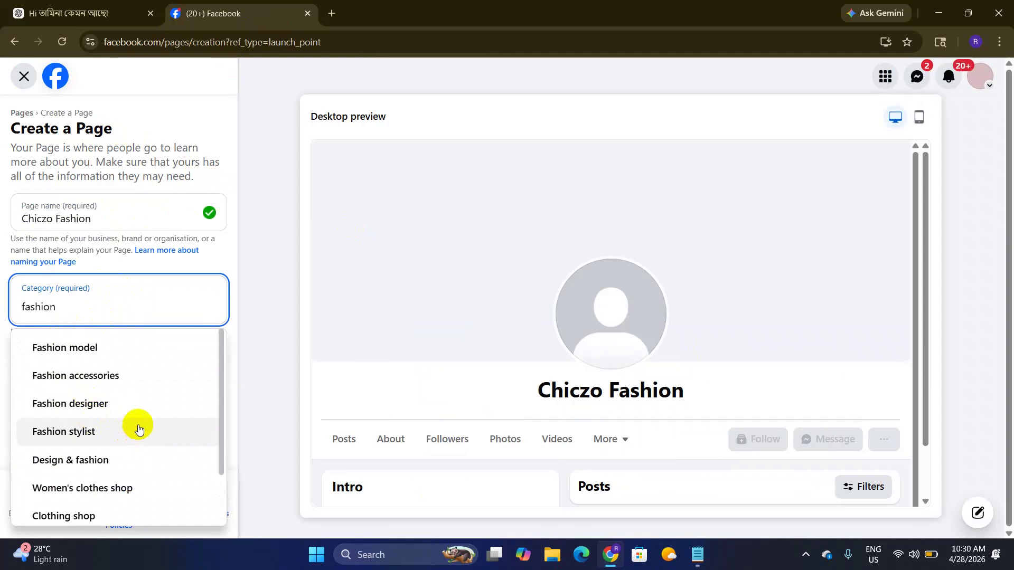
pyautogui.scroll(-1, 138, 429)
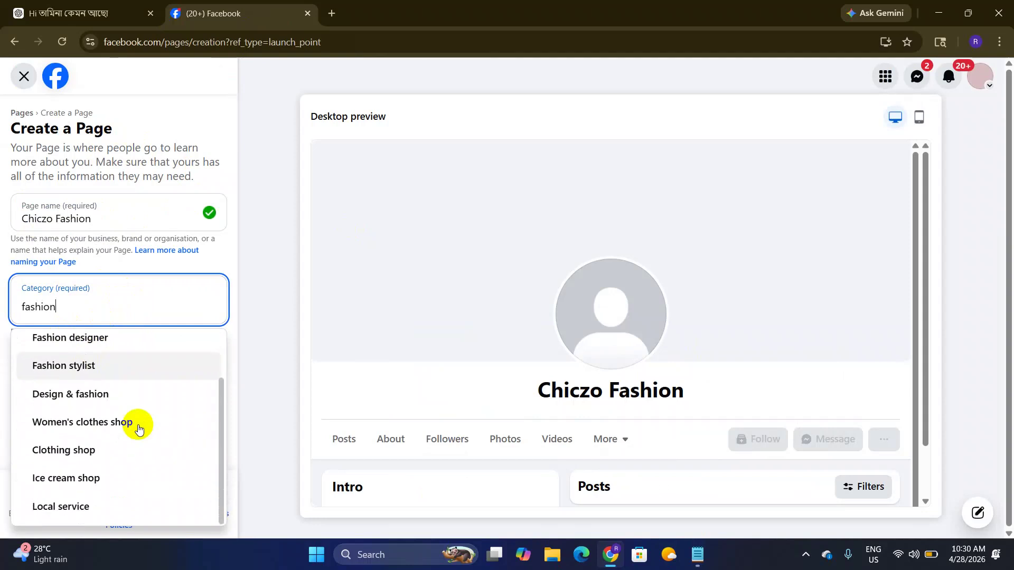
pyautogui.click(110, 456)
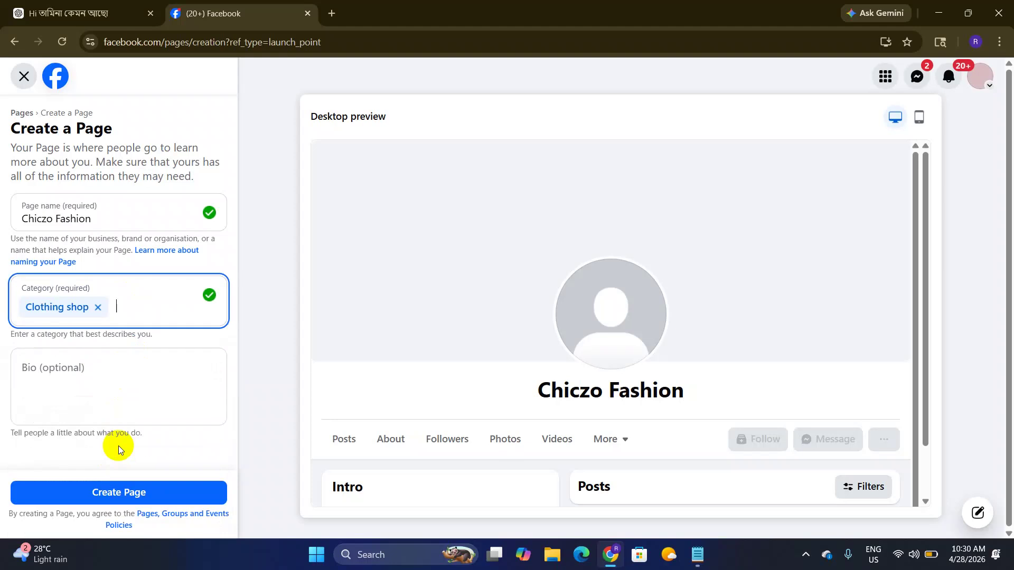
pyautogui.click(147, 376)
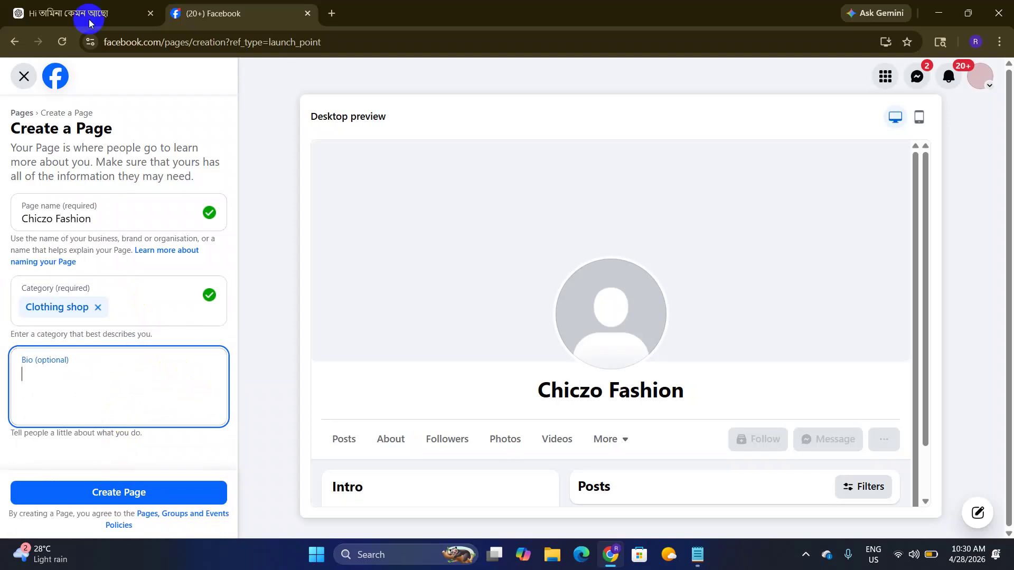
pyautogui.click(86, 3)
# Step: Ask ChatGPT, in Banglish, to write a nice bio for the 'Chiczo Fashion' page
pyautogui.scroll(5, 470, 253)
pyautogui.scroll(-3, 471, 254)
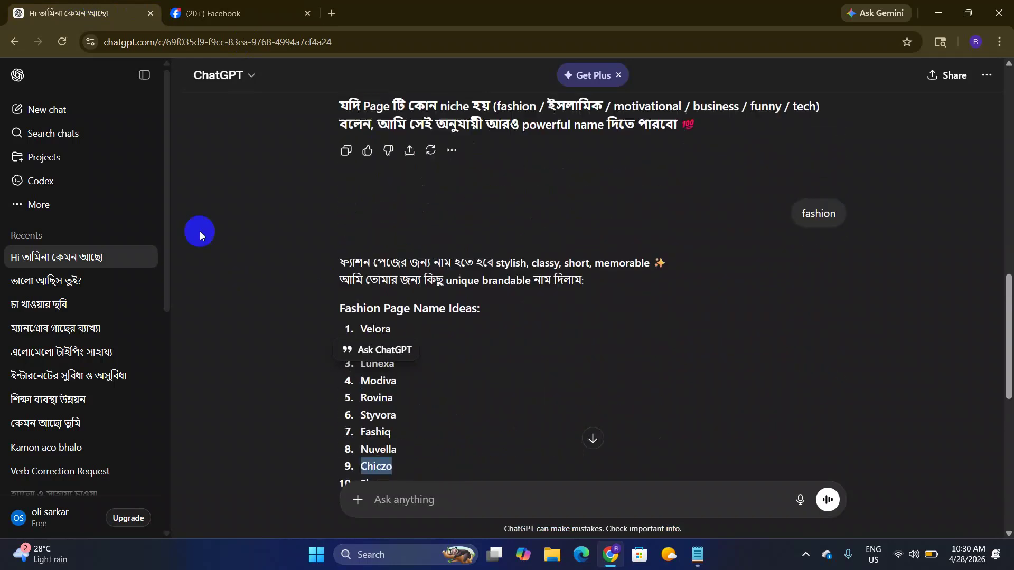
pyautogui.scroll(2, 199, 231)
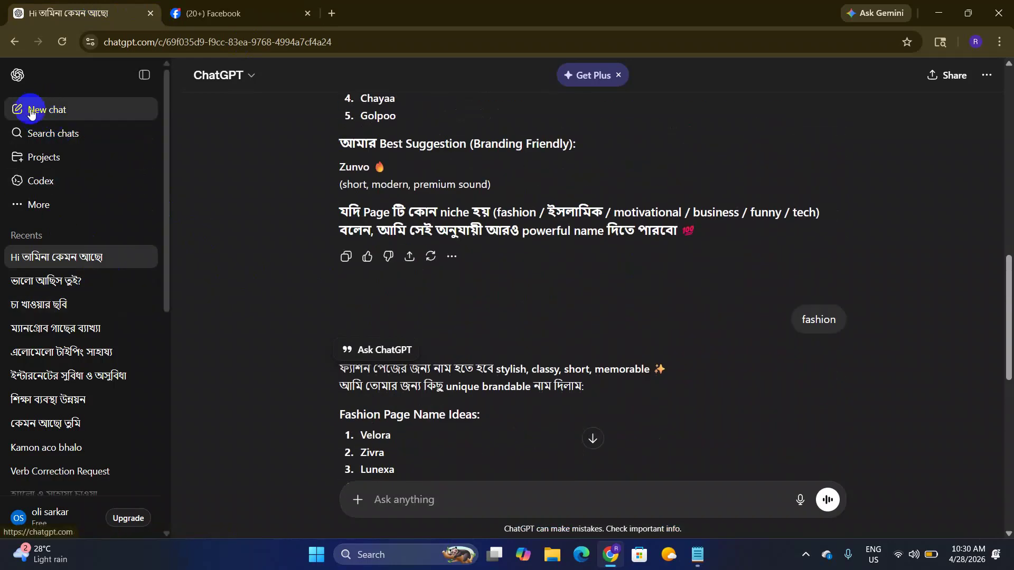
pyautogui.scroll(-4, 416, 351)
pyautogui.scroll(-3, 416, 352)
pyautogui.click(446, 500)
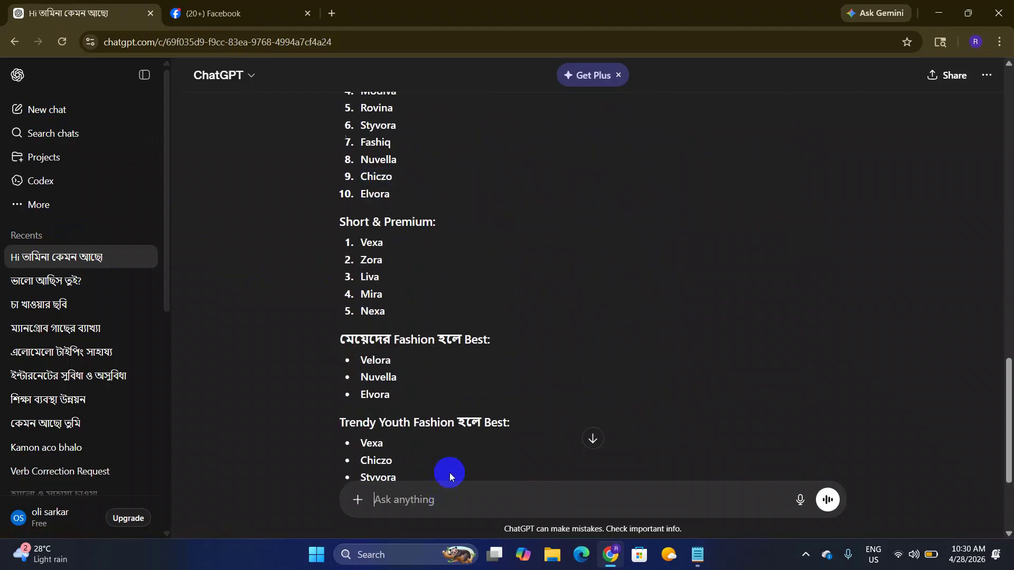
pyautogui.write('amake sundor kore')
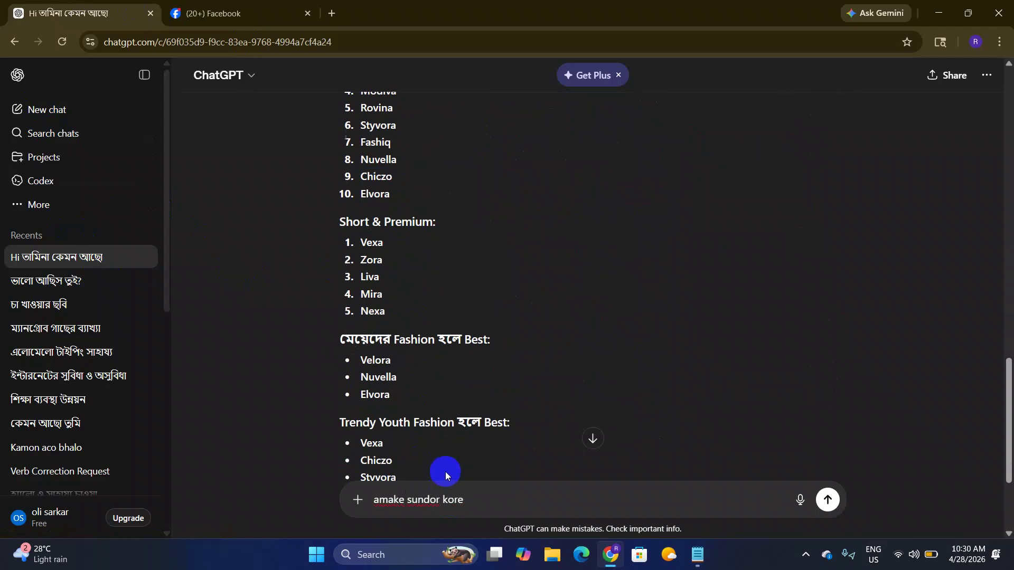
pyautogui.write(' ei "')
pyautogui.write('Chiczo Fashion')
pyautogui.write('" pager jonn')
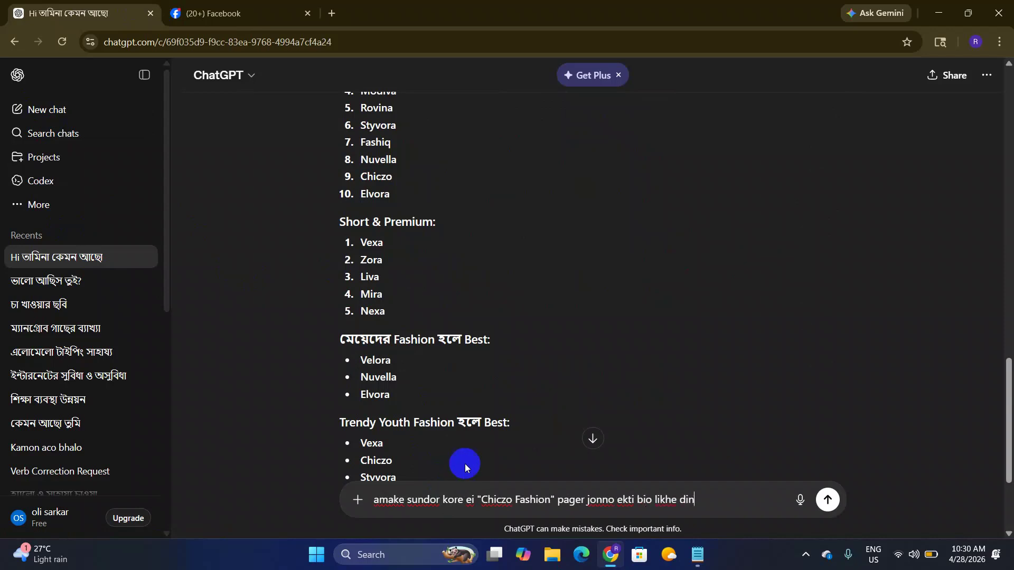
pyautogui.click(833, 505)
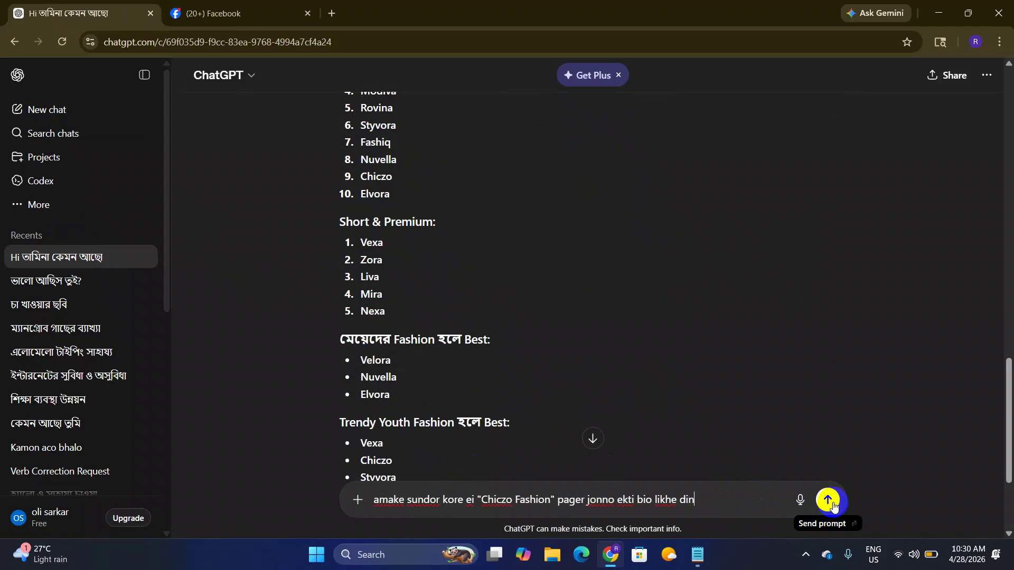
pyautogui.moveTo(374, 500); pyautogui.dragTo(715, 502)
pyautogui.click(827, 502)
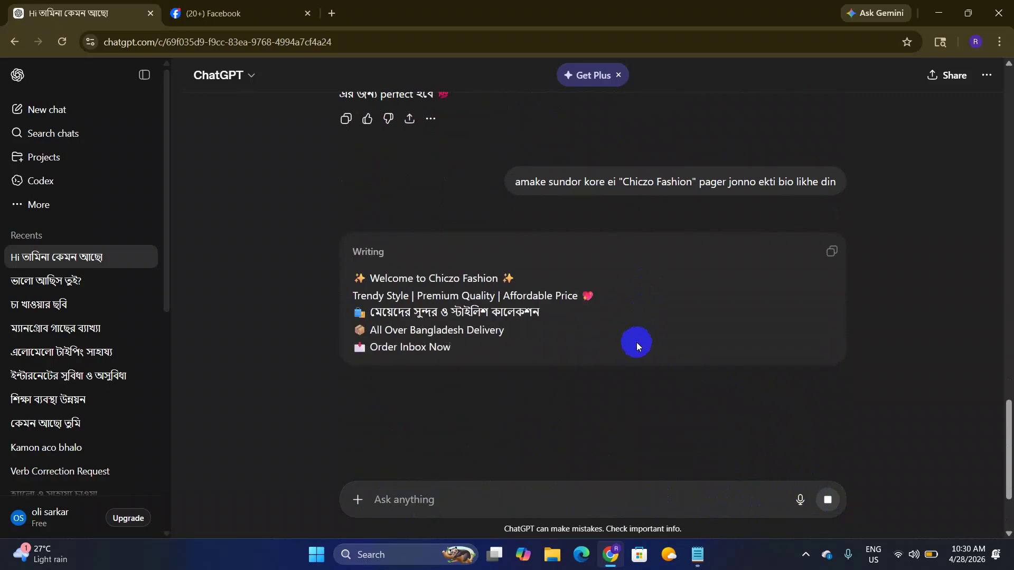
# Step: Copy the Chiczo Fashion bio that ChatGPT generated
pyautogui.doubleClick(368, 252)
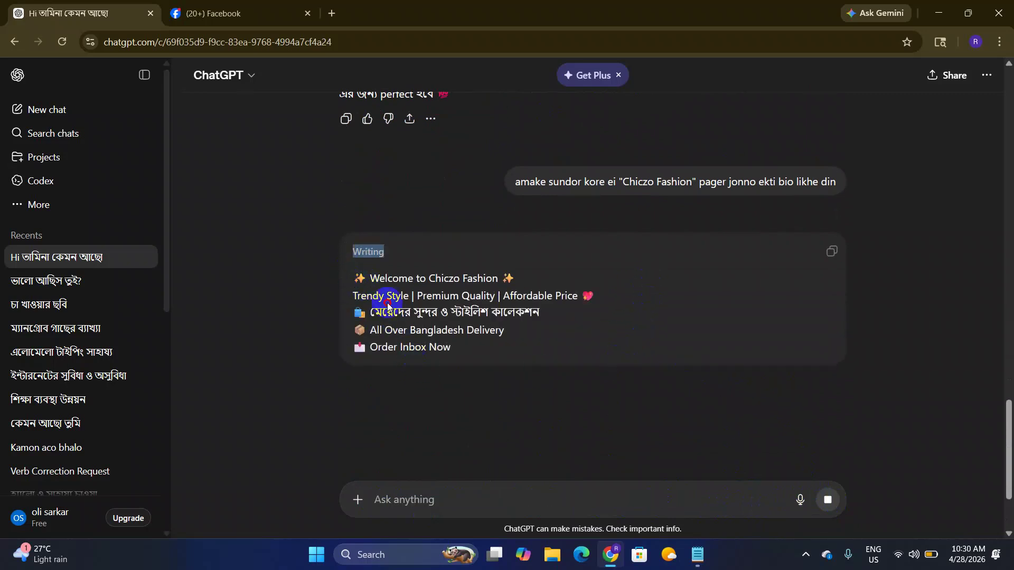
pyautogui.moveTo(452, 346); pyautogui.dragTo(333, 278)
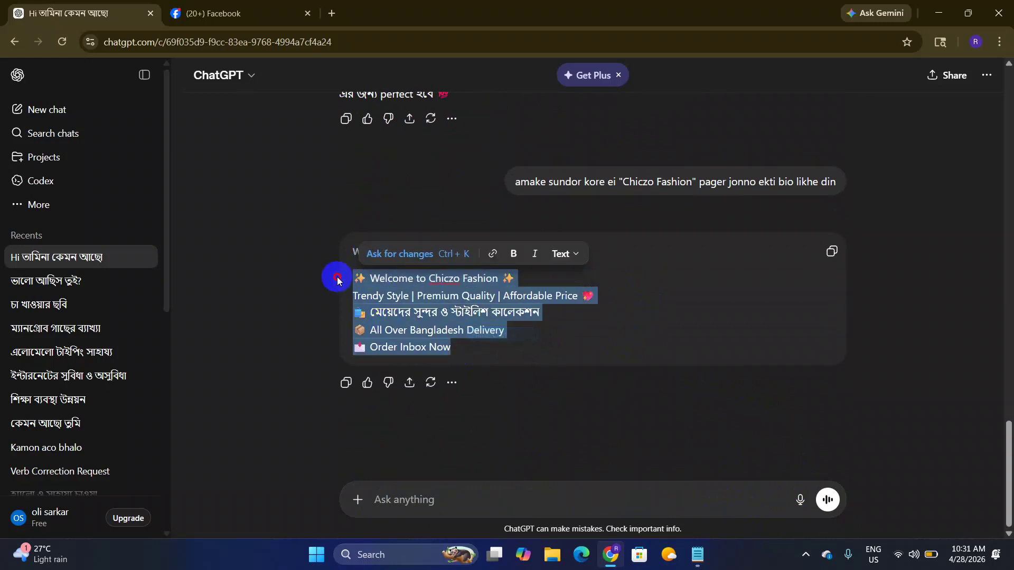
pyautogui.rightClick(381, 296)
pyautogui.click(418, 290)
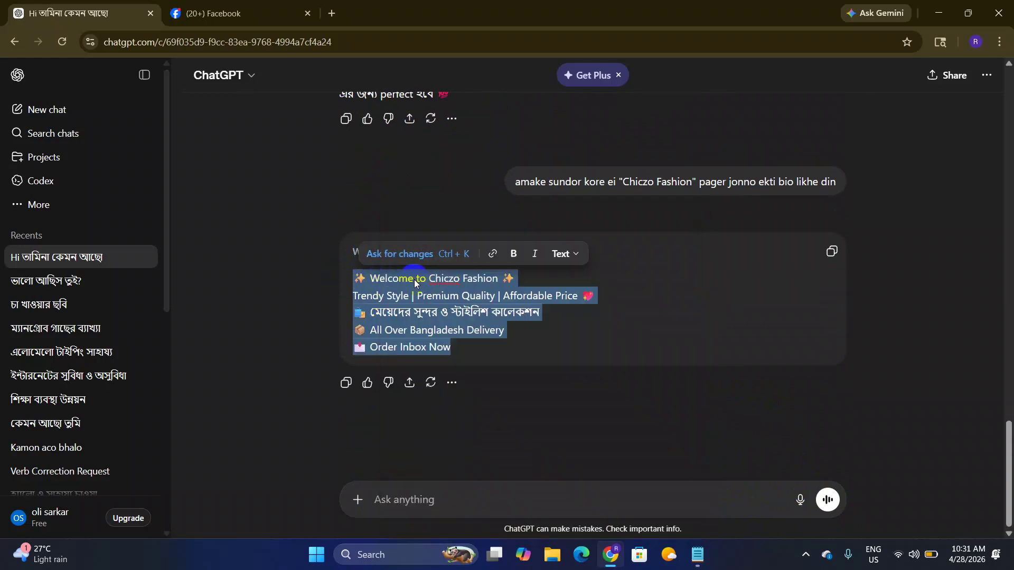
# Step: Open Google Translate with Bengali as source language and paste in the copied bio
pyautogui.click(332, 13)
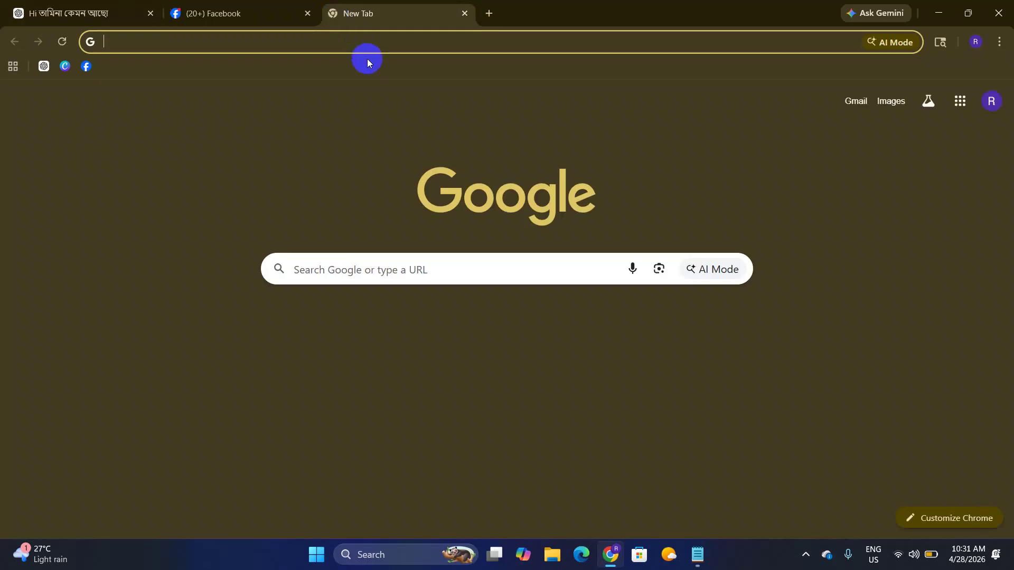
pyautogui.write('tr')
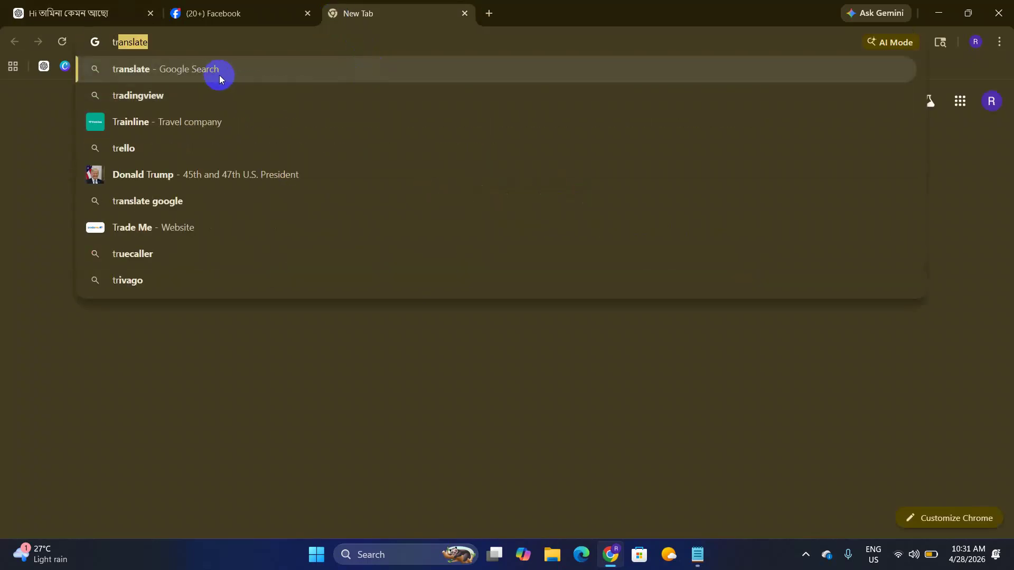
pyautogui.write('a')
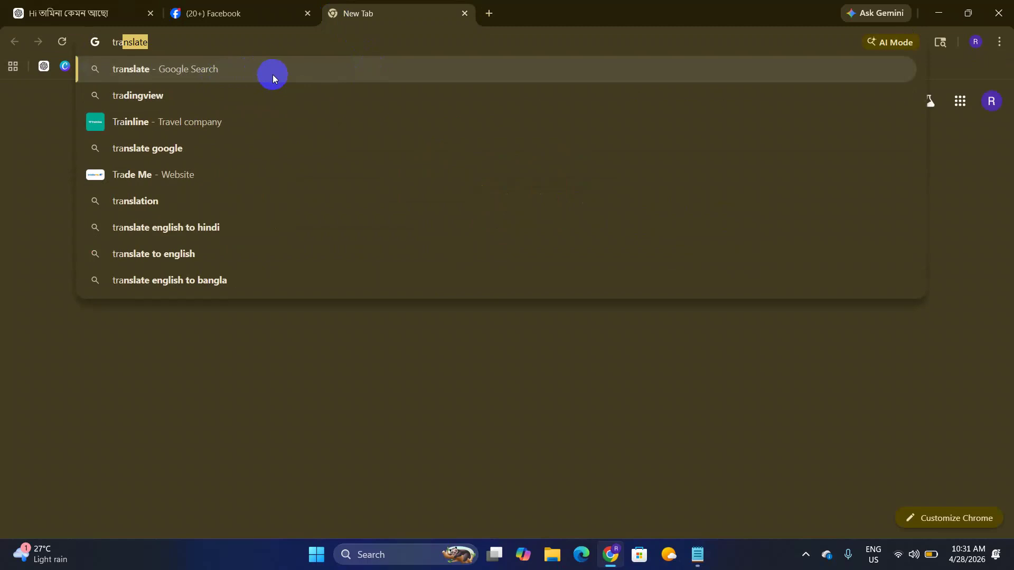
pyautogui.click(273, 75)
pyautogui.click(202, 400)
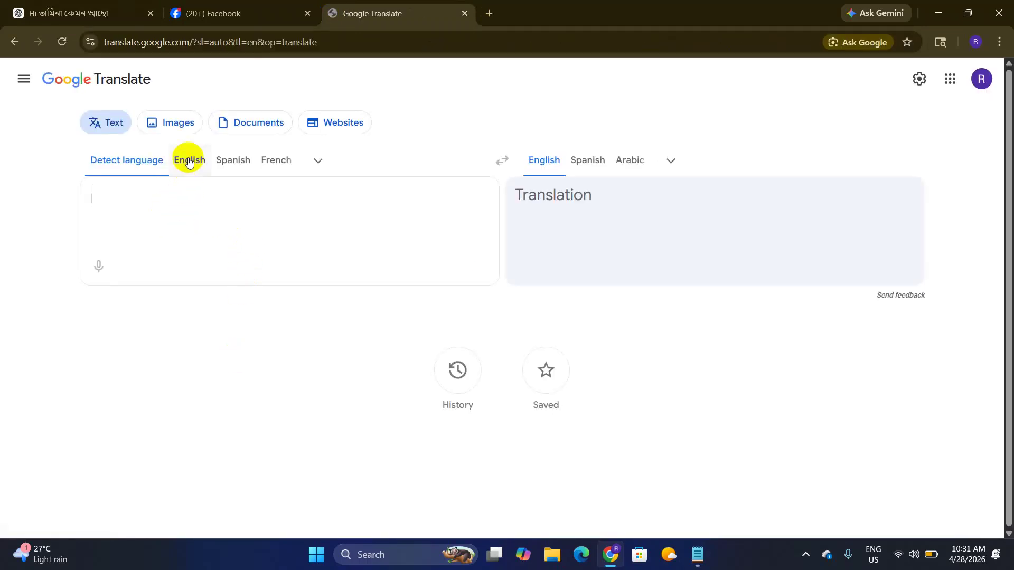
pyautogui.click(189, 161)
pyautogui.click(314, 168)
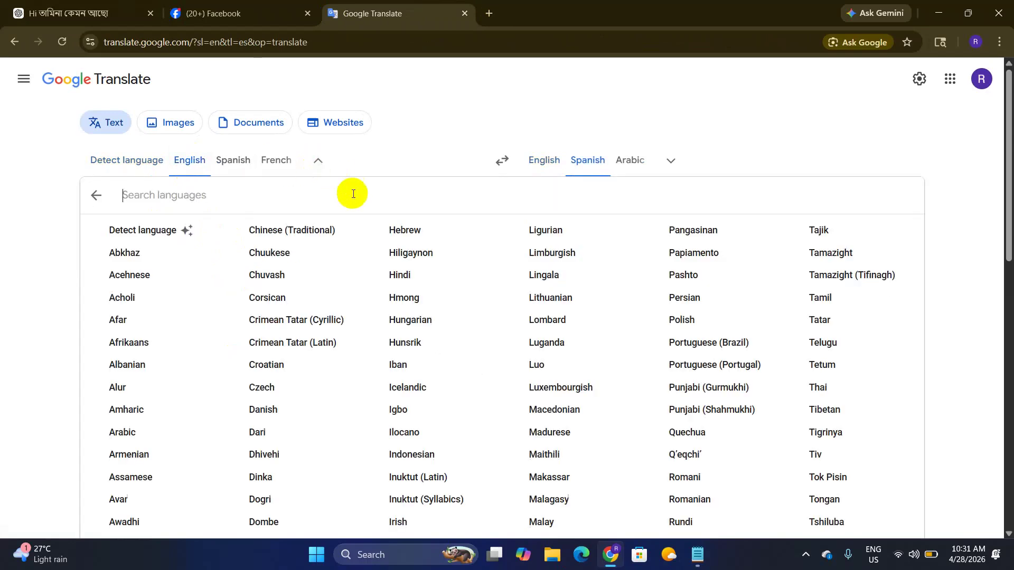
pyautogui.write('ben')
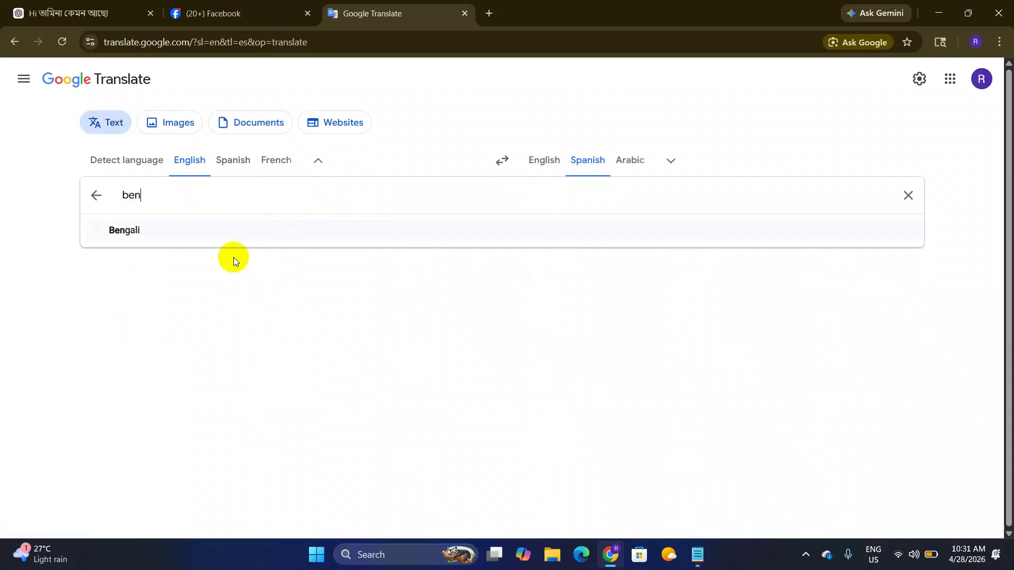
pyautogui.click(147, 234)
pyautogui.hotkey('ctrl', 'v')
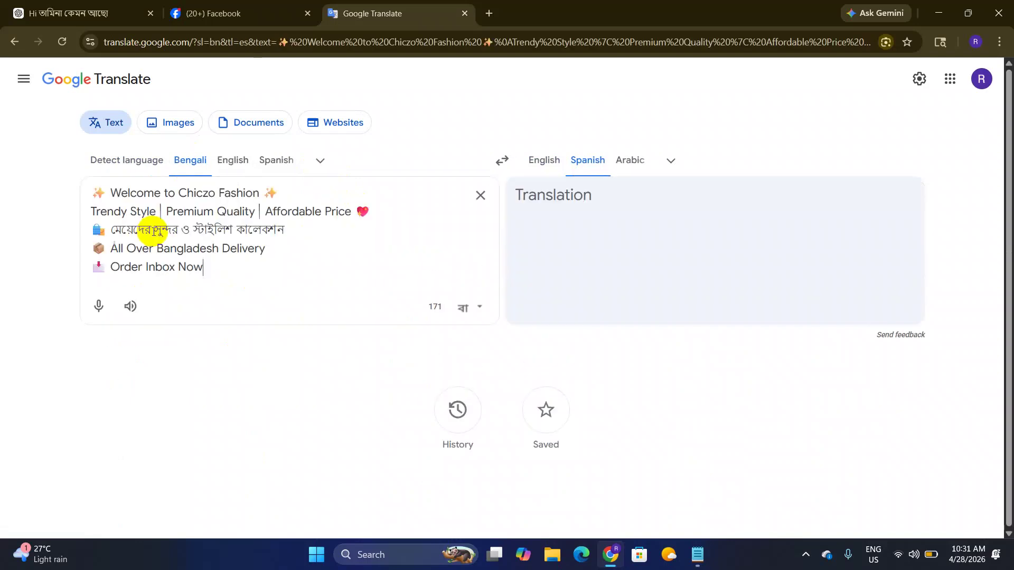
# Step: Delete the sparkle, heart, shopping-bag, box and other emojis from the bio lines
pyautogui.click(272, 193)
pyautogui.press('BackSpace')
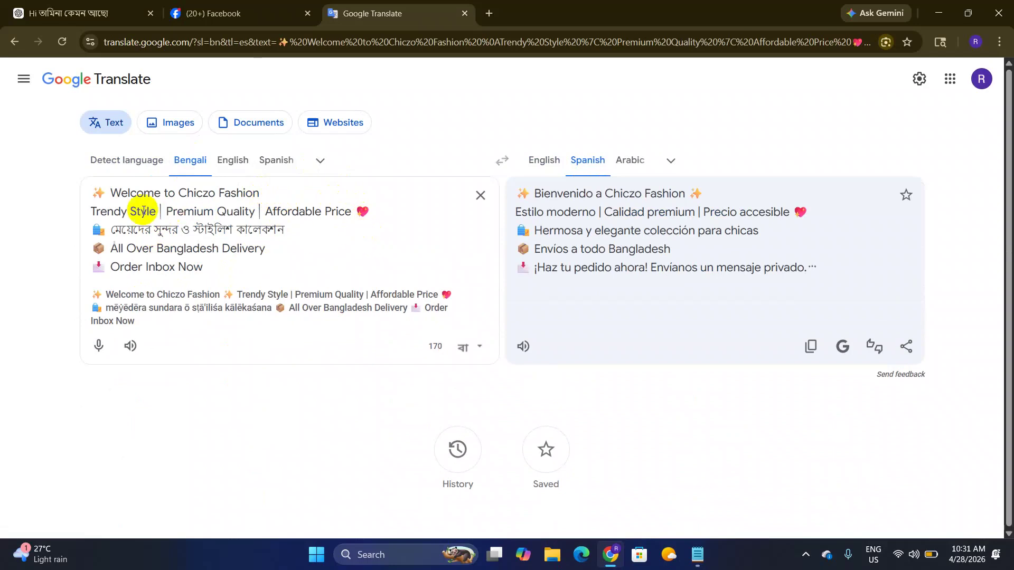
pyautogui.click(110, 193)
pyautogui.press('BackSpace')
pyautogui.press('BackSpace')
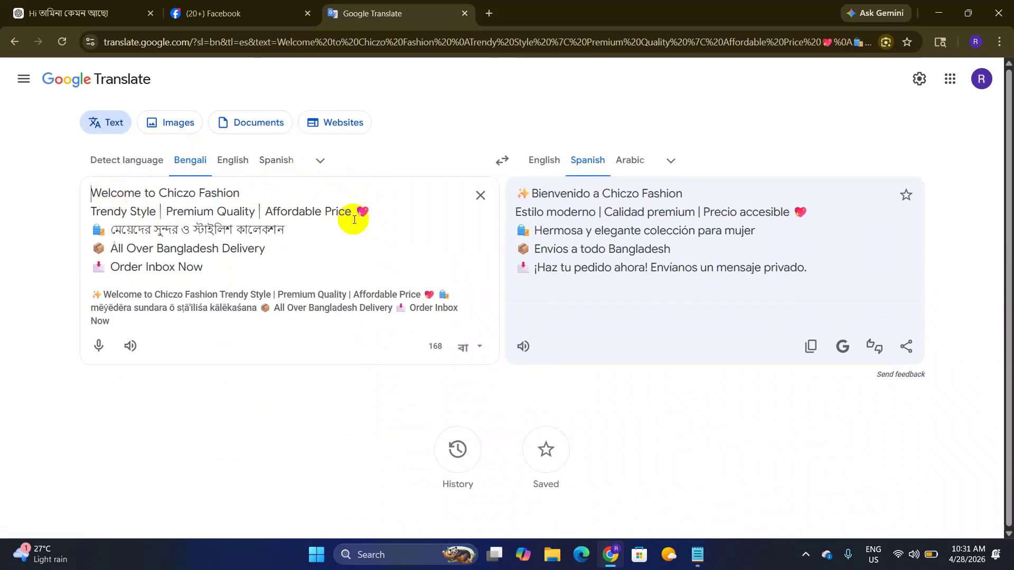
pyautogui.click(373, 212)
pyautogui.press('BackSpace')
pyautogui.press('BackSpace')
pyautogui.click(108, 231)
pyautogui.press('BackSpace')
pyautogui.press('BackSpace')
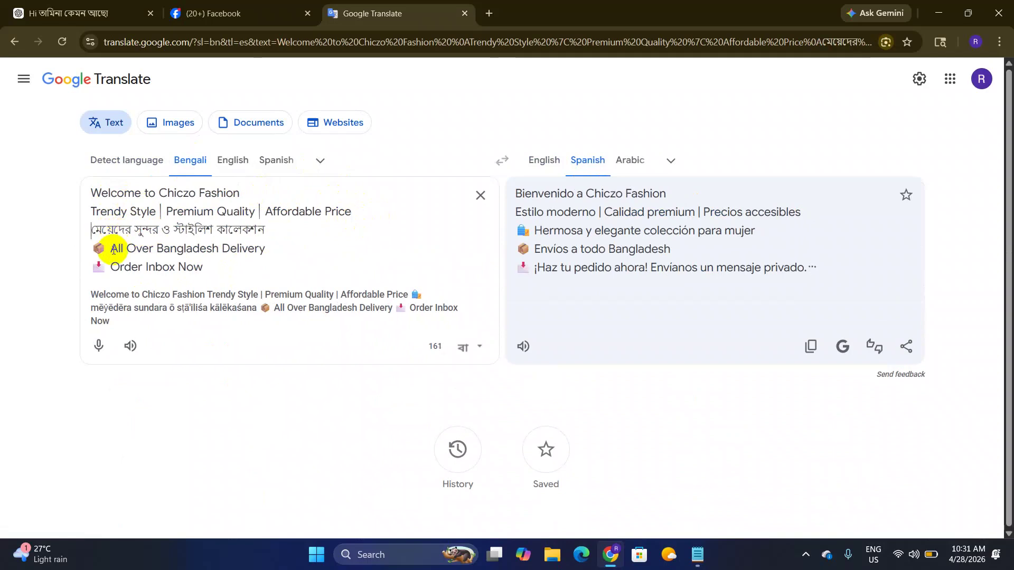
pyautogui.click(114, 249)
pyautogui.press('BackSpace')
pyautogui.press('BackSpace')
pyautogui.click(113, 267)
pyautogui.press('BackSpace')
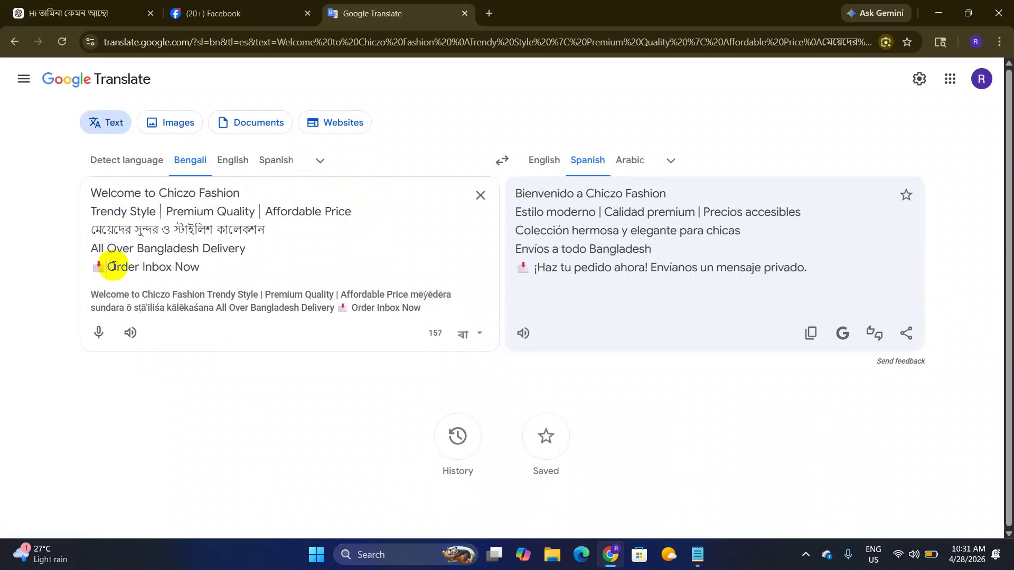
pyautogui.press('BackSpace')
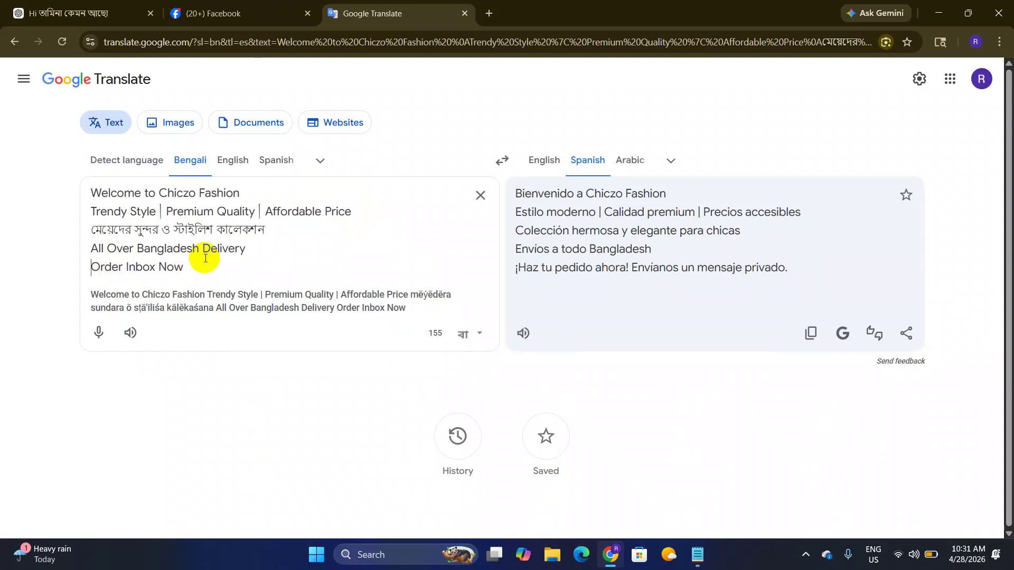
pyautogui.click(166, 249)
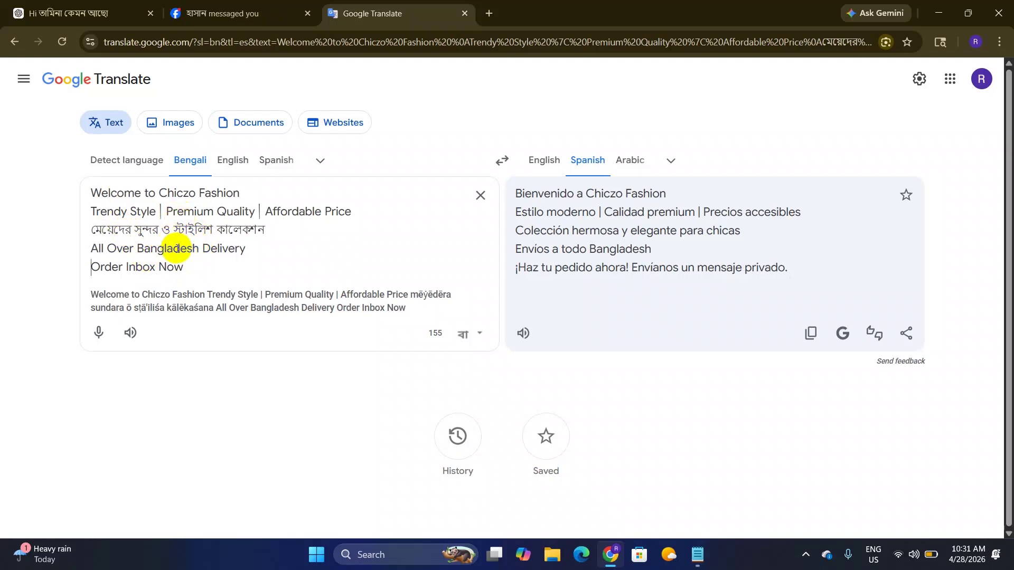
# Step: Select all the cleaned bio text and return to the Facebook Page setup
pyautogui.click(197, 267)
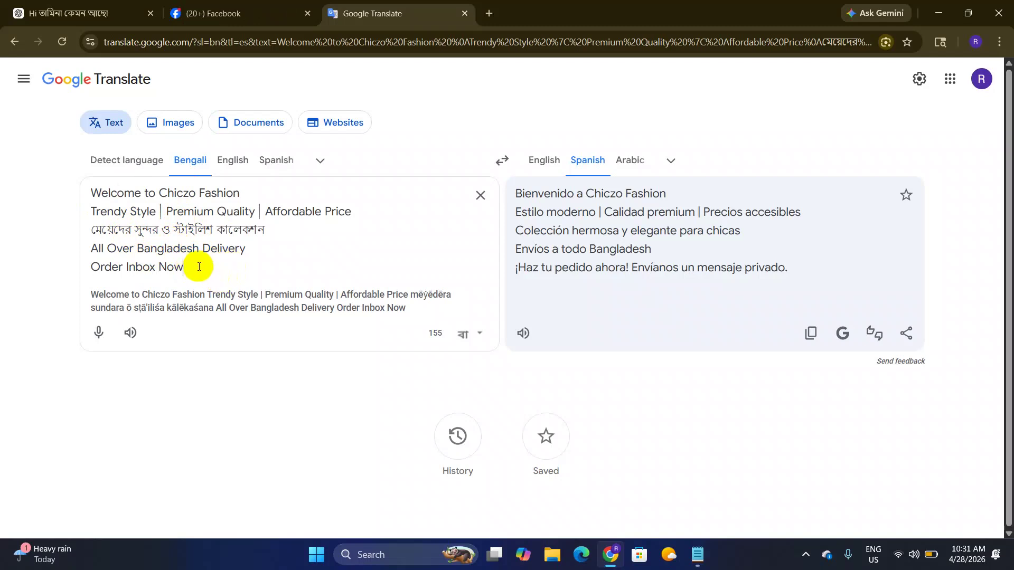
pyautogui.moveTo(198, 266); pyautogui.dragTo(82, 198)
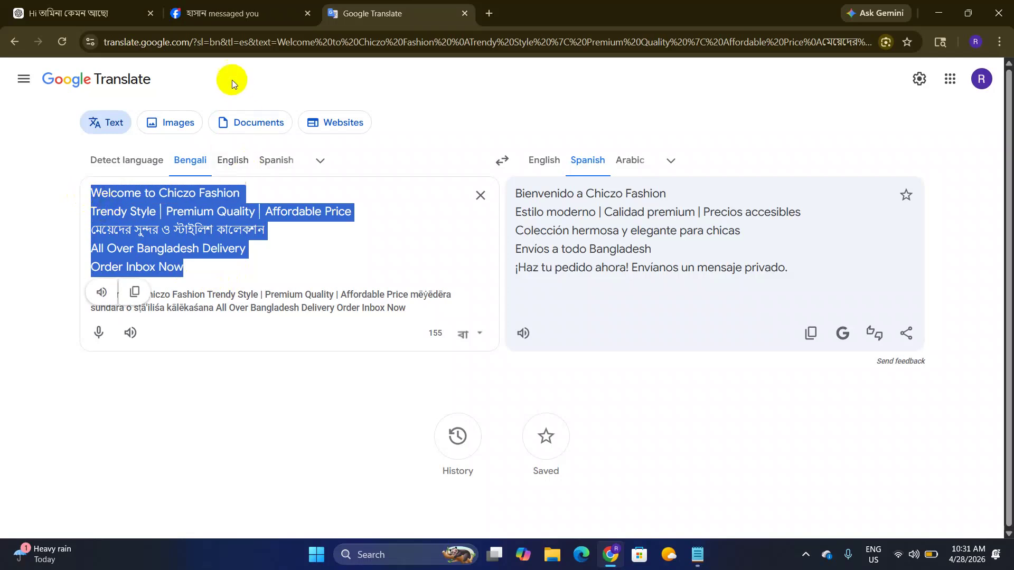
pyautogui.click(232, 13)
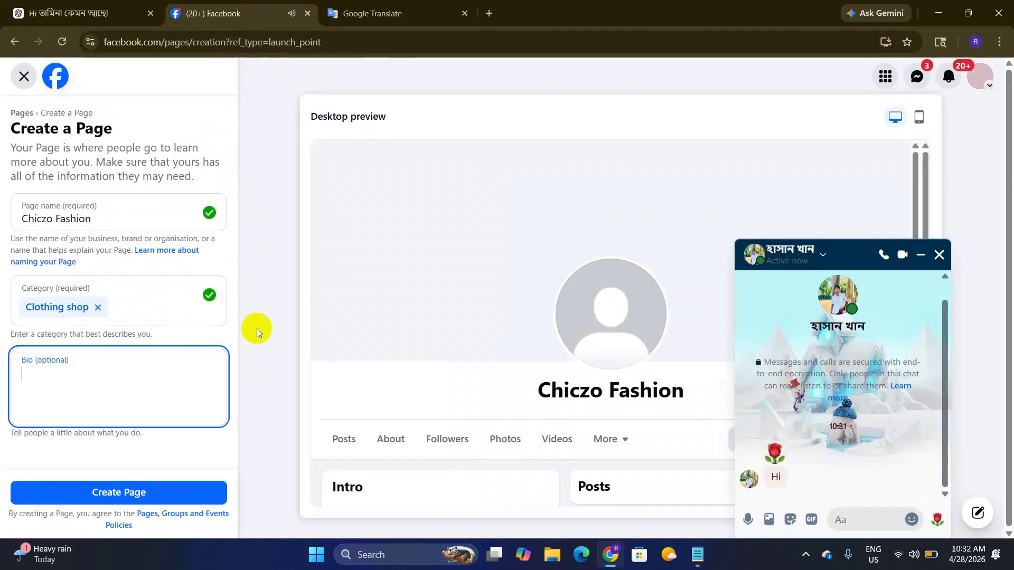
# Step: Close the Messenger chat, paste the cleaned bio into the Bio field, and create the Chiczo Fashion Page
pyautogui.click(939, 254)
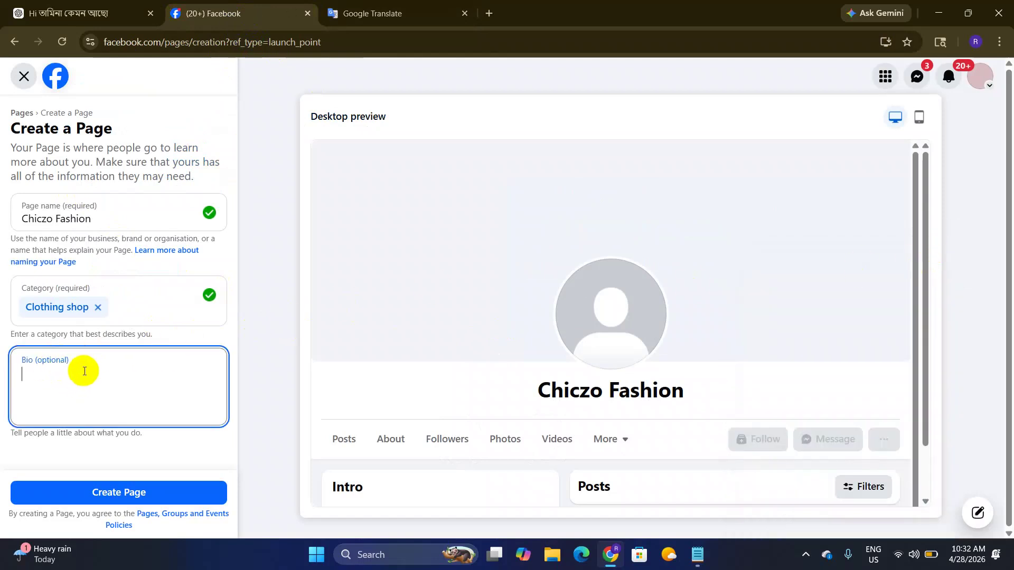
pyautogui.hotkey('ctrl', 'v')
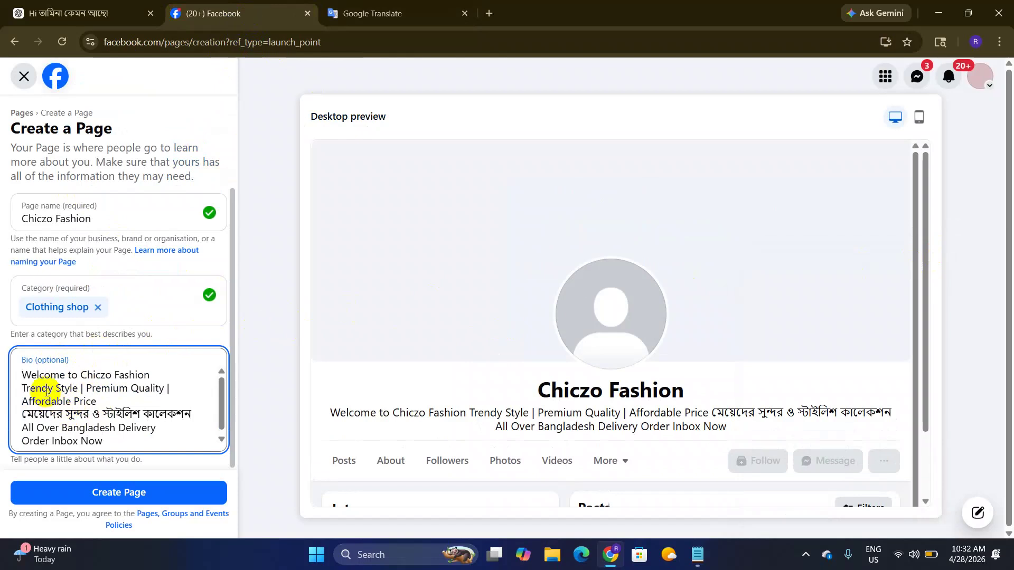
pyautogui.scroll(-2, 106, 417)
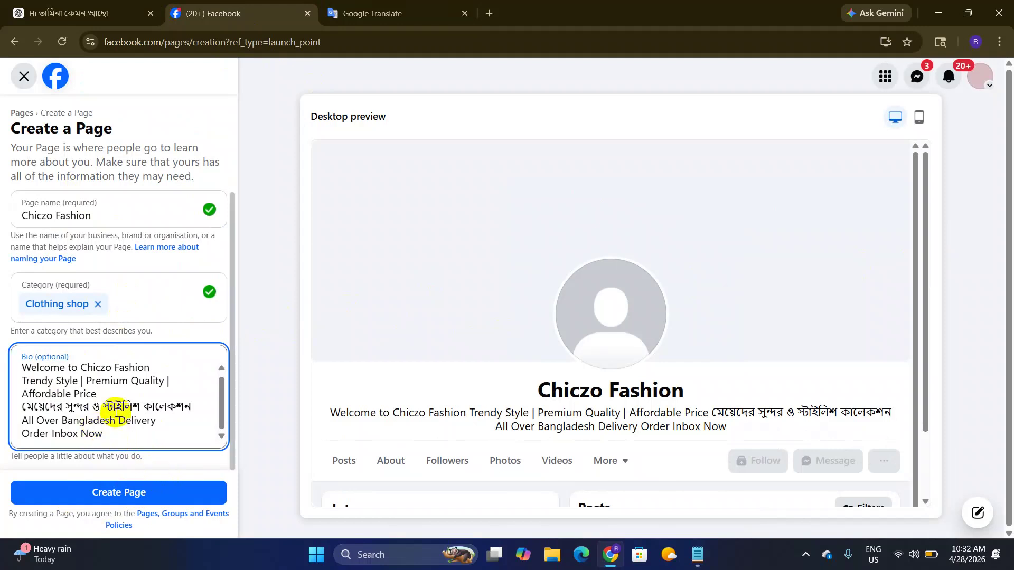
pyautogui.moveTo(11, 131); pyautogui.dragTo(188, 126)
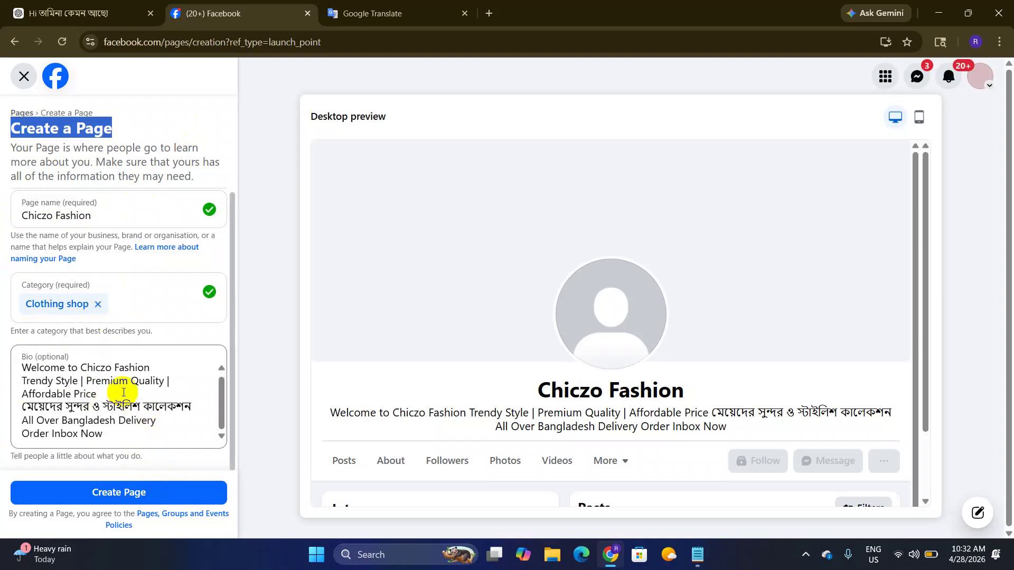
pyautogui.click(112, 490)
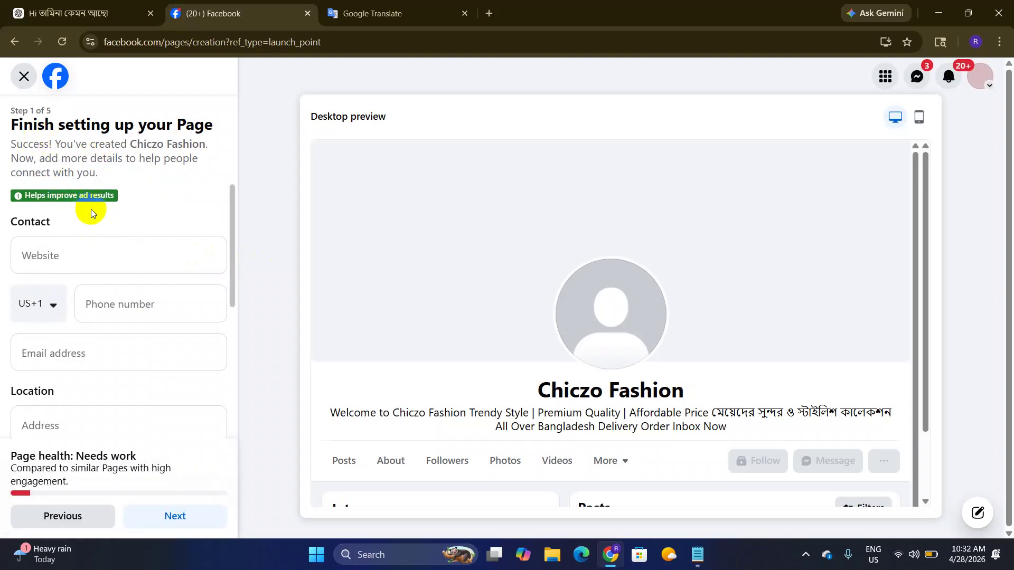
pyautogui.moveTo(11, 220); pyautogui.dragTo(109, 227)
pyautogui.click(59, 255)
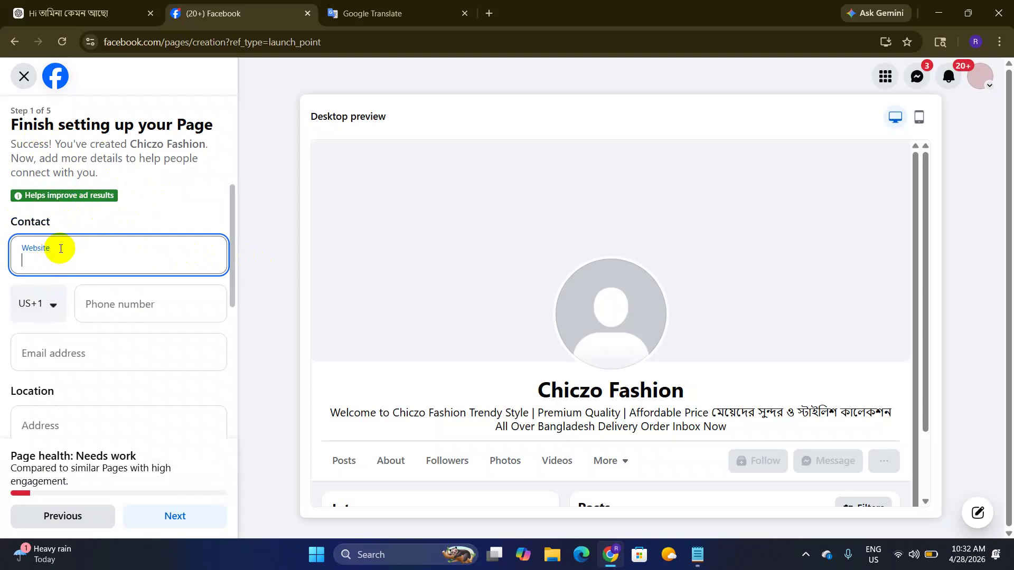
pyautogui.write('www.chiczofahion.com')
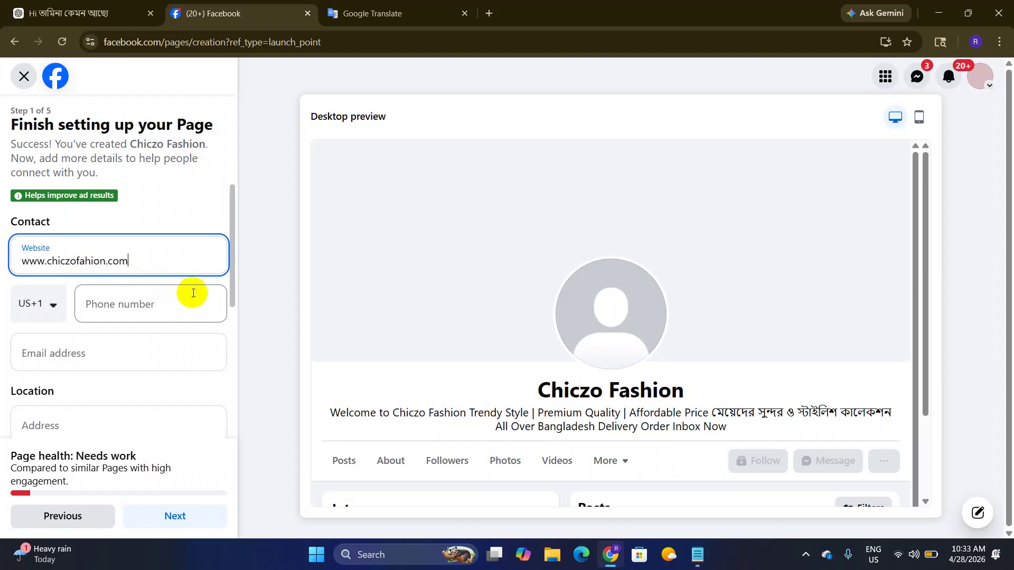
# Step: Add the Page's contact phone number with the Bangladesh (+880) country code
pyautogui.click(38, 308)
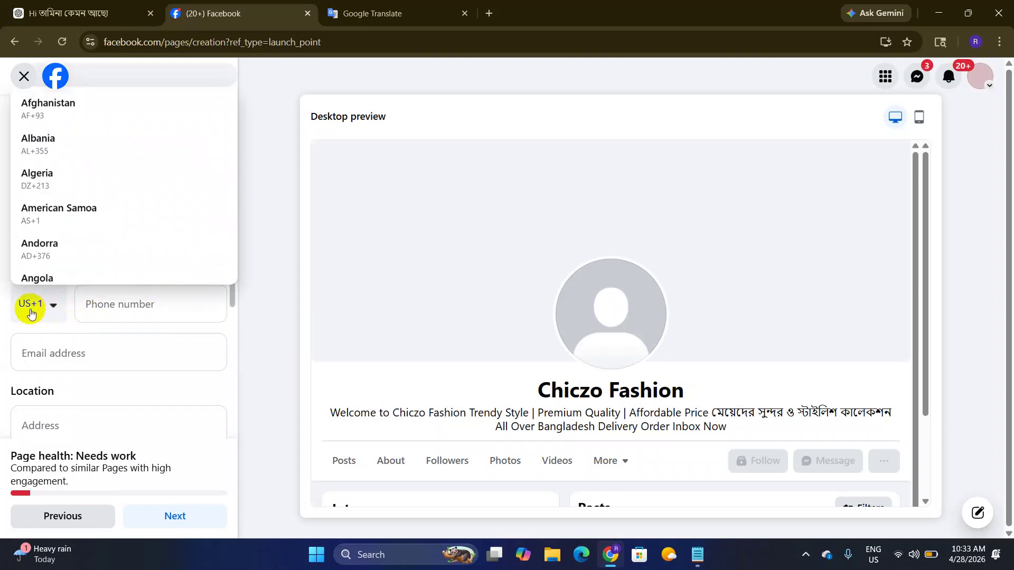
pyautogui.press('b')
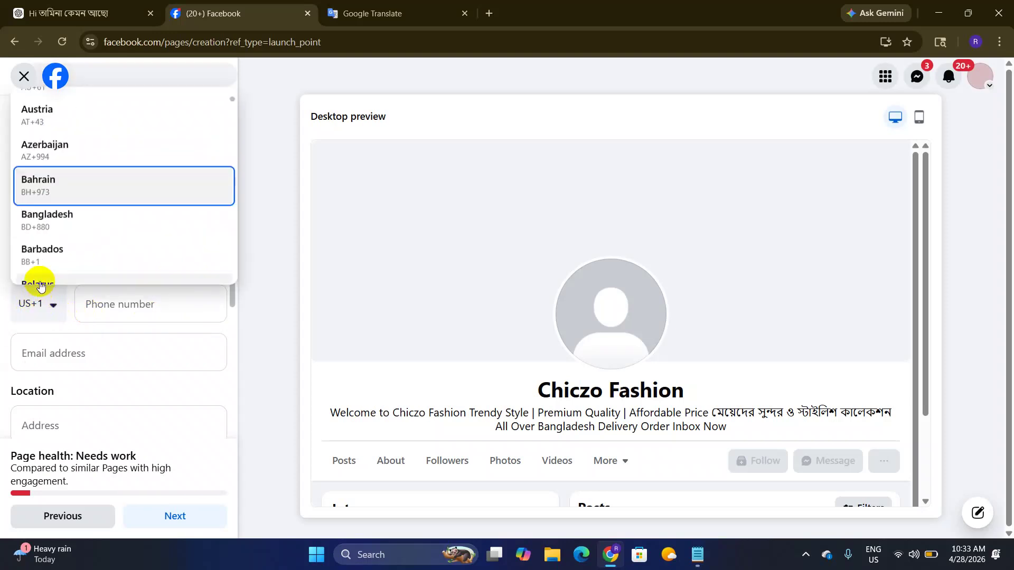
pyautogui.click(89, 222)
pyautogui.click(139, 303)
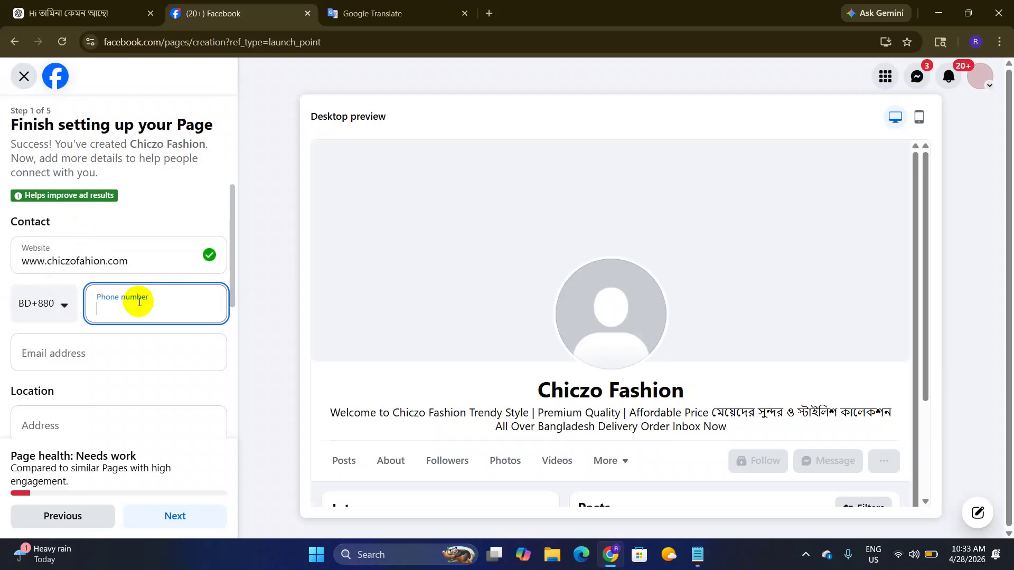
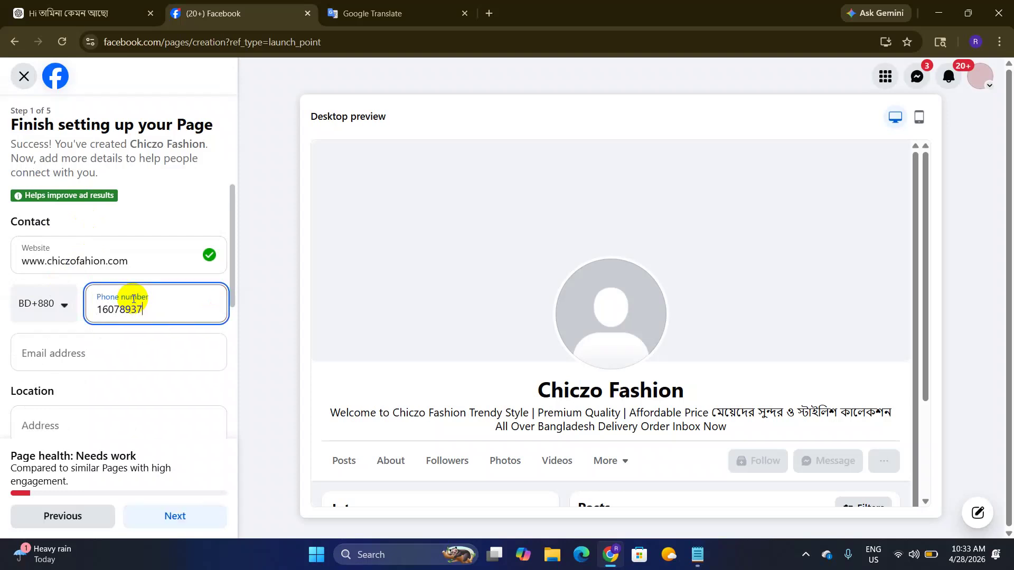
pyautogui.click(111, 349)
# Step: Select the Chiczo Fashion name line in the Page preview
pyautogui.scroll(-1, 126, 317)
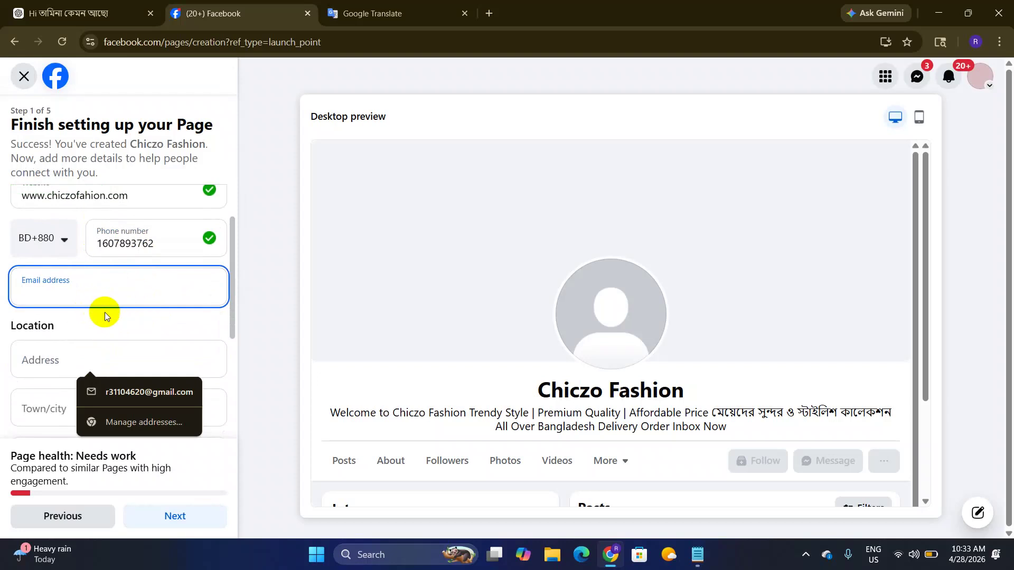
pyautogui.click(113, 314)
pyautogui.click(88, 289)
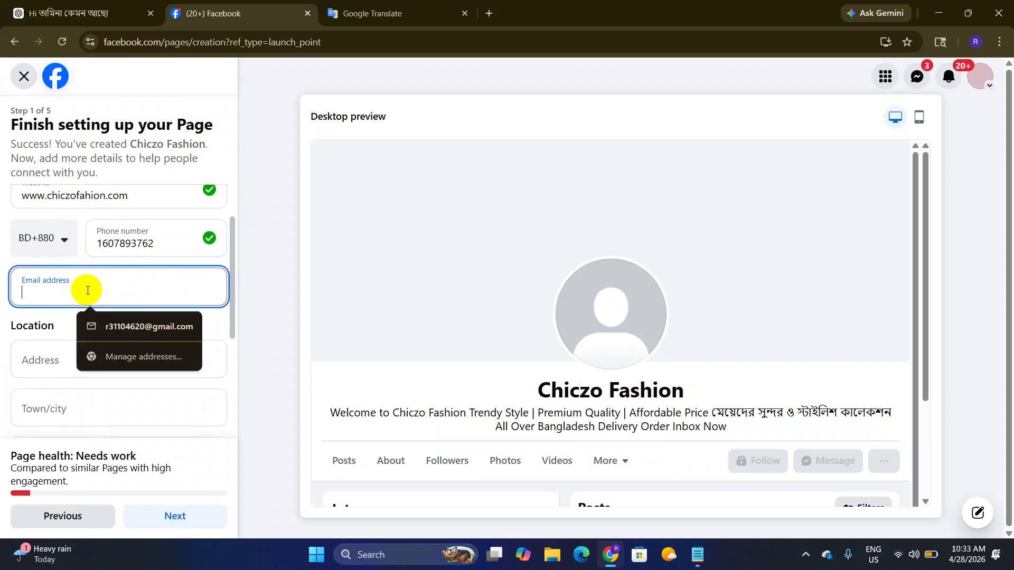
pyautogui.moveTo(526, 389); pyautogui.dragTo(698, 394)
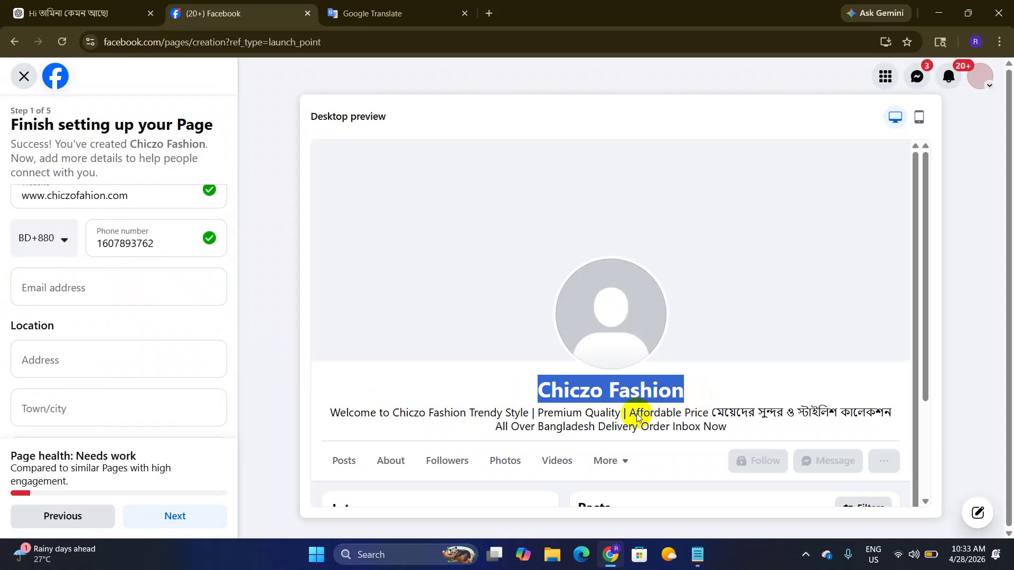
pyautogui.click(560, 397)
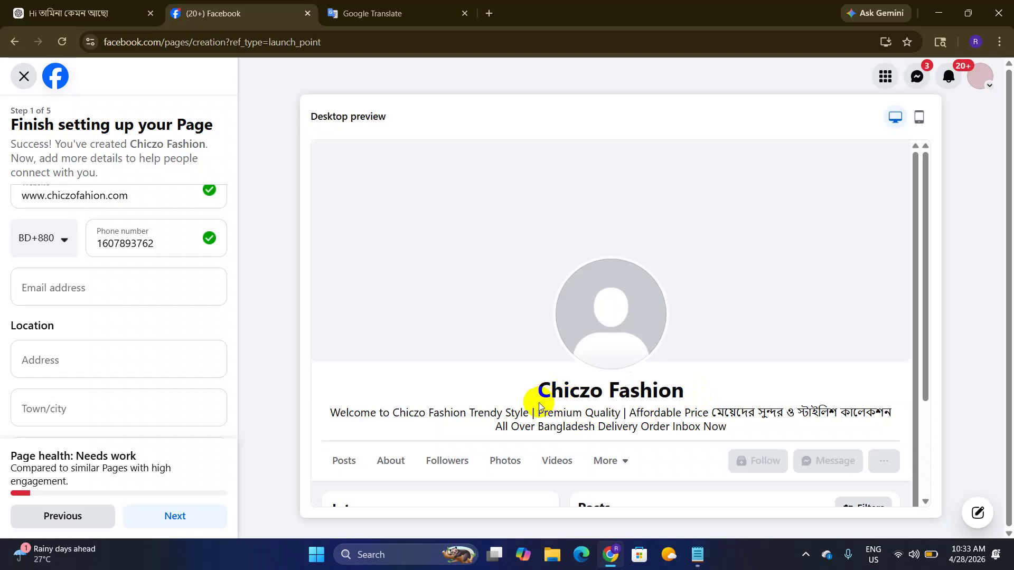
pyautogui.click(499, 390)
pyautogui.moveTo(508, 381); pyautogui.dragTo(718, 395)
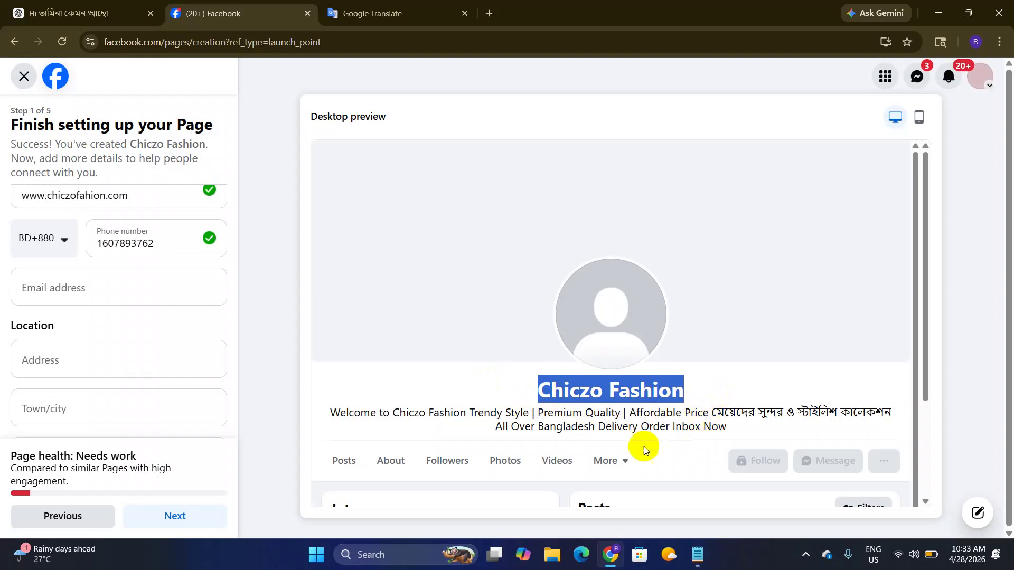
pyautogui.tripleClick(550, 388)
# Step: Fill the contact email field with the saved autofill email address
pyautogui.click(64, 289)
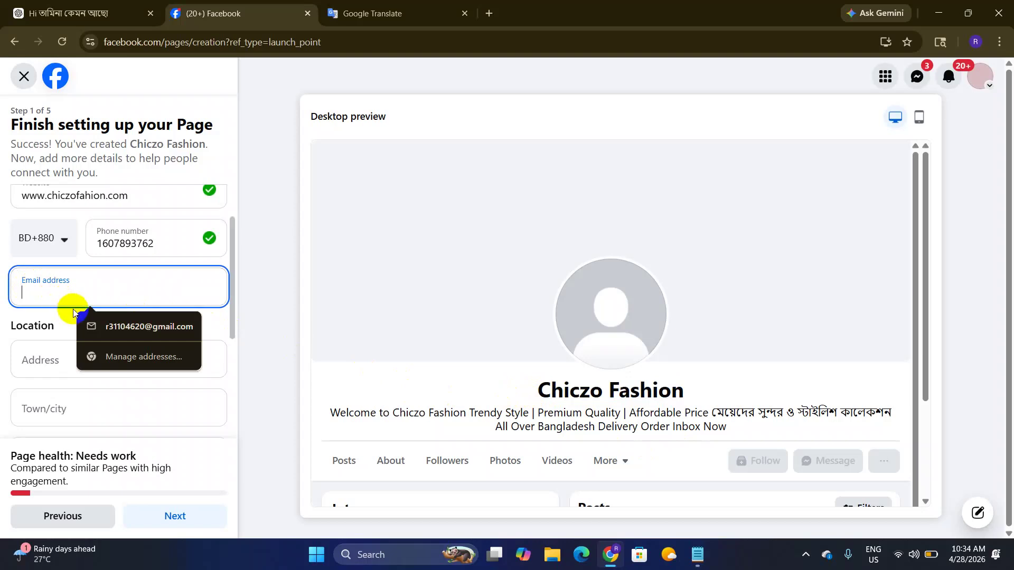
pyautogui.moveTo(528, 394); pyautogui.dragTo(717, 397)
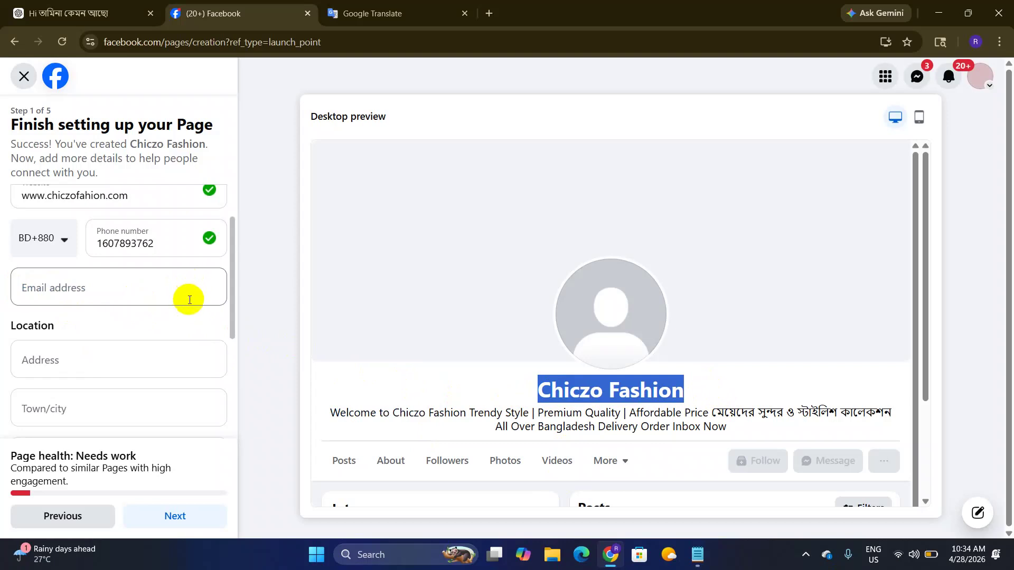
pyautogui.click(143, 286)
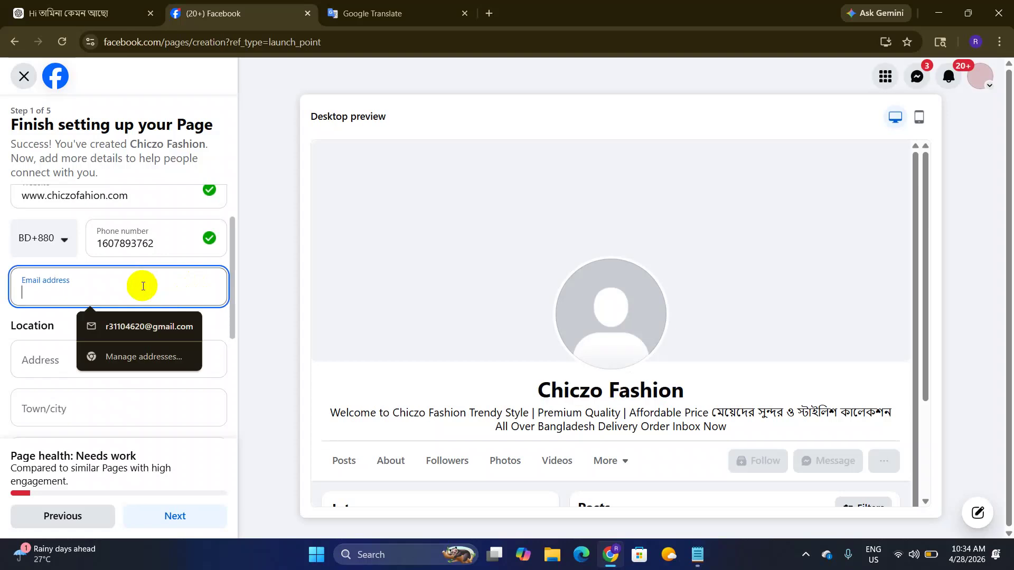
pyautogui.click(492, 391)
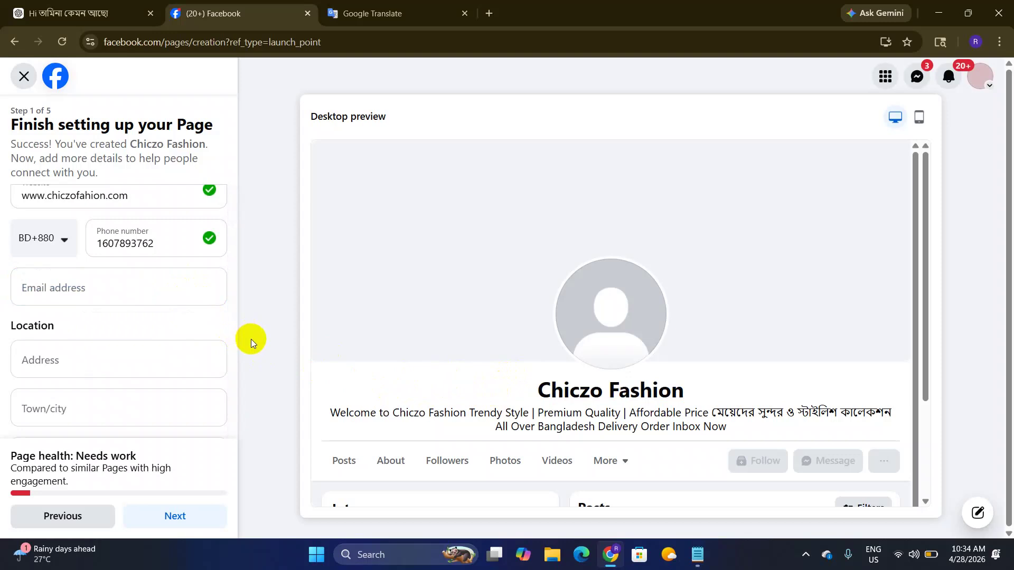
pyautogui.click(172, 285)
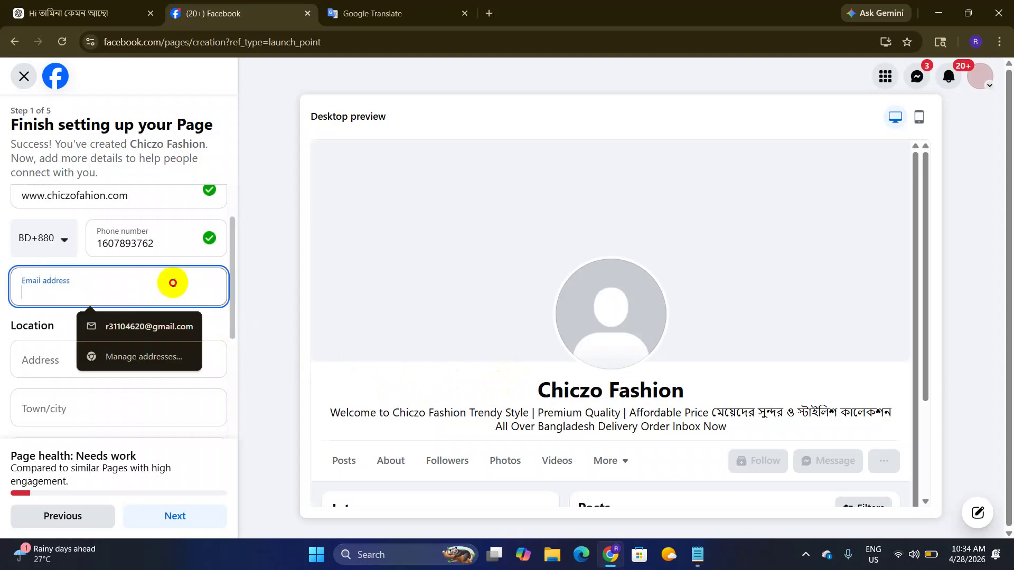
pyautogui.click(169, 322)
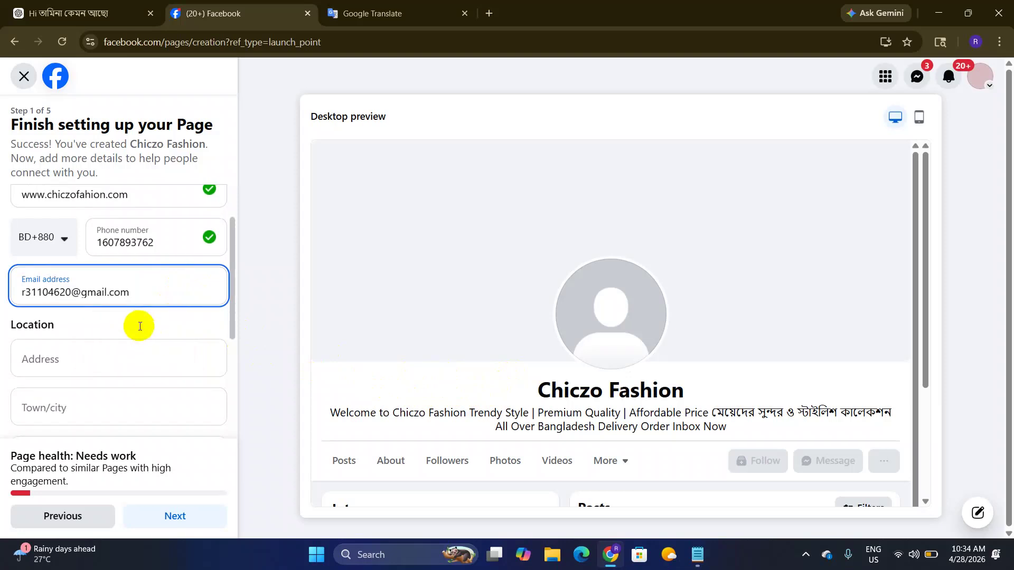
pyautogui.scroll(-3, 140, 326)
pyautogui.click(85, 236)
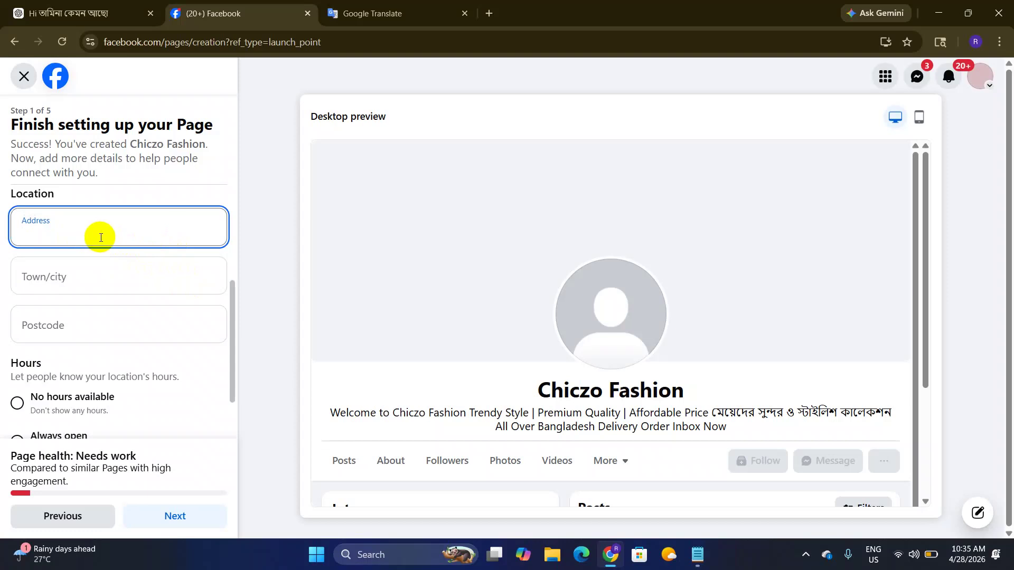
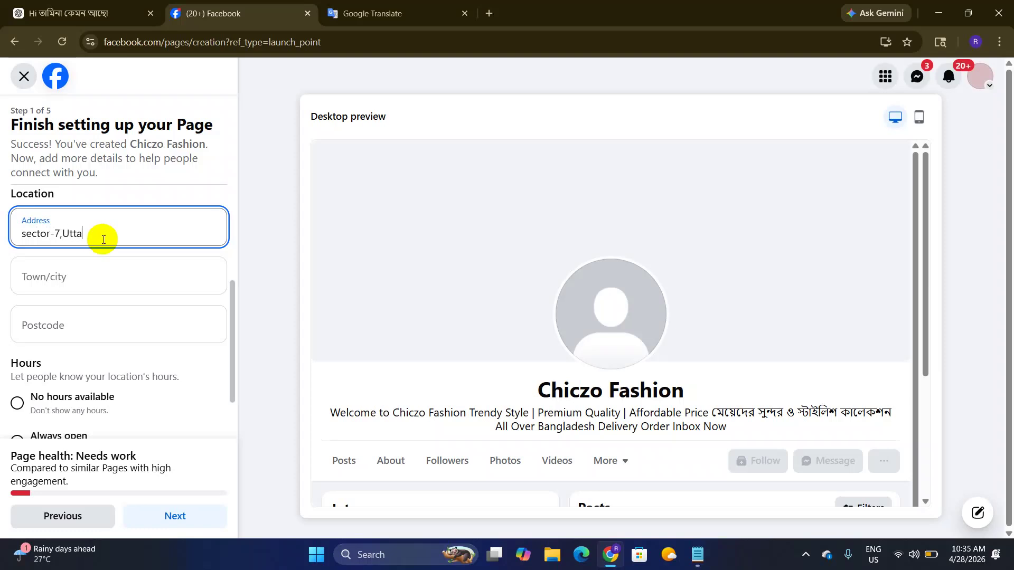
# Step: Enter the Page's street address, fixing its capitalisation and removing the trailing city name
pyautogui.click(63, 233)
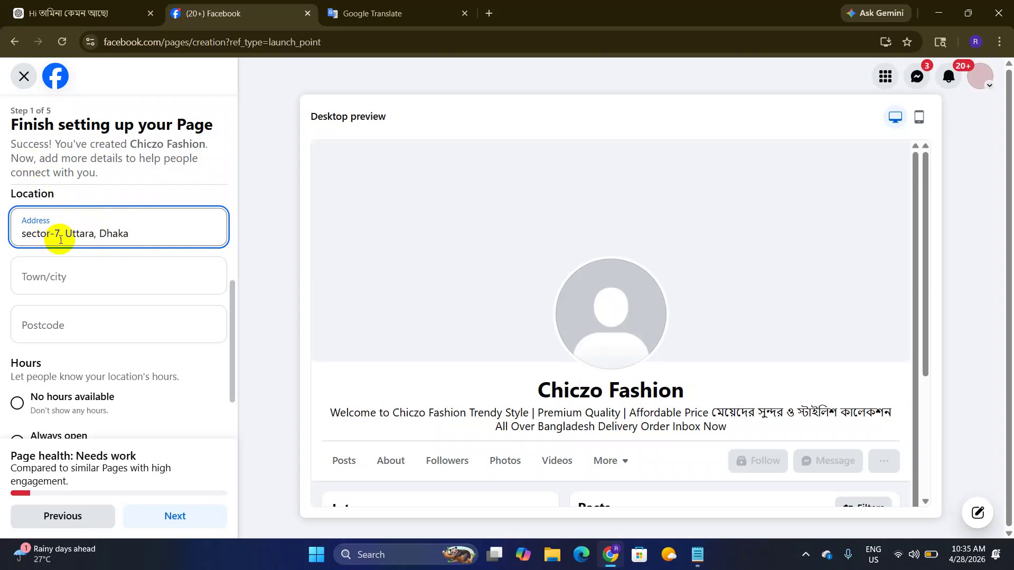
pyautogui.click(28, 233)
pyautogui.press('BackSpace')
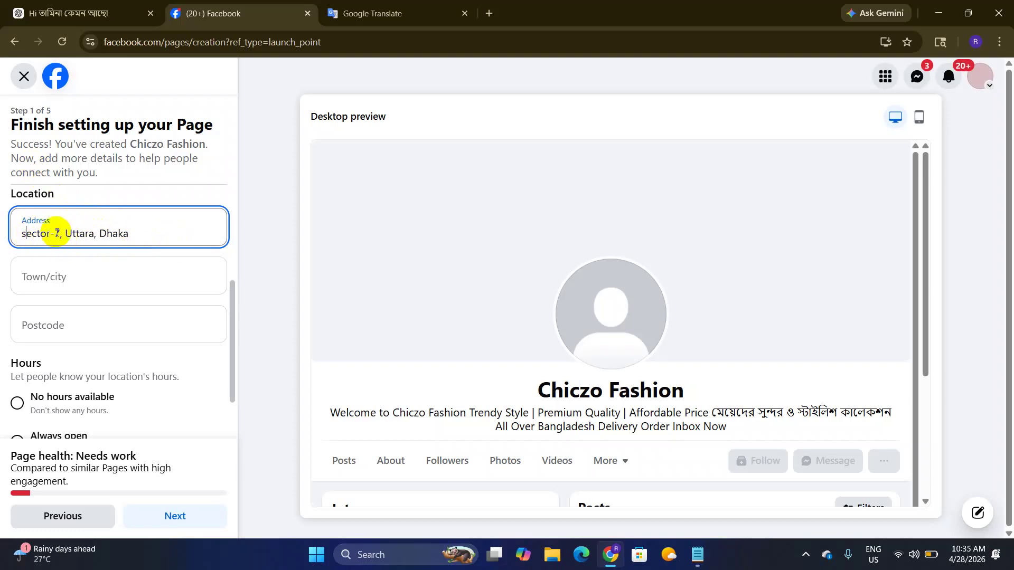
pyautogui.write('S')
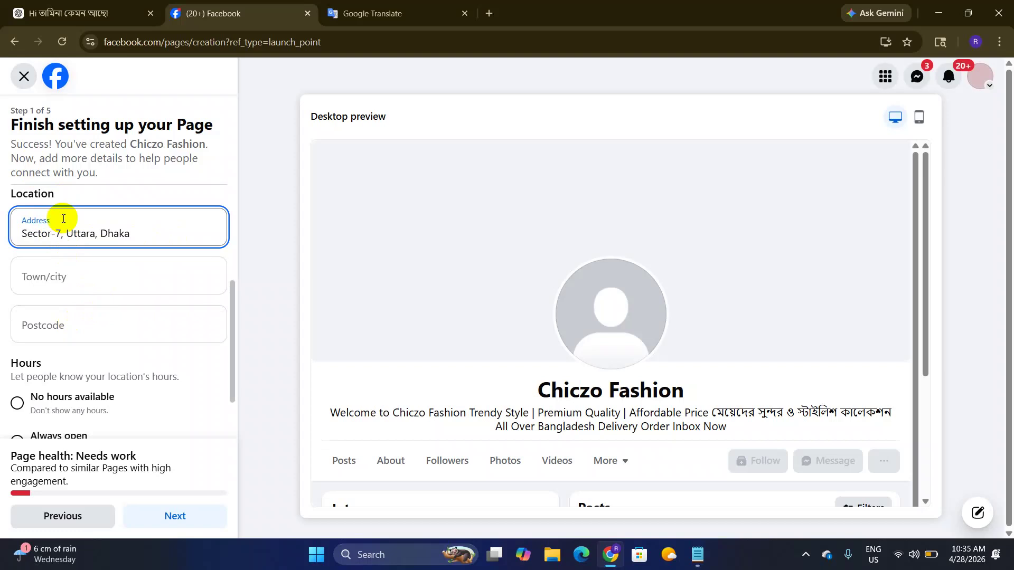
pyautogui.moveTo(65, 234); pyautogui.dragTo(147, 231)
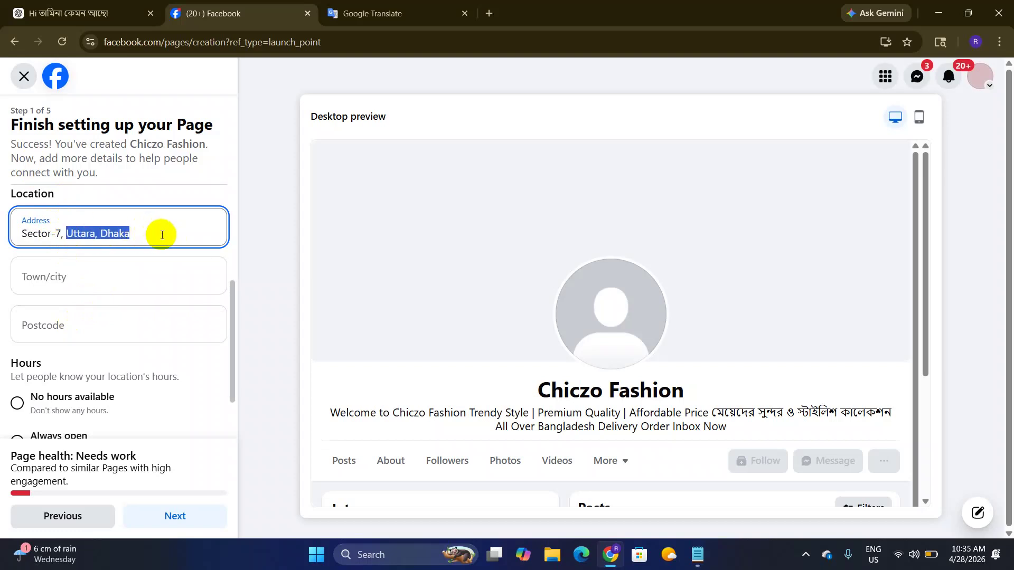
pyautogui.click(121, 233)
pyautogui.doubleClick(122, 233)
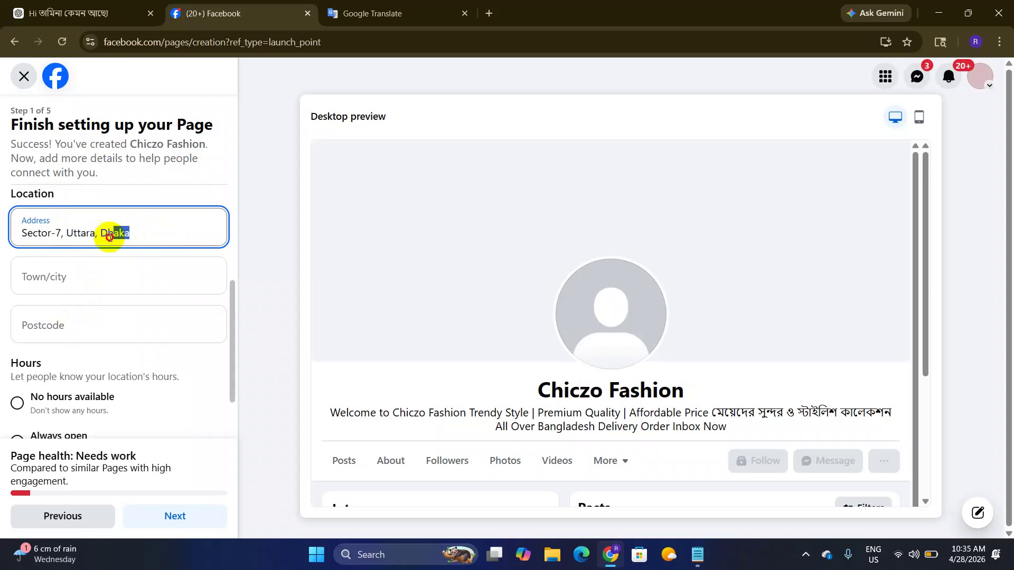
pyautogui.press('BackSpace')
pyautogui.press('BackSpace')
pyautogui.press('BackSpace')
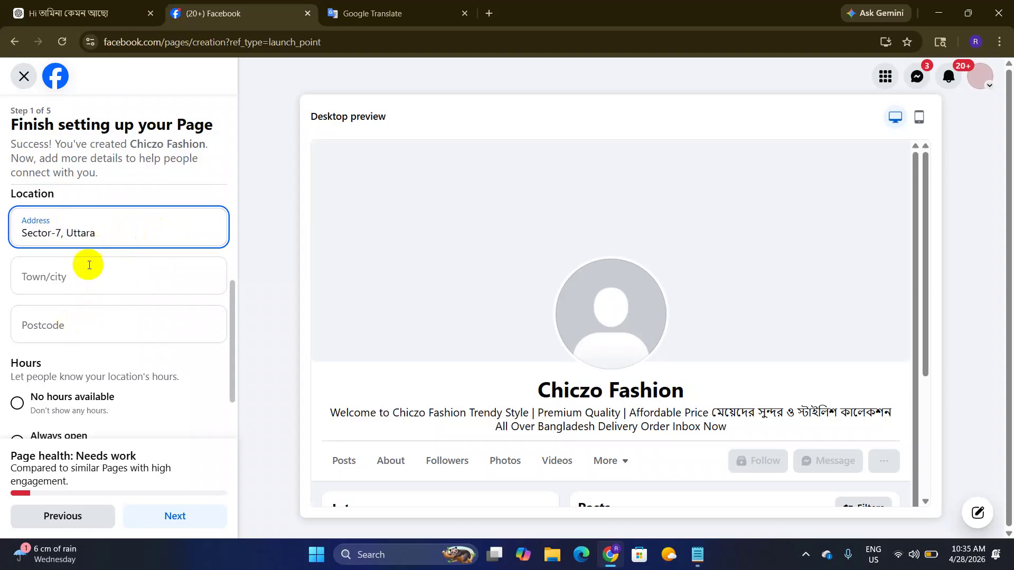
# Step: Choose Dhaka, Bangladesh as the Page's town/city
pyautogui.click(86, 277)
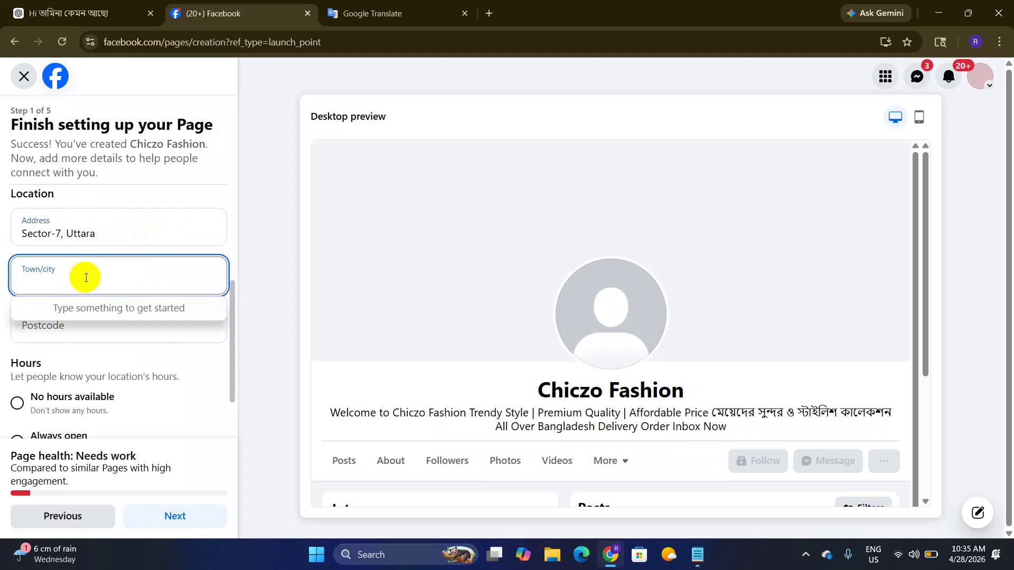
pyautogui.write('dhaka')
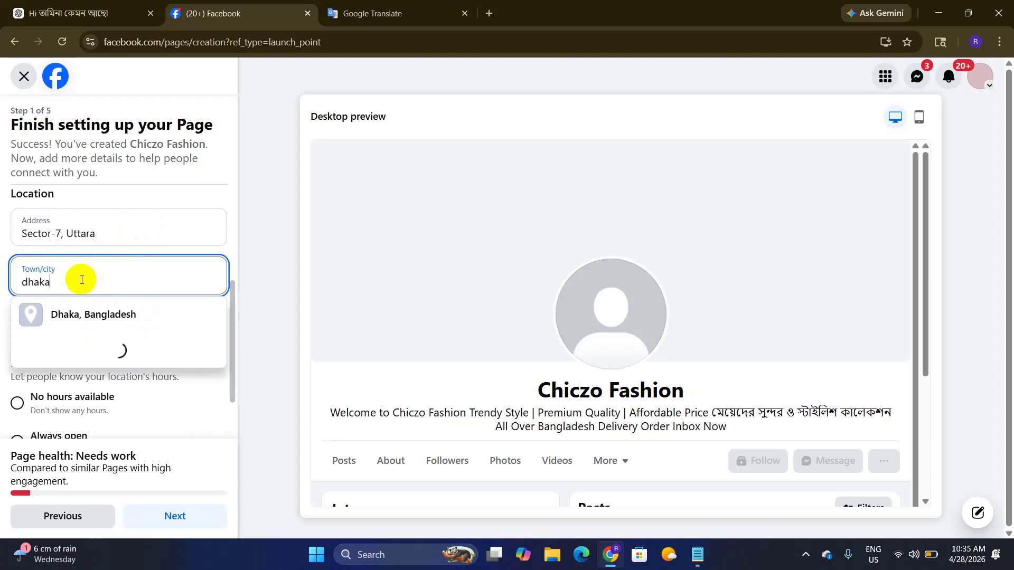
pyautogui.click(125, 312)
pyautogui.click(47, 234)
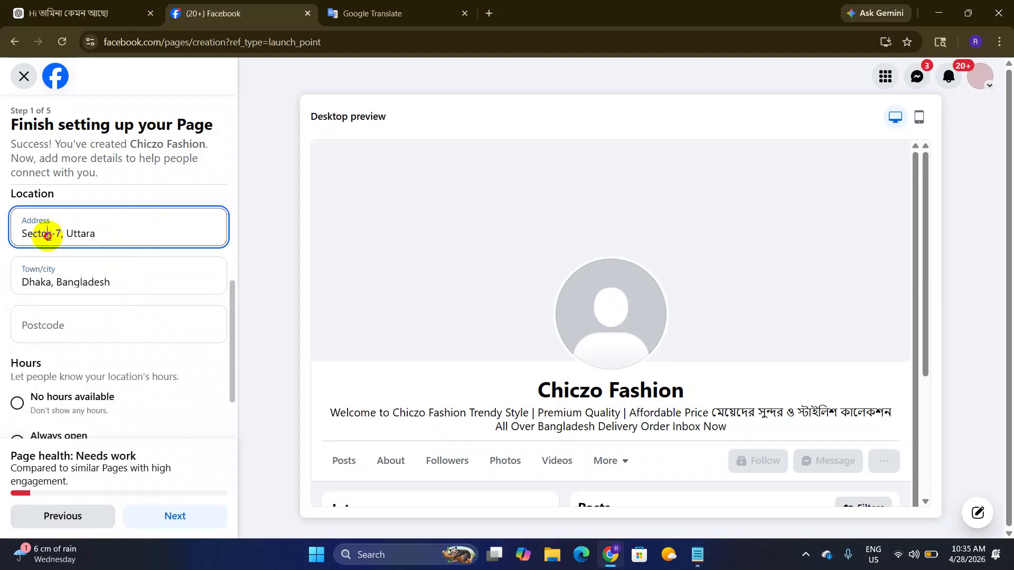
pyautogui.click(71, 278)
pyautogui.scroll(-1, 112, 290)
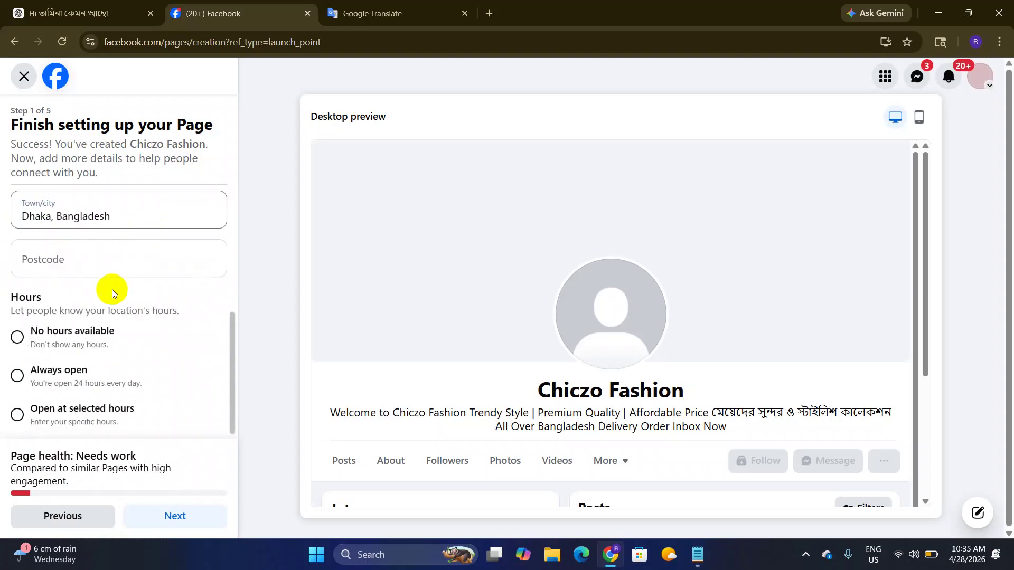
# Step: Enter 1230 as the Page's postcode
pyautogui.click(92, 273)
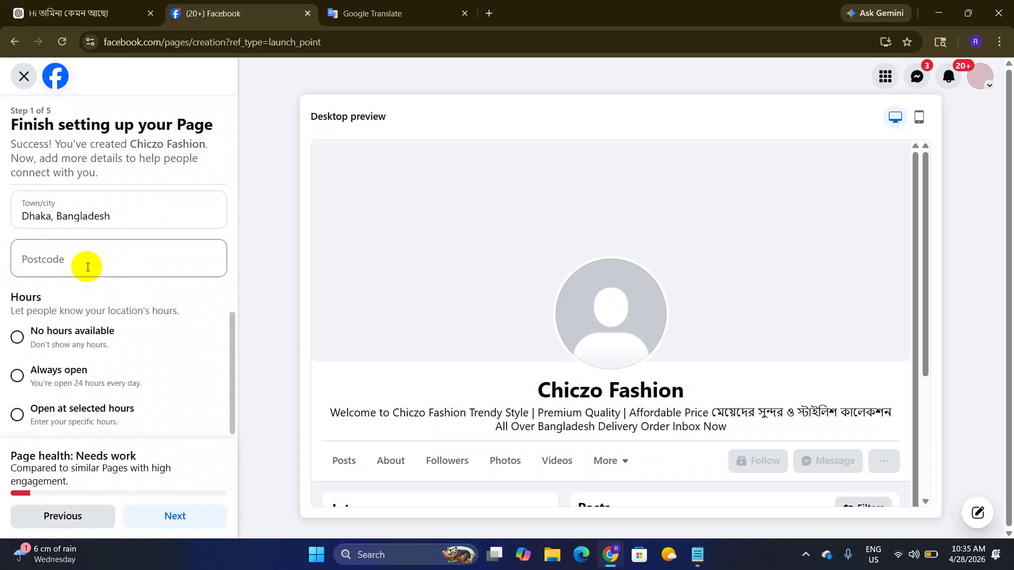
pyautogui.click(83, 262)
pyautogui.write('1230')
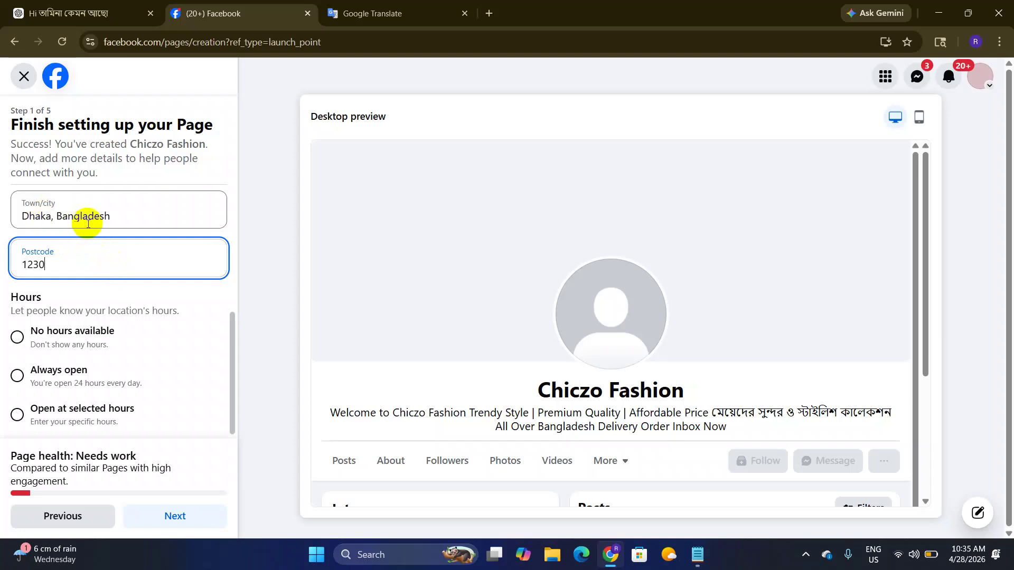
pyautogui.scroll(1, 88, 223)
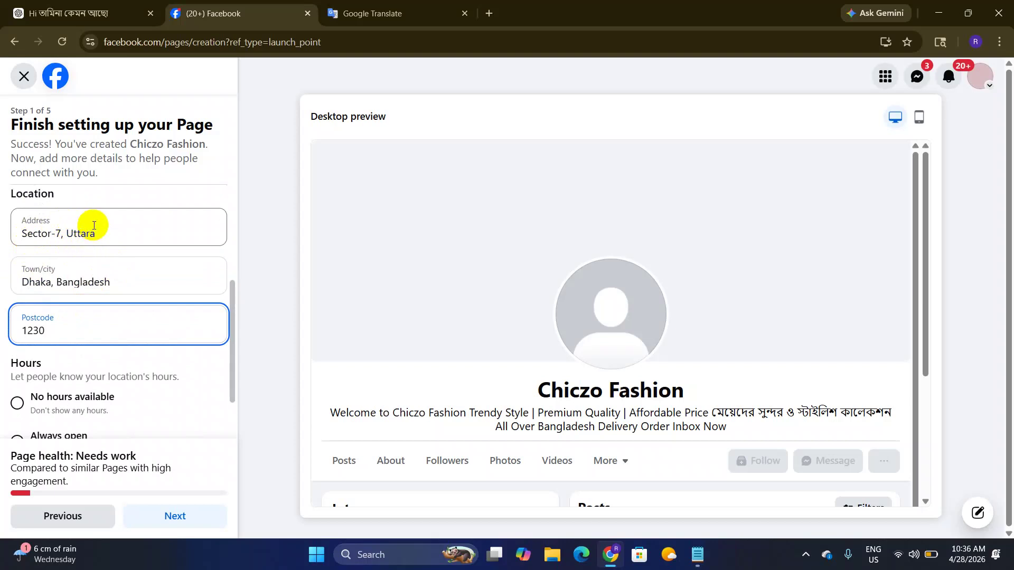
pyautogui.scroll(-1, 90, 232)
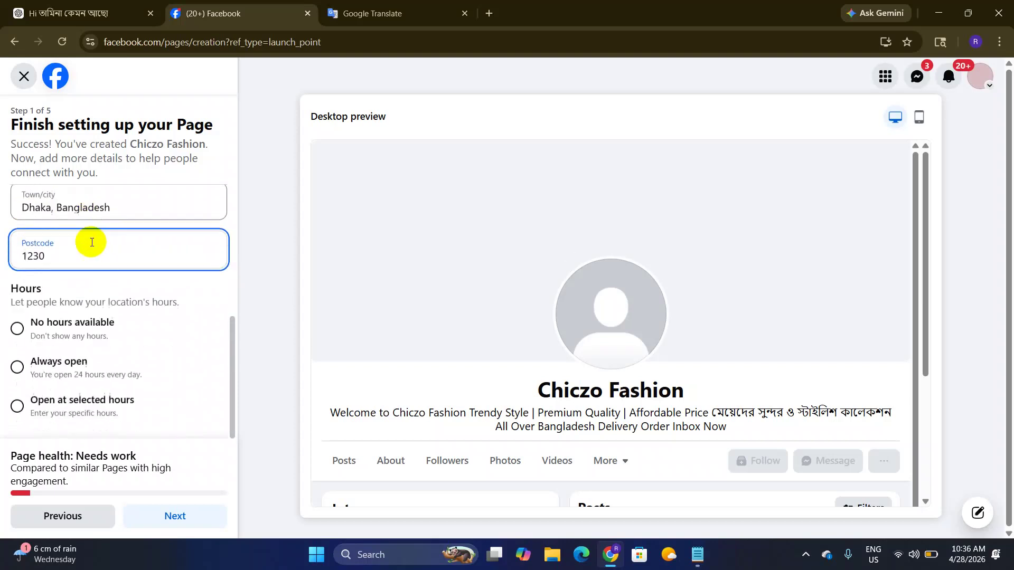
pyautogui.click(21, 287)
pyautogui.doubleClick(23, 287)
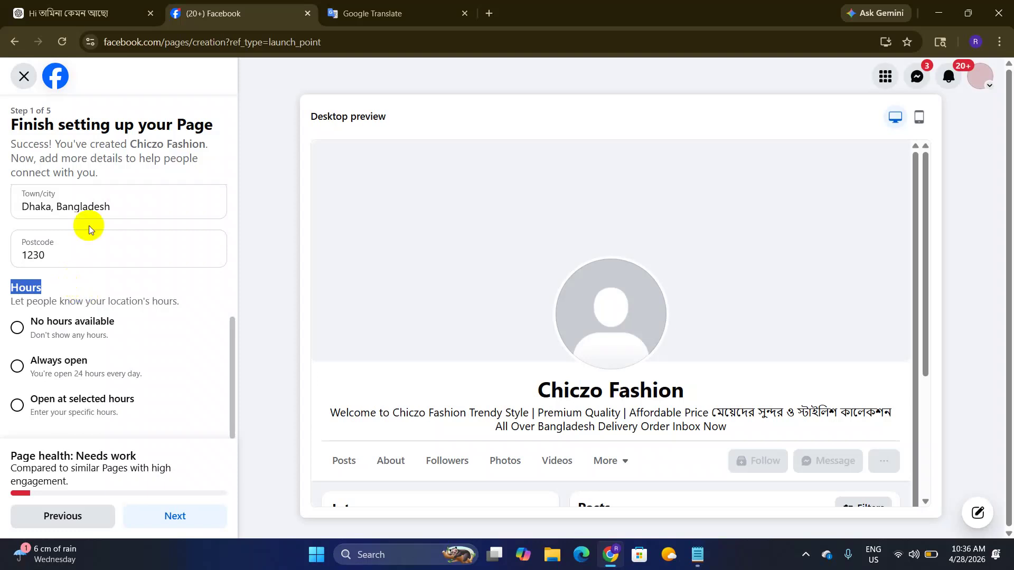
# Step: Choose 'Open at selected hours' and set Monday's opening time to 10:00
pyautogui.click(18, 405)
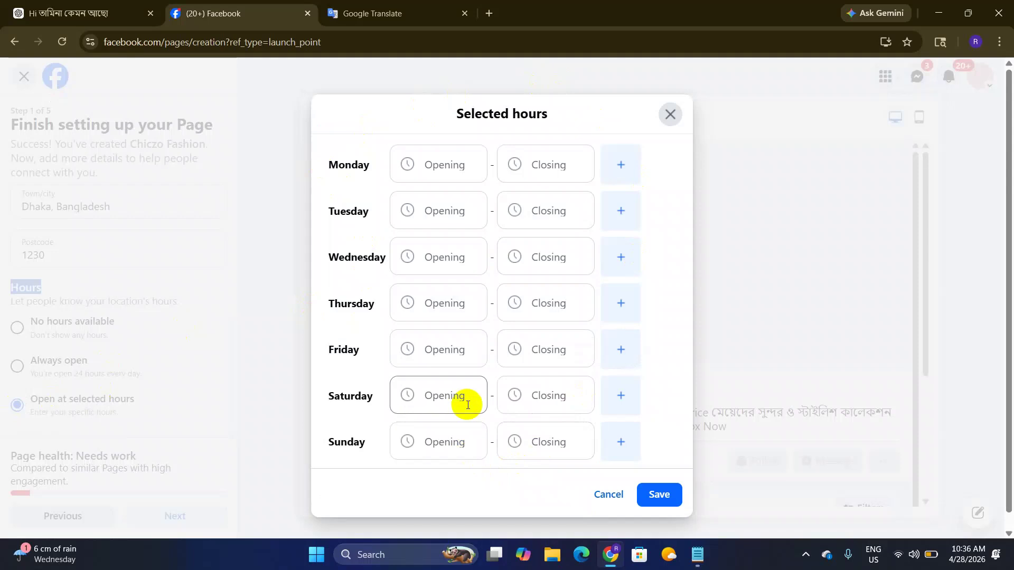
pyautogui.click(458, 168)
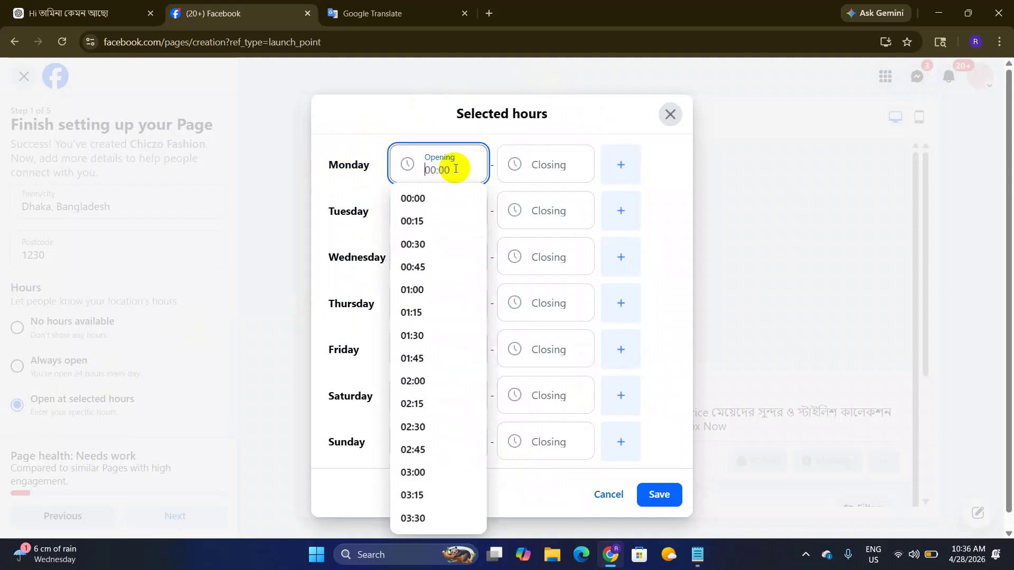
pyautogui.scroll(-6, 420, 309)
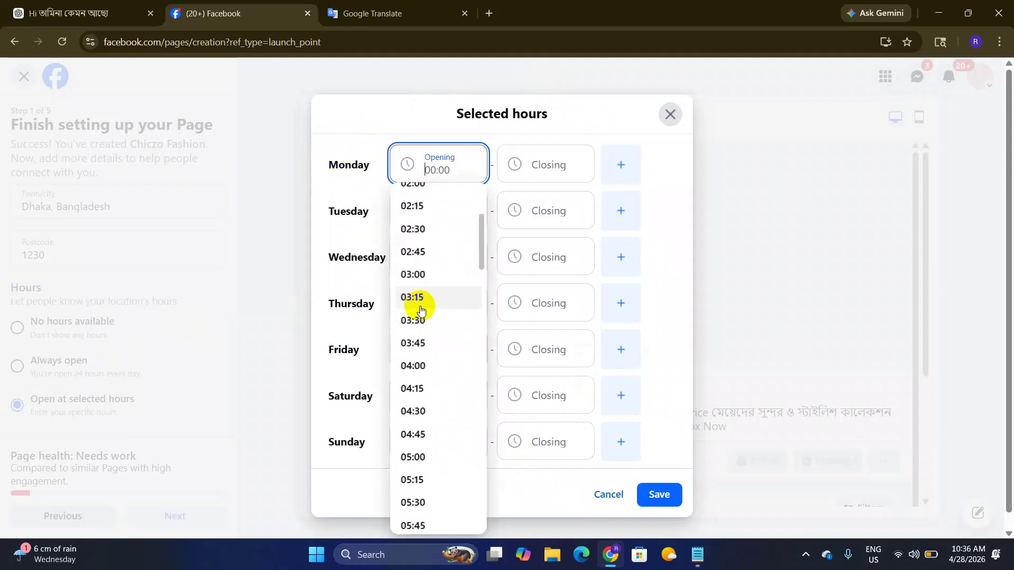
pyautogui.scroll(-9, 429, 328)
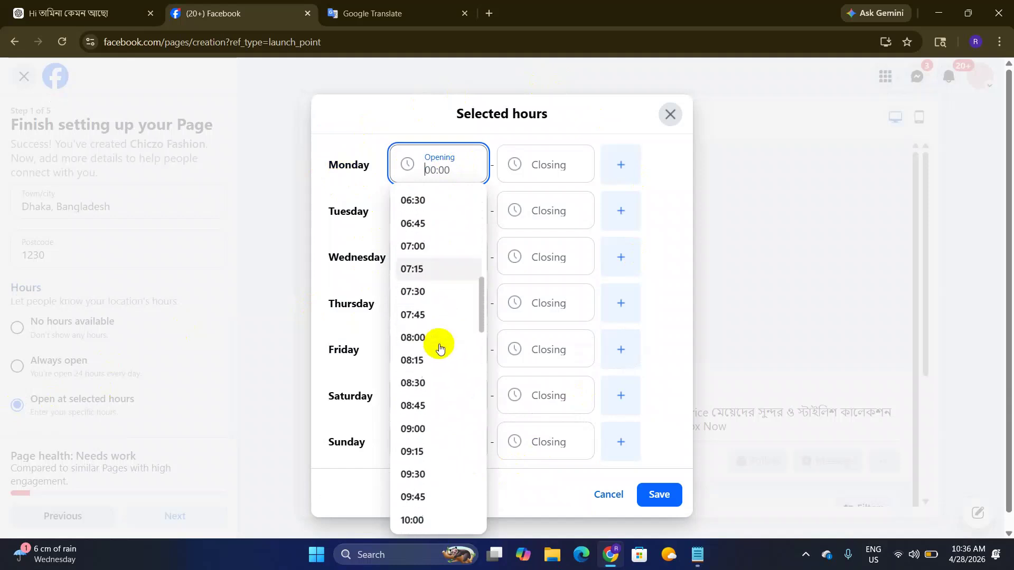
pyautogui.scroll(-1, 440, 355)
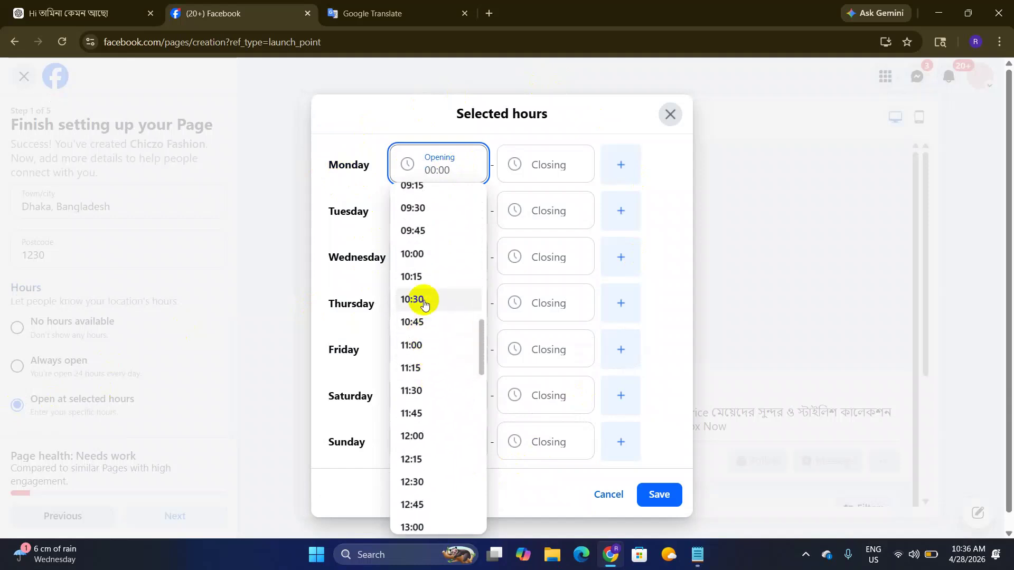
pyautogui.click(423, 257)
# Step: Set Monday's closing time to 22:00 and save the selected hours
pyautogui.click(551, 168)
pyautogui.scroll(-15, 536, 283)
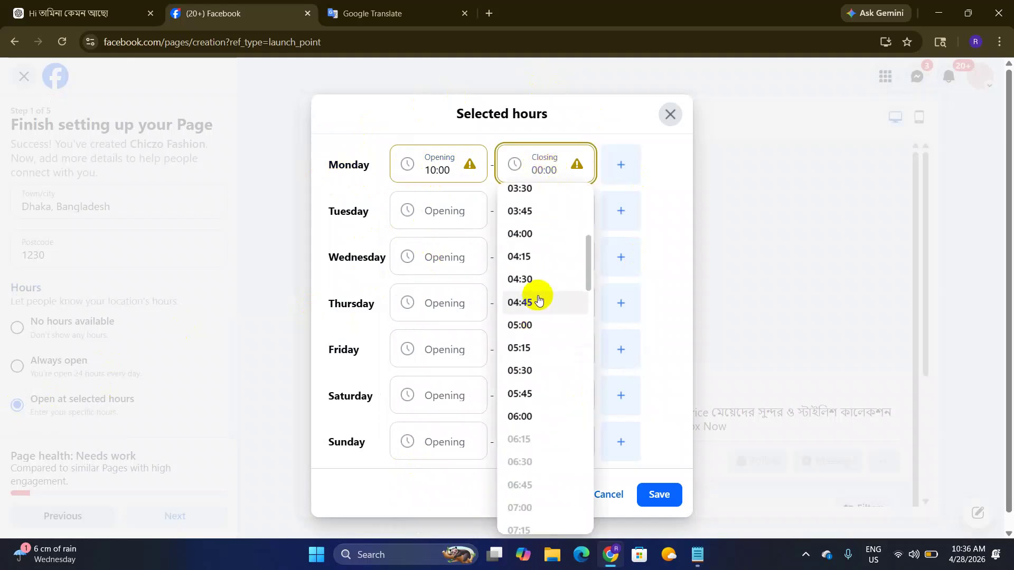
pyautogui.scroll(-15, 538, 364)
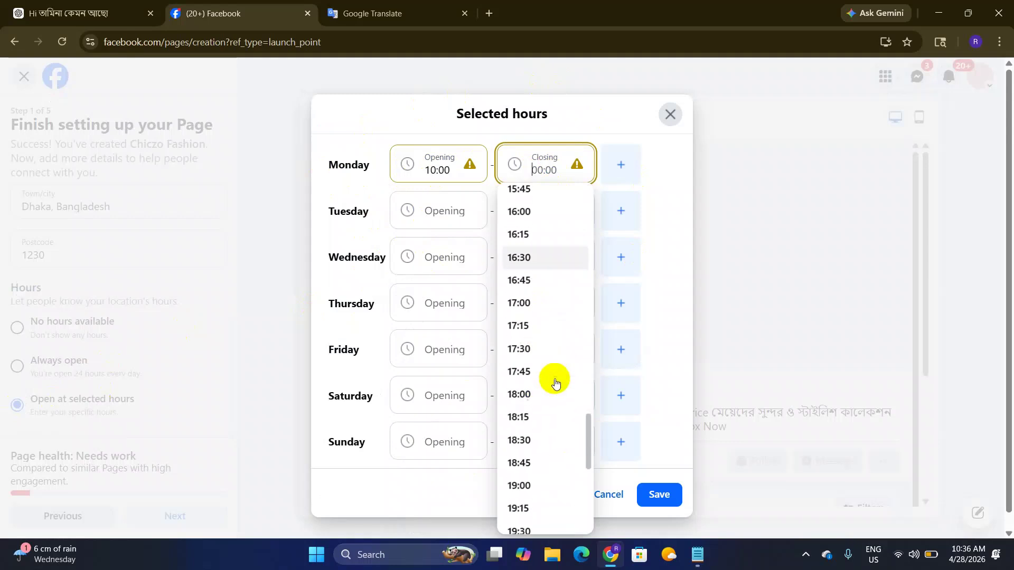
pyautogui.scroll(-4, 552, 397)
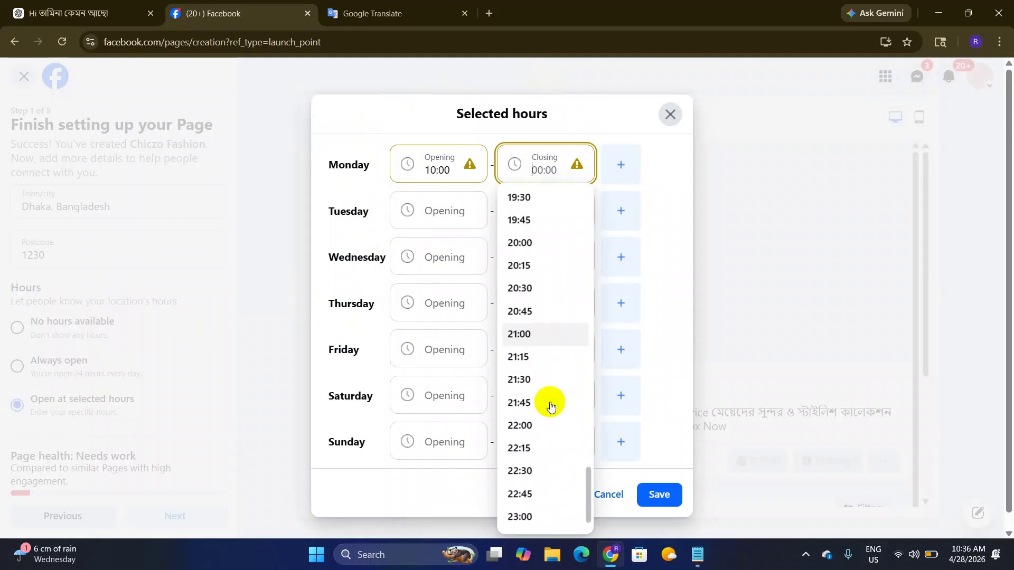
pyautogui.scroll(-2, 549, 420)
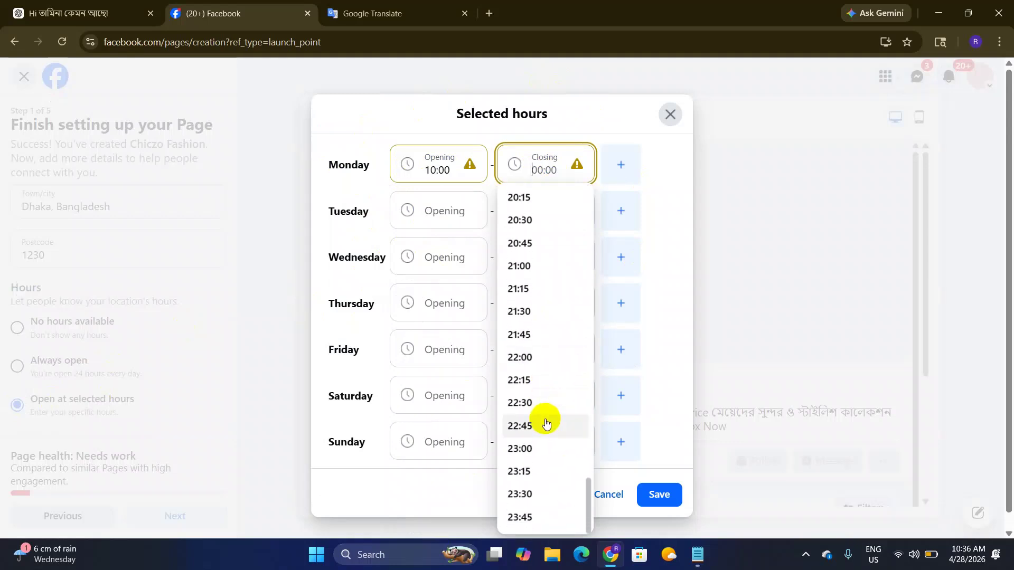
pyautogui.click(525, 358)
pyautogui.write('q22:00')
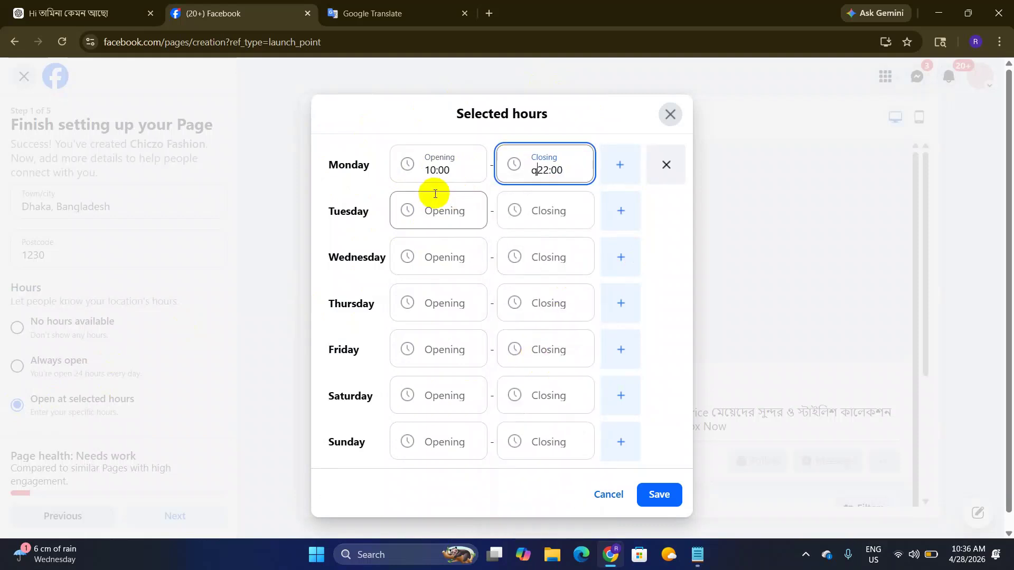
pyautogui.press('BackSpace')
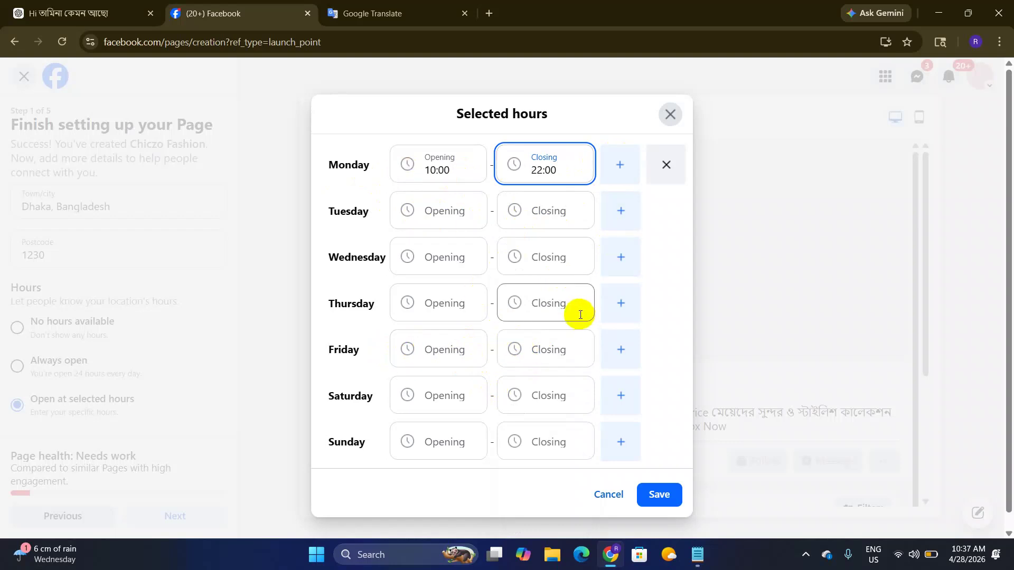
pyautogui.click(657, 497)
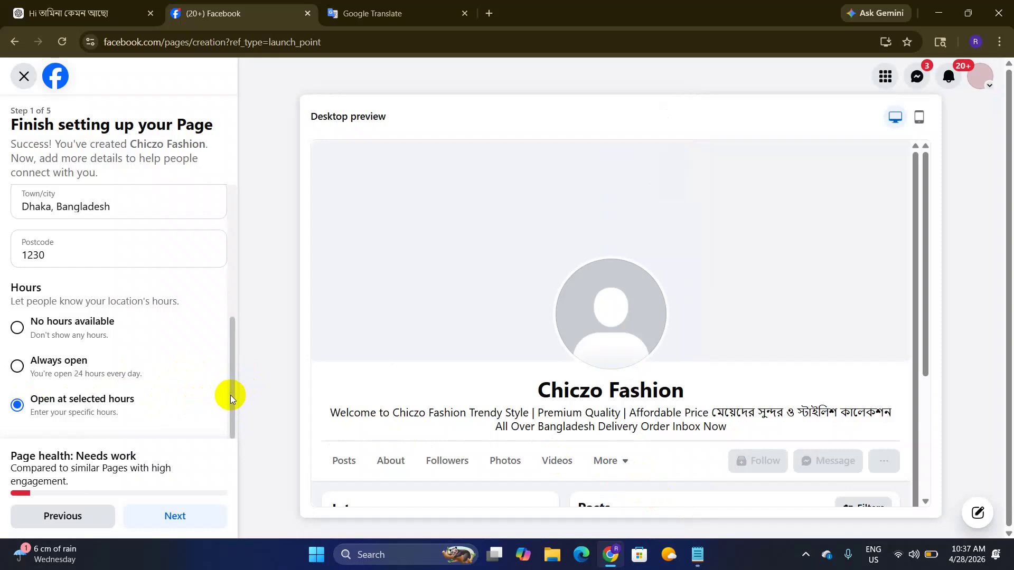
# Step: Switch the Page's Hours to 'Always open' and review the filled-in contact details
pyautogui.click(20, 368)
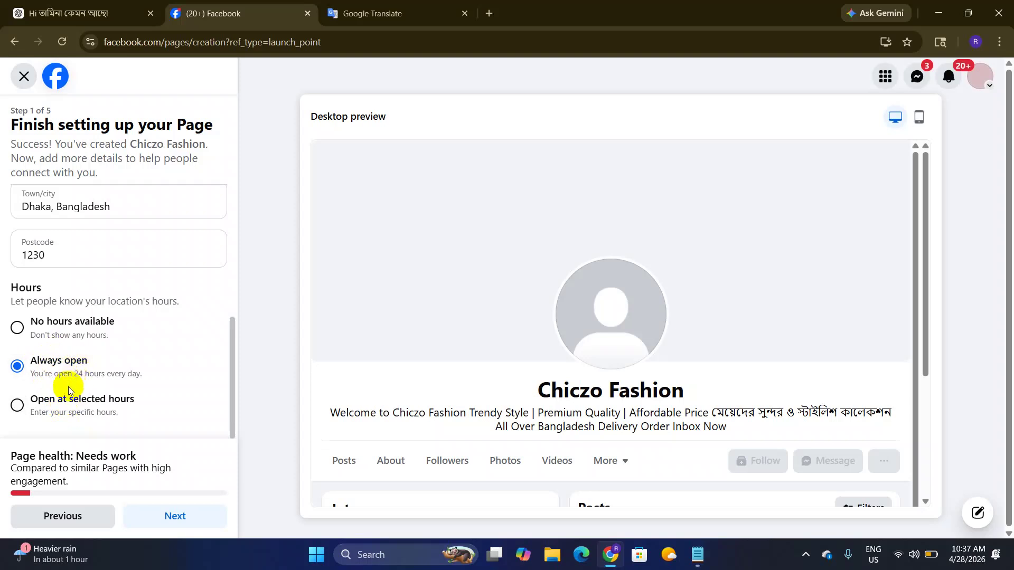
pyautogui.click(80, 381)
pyautogui.scroll(5, 157, 395)
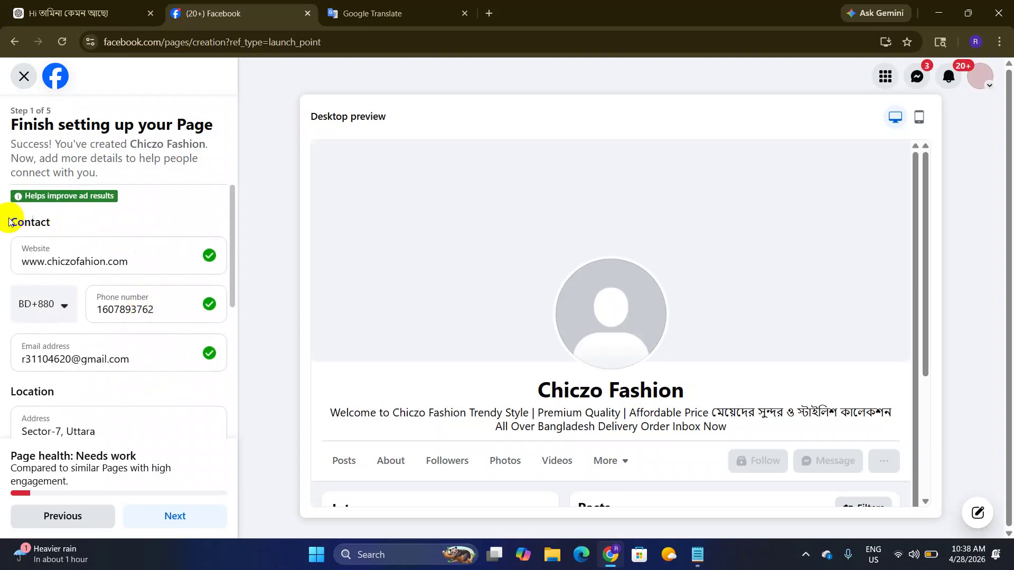
pyautogui.moveTo(6, 221); pyautogui.dragTo(102, 220)
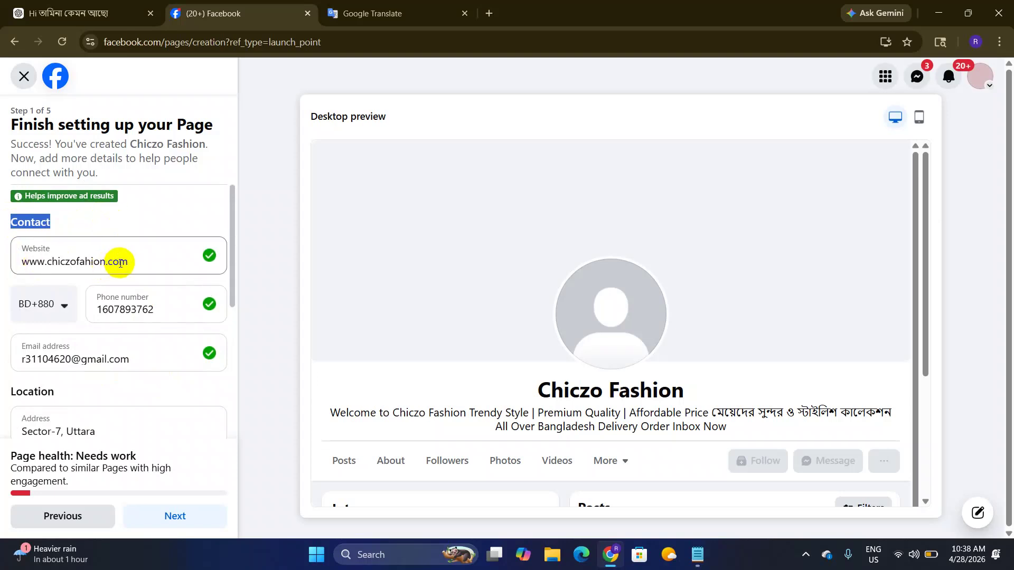
pyautogui.click(136, 309)
pyautogui.scroll(-1, 143, 316)
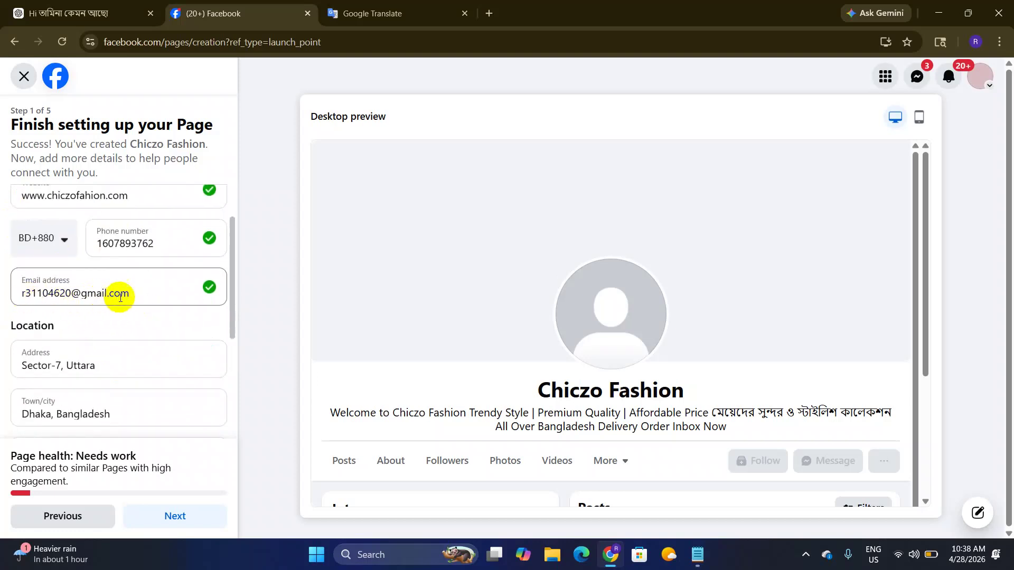
pyautogui.scroll(-1, 111, 307)
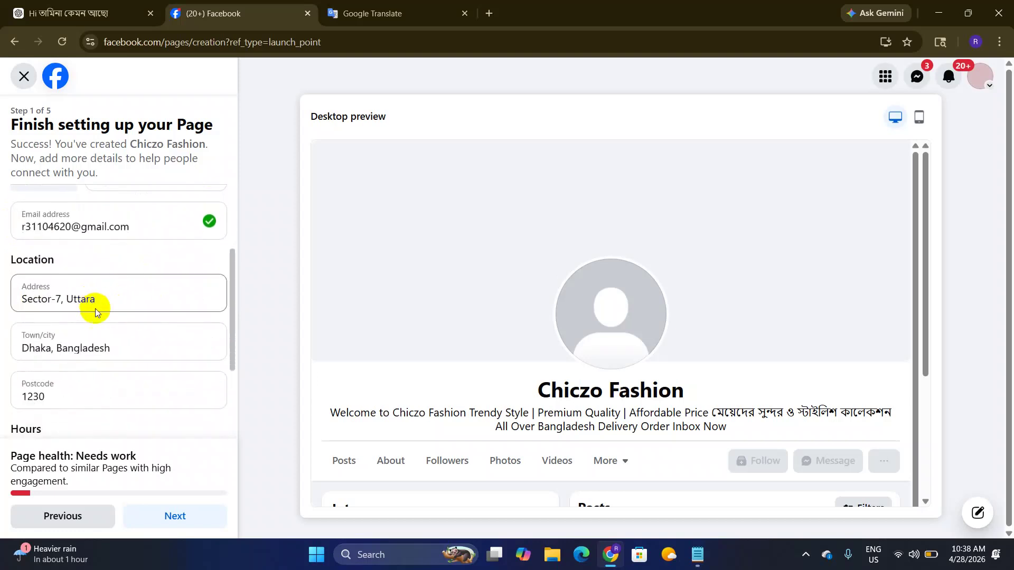
pyautogui.scroll(-3, 95, 308)
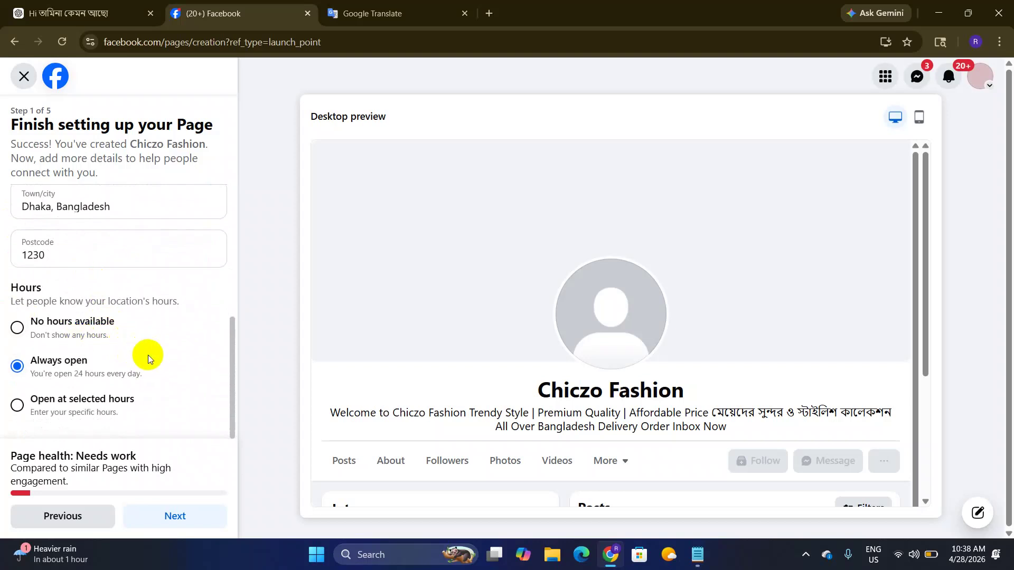
# Step: Move to the customisation step and browse the Page's action button options
pyautogui.click(193, 522)
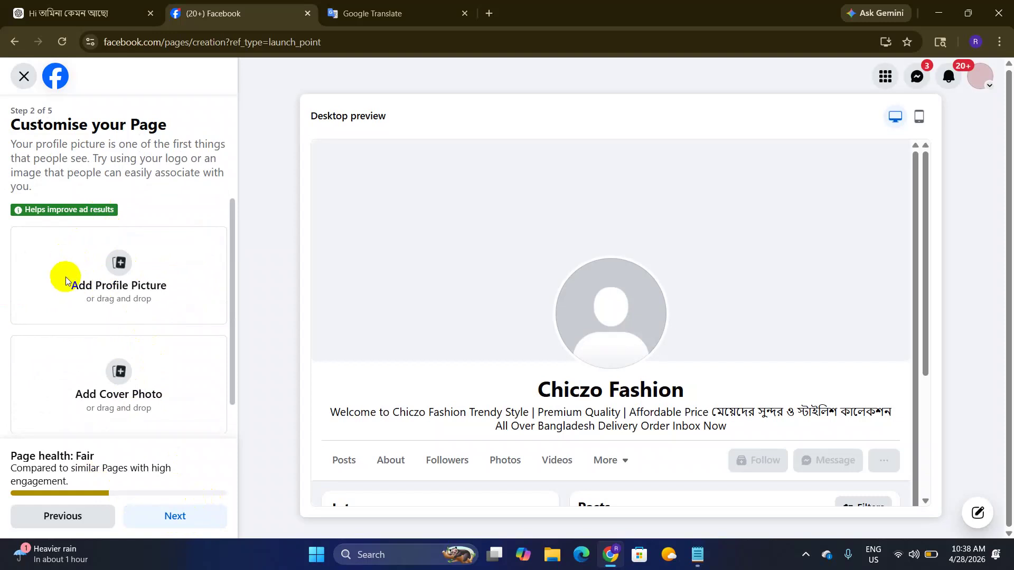
pyautogui.scroll(-1, 86, 293)
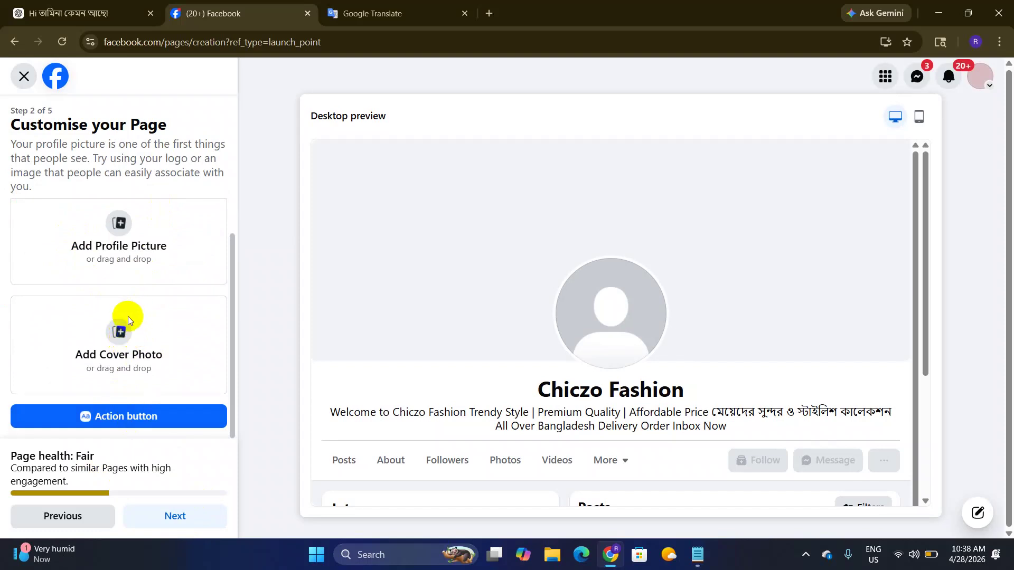
pyautogui.click(108, 418)
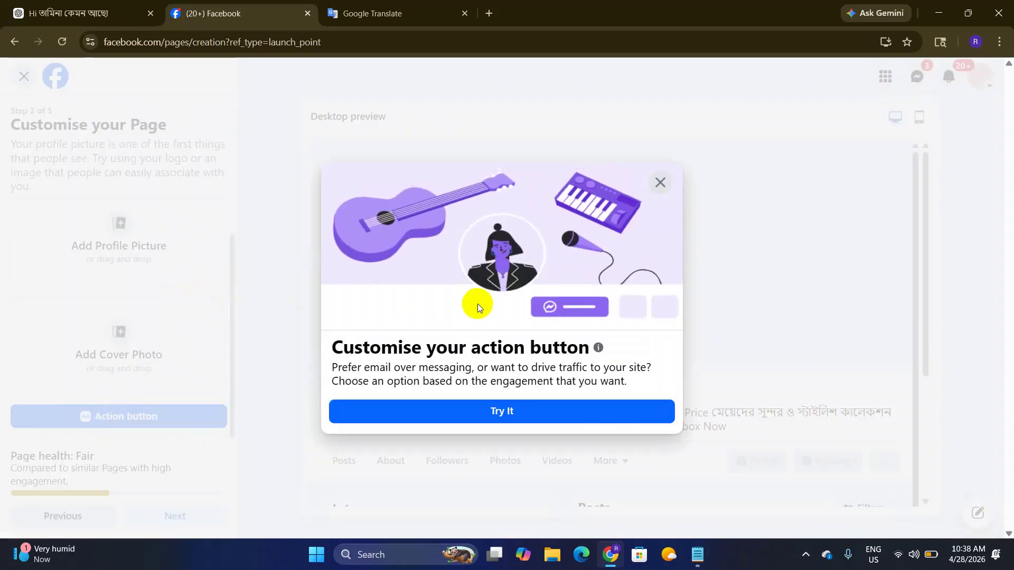
pyautogui.click(477, 411)
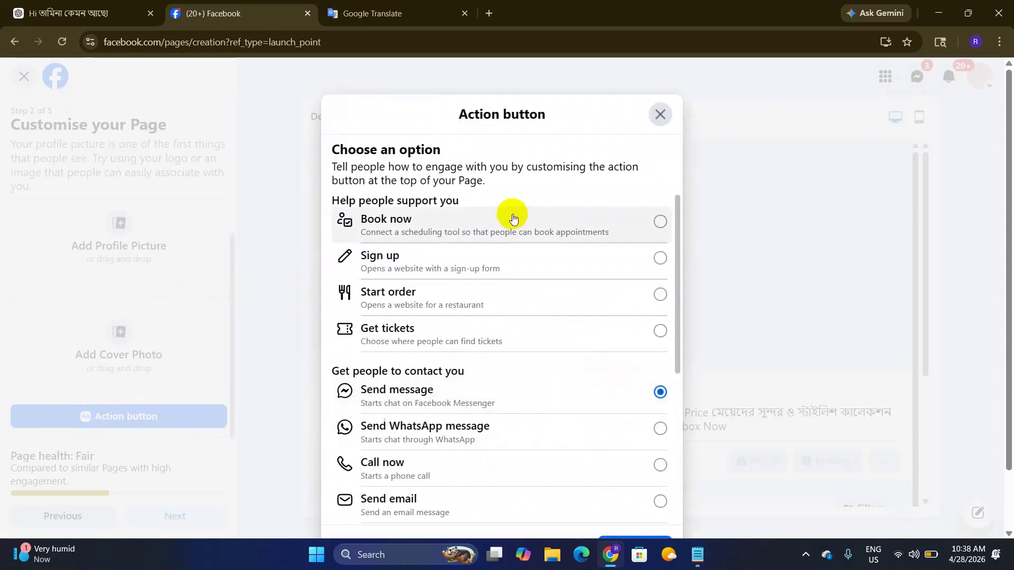
pyautogui.scroll(-5, 514, 356)
pyautogui.scroll(5, 521, 456)
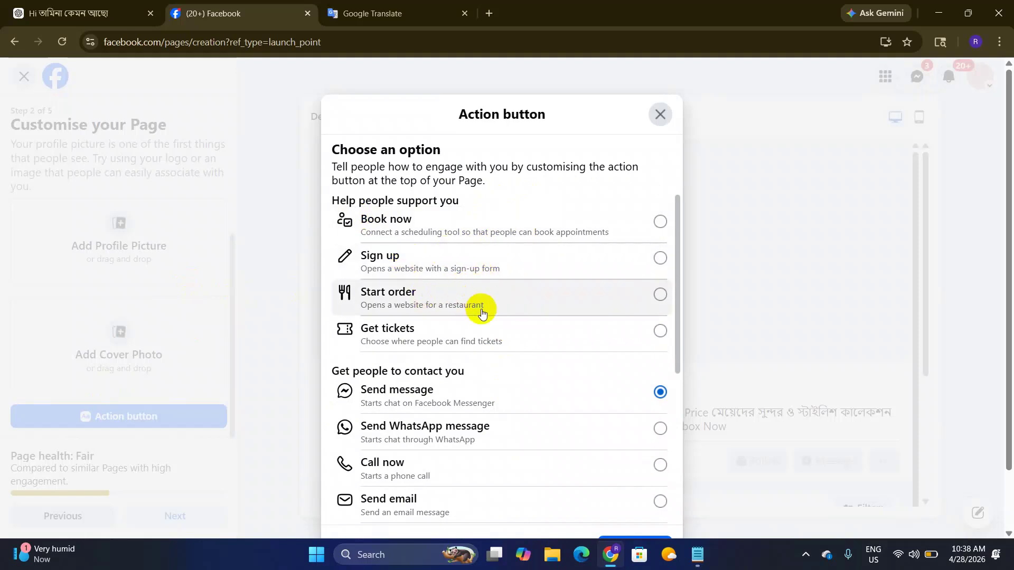
pyautogui.scroll(-1, 476, 319)
pyautogui.scroll(-2, 376, 305)
pyautogui.scroll(-3, 398, 354)
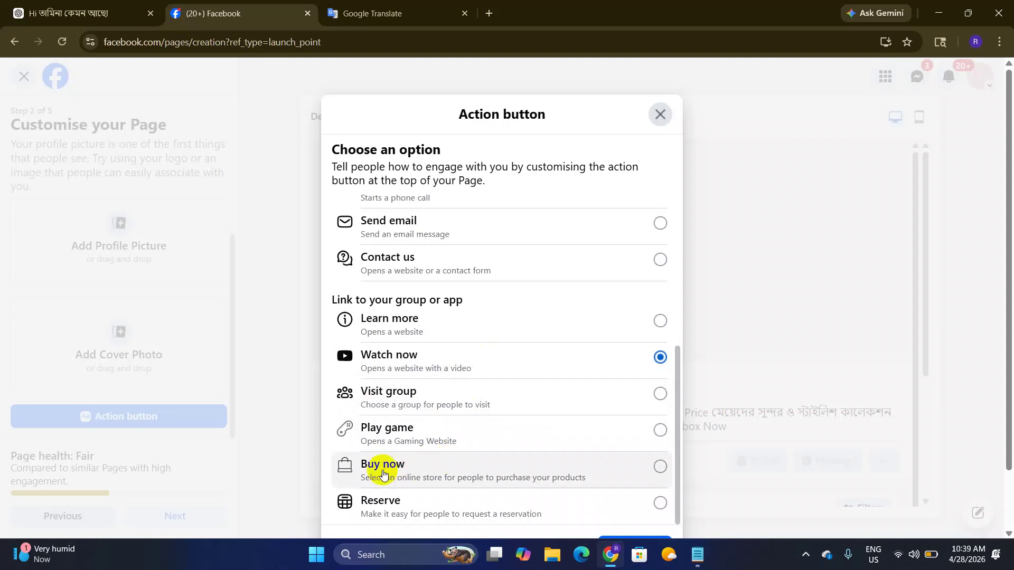
pyautogui.scroll(4, 402, 428)
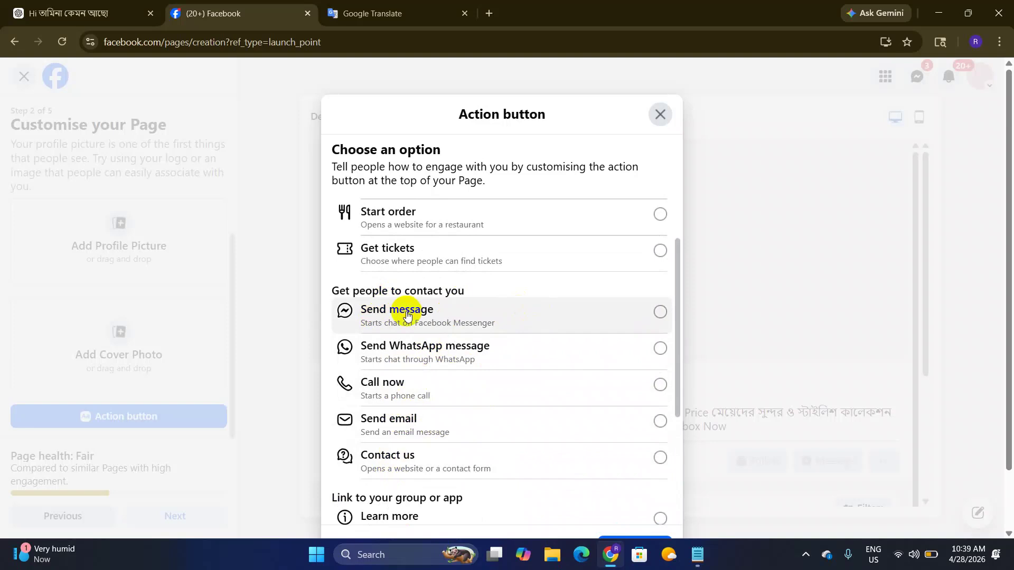
# Step: Save 'Send message' as the Page's action button and advance past customisation
pyautogui.click(659, 312)
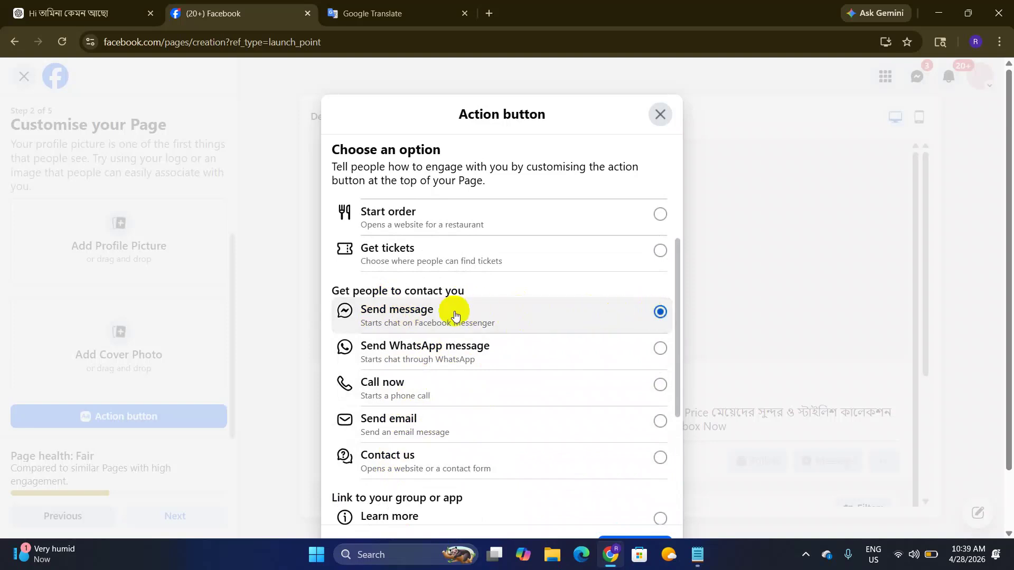
pyautogui.scroll(-3, 525, 335)
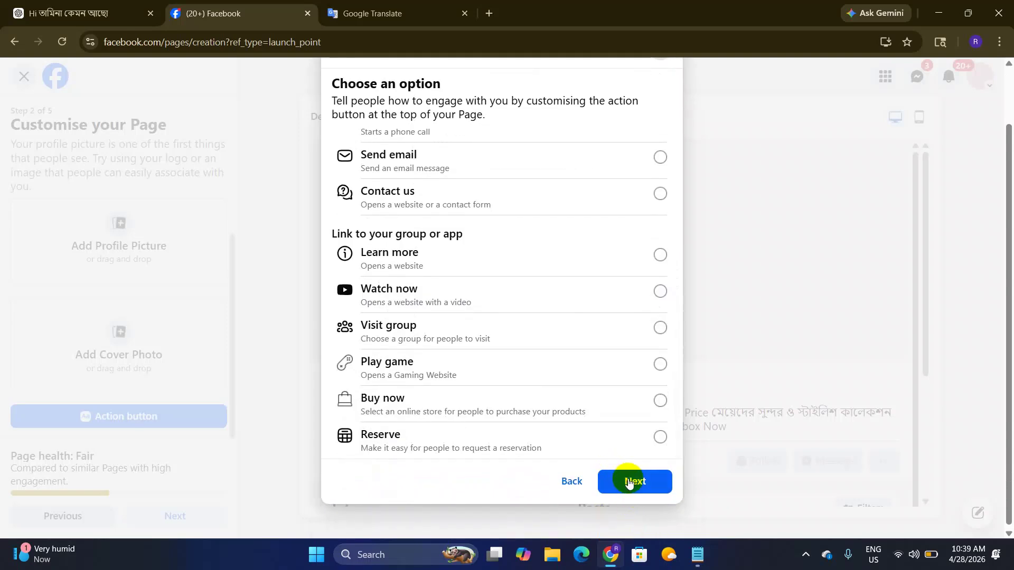
pyautogui.click(626, 480)
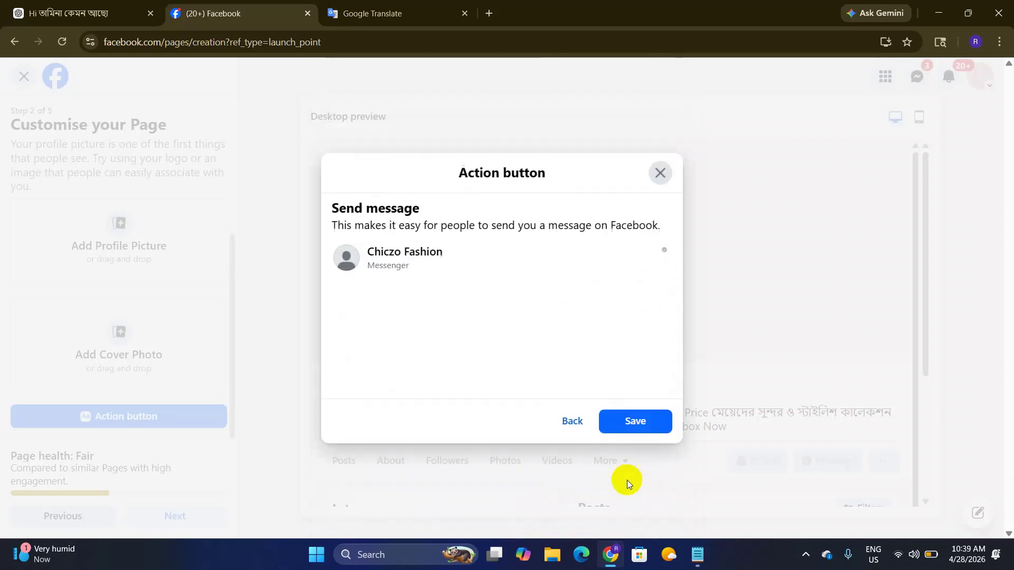
pyautogui.click(631, 421)
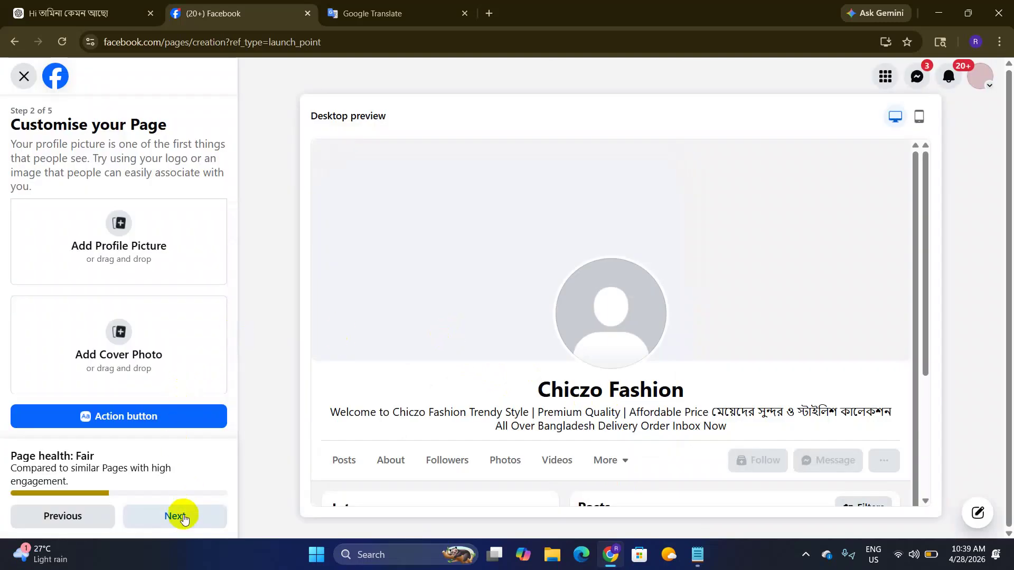
pyautogui.click(183, 520)
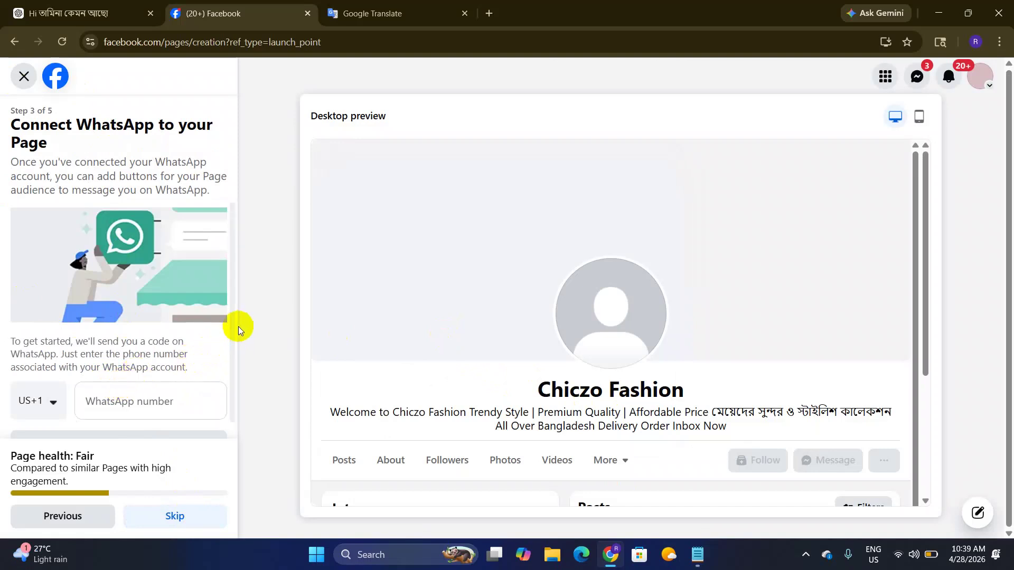
# Step: Leave the WhatsApp number empty and skip to 'Build your Page audience'
pyautogui.moveTo(234, 334); pyautogui.dragTo(234, 394)
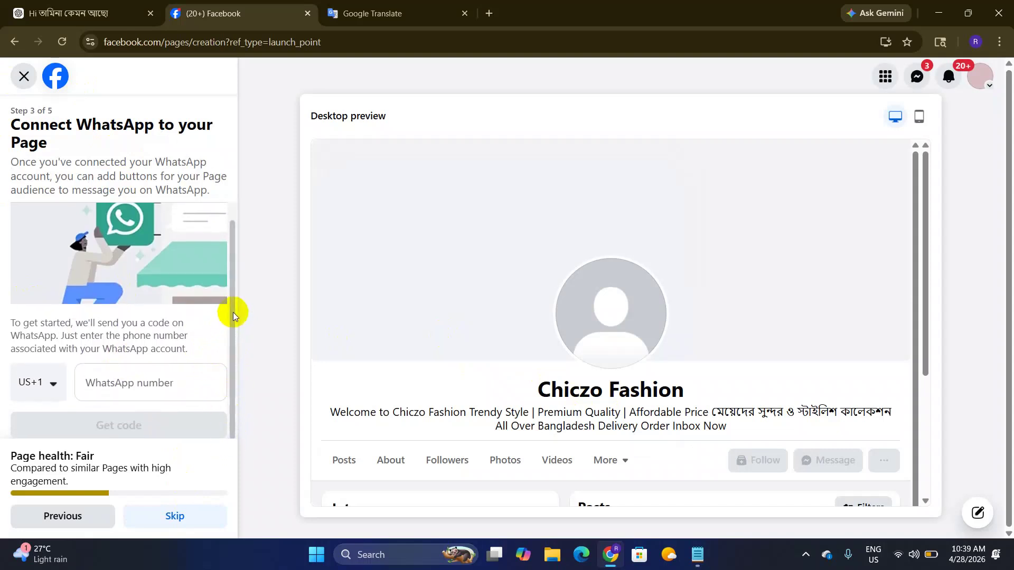
pyautogui.moveTo(233, 312); pyautogui.dragTo(237, 241)
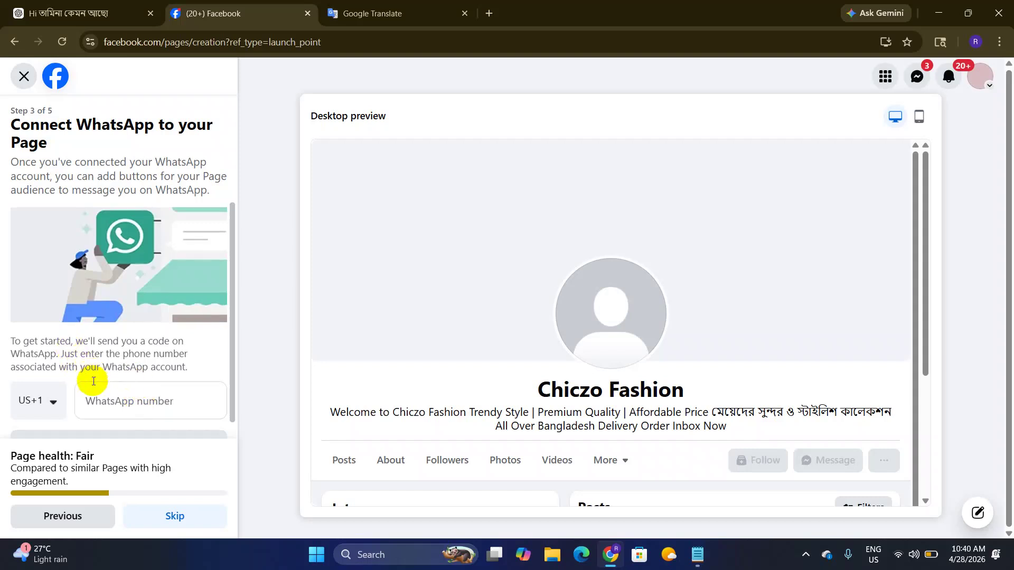
pyautogui.scroll(-1, 105, 388)
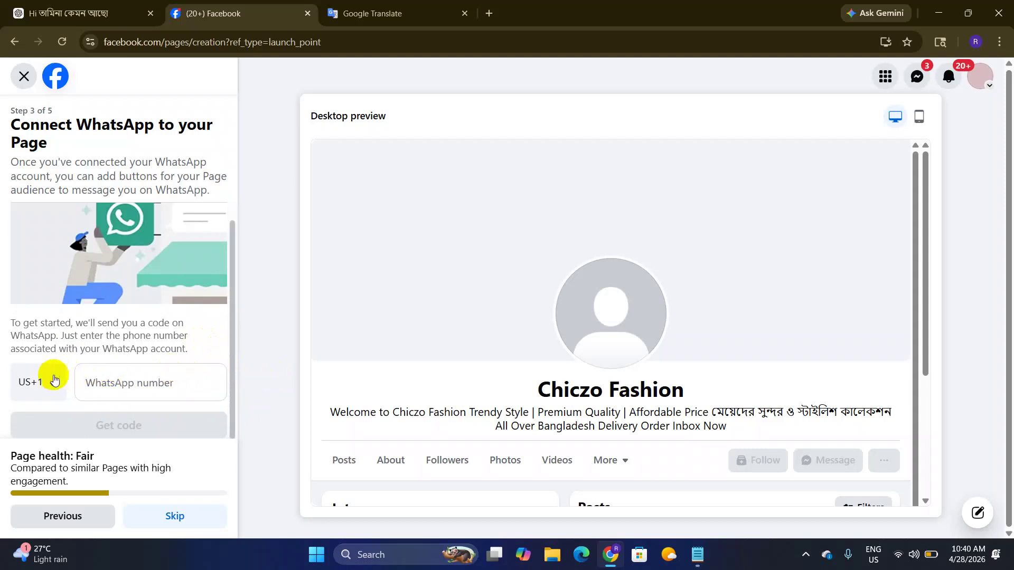
pyautogui.click(174, 518)
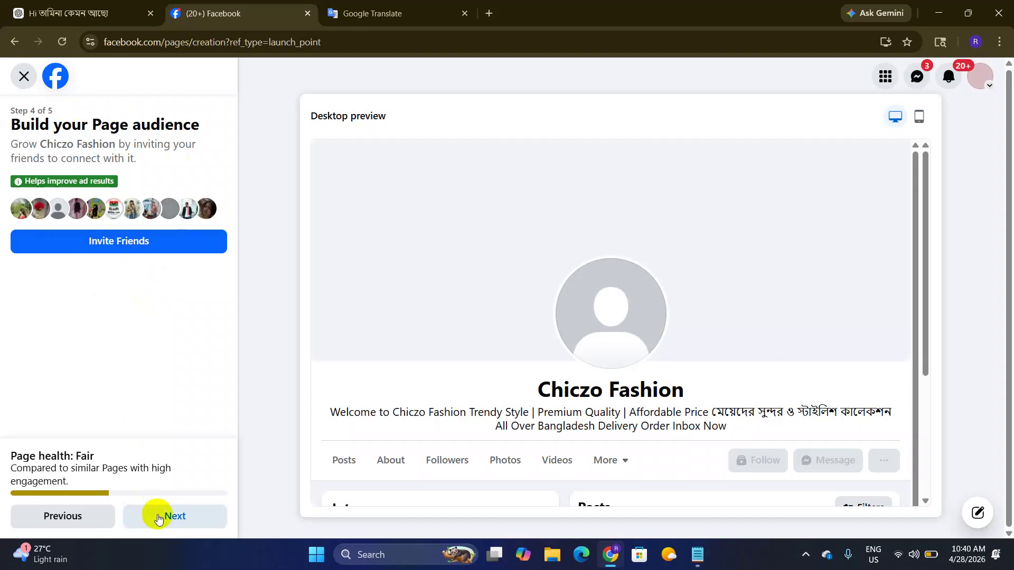
# Step: Send Page invitations to all 1000 friends, then continue to step 5
pyautogui.click(141, 241)
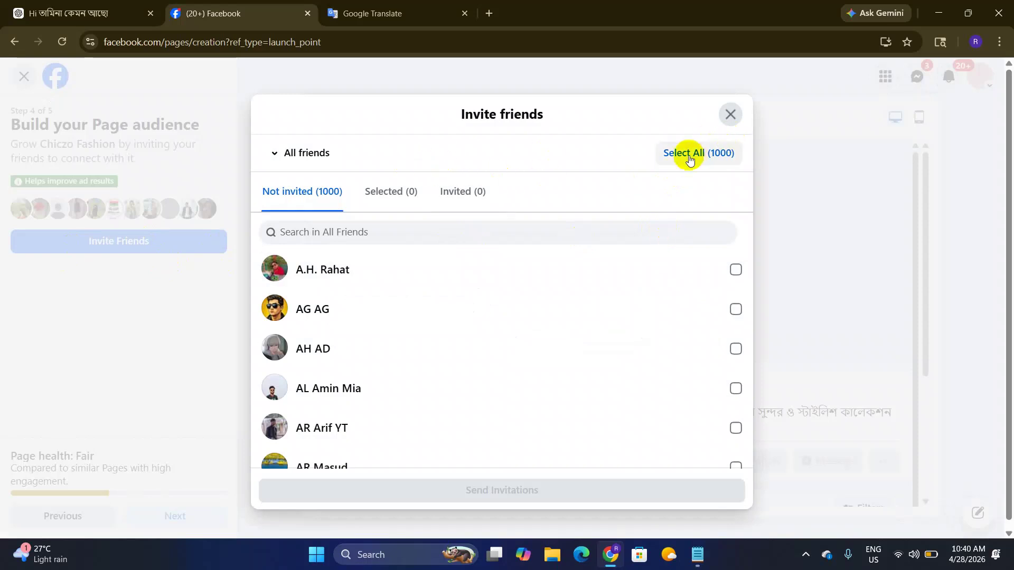
pyautogui.click(686, 154)
pyautogui.scroll(-1, 627, 340)
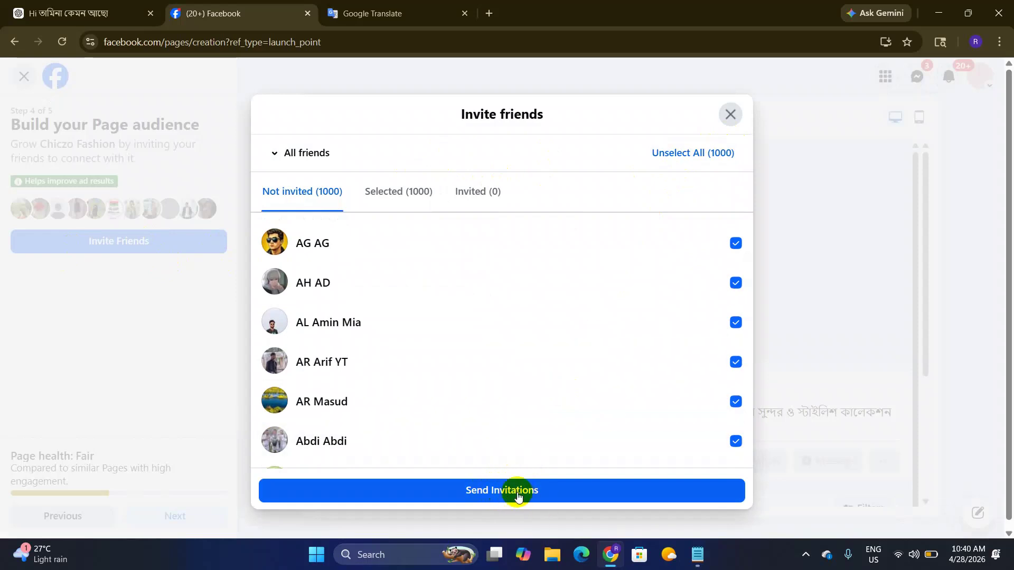
pyautogui.click(516, 491)
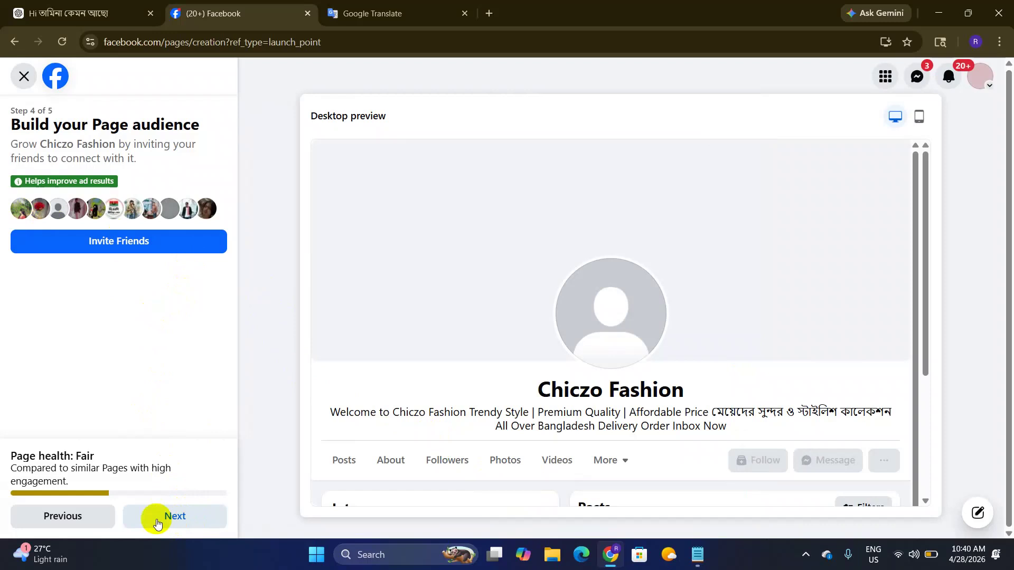
pyautogui.click(211, 521)
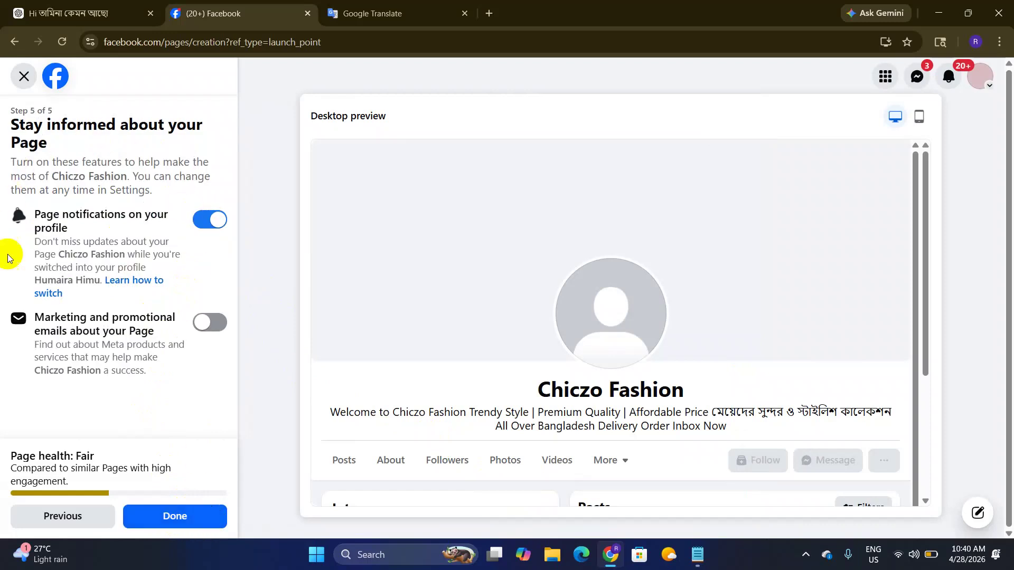
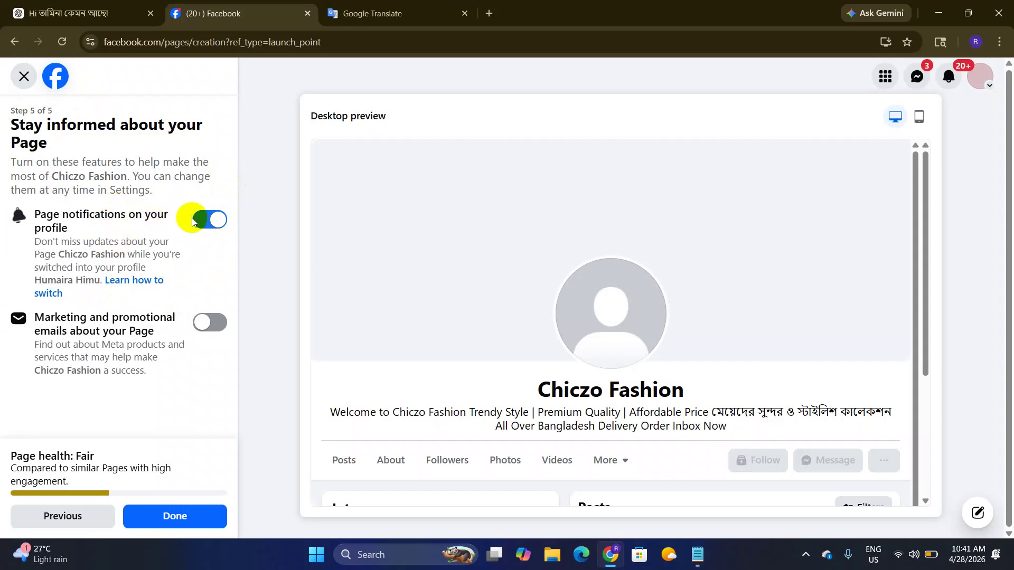
# Step: Finish the Chiczo Fashion Page creation wizard with Done
pyautogui.click(156, 519)
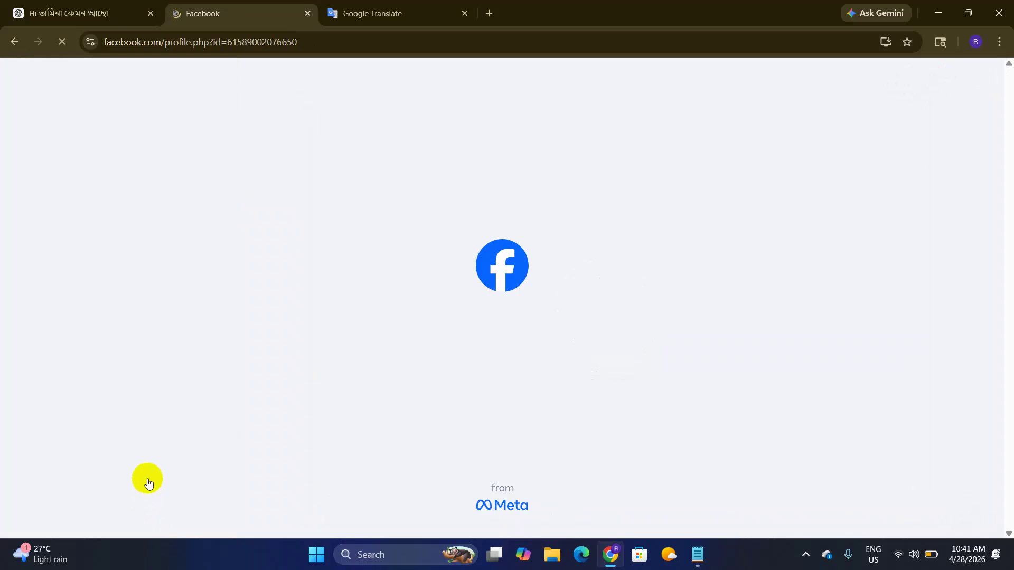
pyautogui.scroll(-4, 411, 332)
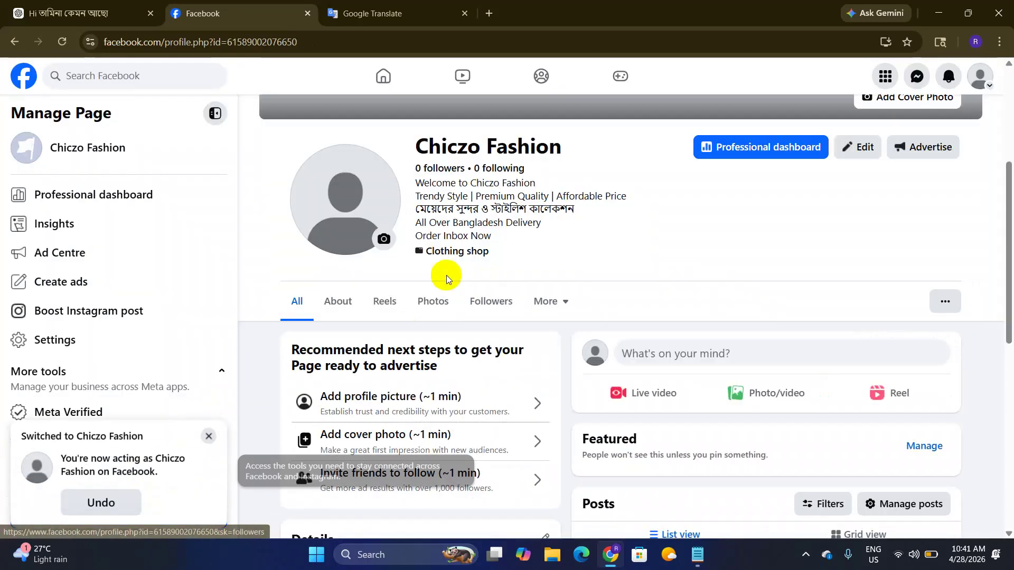
pyautogui.scroll(3, 549, 259)
pyautogui.scroll(2, 421, 194)
pyautogui.scroll(-7, 351, 158)
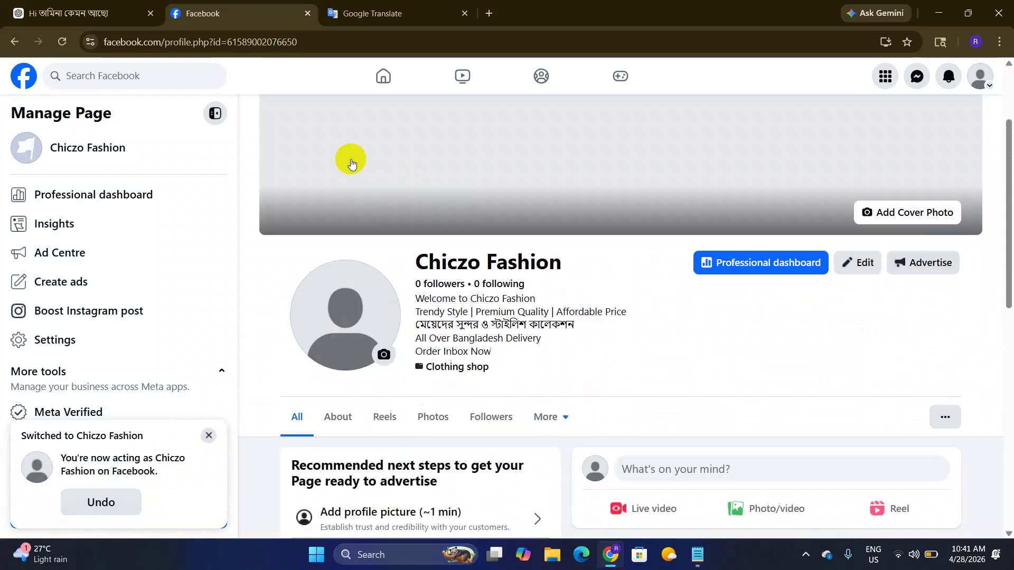
pyautogui.scroll(7, 347, 232)
# Step: Open the Chiczo Fashion Page from the home sidebar and review its bio, category and contact details
pyautogui.click(383, 76)
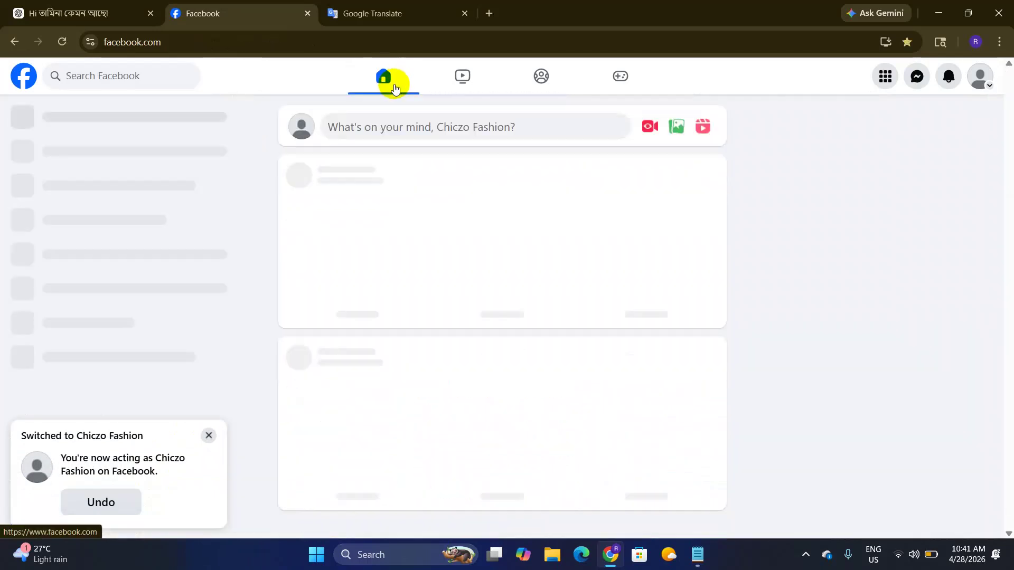
pyautogui.click(50, 124)
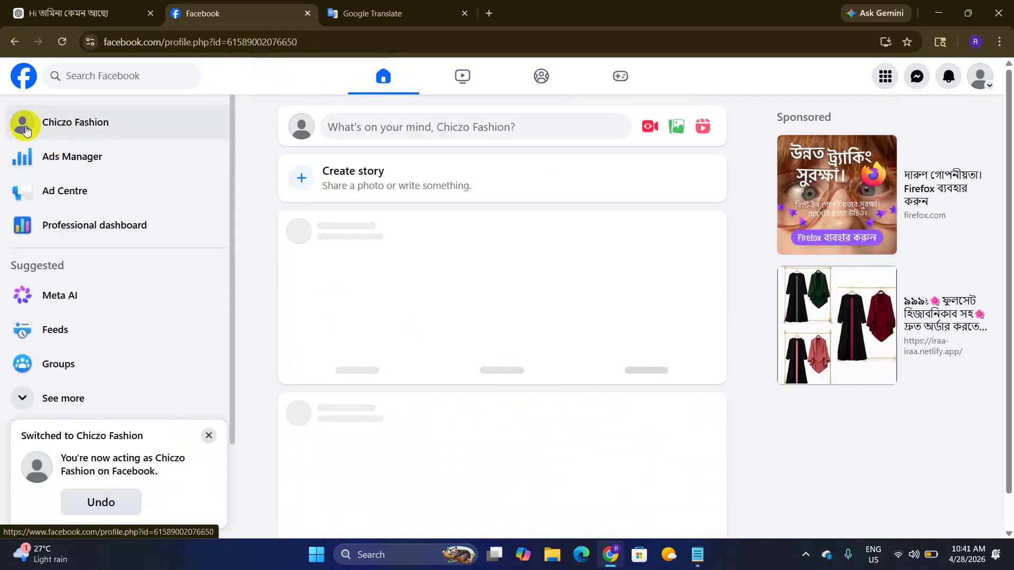
pyautogui.scroll(4, 374, 261)
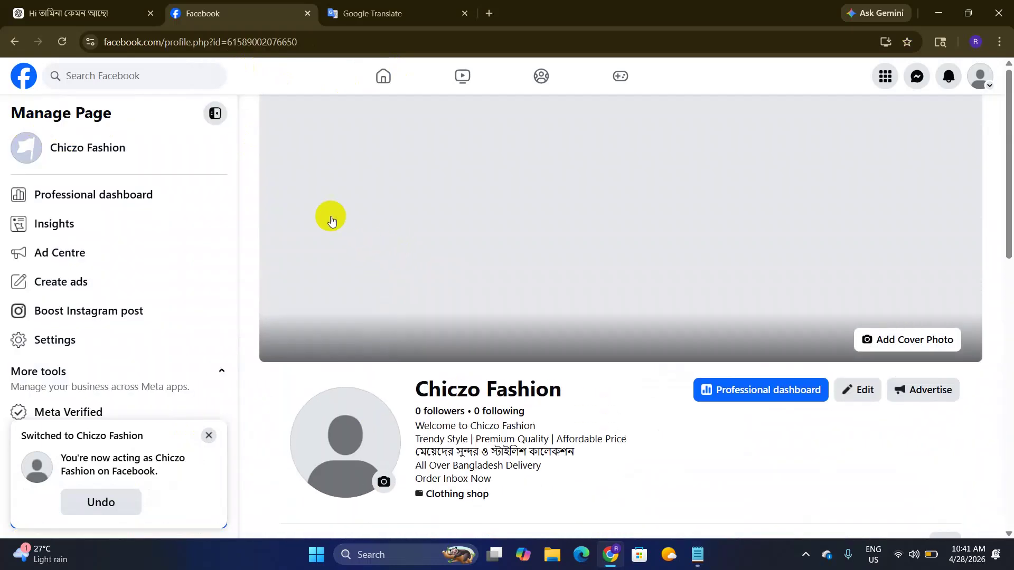
pyautogui.scroll(-2, 394, 254)
pyautogui.scroll(-5, 380, 274)
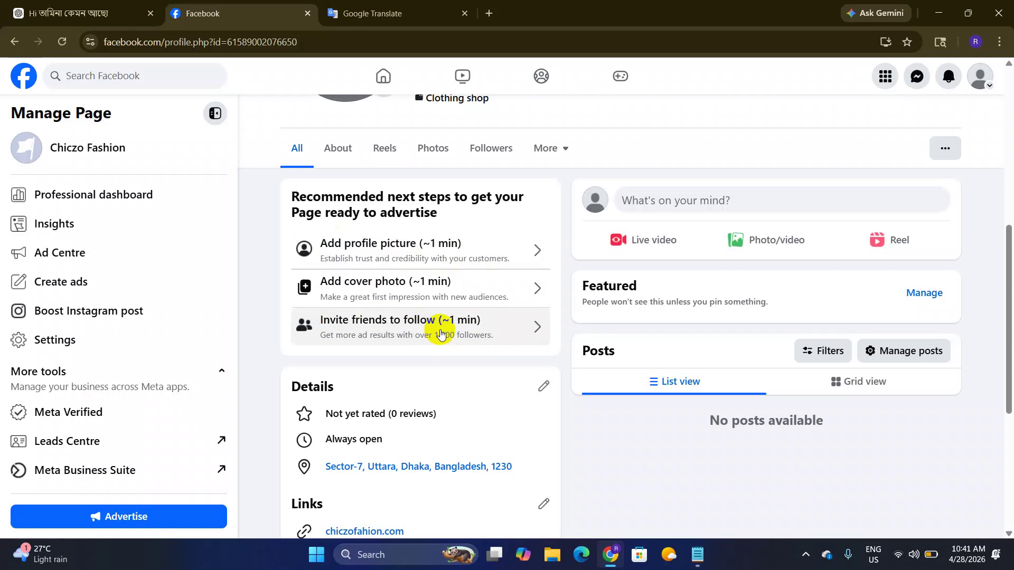
pyautogui.scroll(-3, 417, 314)
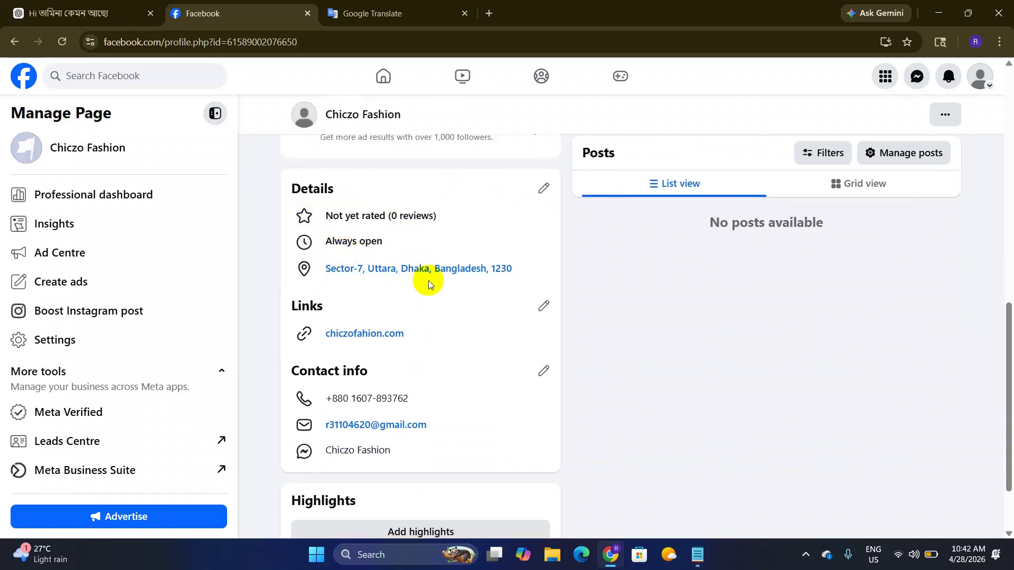
pyautogui.scroll(-2, 338, 385)
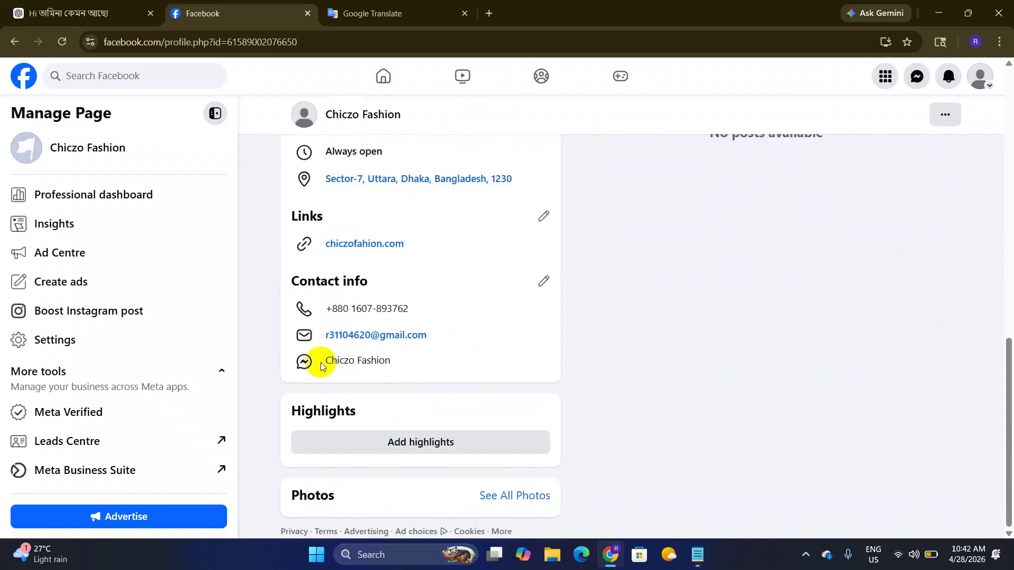
pyautogui.click(407, 365)
pyautogui.moveTo(407, 365); pyautogui.dragTo(458, 294)
pyautogui.click(459, 294)
pyautogui.scroll(8, 413, 304)
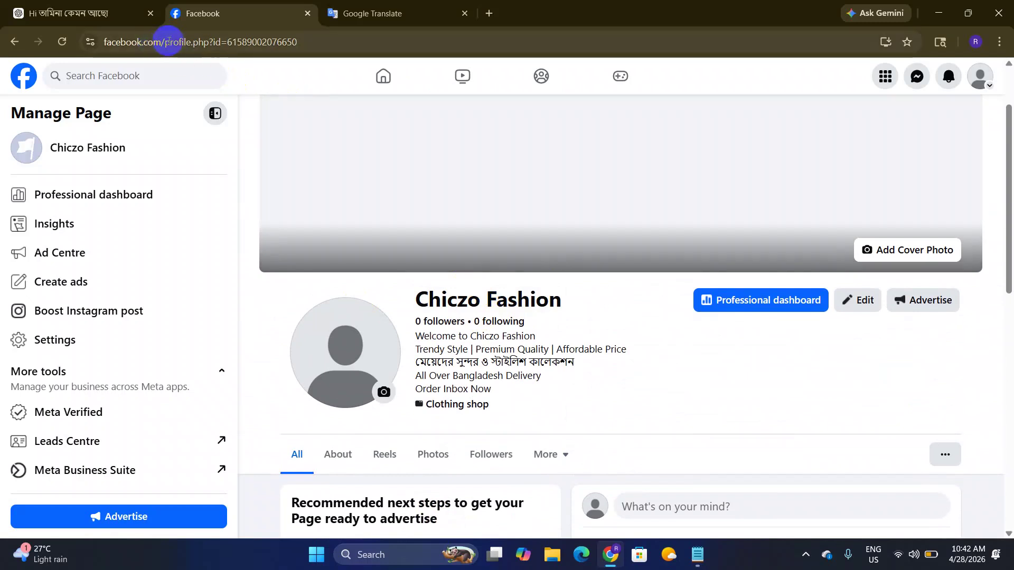
# Step: Load the 'monarulislamofficial' Page by replacing the Page id in the web address
pyautogui.moveTo(164, 42); pyautogui.dragTo(339, 43)
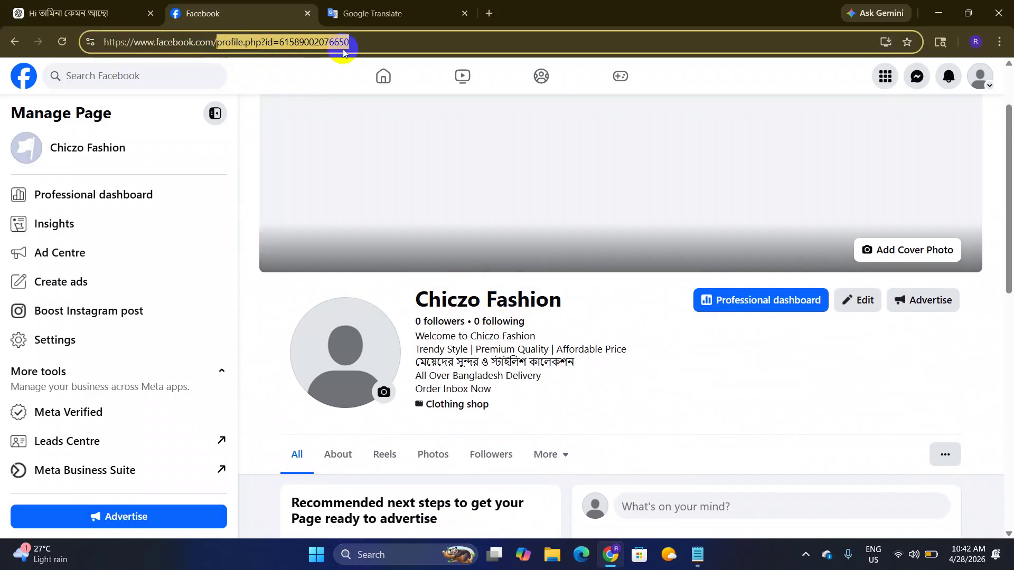
pyautogui.click(226, 42)
pyautogui.moveTo(216, 42); pyautogui.dragTo(443, 57)
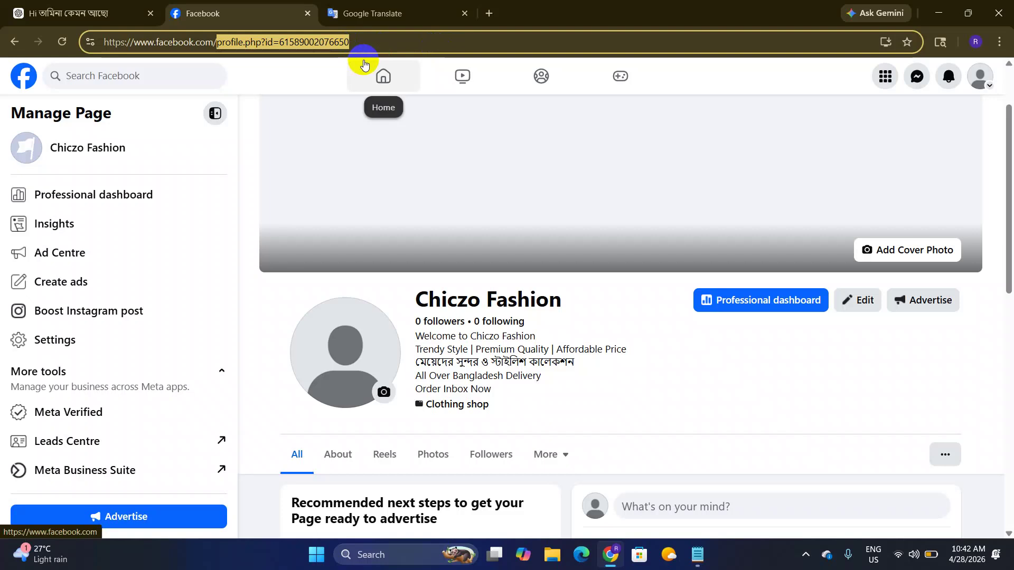
pyautogui.write('monarulislamofficial')
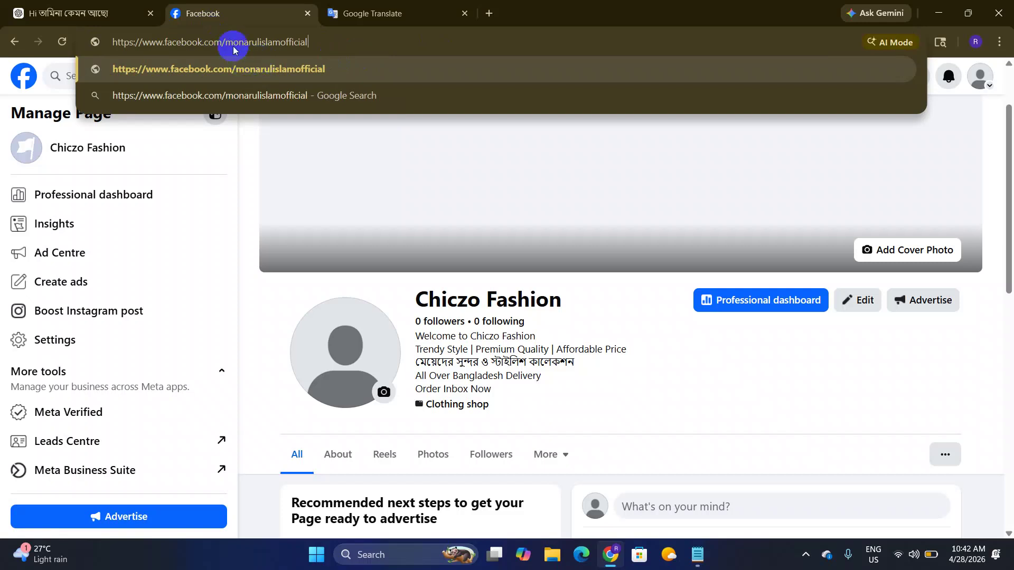
pyautogui.moveTo(222, 42); pyautogui.dragTo(339, 45)
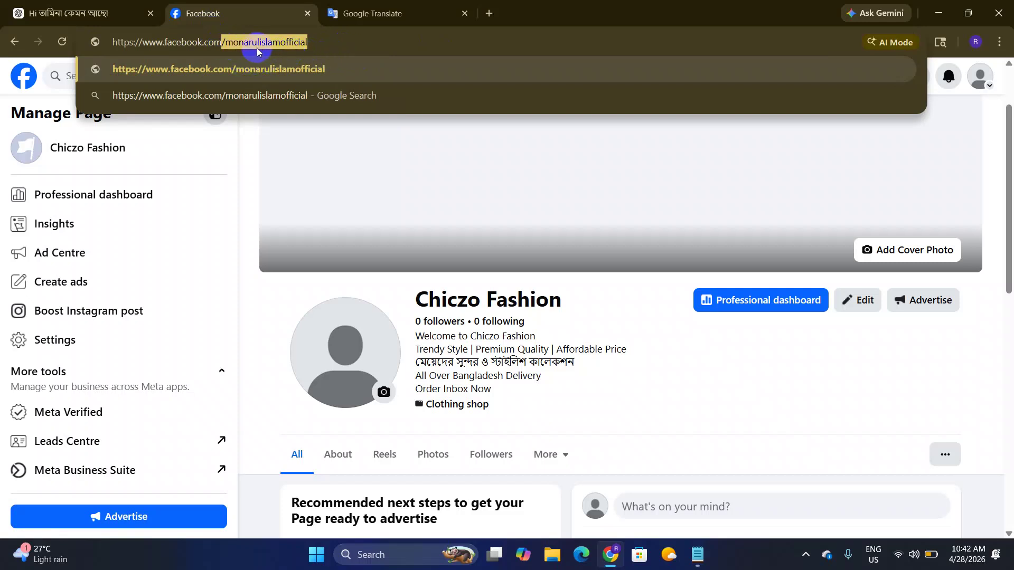
pyautogui.click(227, 42)
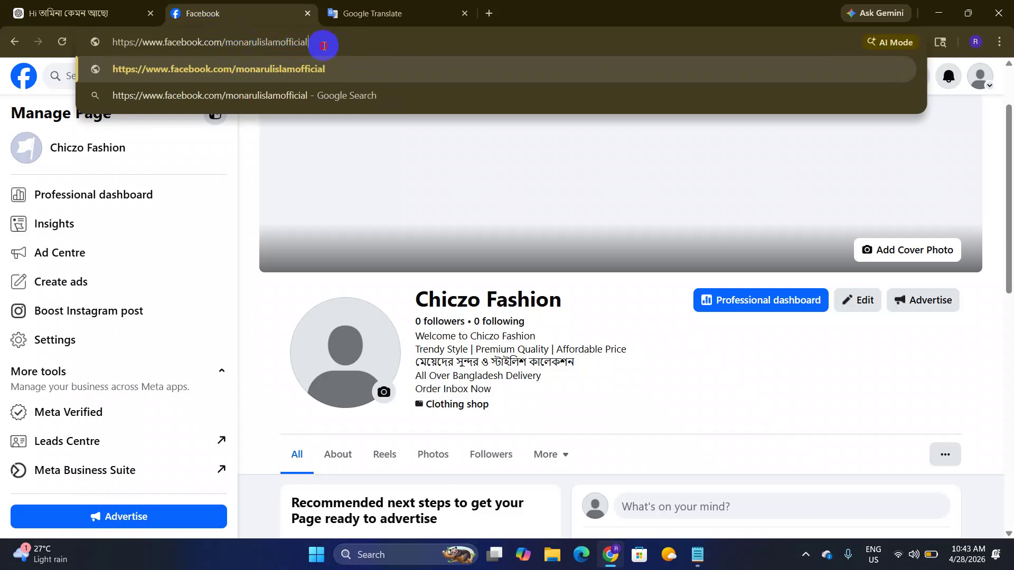
pyautogui.press('Return')
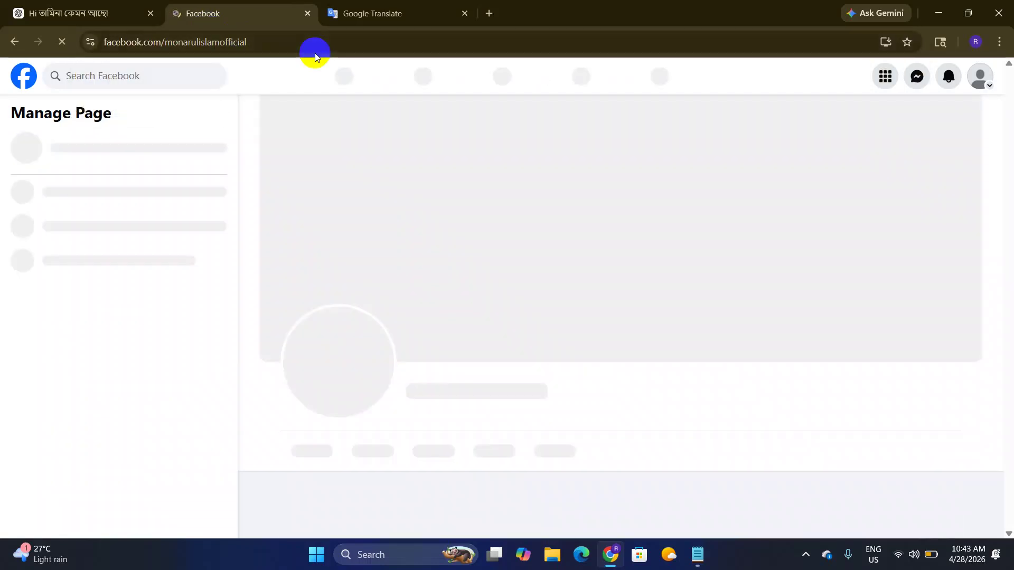
# Step: Look over the digital creator's Page, then return to the home feed
pyautogui.scroll(-4, 376, 220)
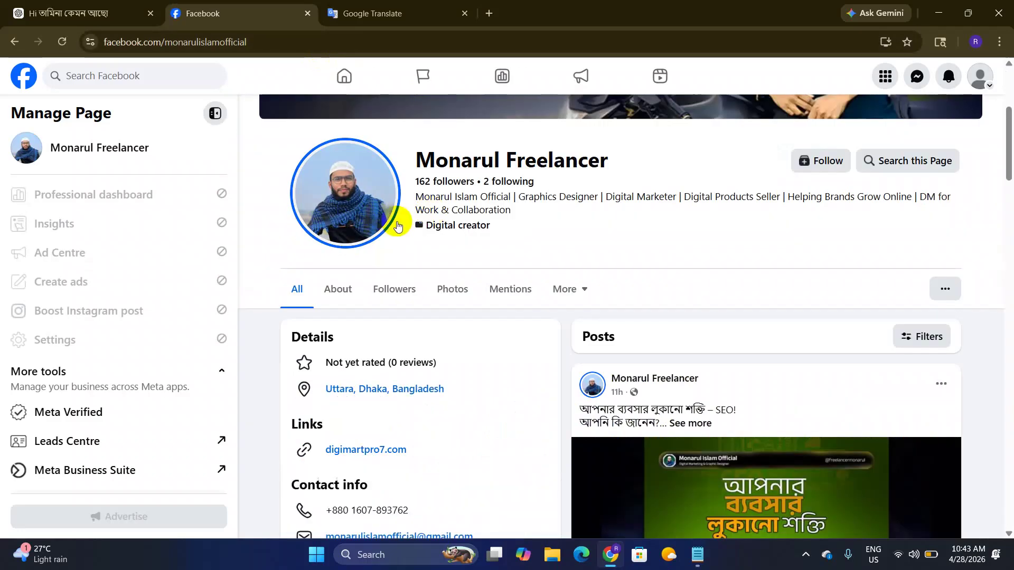
pyautogui.scroll(4, 397, 227)
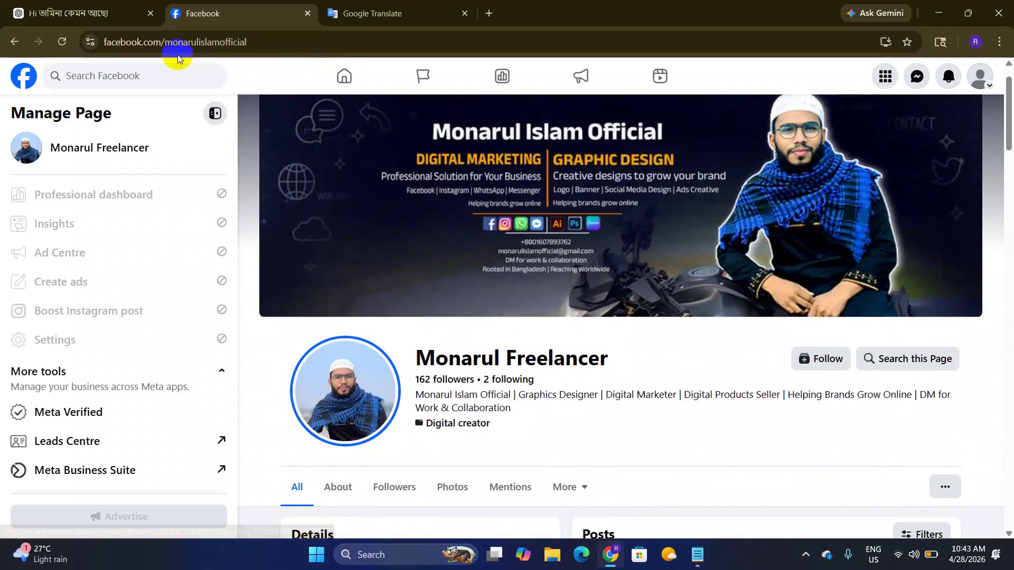
pyautogui.doubleClick(294, 42)
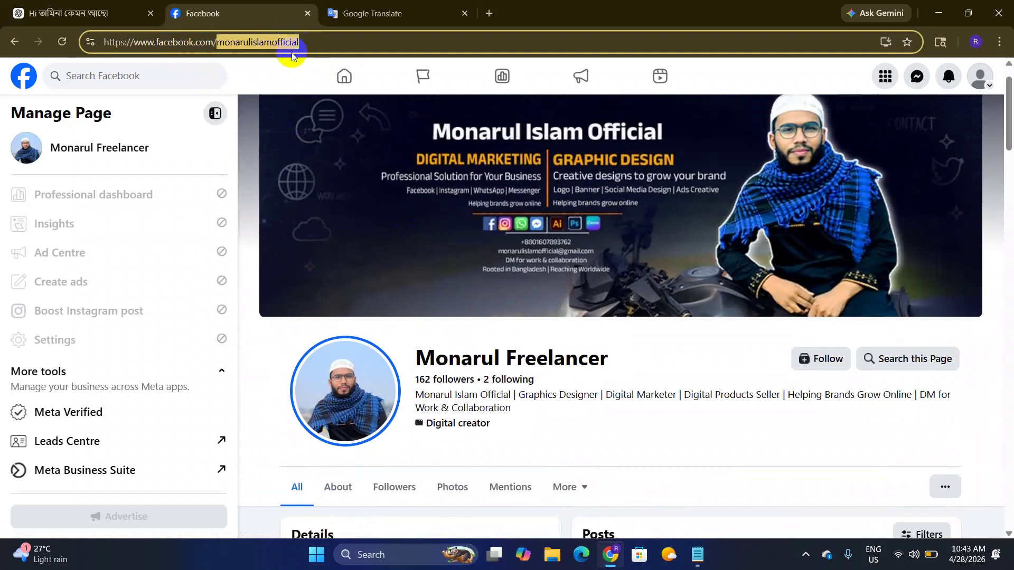
pyautogui.click(359, 84)
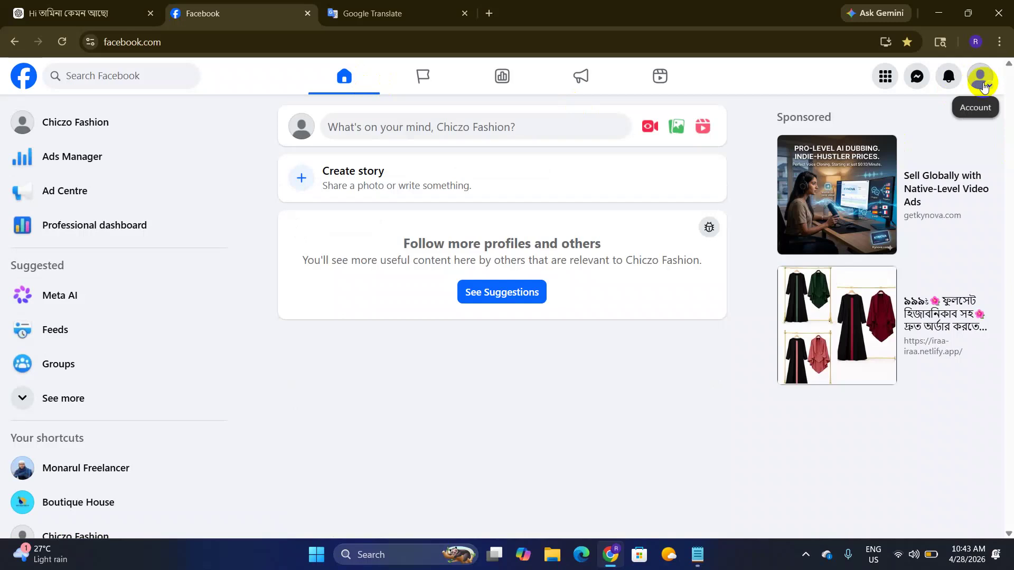
# Step: Open Settings & privacy > Settings > Page setup and the Chiczo Fashion Name settings
pyautogui.click(983, 87)
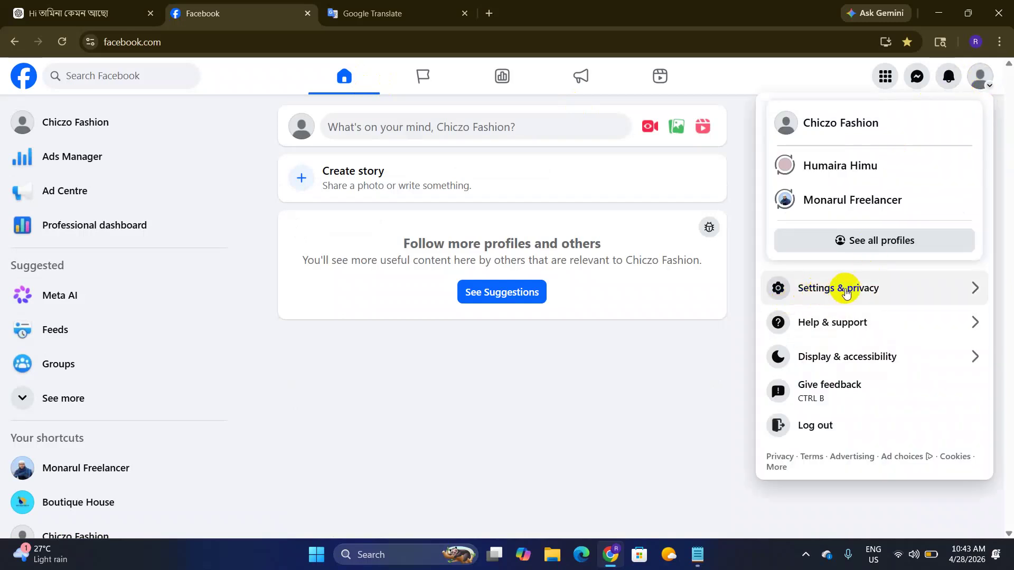
pyautogui.click(878, 289)
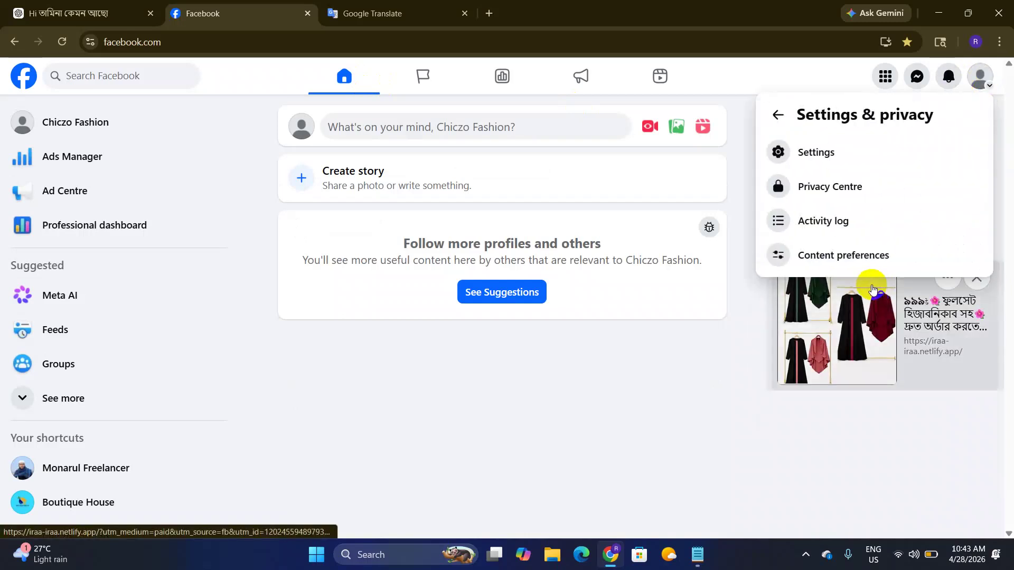
pyautogui.click(855, 152)
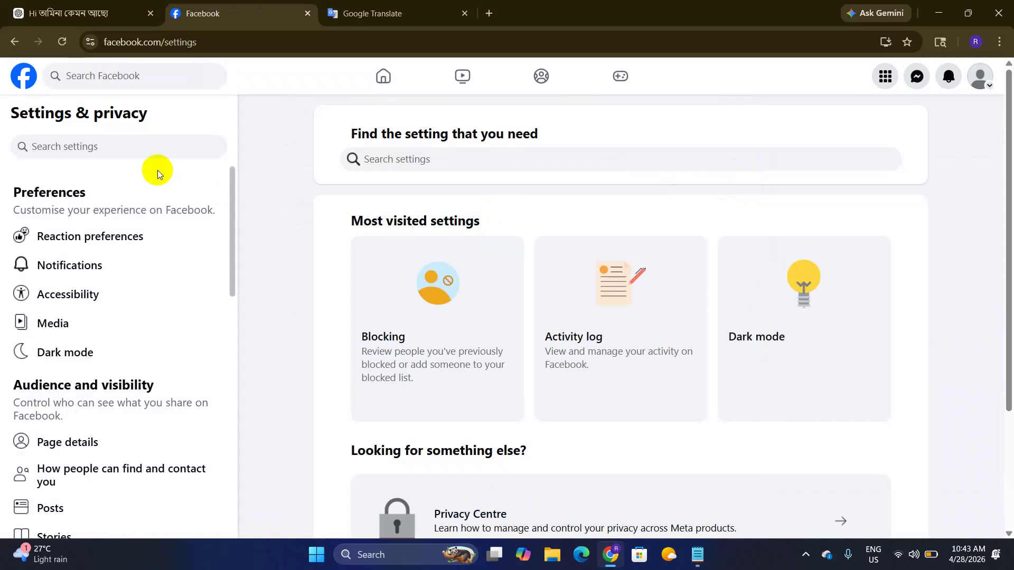
pyautogui.scroll(-5, 74, 267)
pyautogui.click(60, 313)
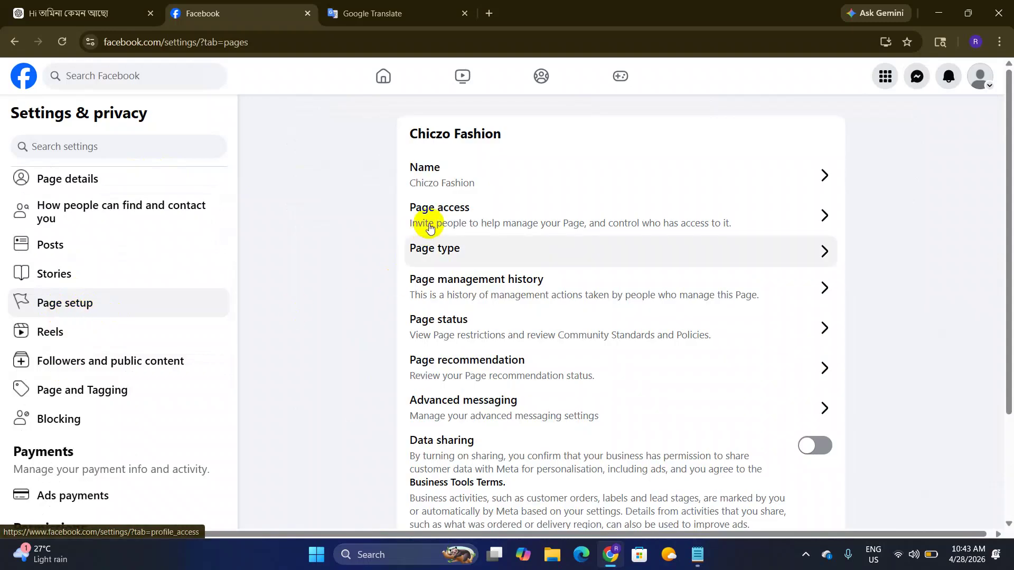
pyautogui.click(457, 177)
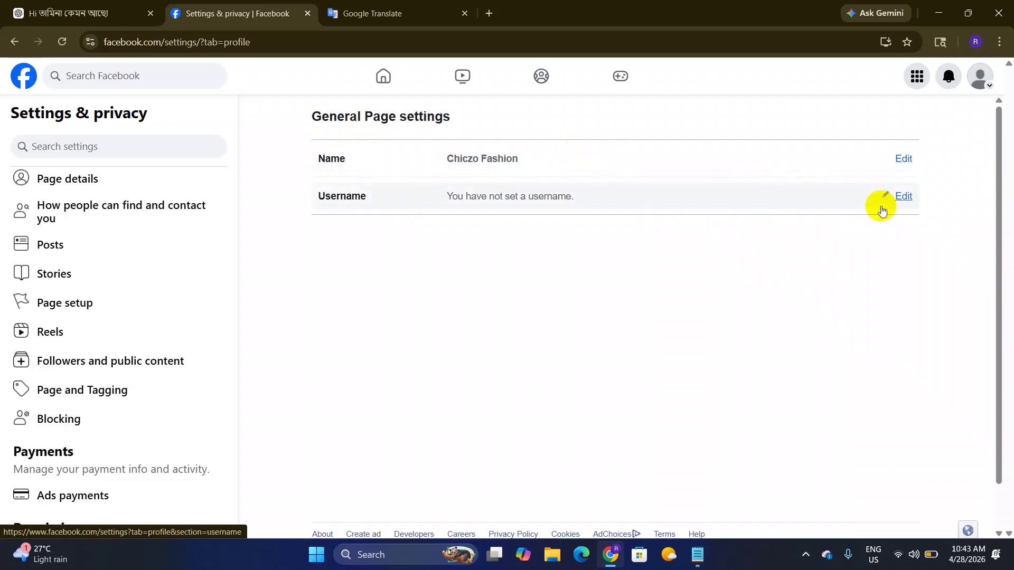
# Step: Enter 'chiczofashion' as the Page username and save it
pyautogui.click(902, 198)
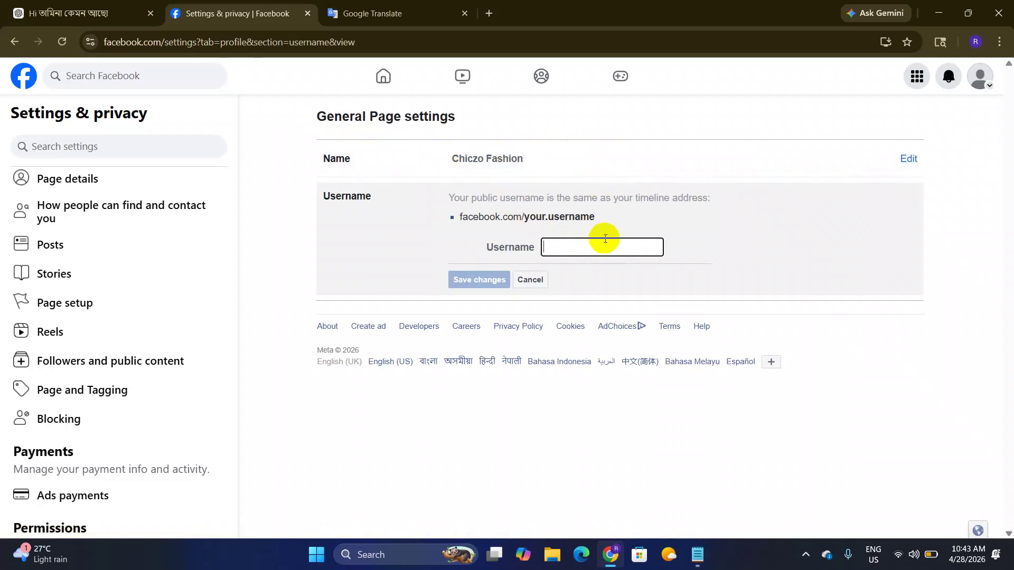
pyautogui.write('chi')
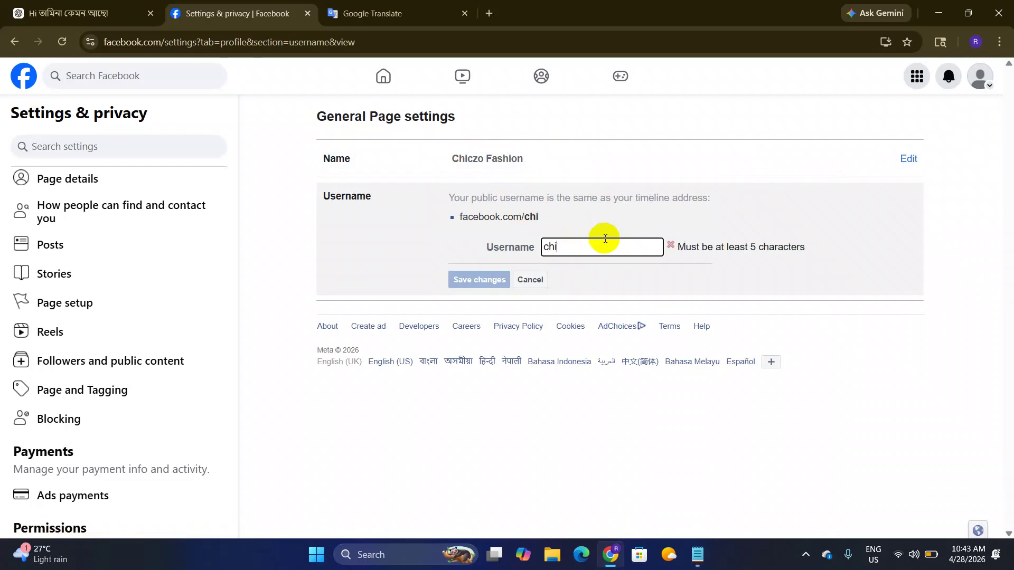
pyautogui.write('czofashion')
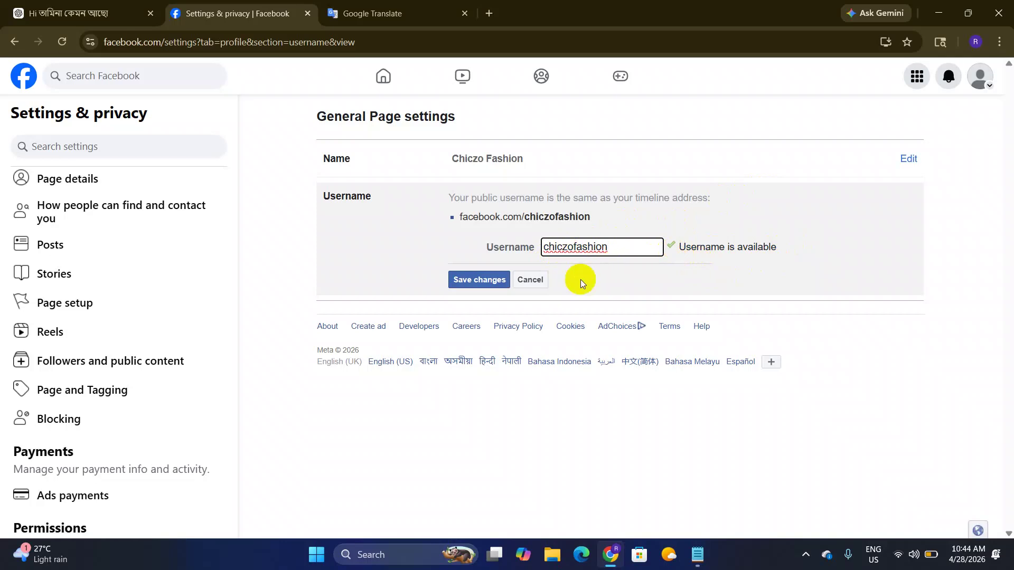
pyautogui.click(483, 279)
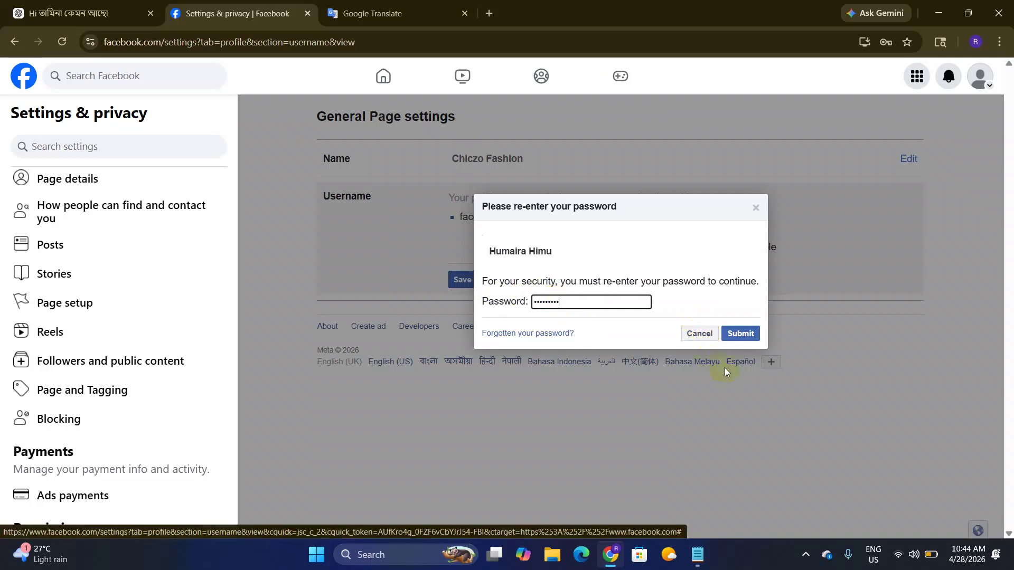
# Step: Confirm the username change with the account password and decline Chrome's offer to save it
pyautogui.click(733, 341)
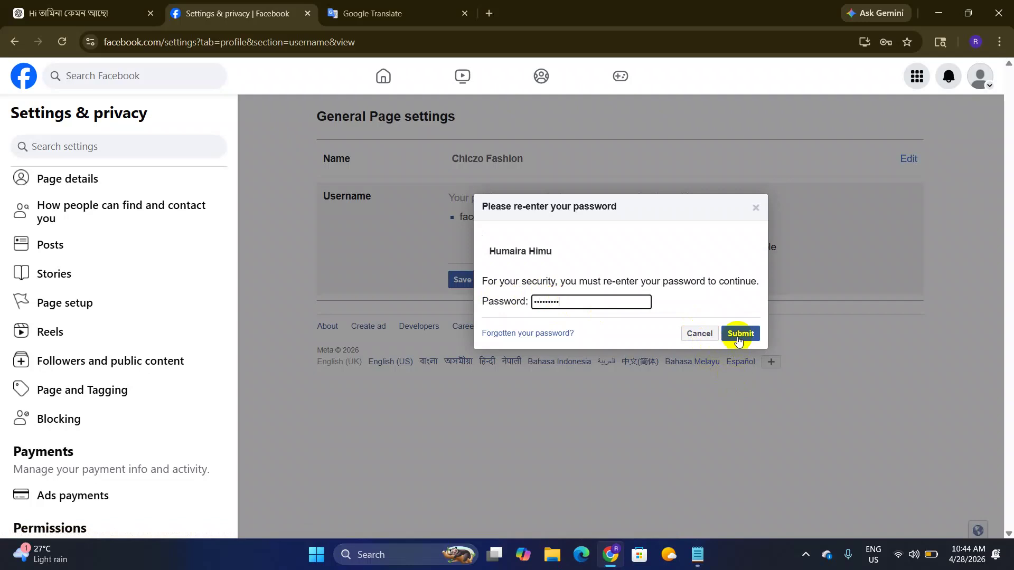
pyautogui.click(602, 307)
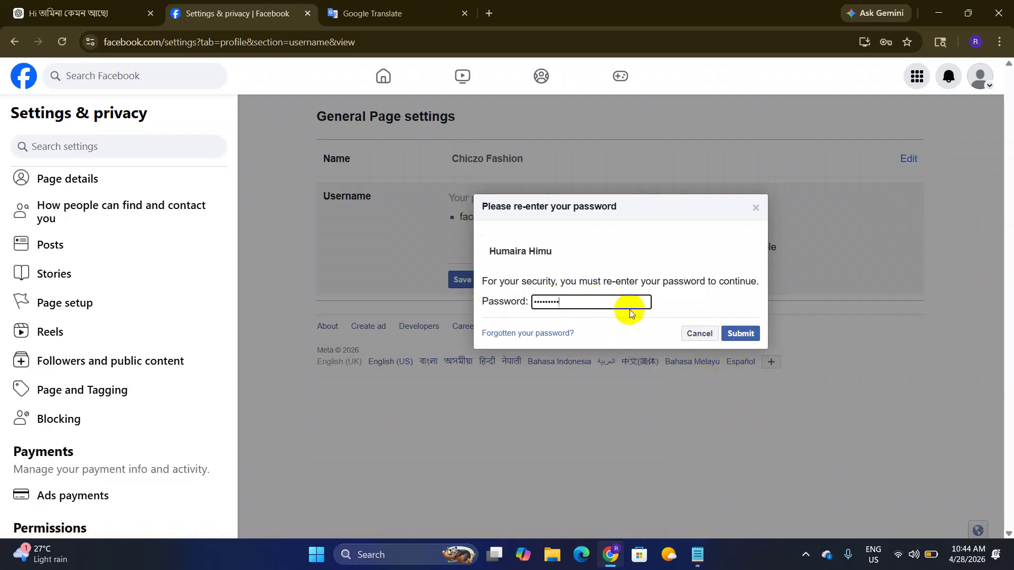
pyautogui.click(745, 338)
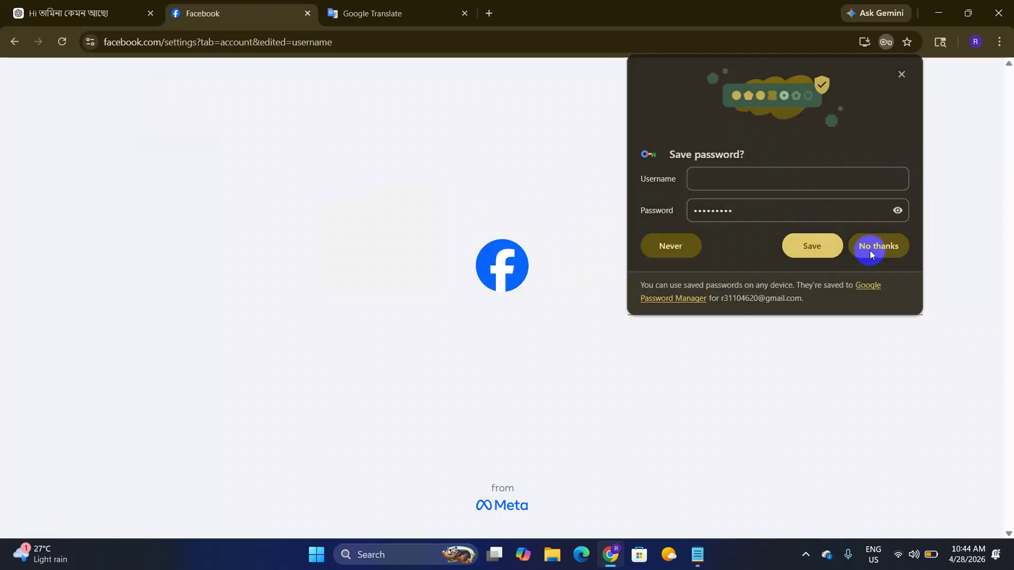
pyautogui.click(870, 251)
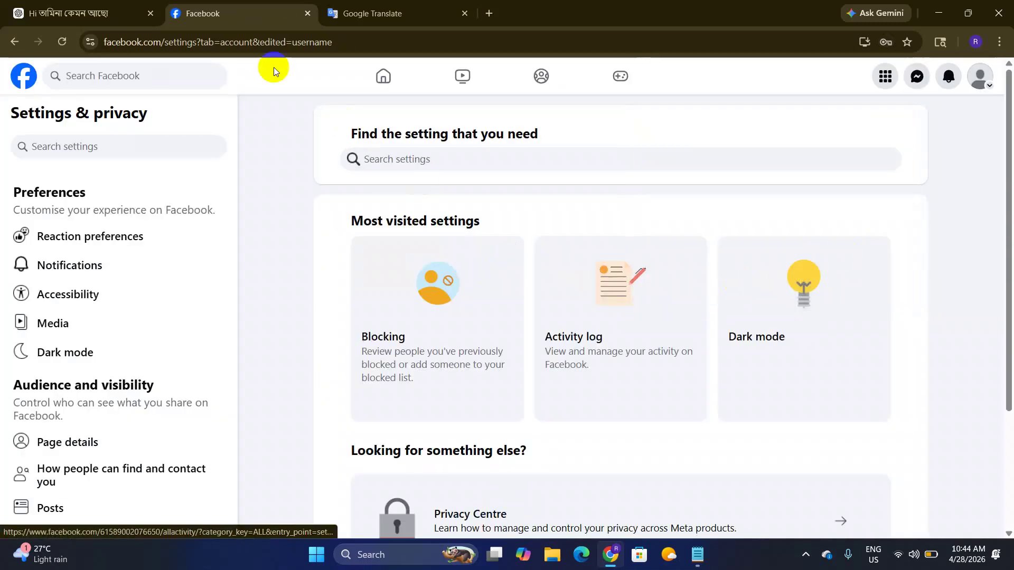
# Step: Switch the acting profile from Chiczo Fashion to the Boutique House Page and return to its home feed
pyautogui.click(24, 80)
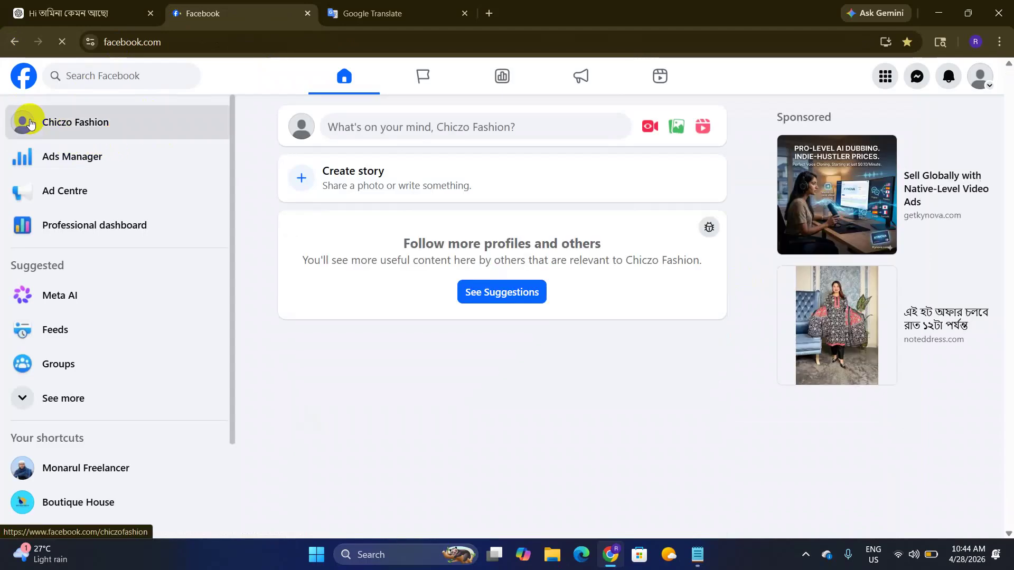
pyautogui.click(120, 137)
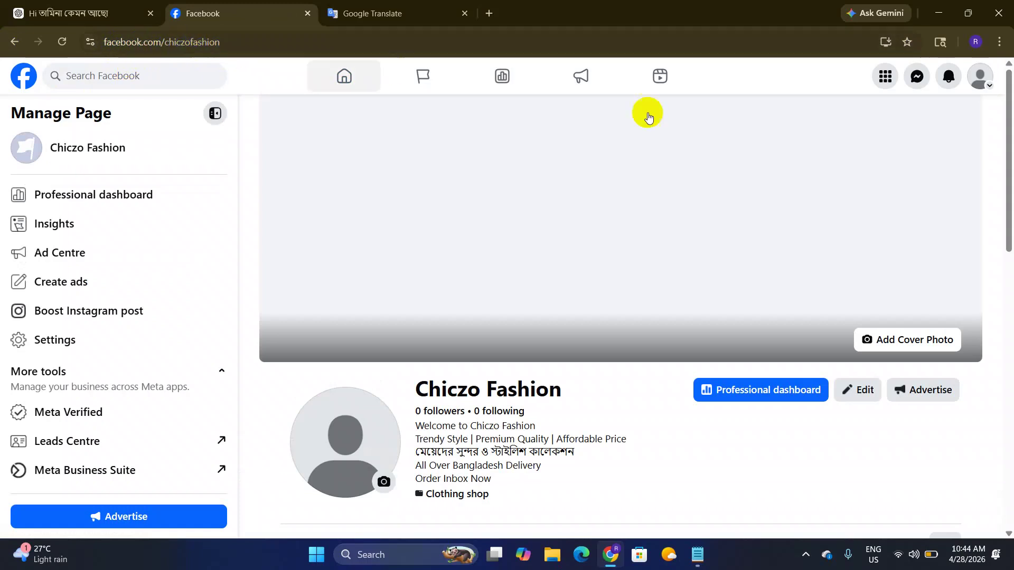
pyautogui.click(978, 84)
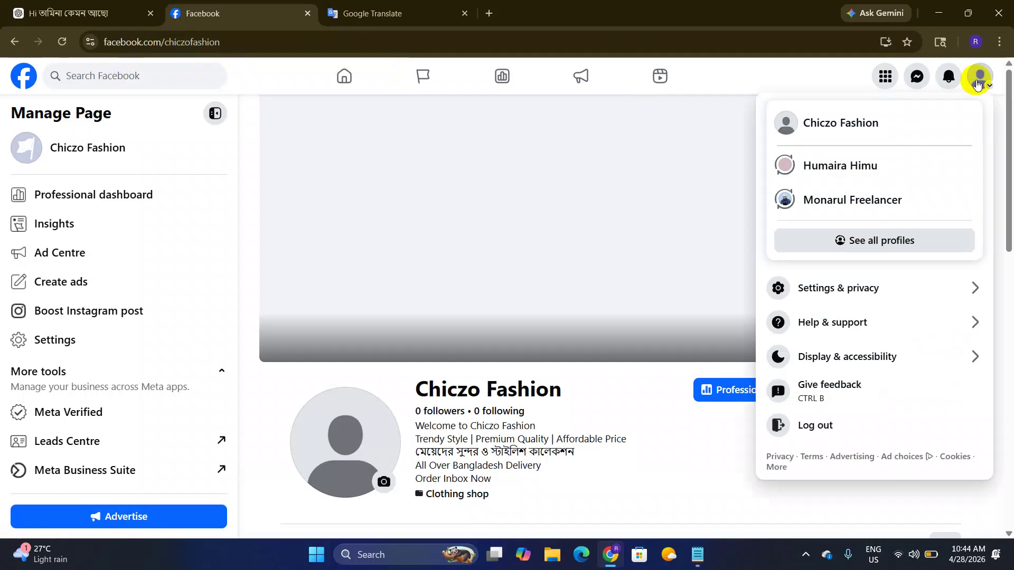
pyautogui.click(880, 207)
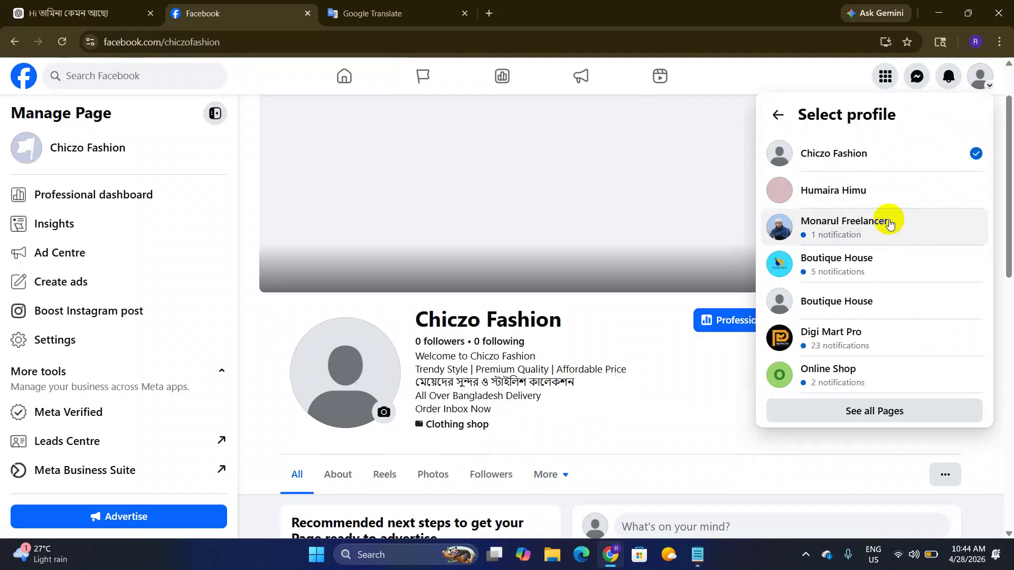
pyautogui.click(855, 260)
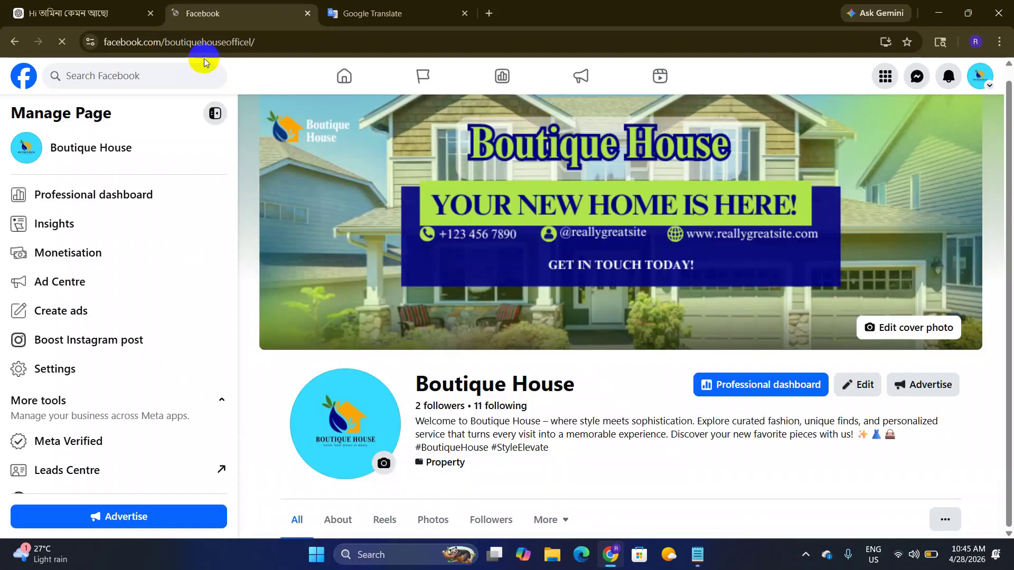
pyautogui.click(323, 78)
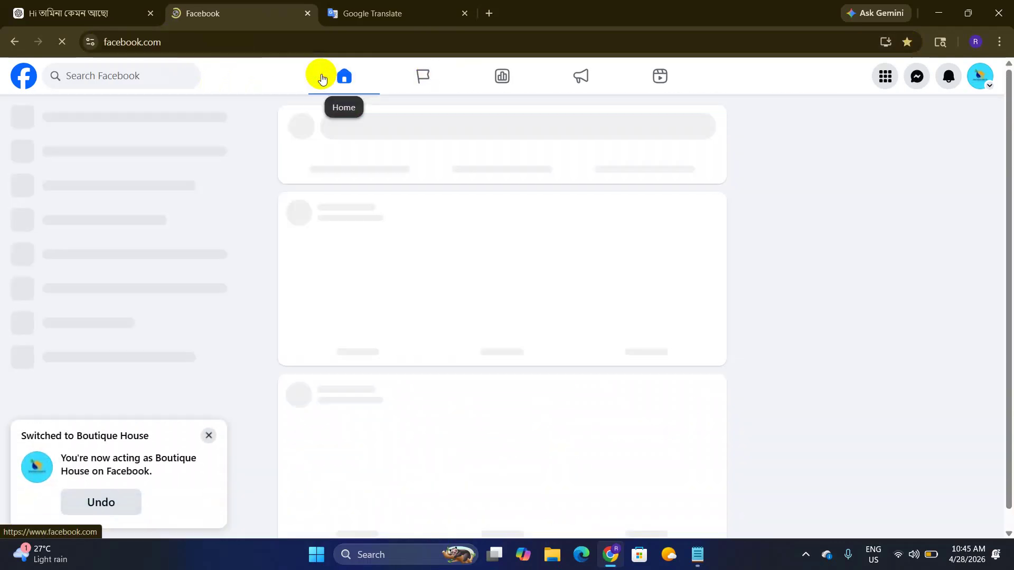
pyautogui.click(153, 48)
pyautogui.click(234, 48)
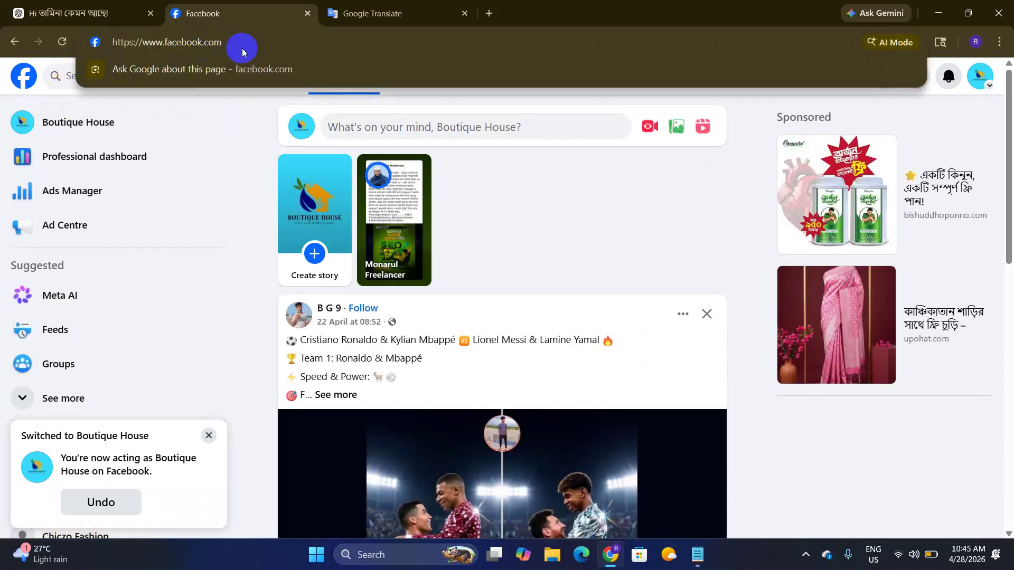
pyautogui.write('/')
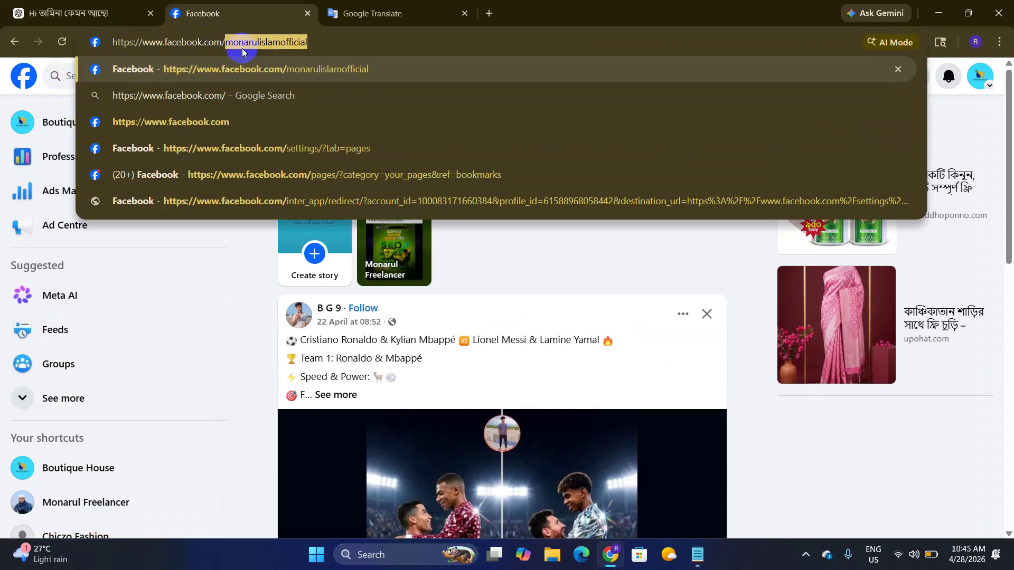
pyautogui.write('c')
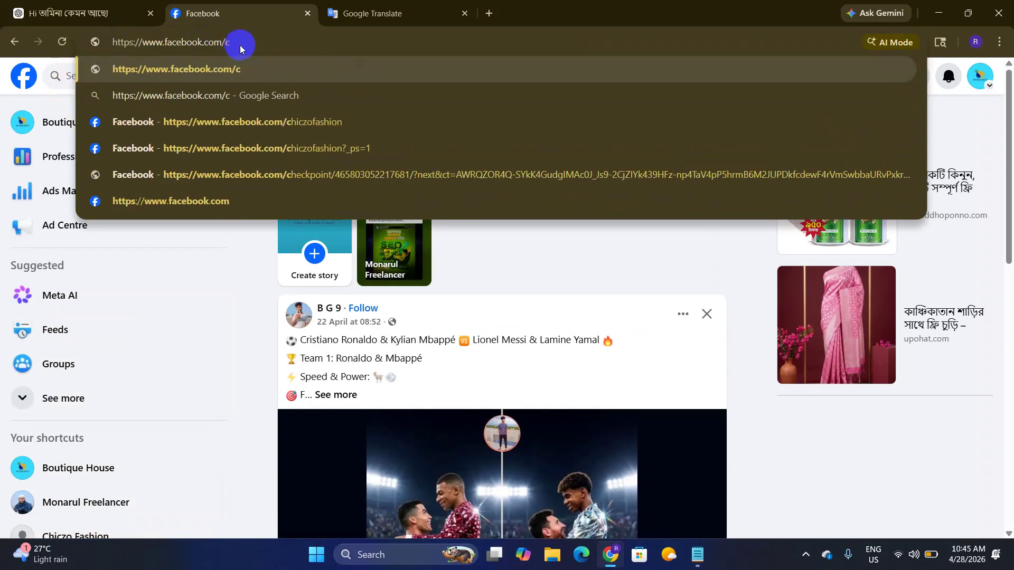
pyautogui.write('hic')
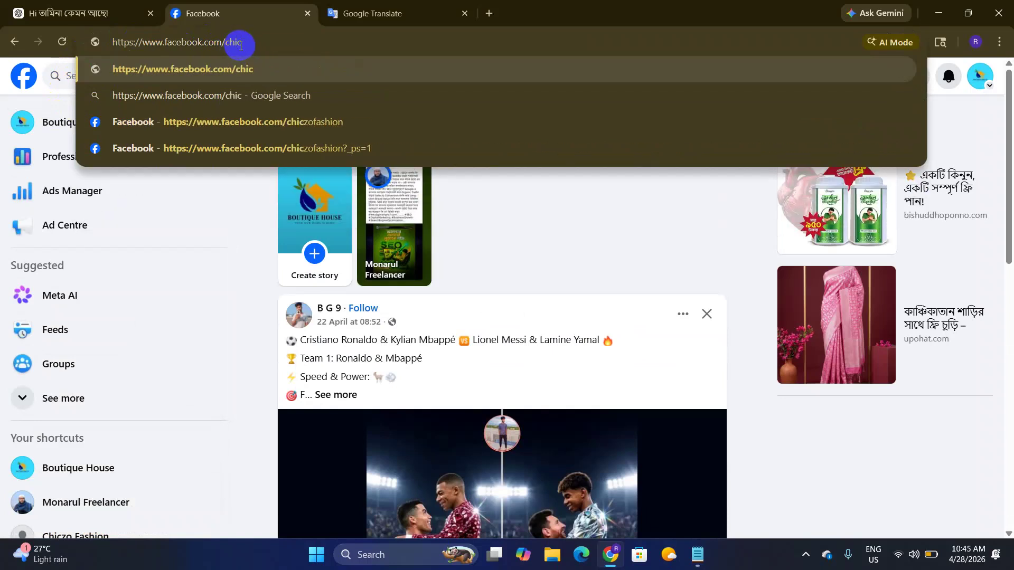
pyautogui.write('zofashion')
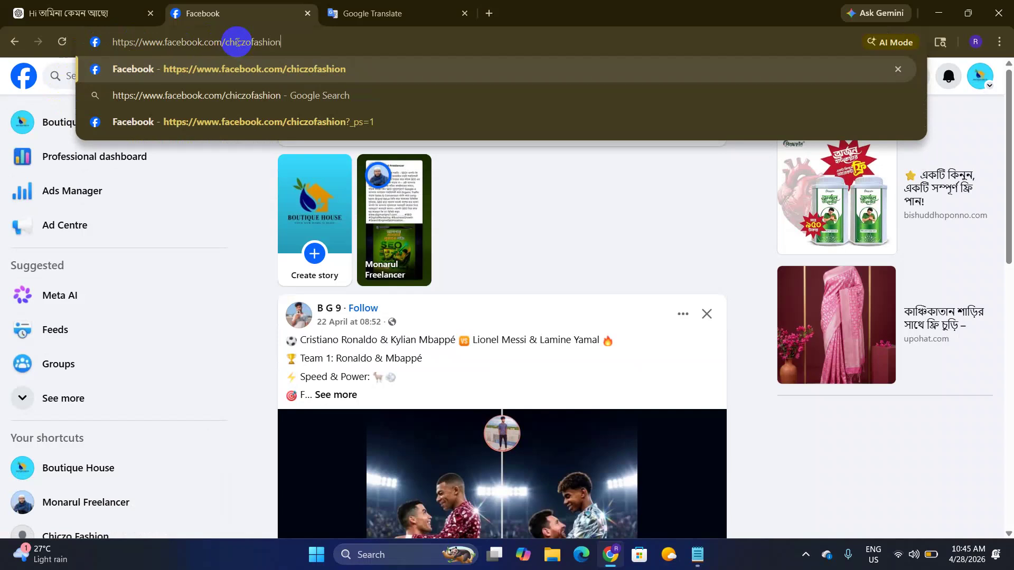
pyautogui.press('Return')
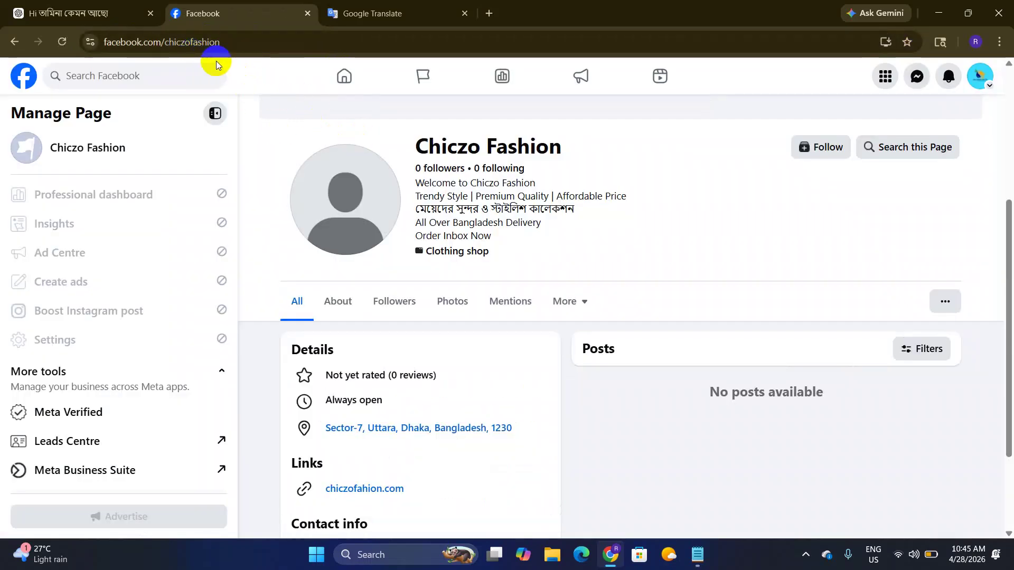
pyautogui.scroll(4, 454, 201)
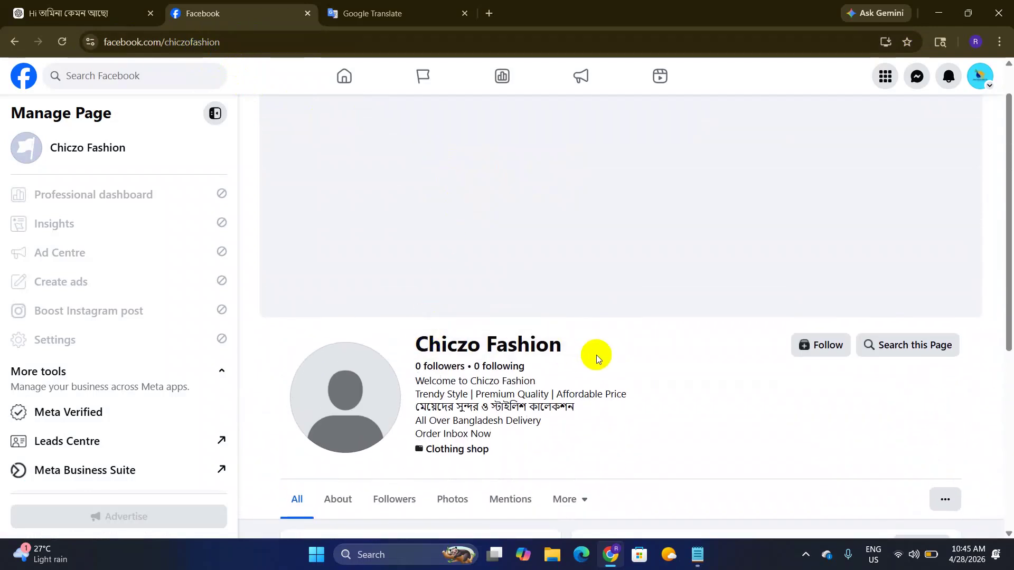
pyautogui.scroll(-7, 412, 193)
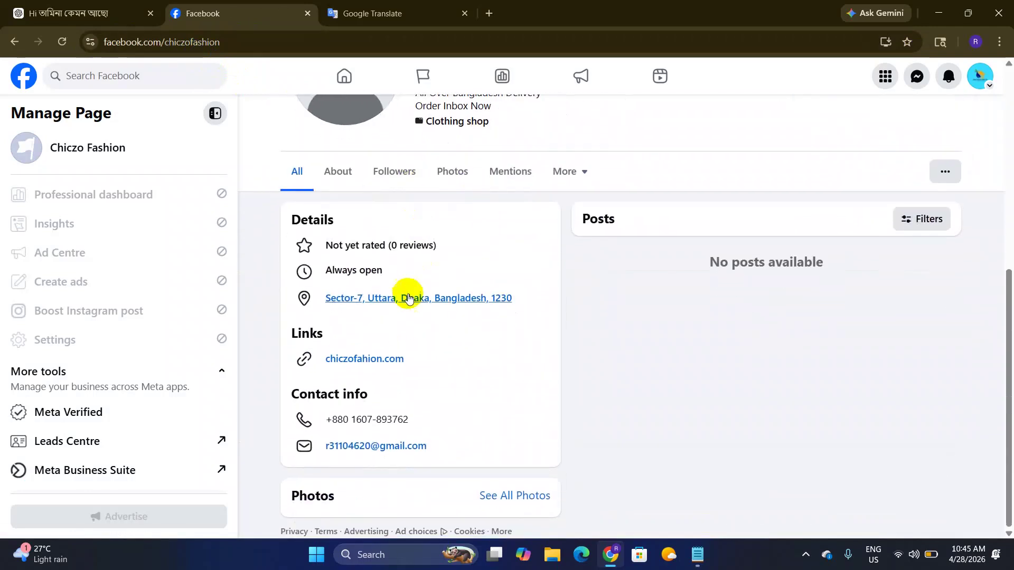
pyautogui.scroll(7, 475, 322)
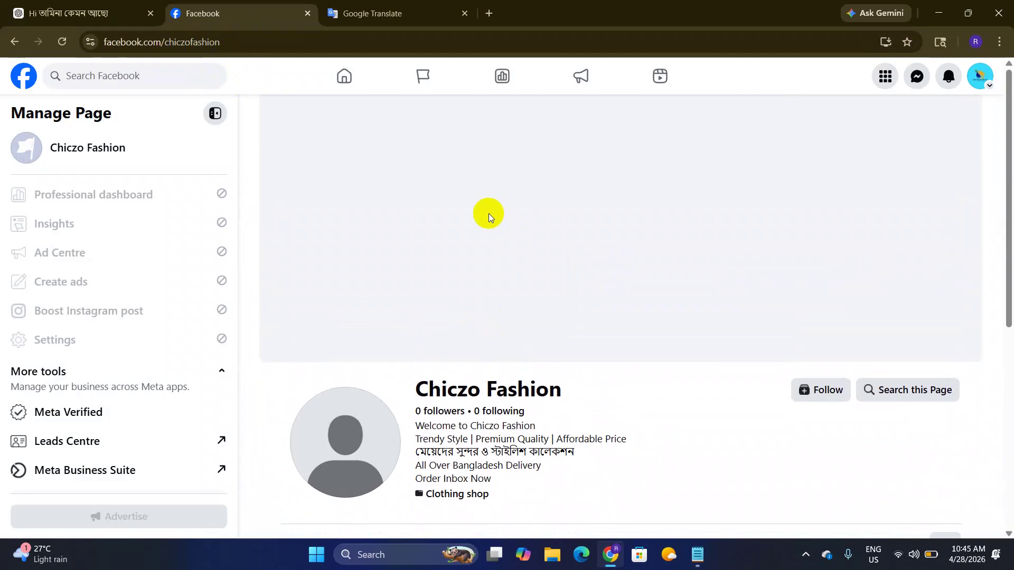
pyautogui.doubleClick(252, 42)
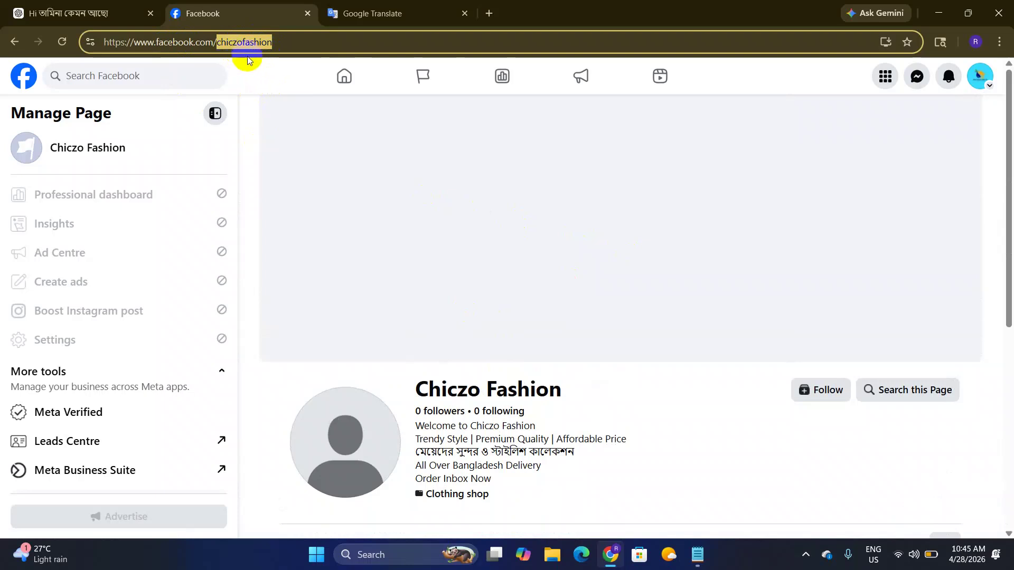
pyautogui.click(340, 81)
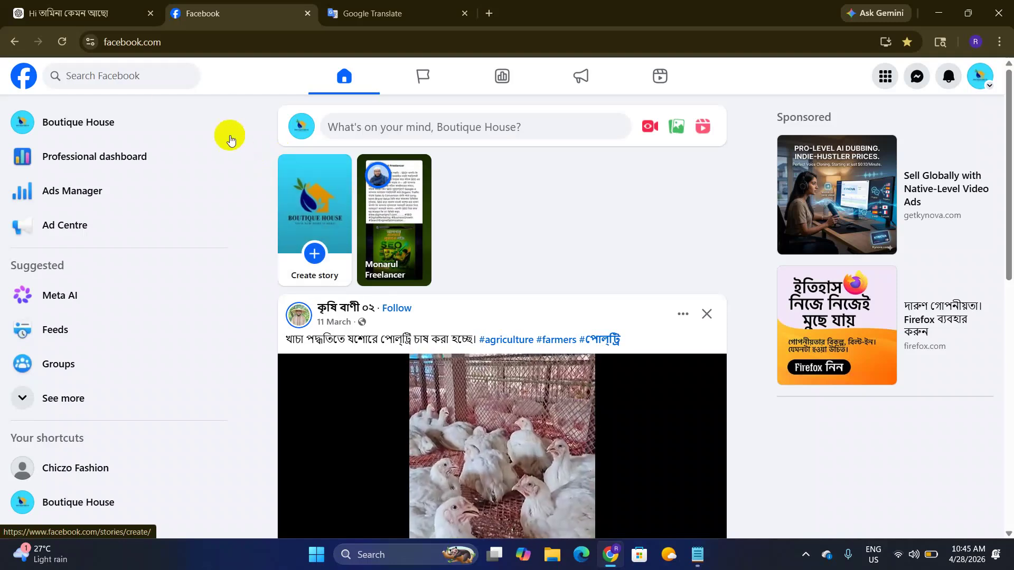
# Step: Switch back to acting as Chiczo Fashion and open a new Google browser tab
pyautogui.click(182, 46)
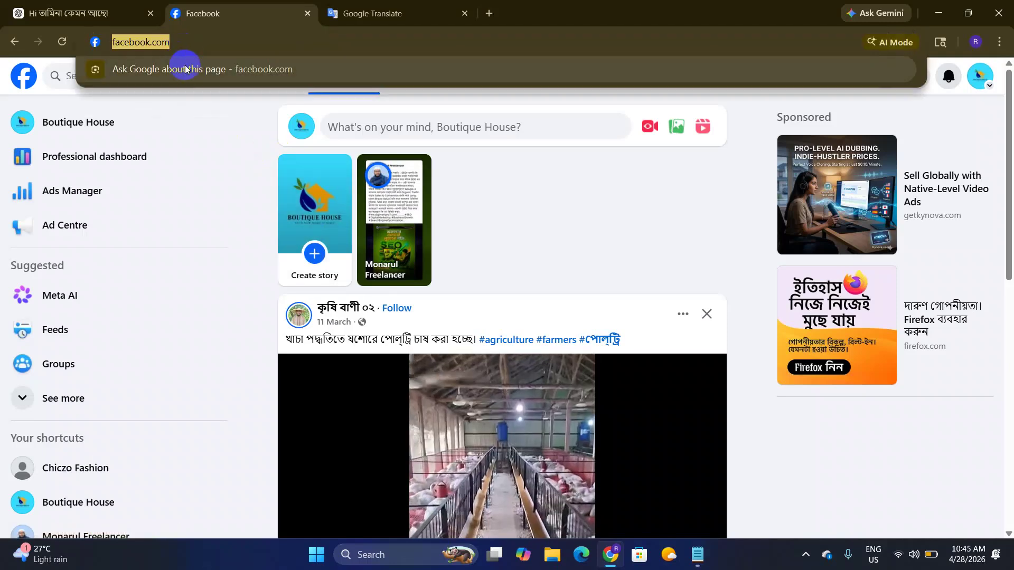
pyautogui.click(254, 120)
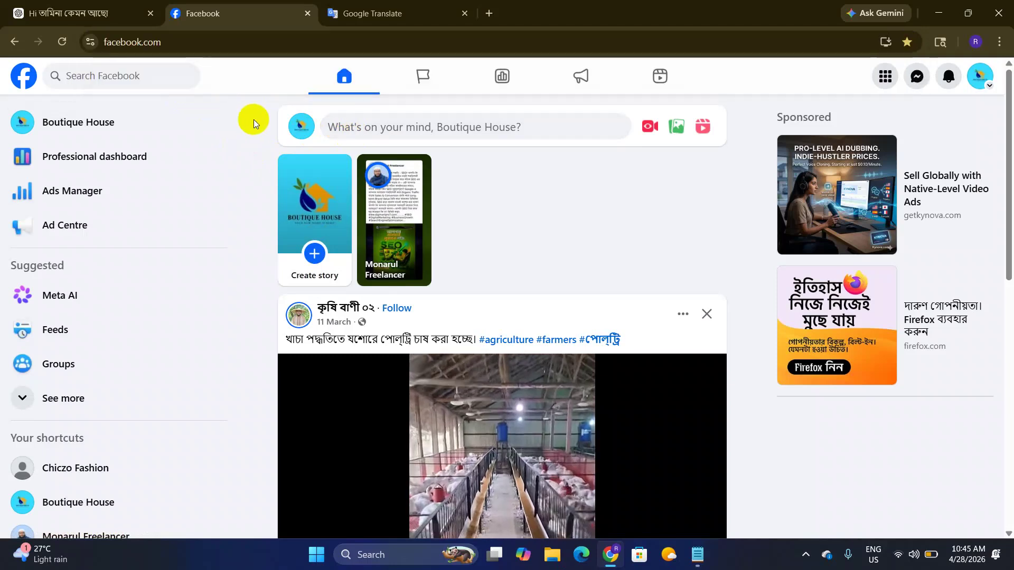
pyautogui.click(971, 79)
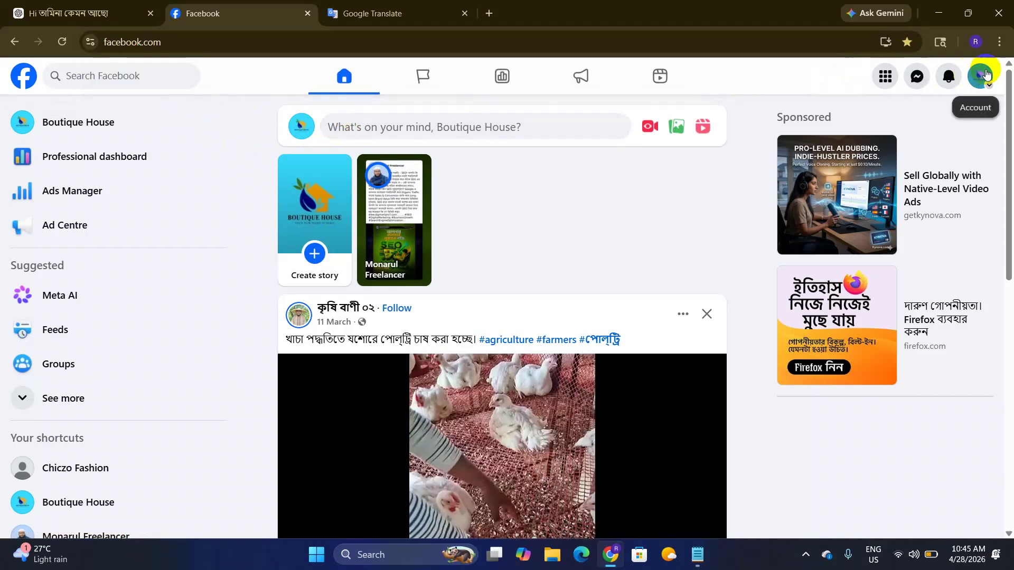
pyautogui.click(873, 207)
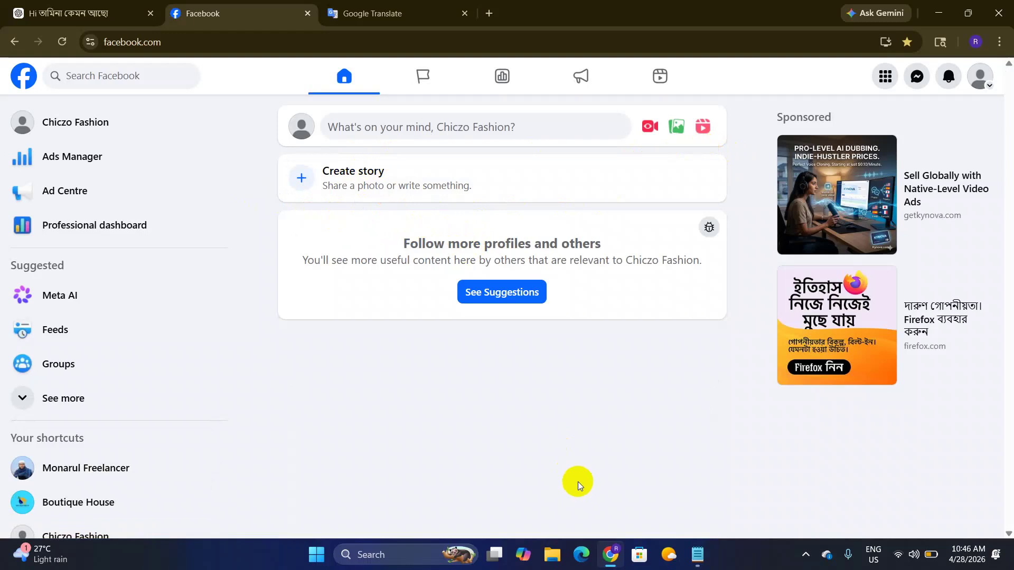
pyautogui.click(969, 36)
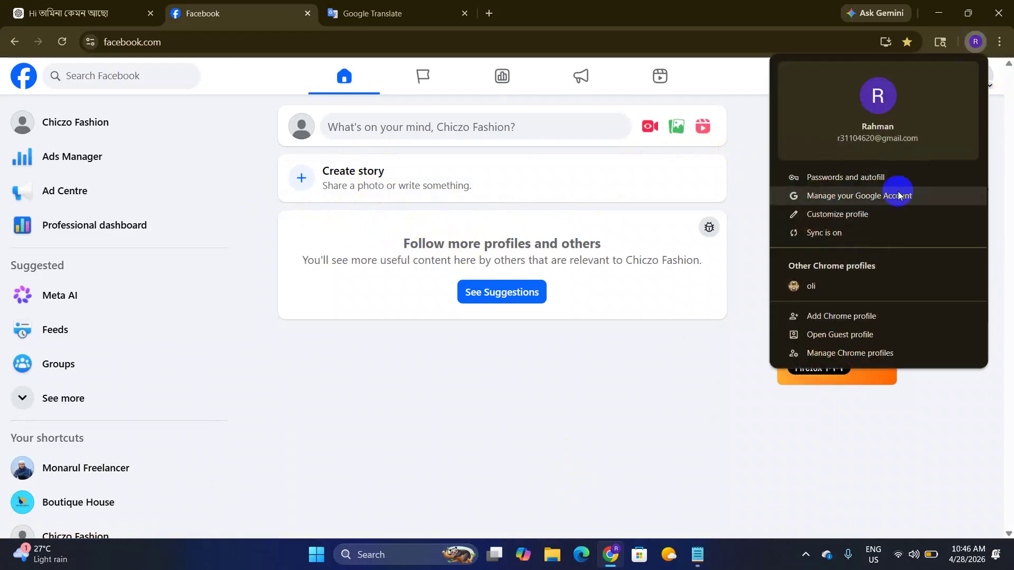
pyautogui.click(489, 13)
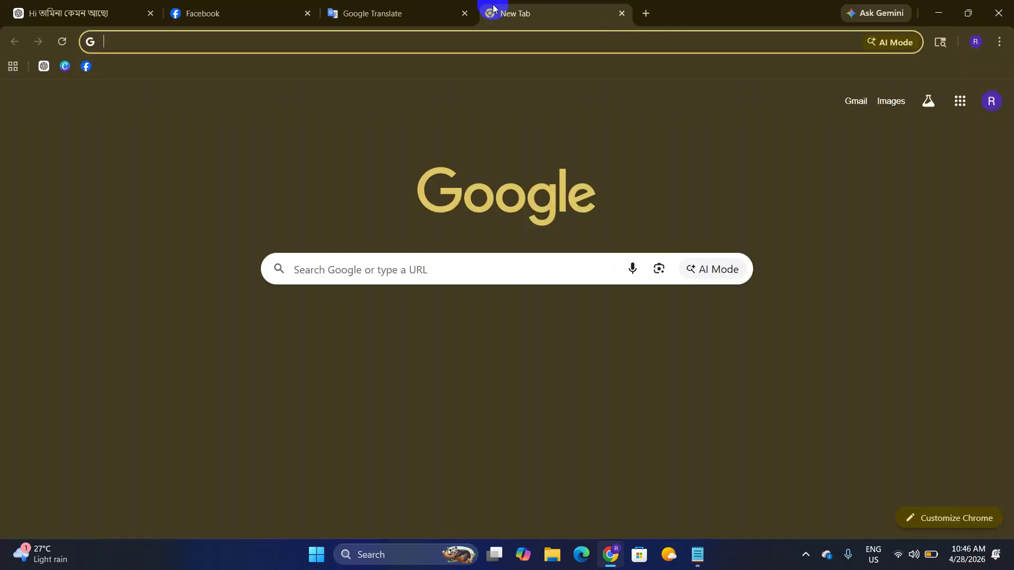
# Step: Go to canva.com and create a custom-size 500 × 500 px blank design
pyautogui.write('canva.com')
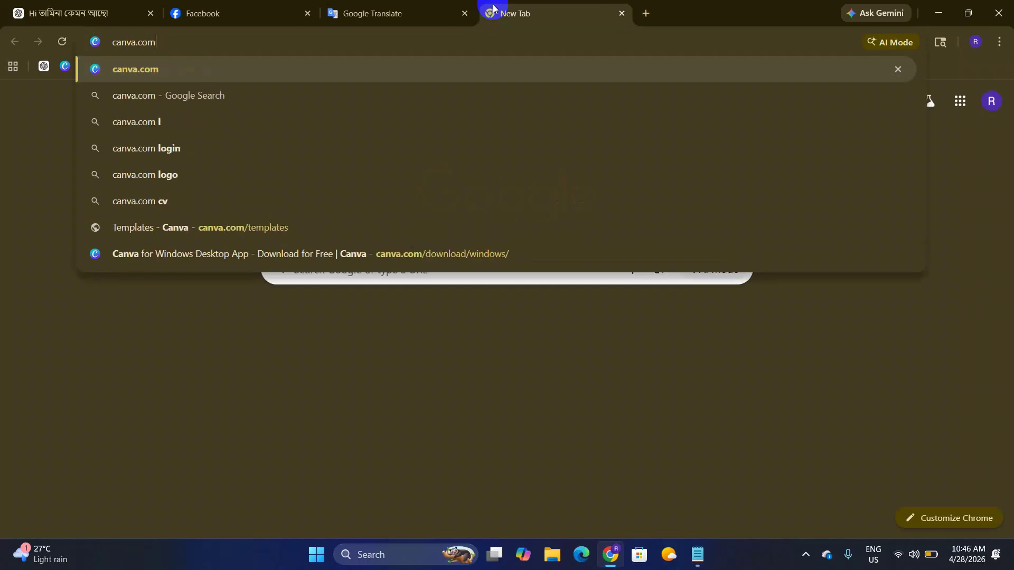
pyautogui.press('Return')
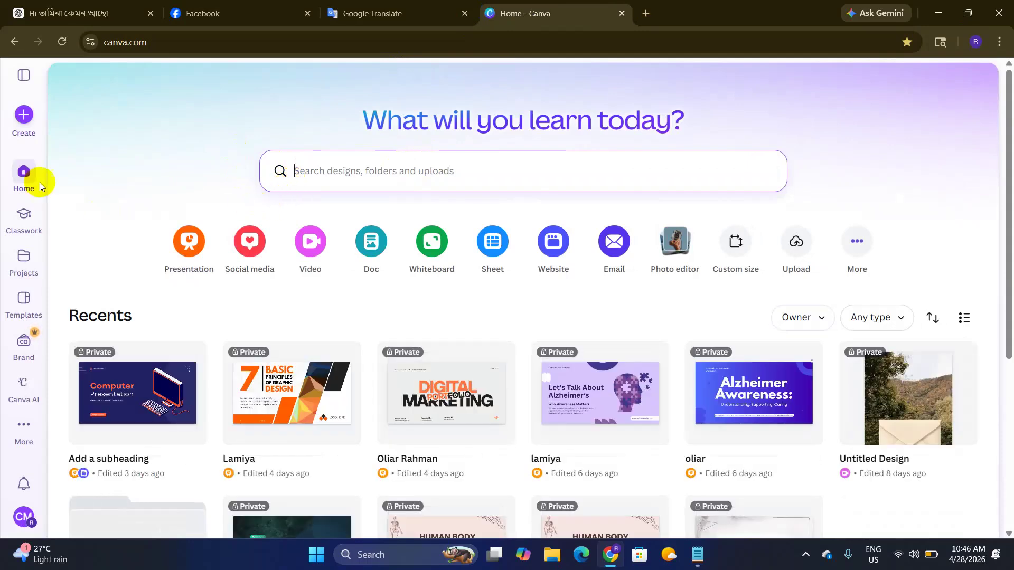
pyautogui.click(738, 246)
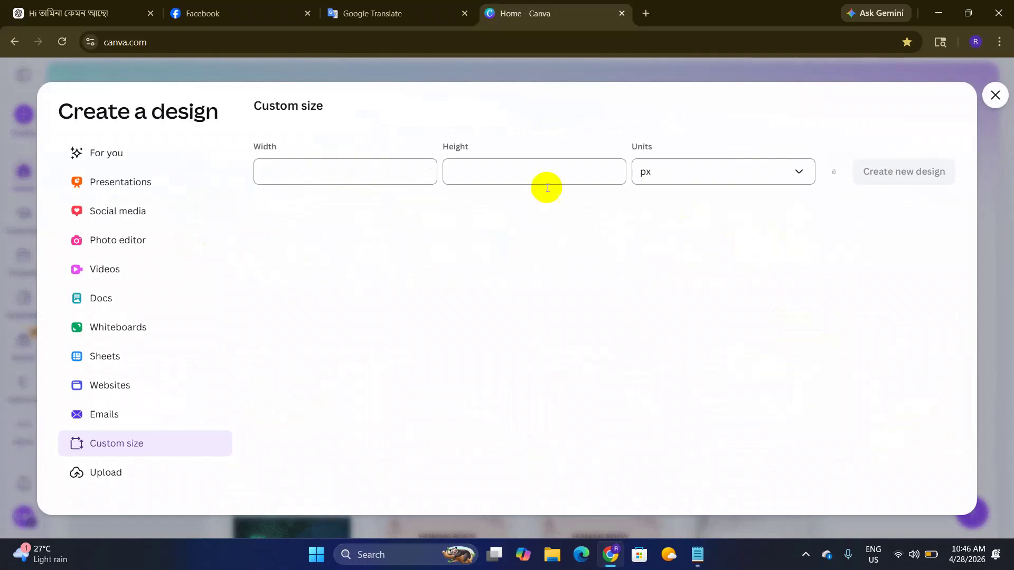
pyautogui.click(277, 172)
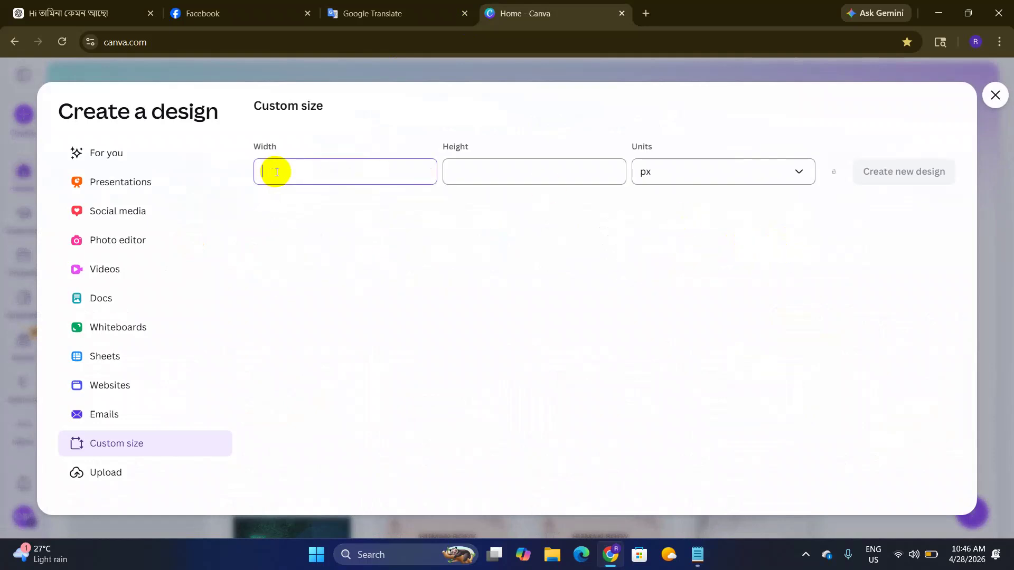
pyautogui.press('Tab')
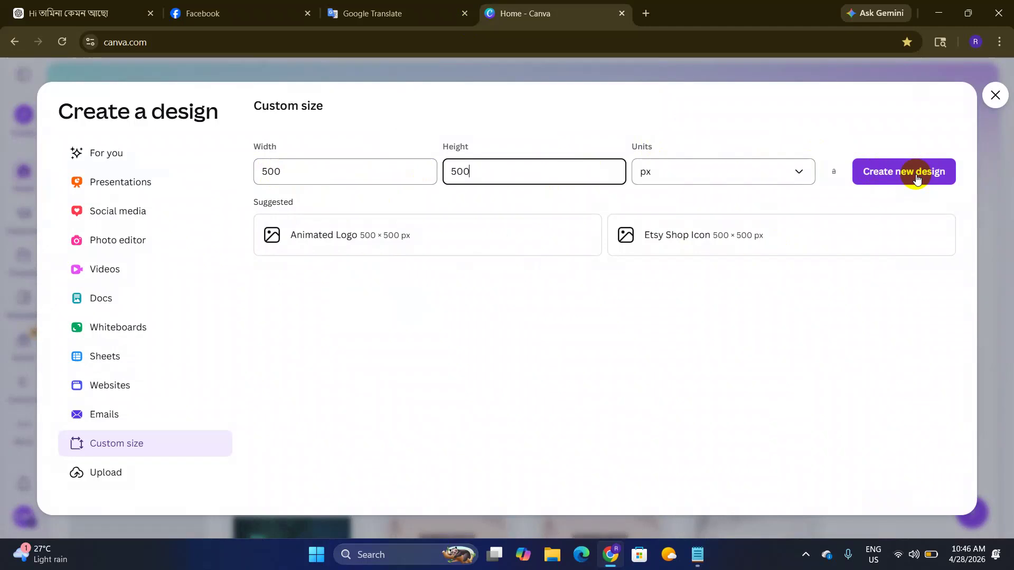
pyautogui.click(916, 175)
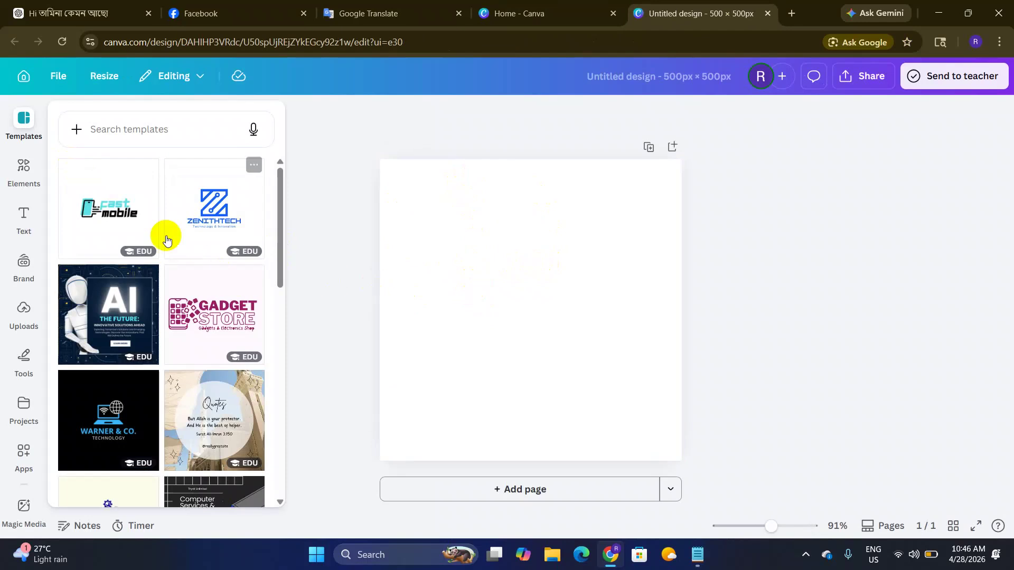
# Step: Search Canva templates for 'C F' and browse the results
pyautogui.click(152, 137)
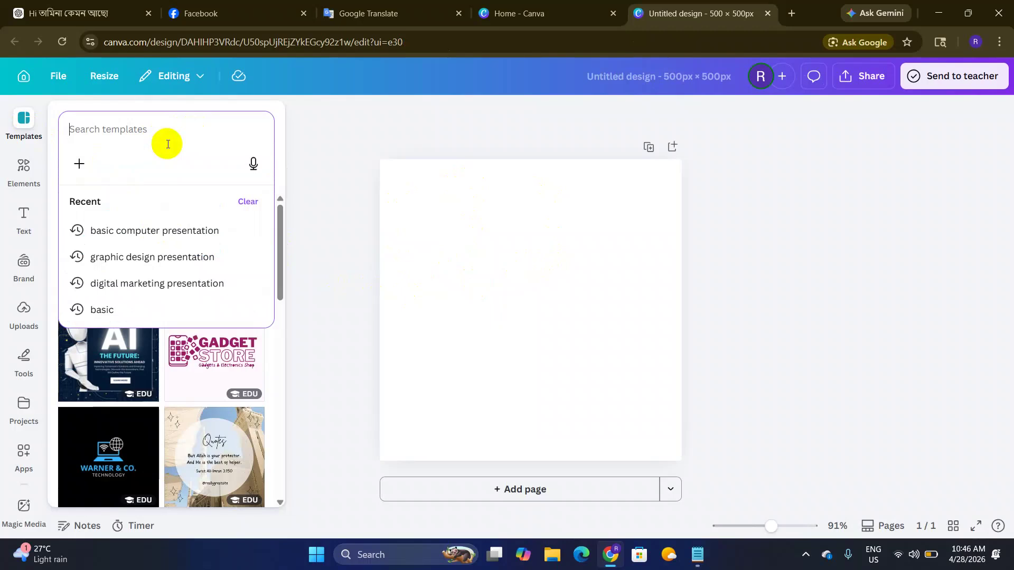
pyautogui.write('c F')
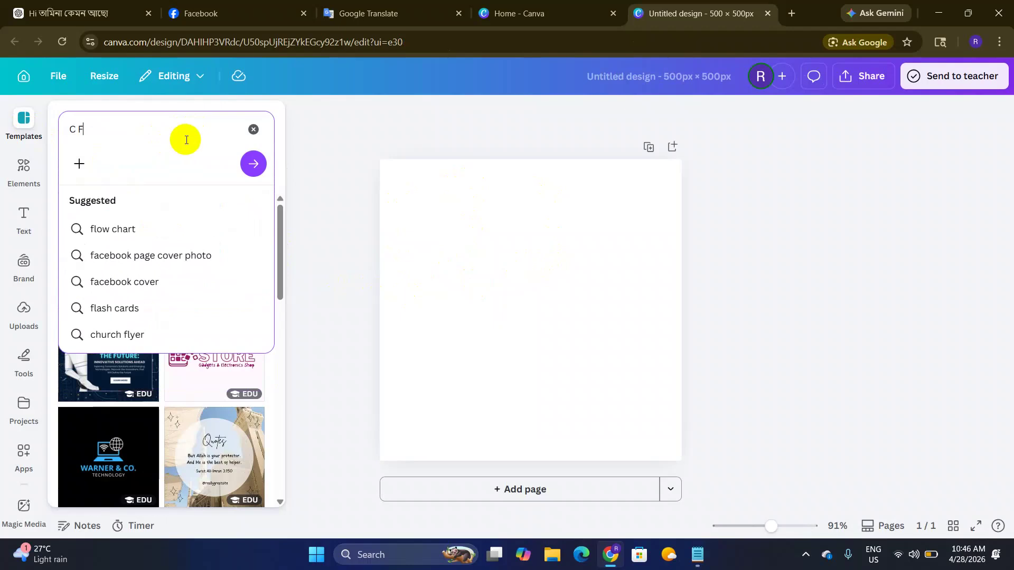
pyautogui.press('Return')
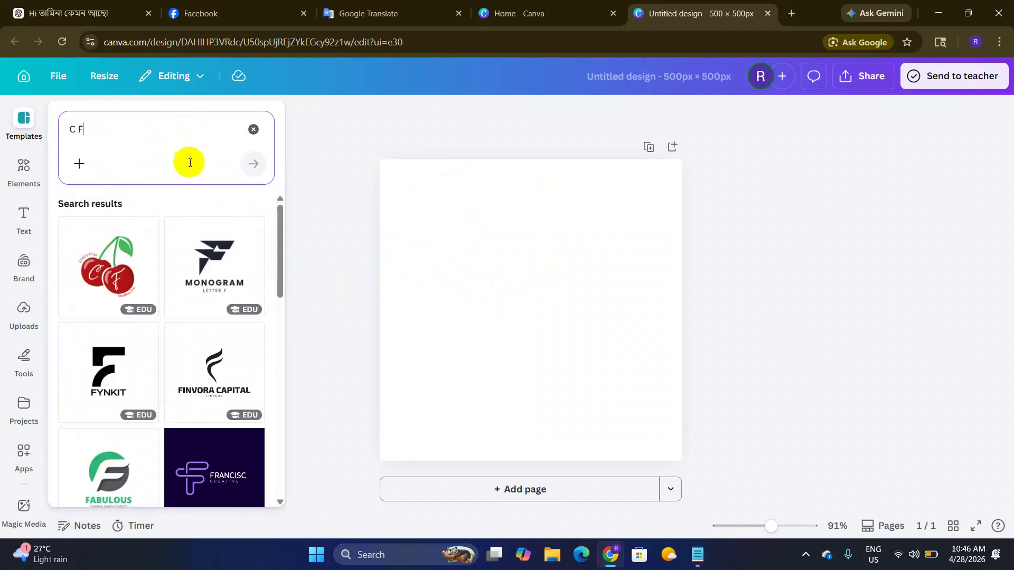
pyautogui.scroll(-1, 185, 317)
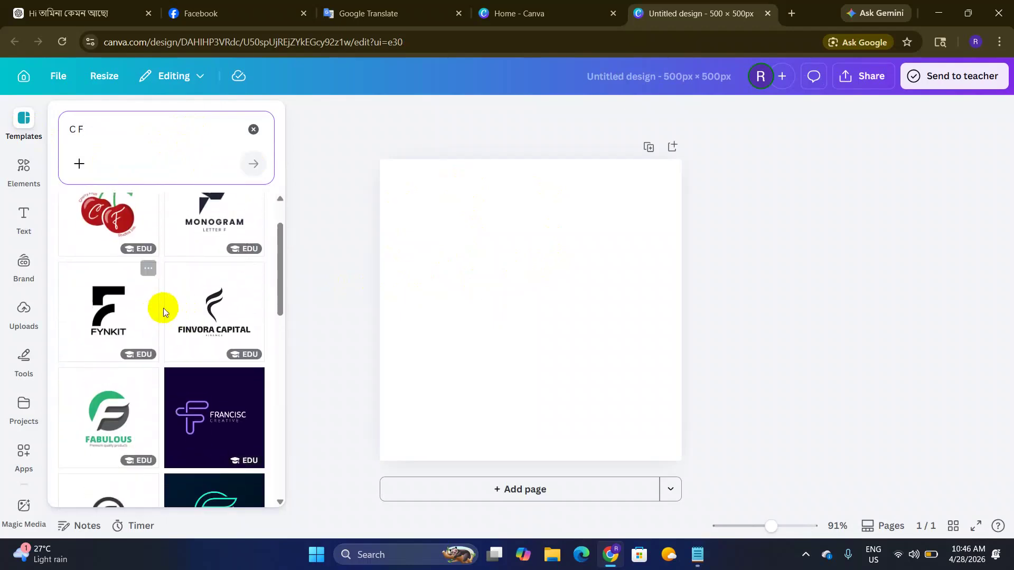
pyautogui.scroll(1, 163, 308)
pyautogui.scroll(-3, 193, 305)
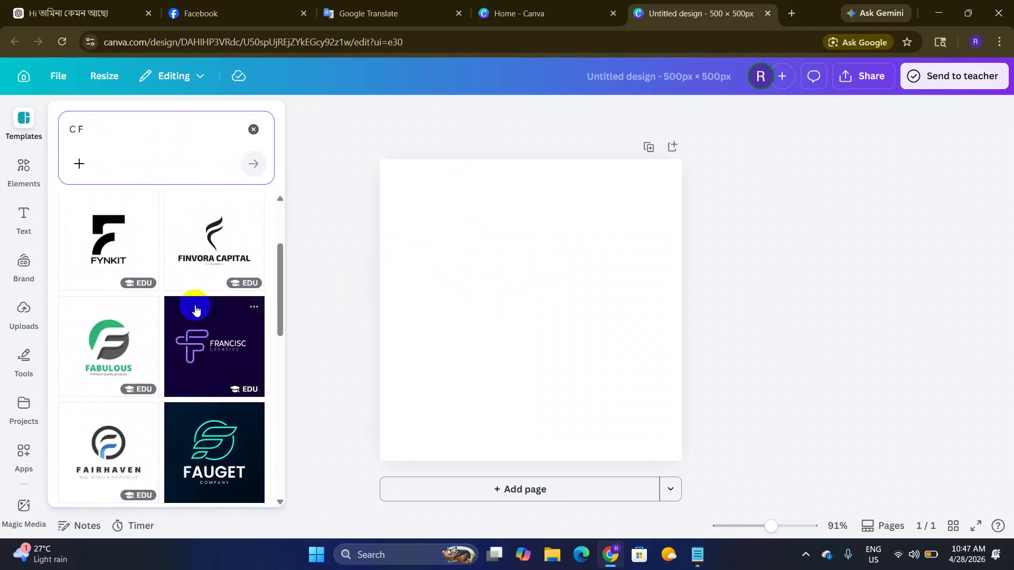
pyautogui.scroll(-2, 196, 309)
pyautogui.scroll(3, 175, 264)
# Step: Refine the search to 'C F fashion', browse the logo templates, then return to ChatGPT
pyautogui.click(144, 126)
pyautogui.write('fashion')
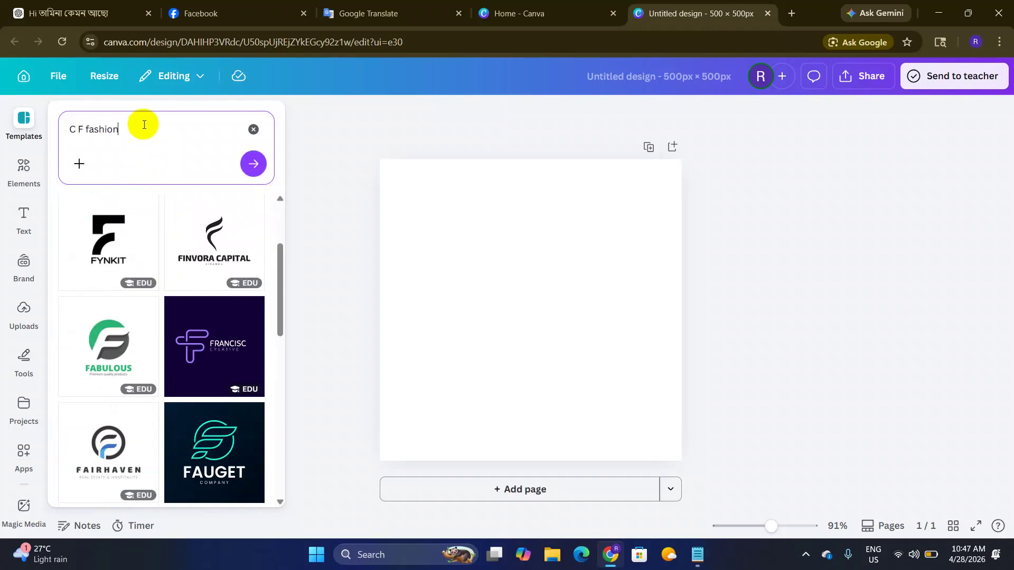
pyautogui.press('Return')
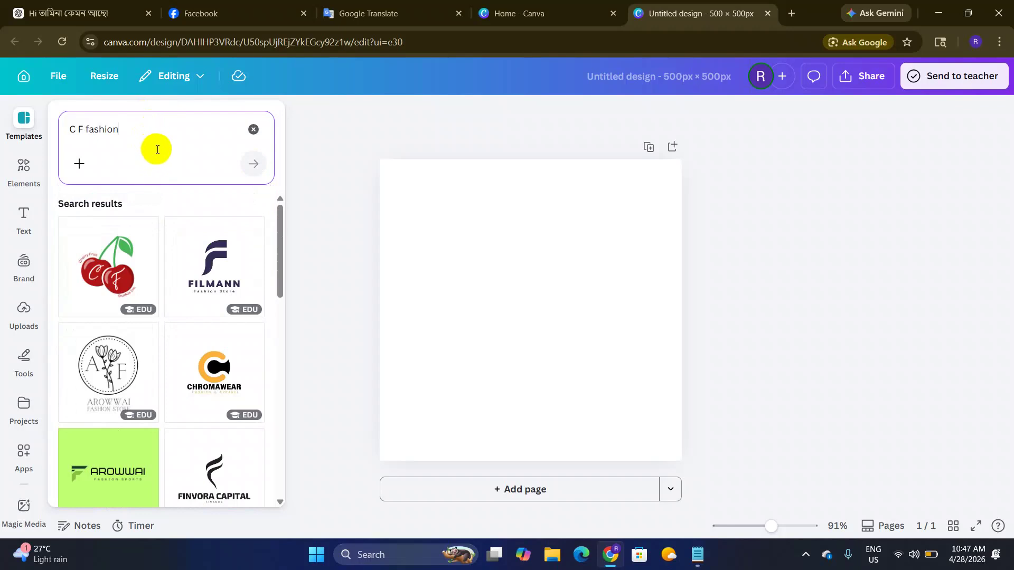
pyautogui.scroll(-4, 211, 264)
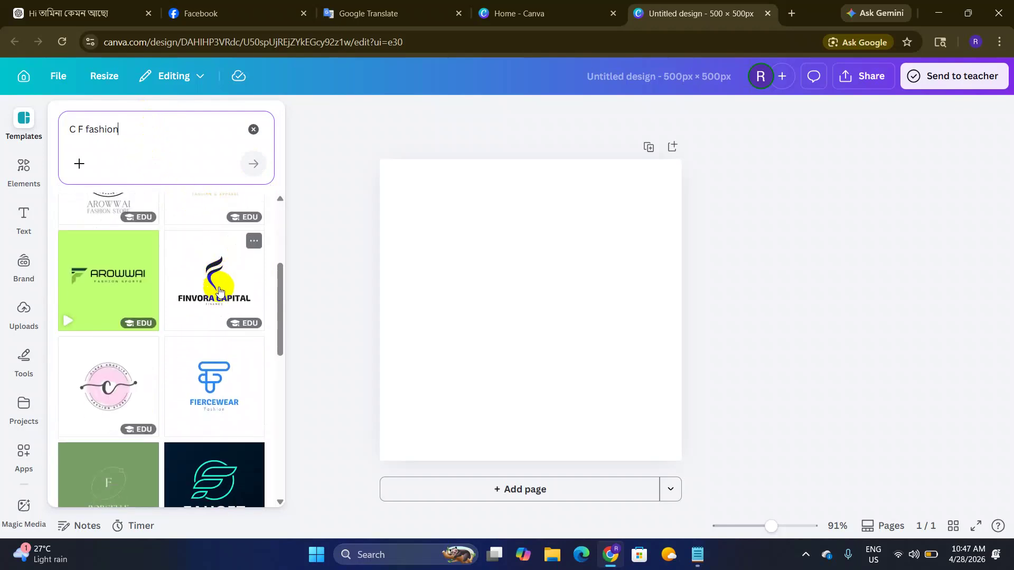
pyautogui.scroll(-4, 217, 293)
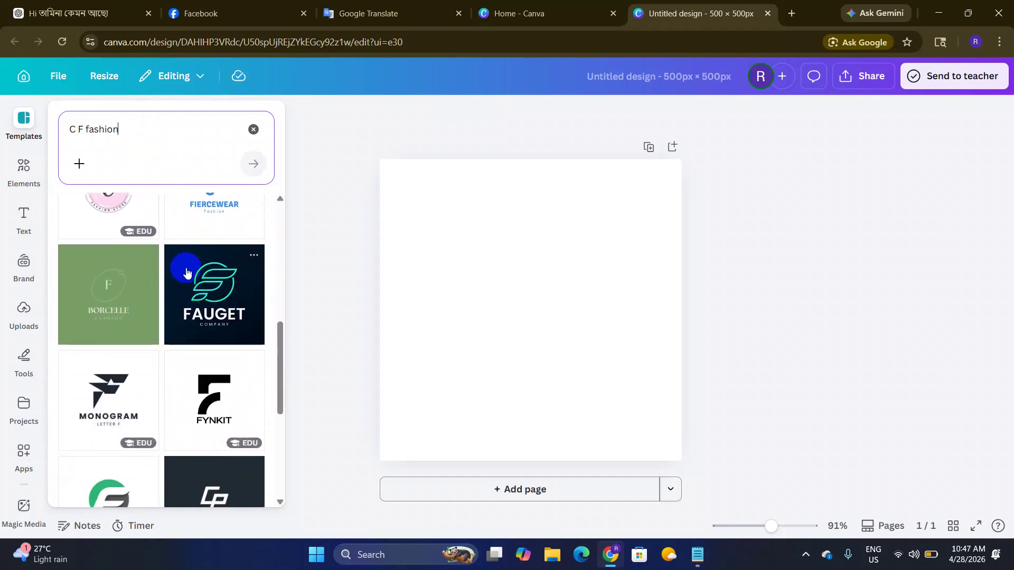
pyautogui.scroll(-5, 159, 296)
pyautogui.scroll(2, 195, 285)
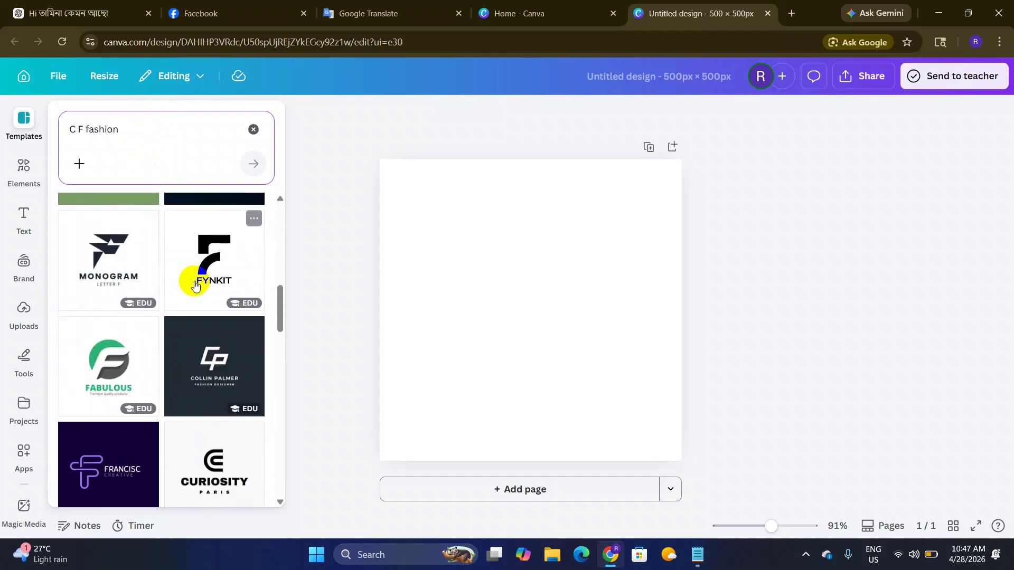
pyautogui.scroll(3, 195, 285)
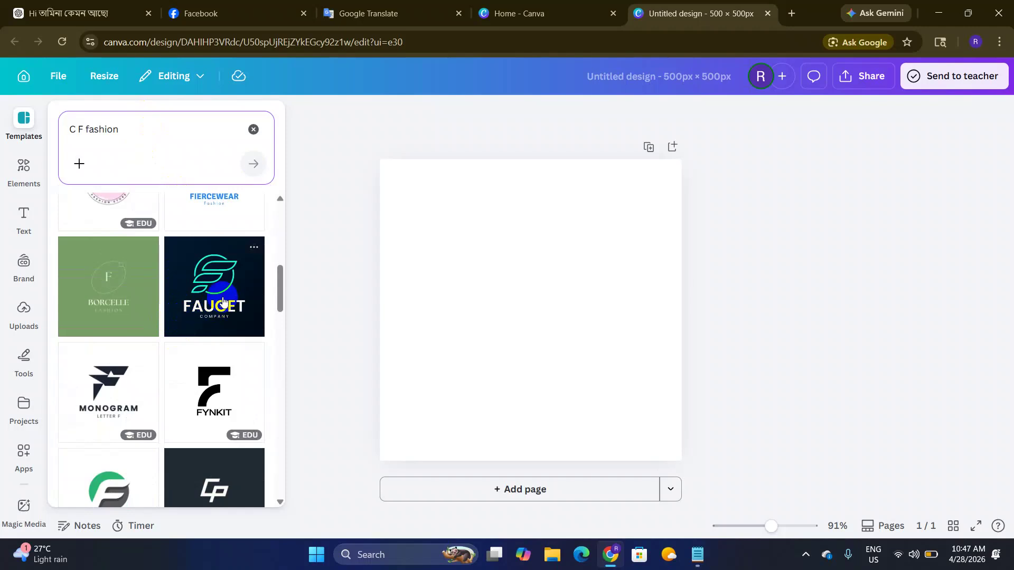
pyautogui.scroll(5, 158, 264)
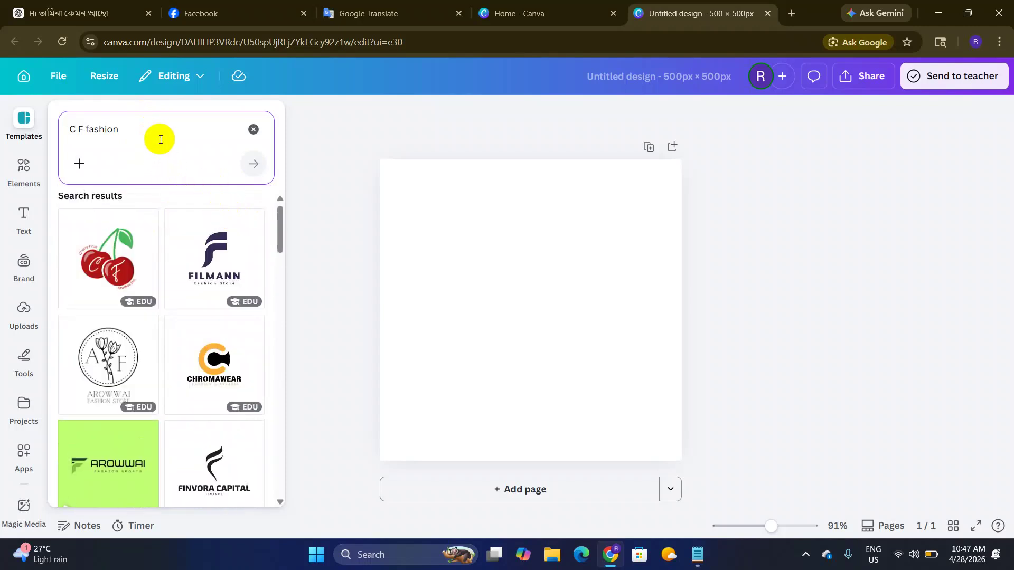
pyautogui.click(74, 11)
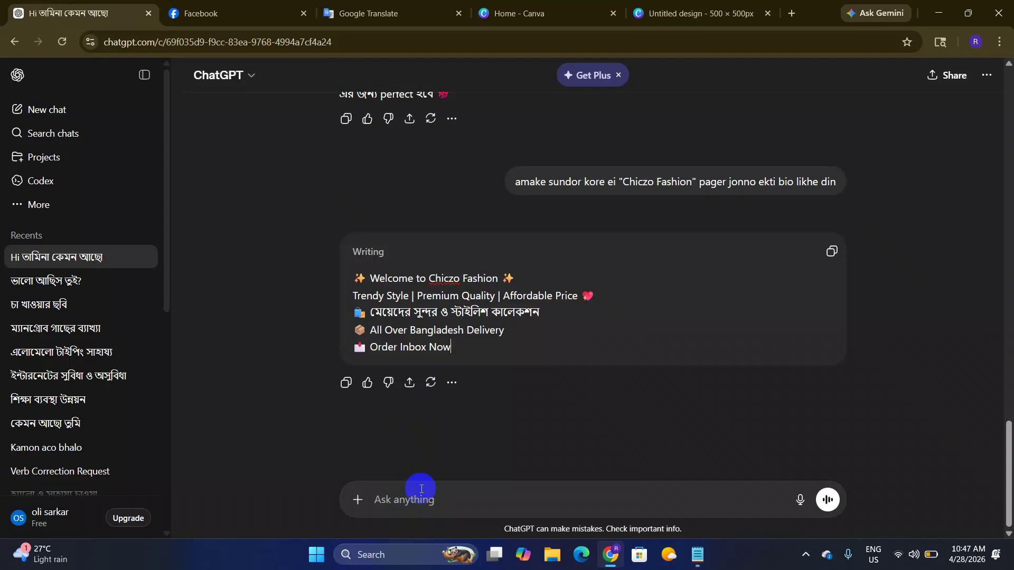
# Step: Send ChatGPT a Bengali prompt asking for a beautiful logo for the 'Chiczo Fashion' page
pyautogui.click(421, 491)
pyautogui.write('amake ekti sundor kore')
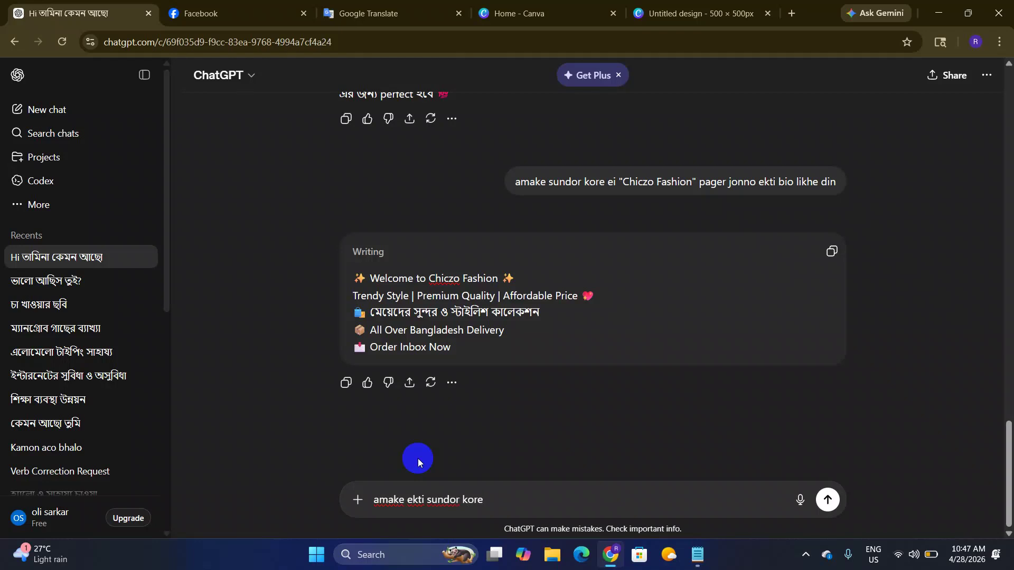
pyautogui.write(' "')
pyautogui.press('super+v')
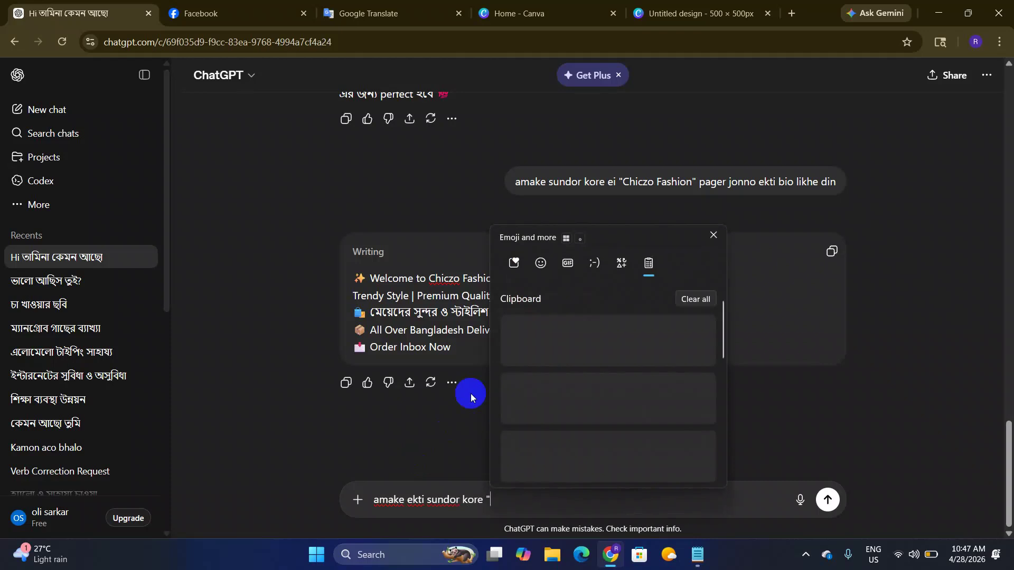
pyautogui.scroll(-1, 619, 369)
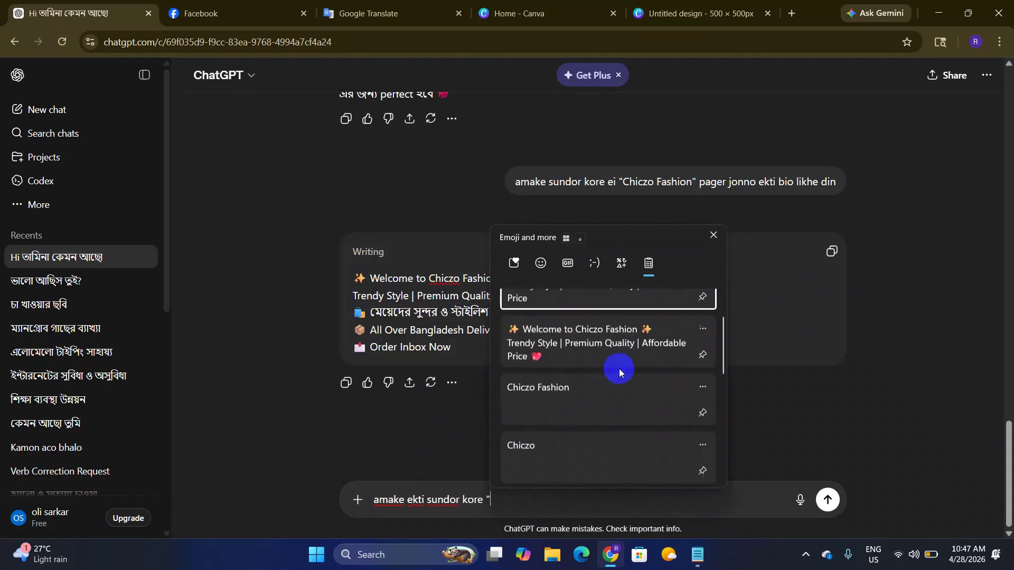
pyautogui.click(615, 392)
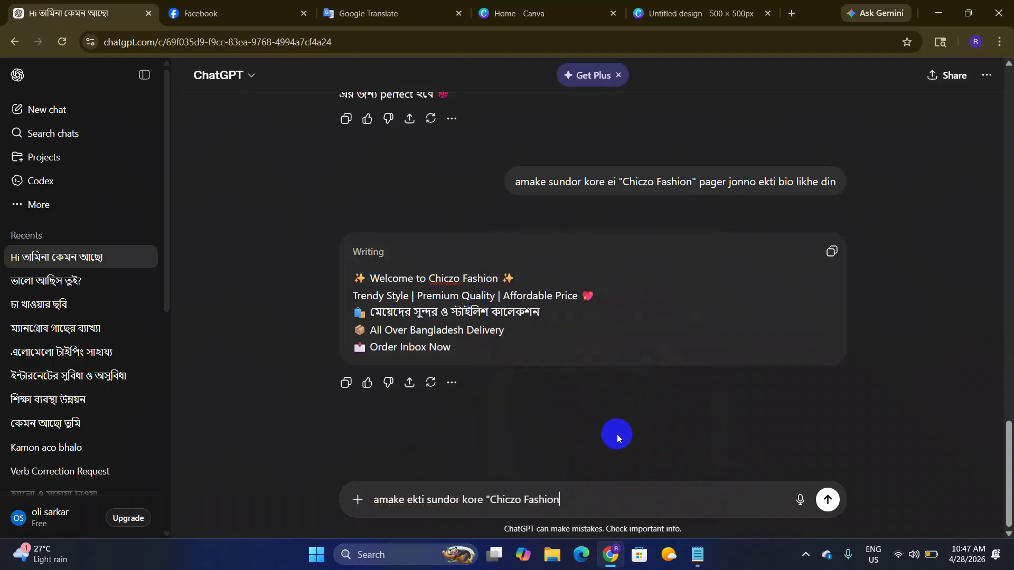
pyautogui.write('"Chiczo Fashion" ei pager jonno logo')
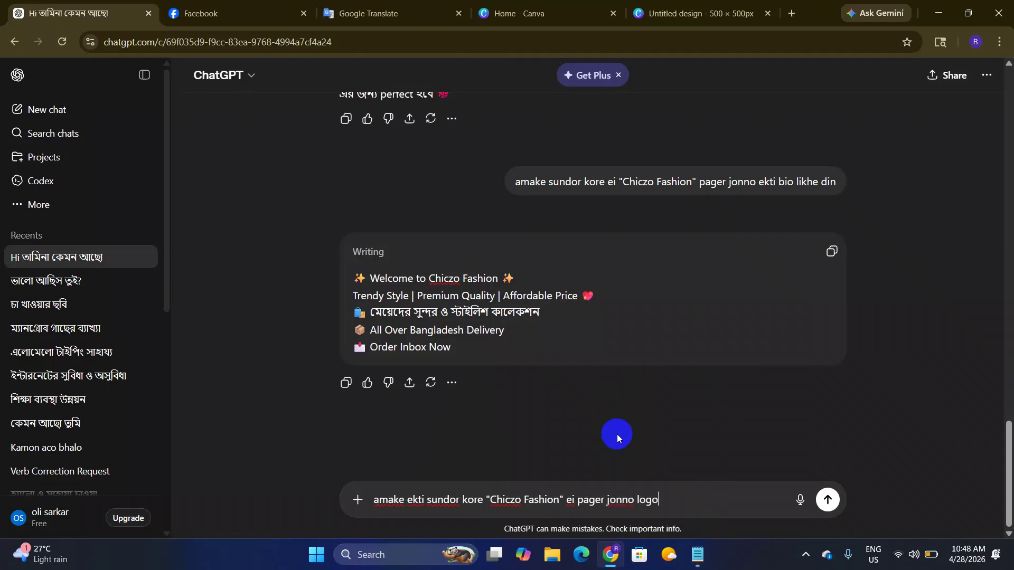
pyautogui.write(' create kore din')
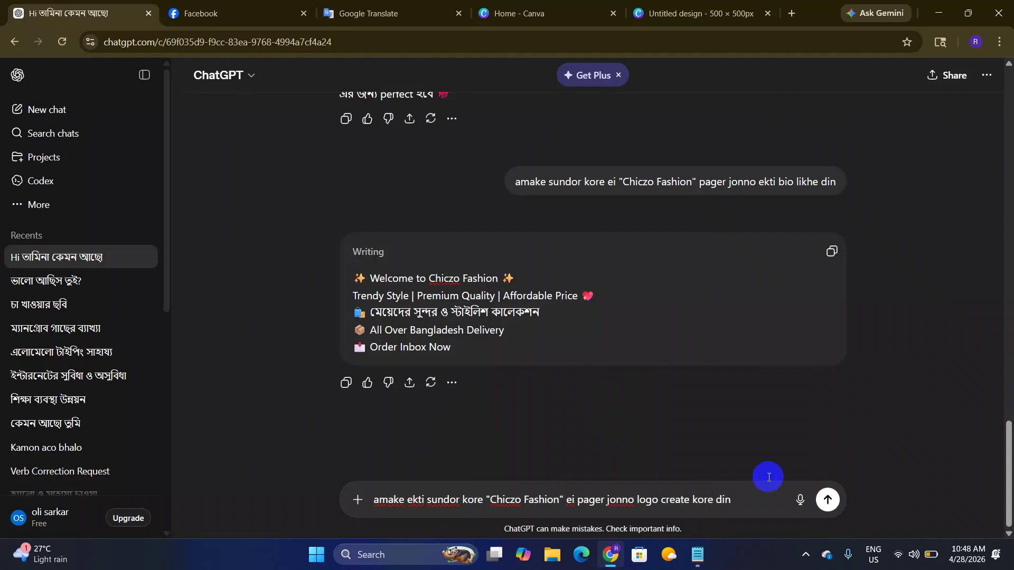
pyautogui.click(827, 502)
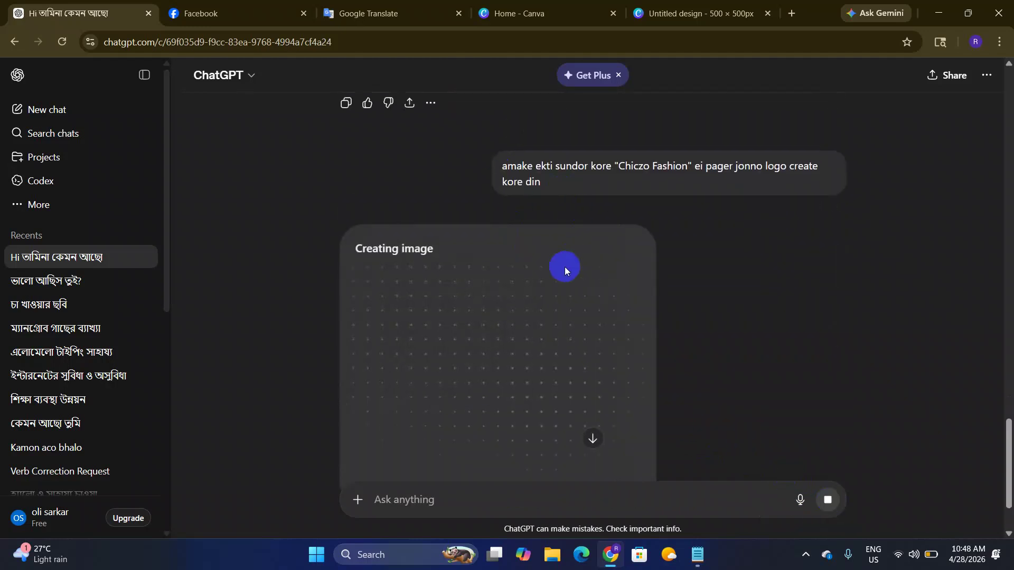
# Step: Check the Canva design tab while the logo generates, then come back to ChatGPT
pyautogui.moveTo(618, 166); pyautogui.dragTo(691, 167)
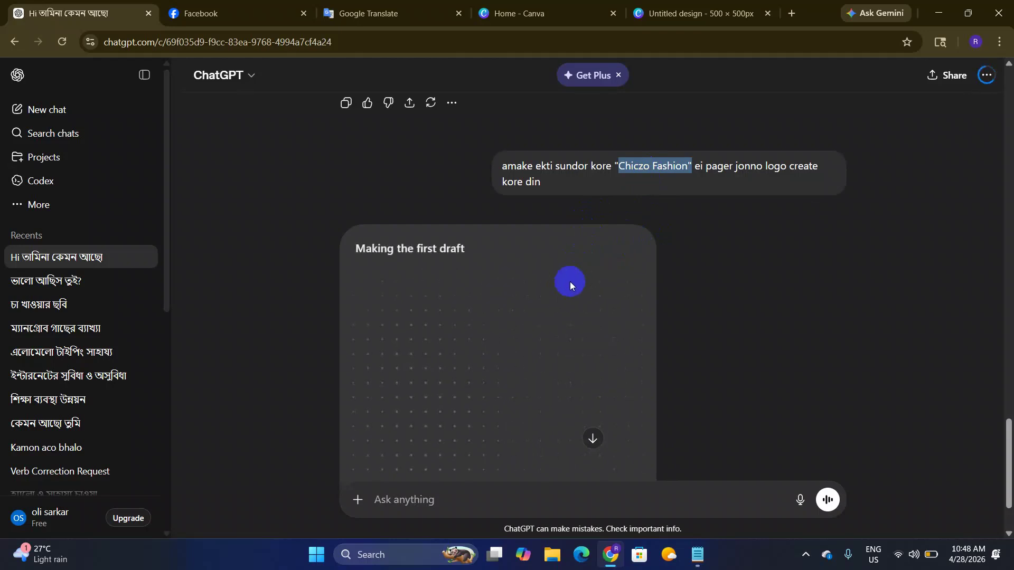
pyautogui.click(637, 25)
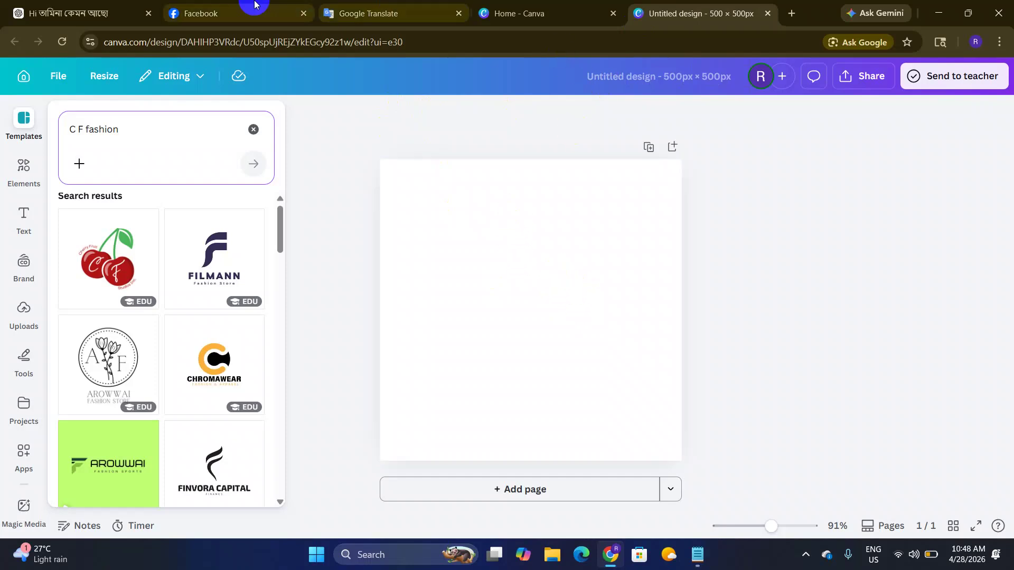
pyautogui.click(67, 5)
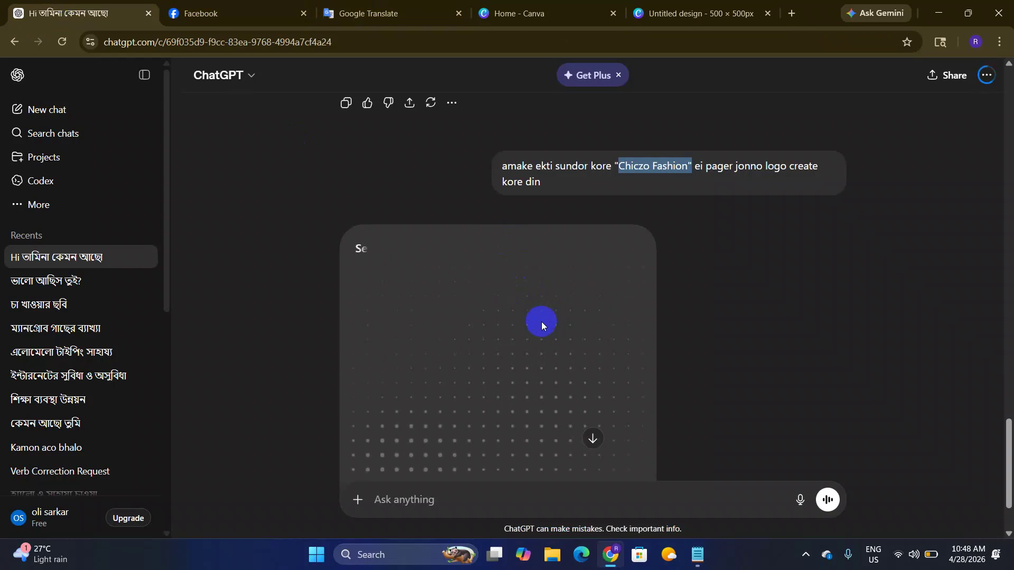
# Step: Open the generated pink-and-gold Chiczo Fashion logo in full view and download it as PNG
pyautogui.scroll(-2, 590, 380)
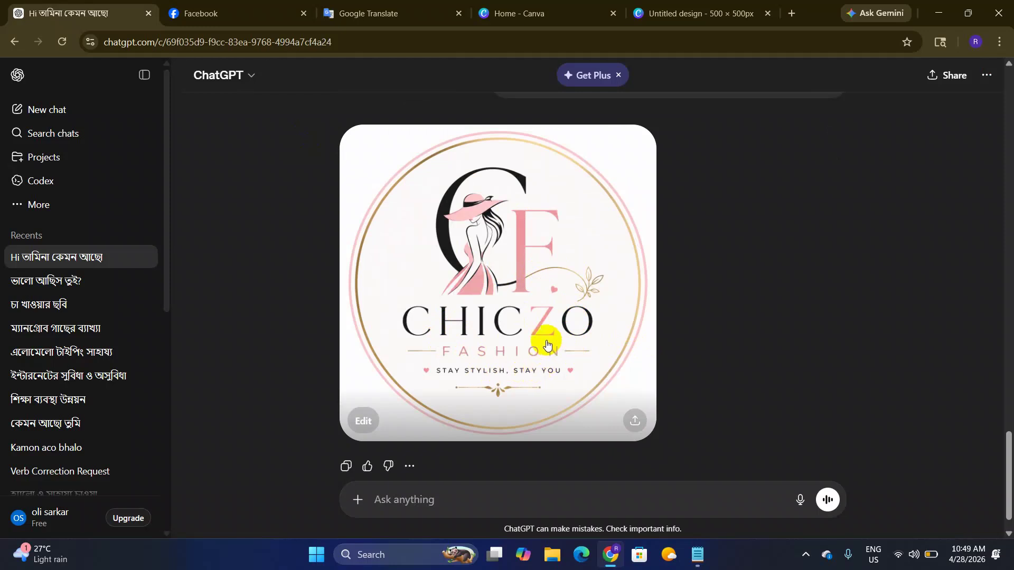
pyautogui.click(466, 294)
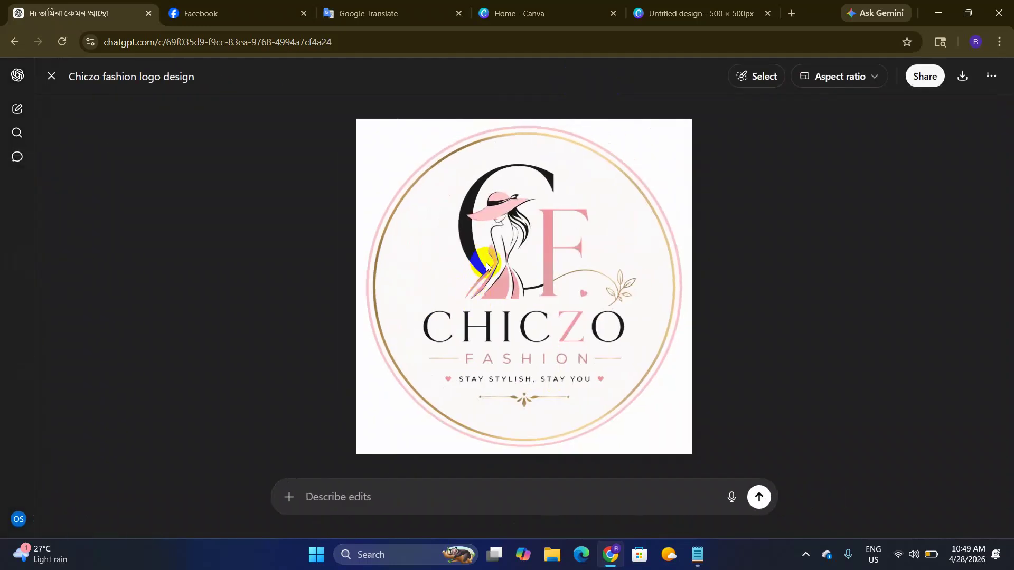
pyautogui.click(790, 213)
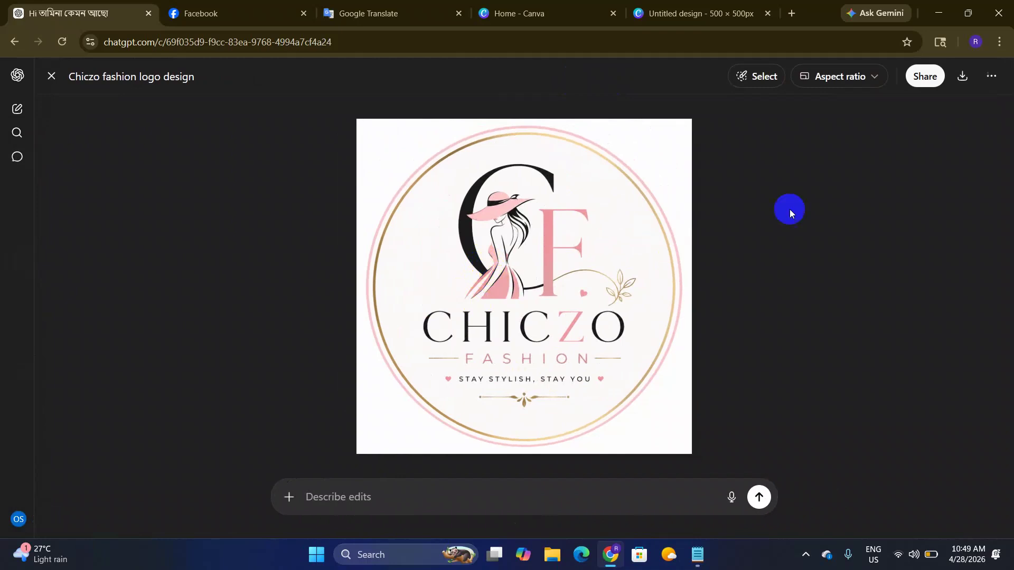
pyautogui.click(899, 116)
# Step: Upload the ChatGPT logo PNG from Downloads and place it on the 500×500 px page
pyautogui.click(680, 12)
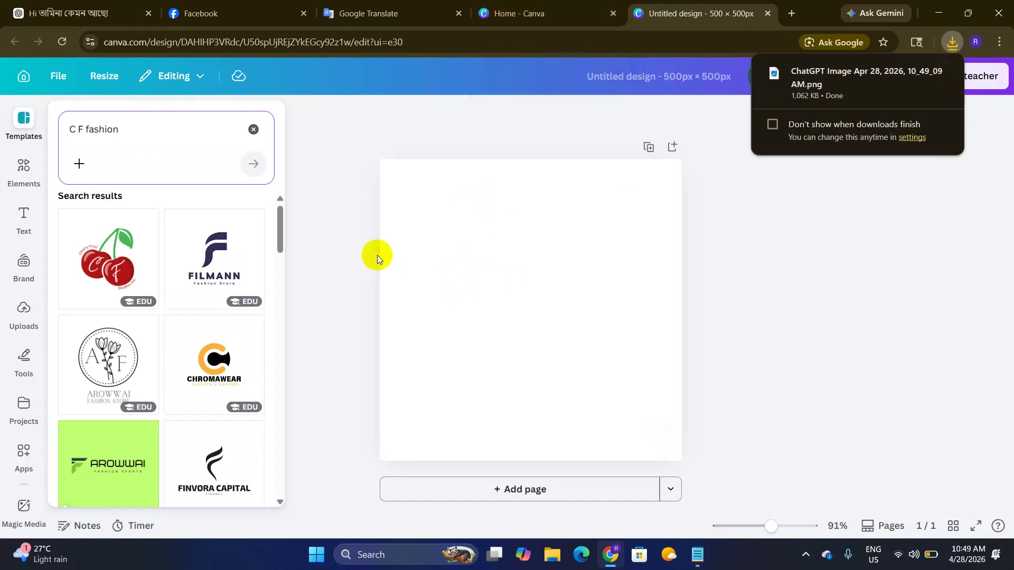
pyautogui.click(30, 323)
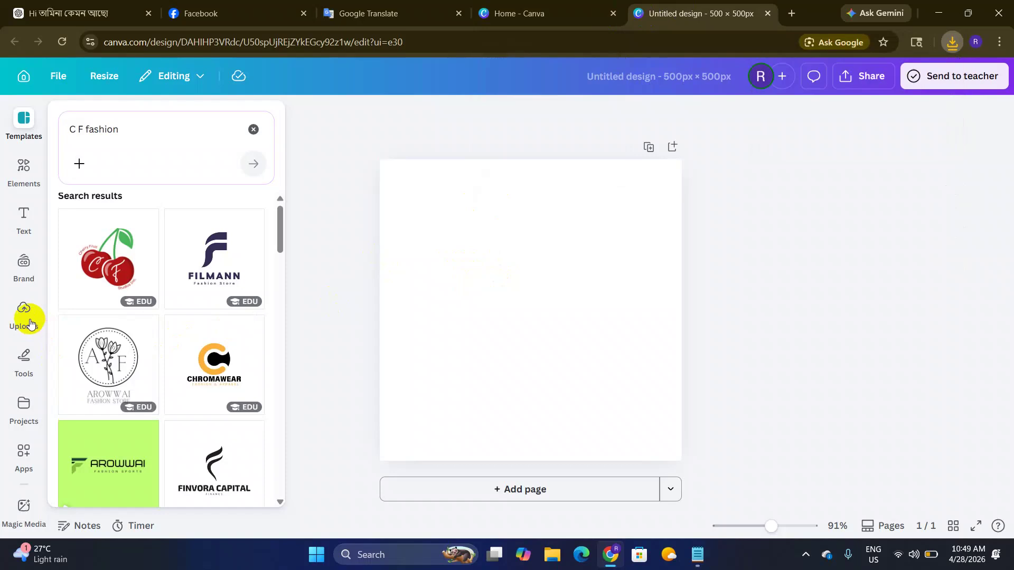
pyautogui.click(154, 167)
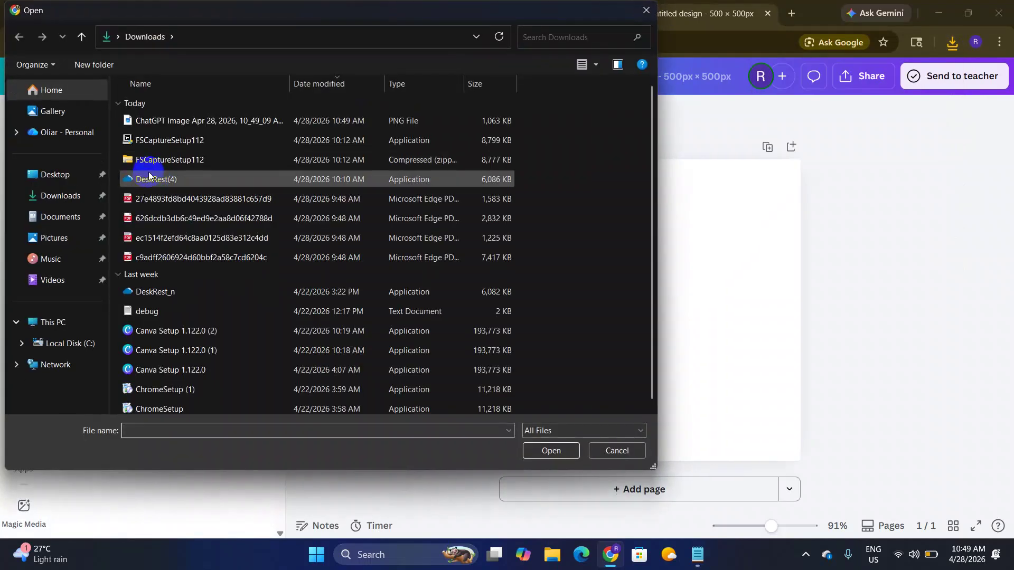
pyautogui.click(51, 196)
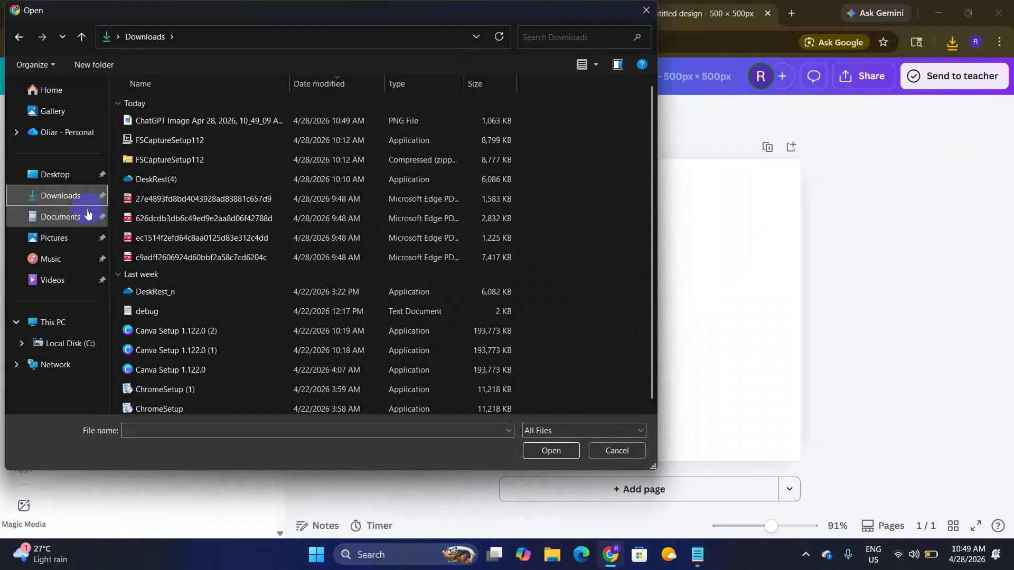
pyautogui.click(189, 122)
pyautogui.click(544, 452)
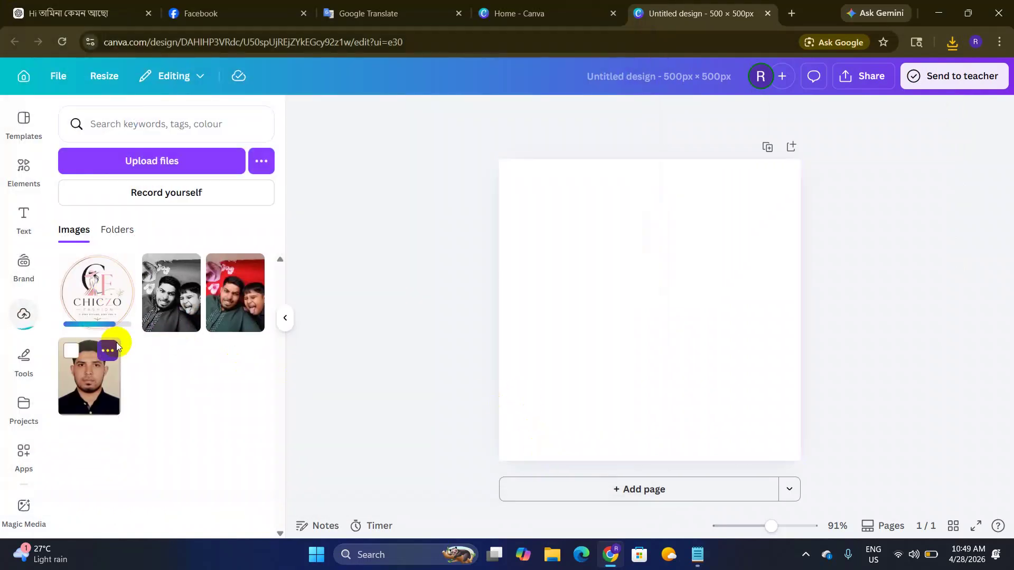
pyautogui.click(92, 293)
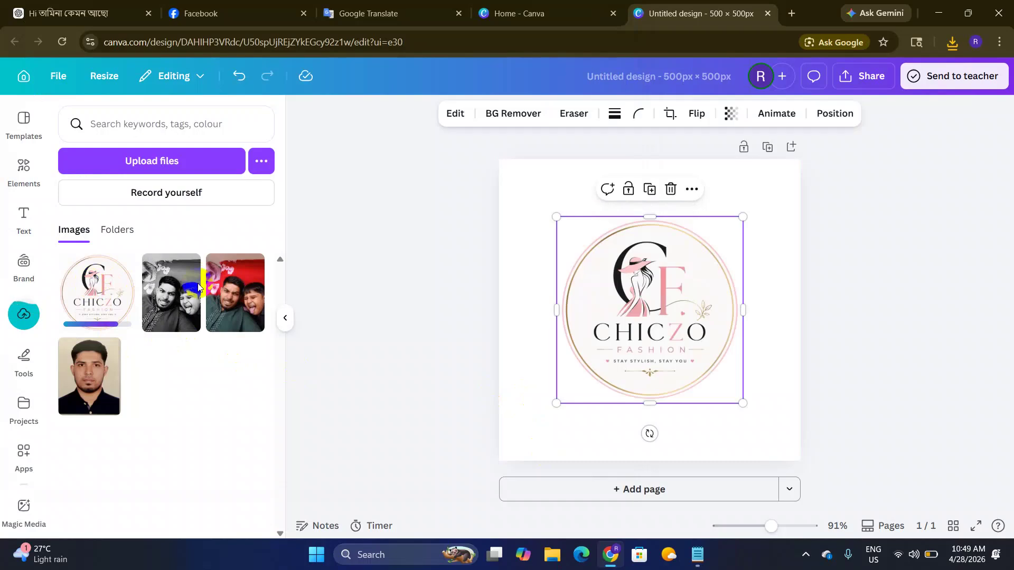
pyautogui.click(835, 369)
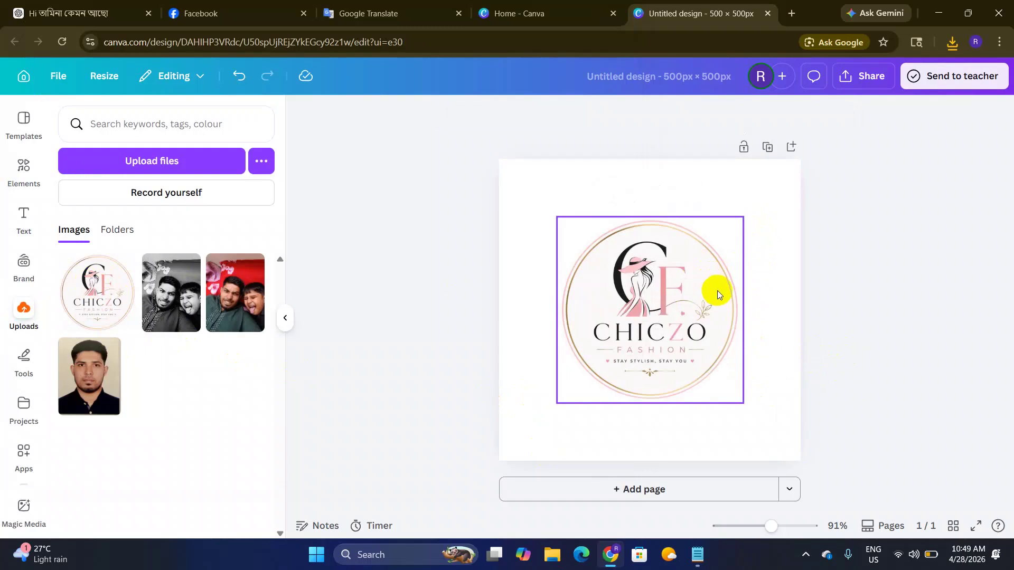
pyautogui.click(712, 361)
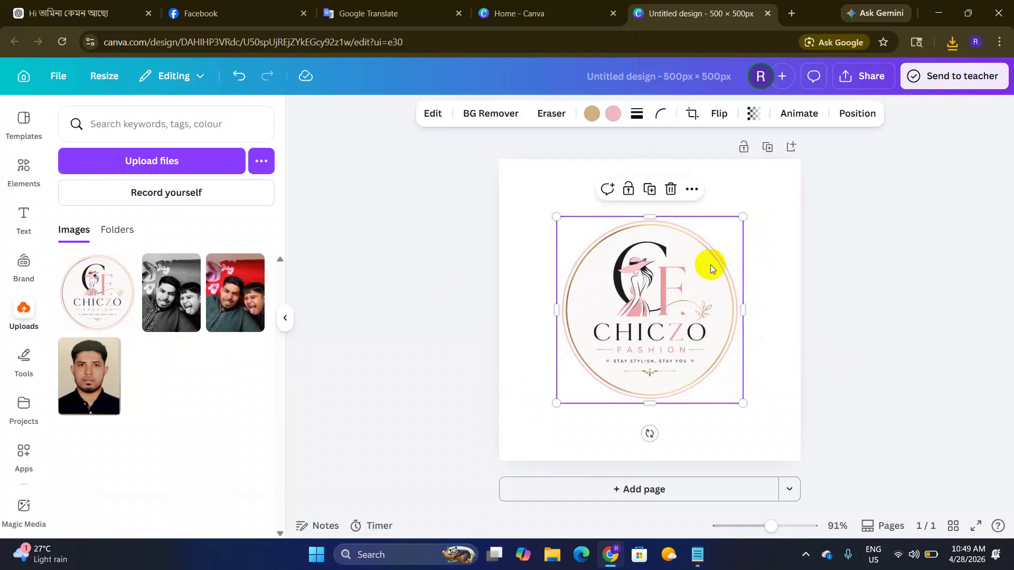
pyautogui.click(817, 340)
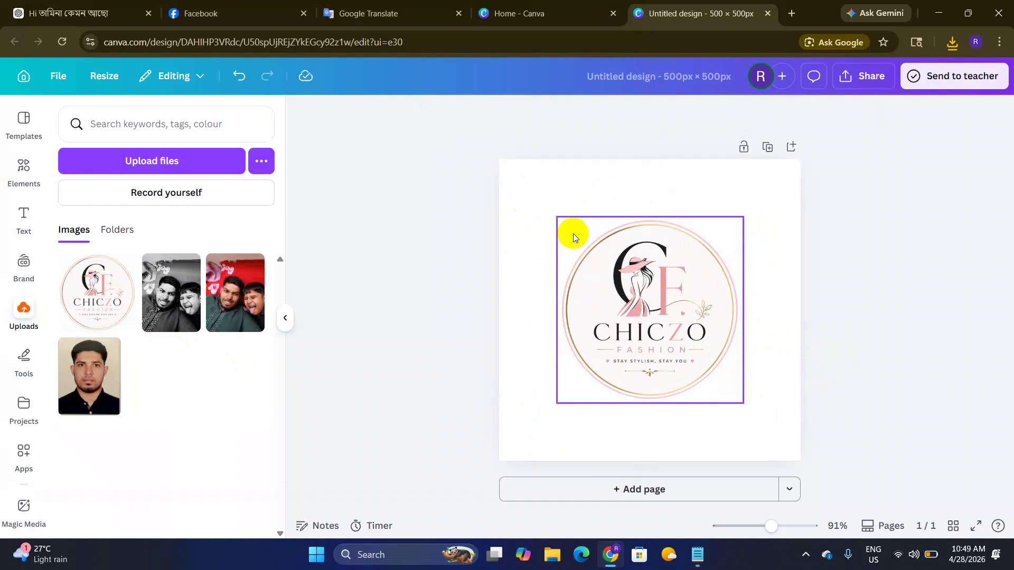
pyautogui.click(787, 388)
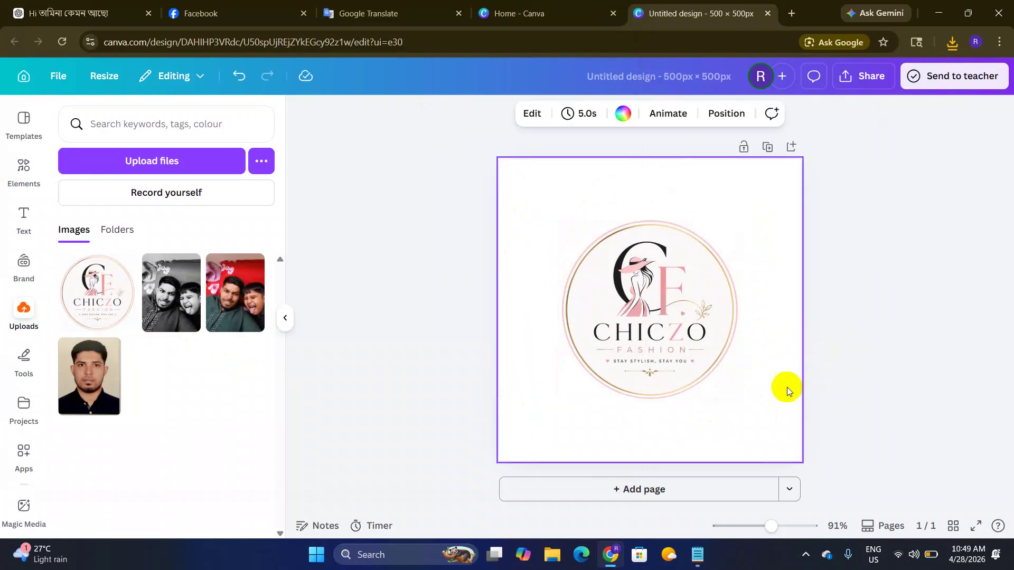
# Step: Export the design as a PNG scaled to 3.125 (1,563 × 1,563 px)
pyautogui.click(871, 77)
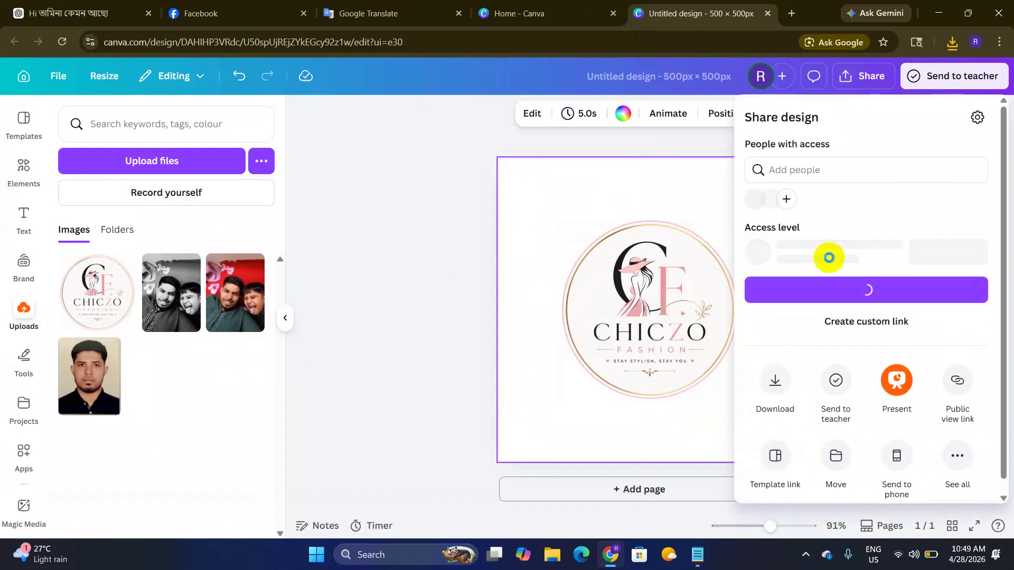
pyautogui.click(777, 378)
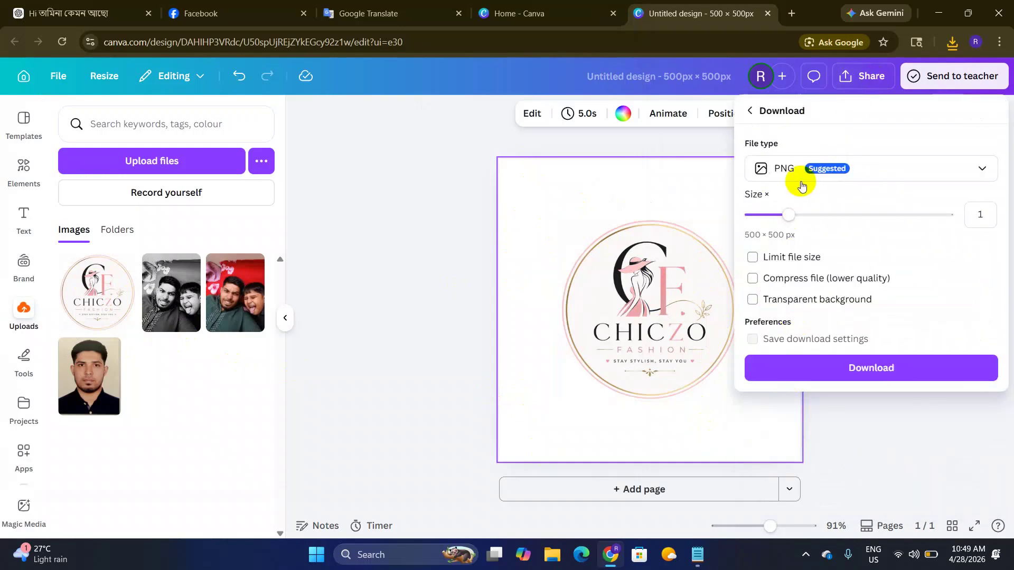
pyautogui.click(757, 170)
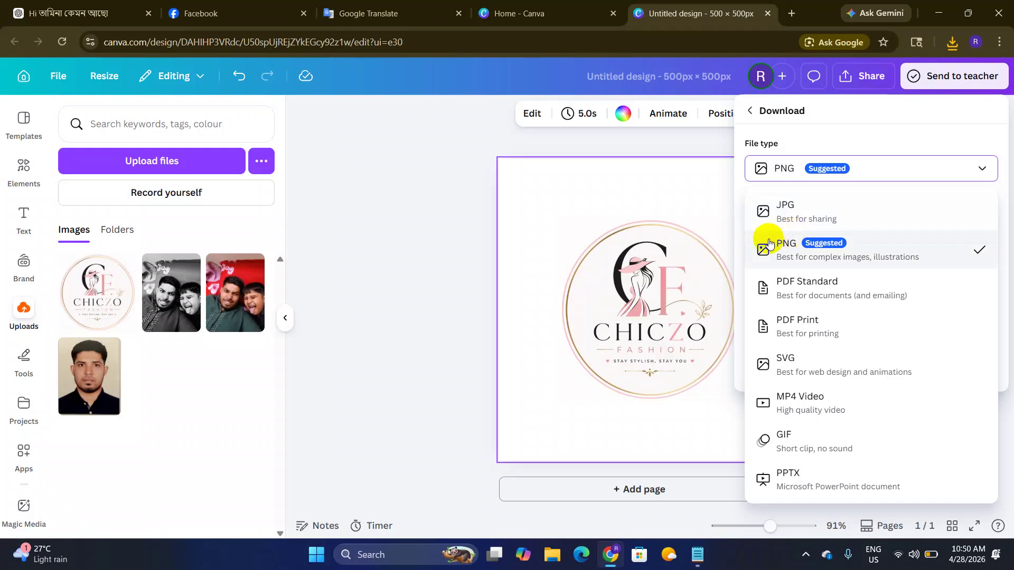
pyautogui.click(789, 248)
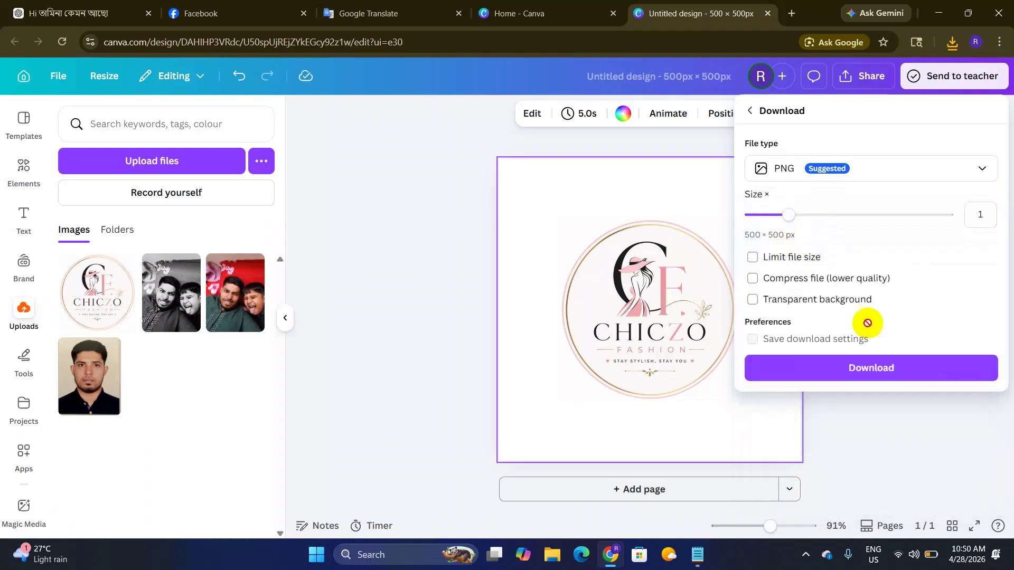
pyautogui.moveTo(788, 214); pyautogui.dragTo(1012, 226)
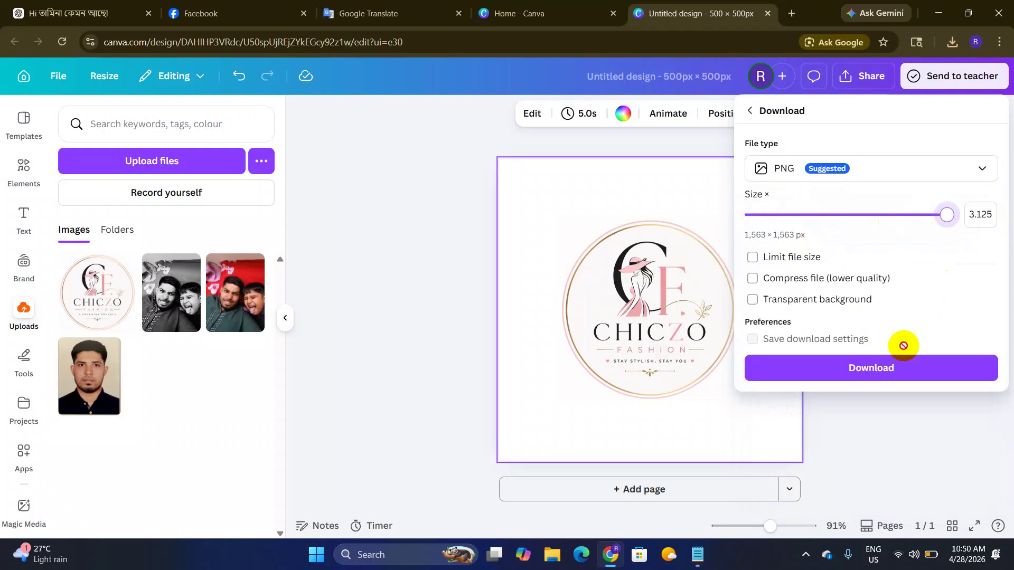
pyautogui.click(885, 375)
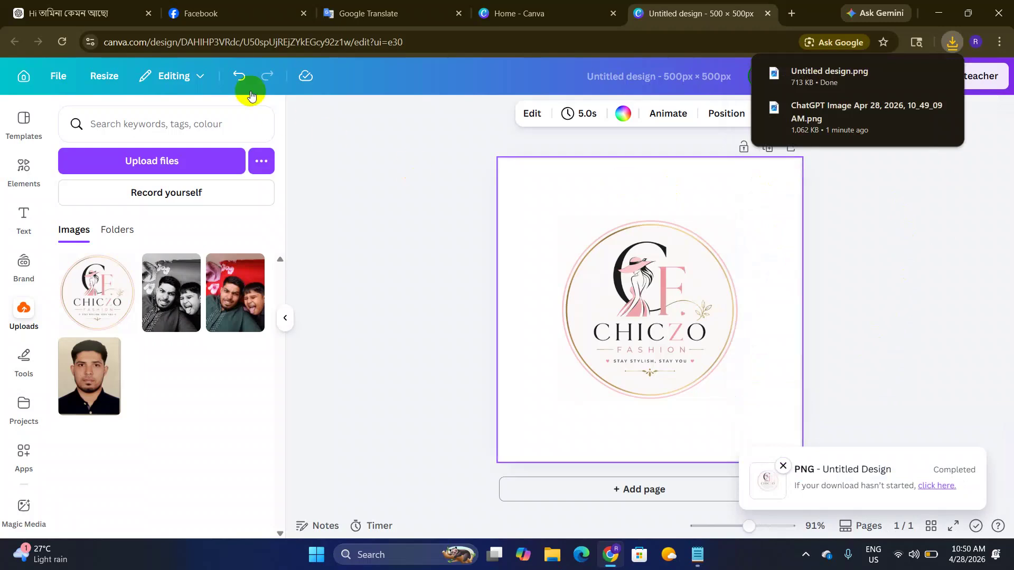
# Step: Open the Chiczo Fashion page and upload 'Untitled design' from Downloads as its profile picture
pyautogui.click(212, 6)
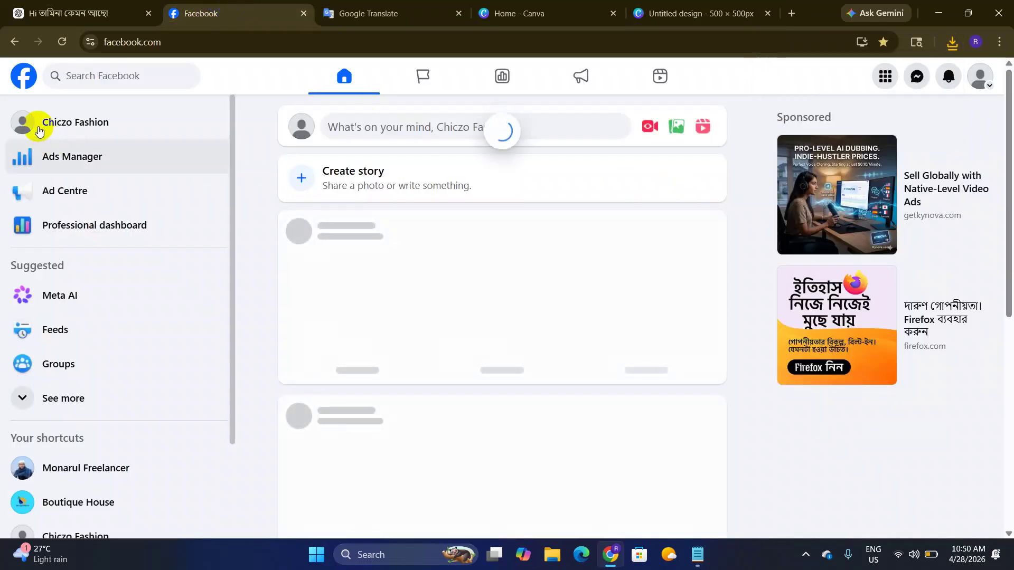
pyautogui.click(36, 128)
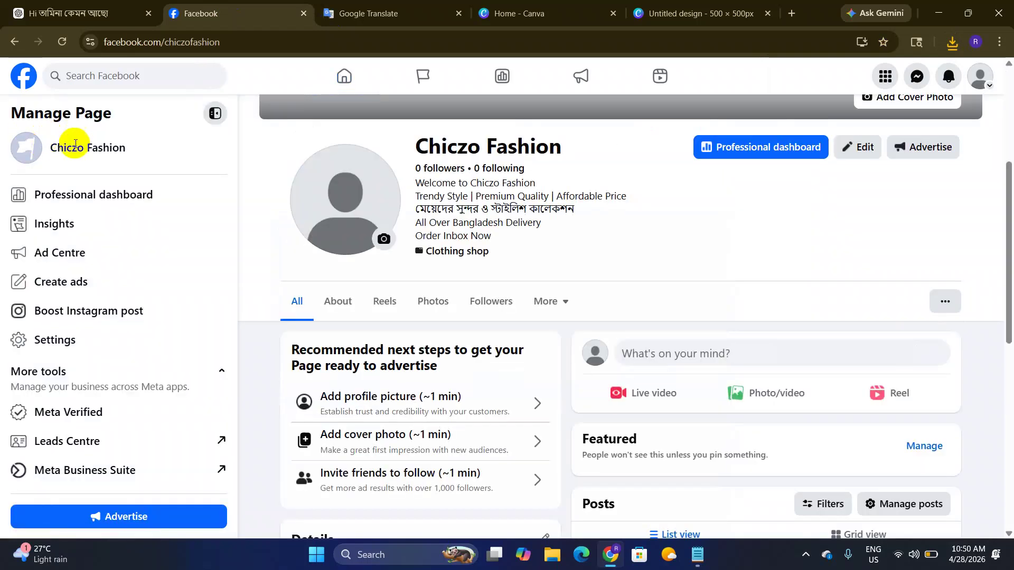
pyautogui.scroll(3, 381, 274)
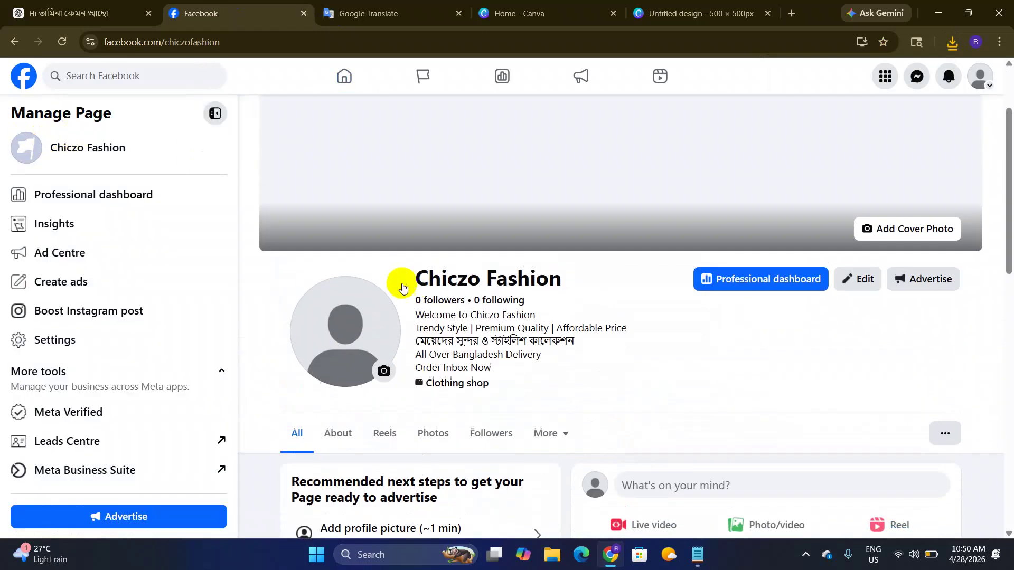
pyautogui.click(383, 370)
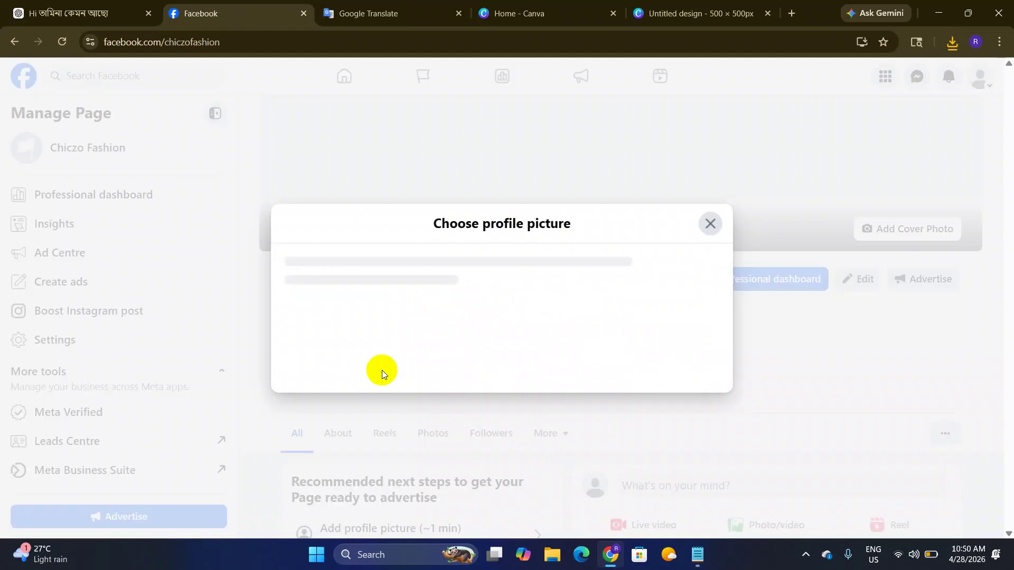
pyautogui.click(487, 318)
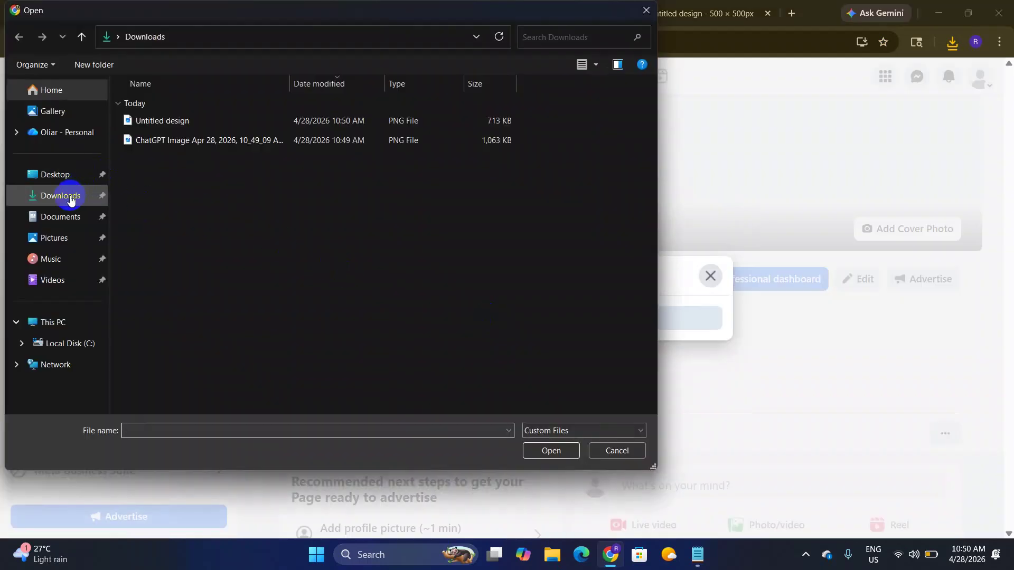
pyautogui.click(66, 197)
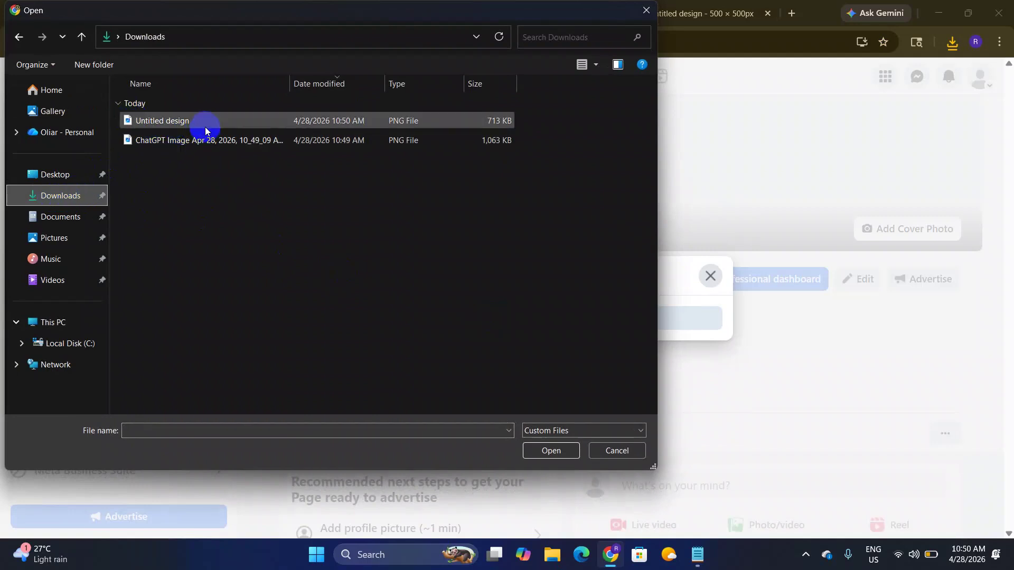
pyautogui.click(186, 122)
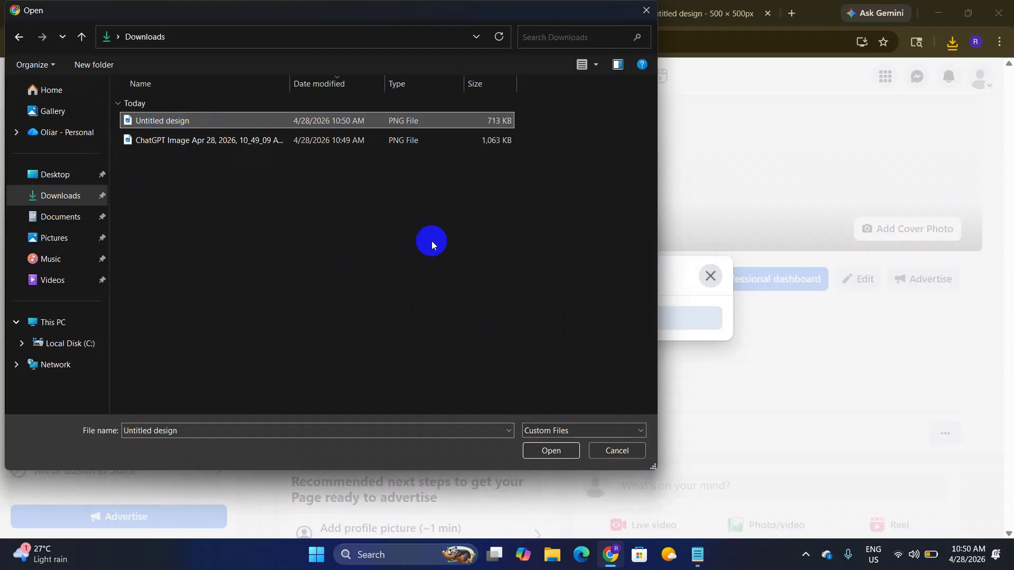
pyautogui.click(555, 455)
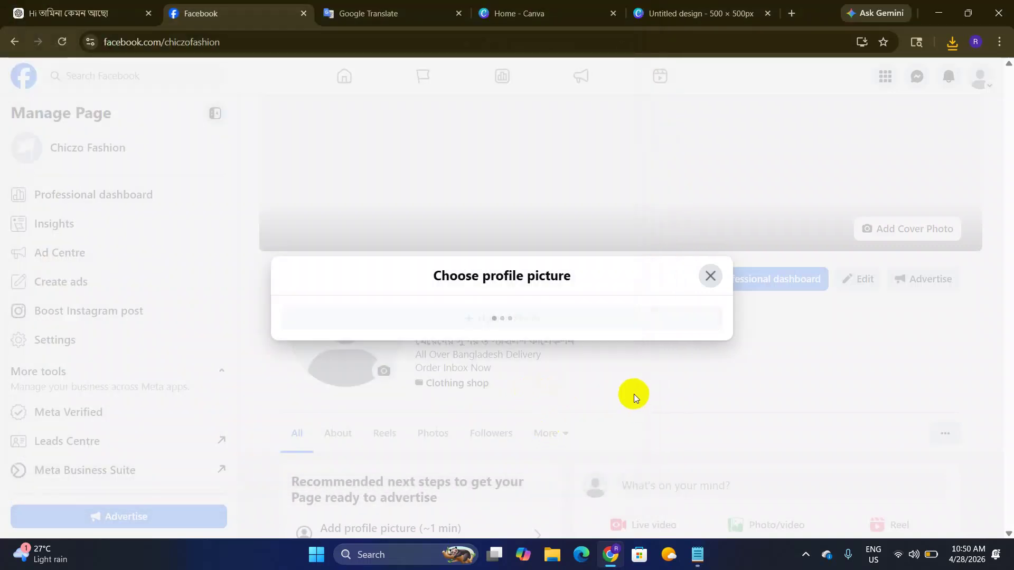
# Step: Zoom the logo slightly larger in the frame and save it as the profile picture
pyautogui.scroll(-2, 560, 348)
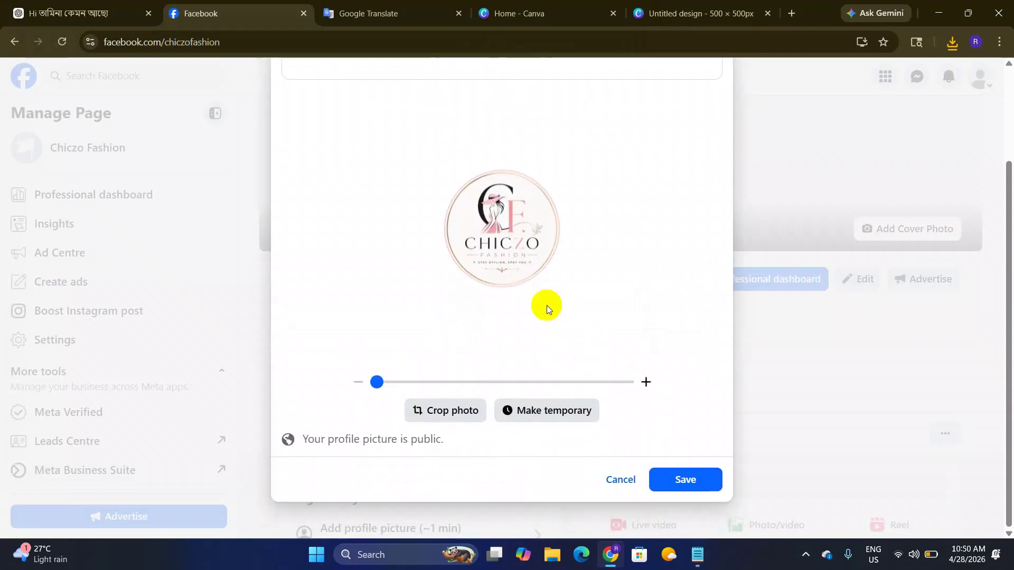
pyautogui.moveTo(376, 381)
pyautogui.mouseDown()
pyautogui.moveTo(465, 381)
pyautogui.moveTo(414, 383)
pyautogui.moveTo(398, 380)
pyautogui.moveTo(419, 366)
pyautogui.moveTo(391, 371)
pyautogui.mouseUp()
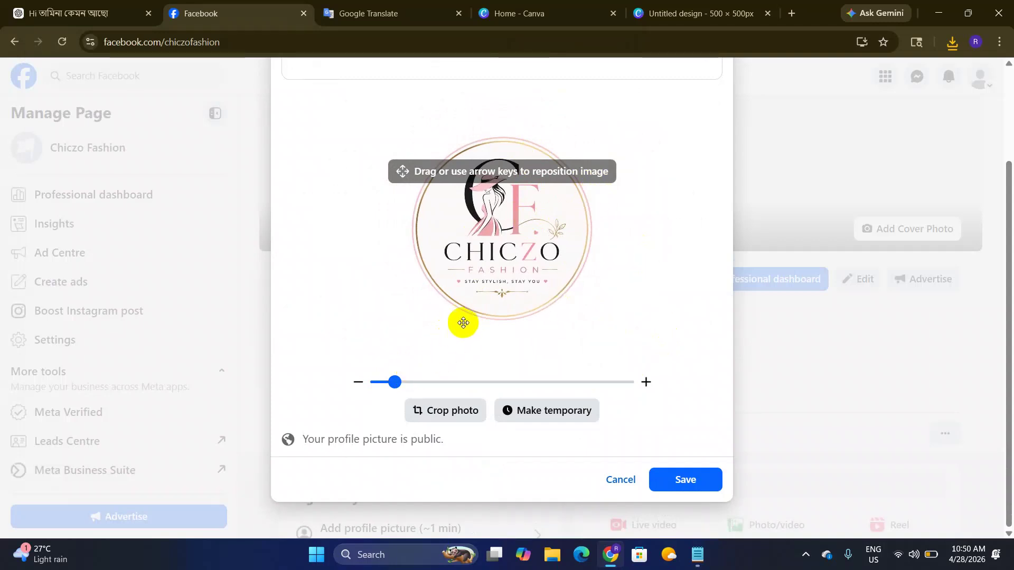
pyautogui.moveTo(397, 381)
pyautogui.mouseDown()
pyautogui.moveTo(386, 381)
pyautogui.moveTo(394, 381)
pyautogui.mouseUp()
pyautogui.click(686, 478)
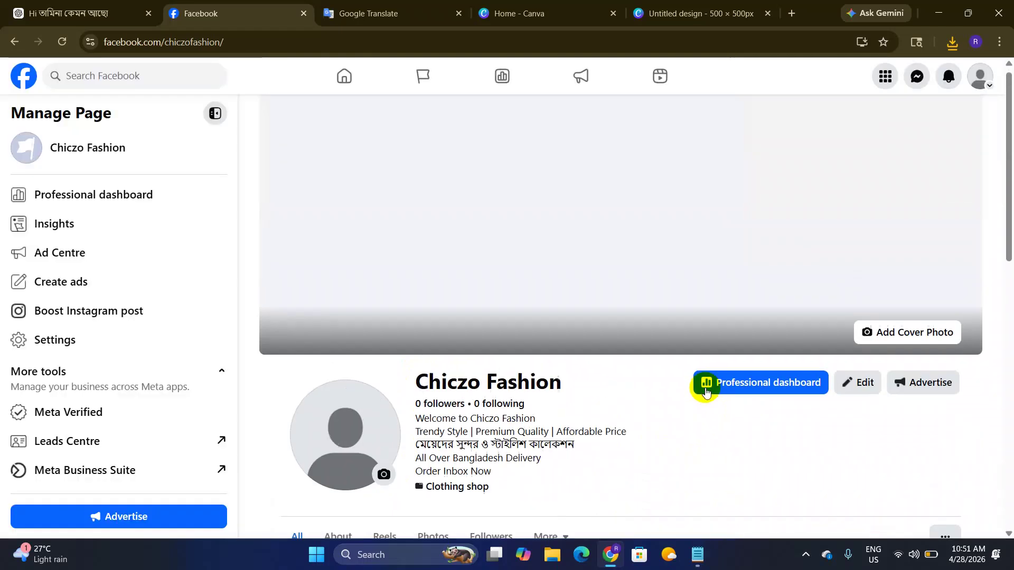
pyautogui.scroll(-2, 583, 370)
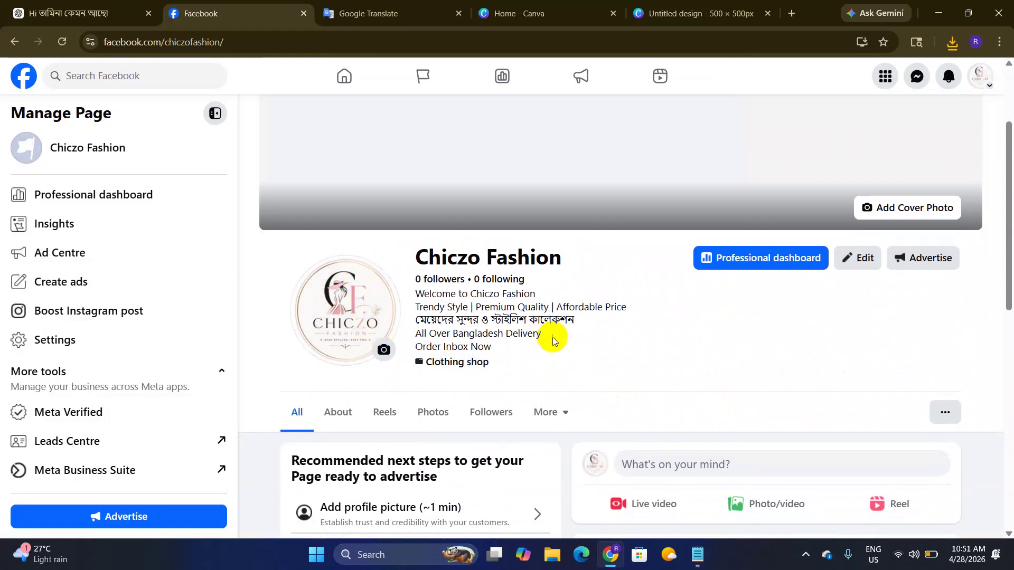
pyautogui.scroll(2, 636, 335)
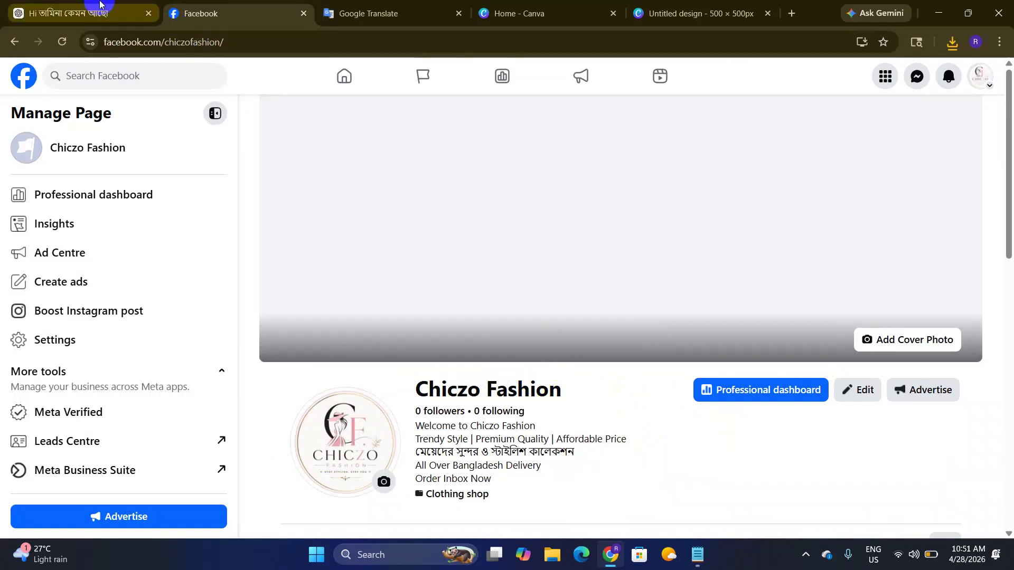
# Step: Send ChatGPT the prompt 'amar ei pager jonno sundor kore ekti cover design name "Chiczo Fashion"'
pyautogui.click(102, 12)
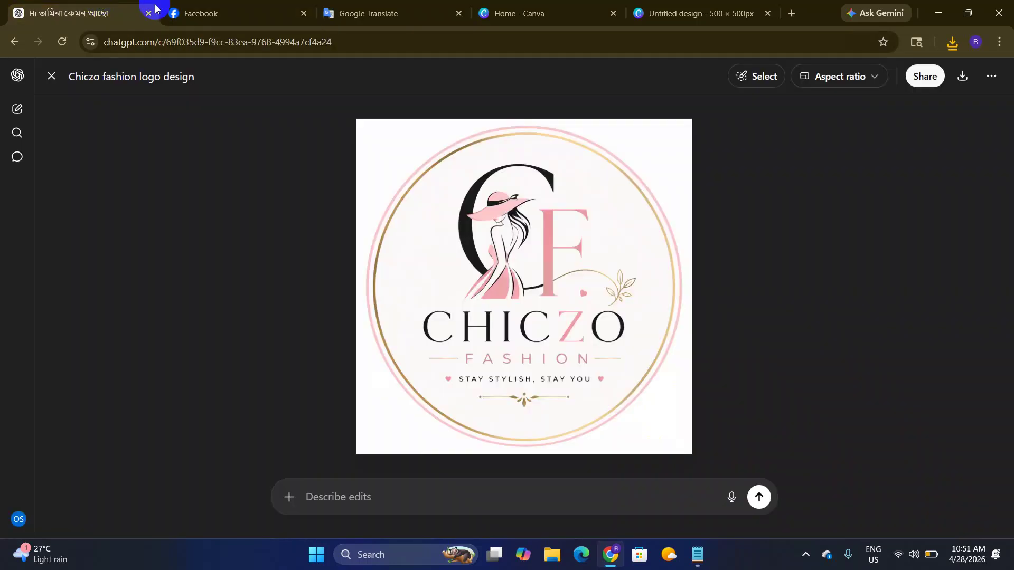
pyautogui.press('Escape')
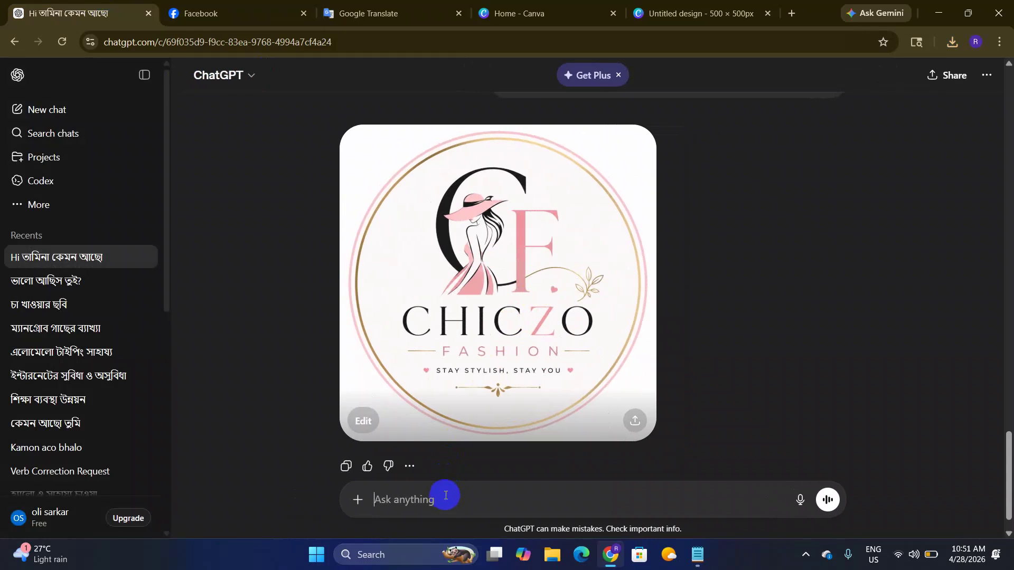
pyautogui.write('am')
pyautogui.write('ar ei pager jonno sundor kore ekti co')
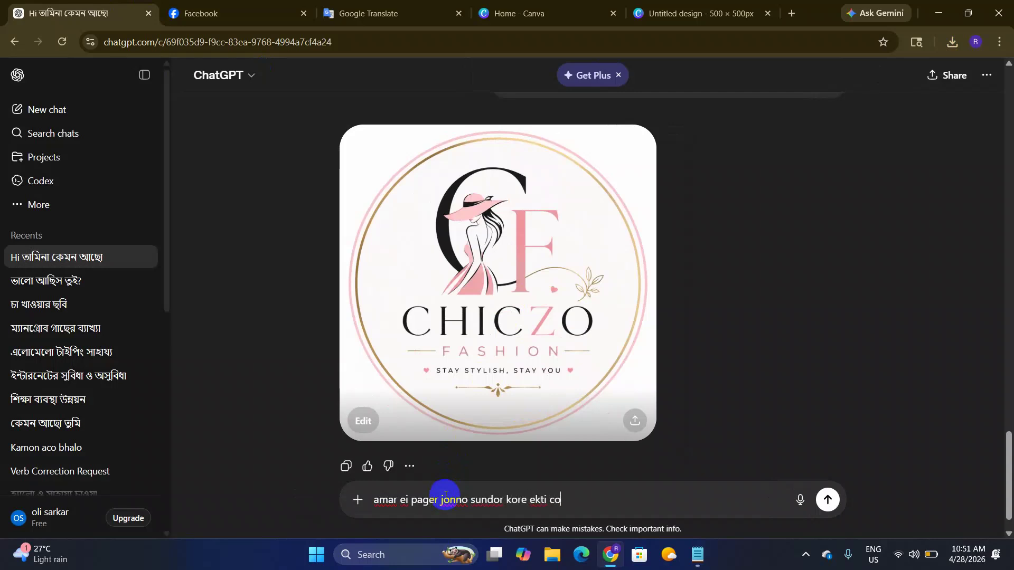
pyautogui.write('ver design kore din, pa')
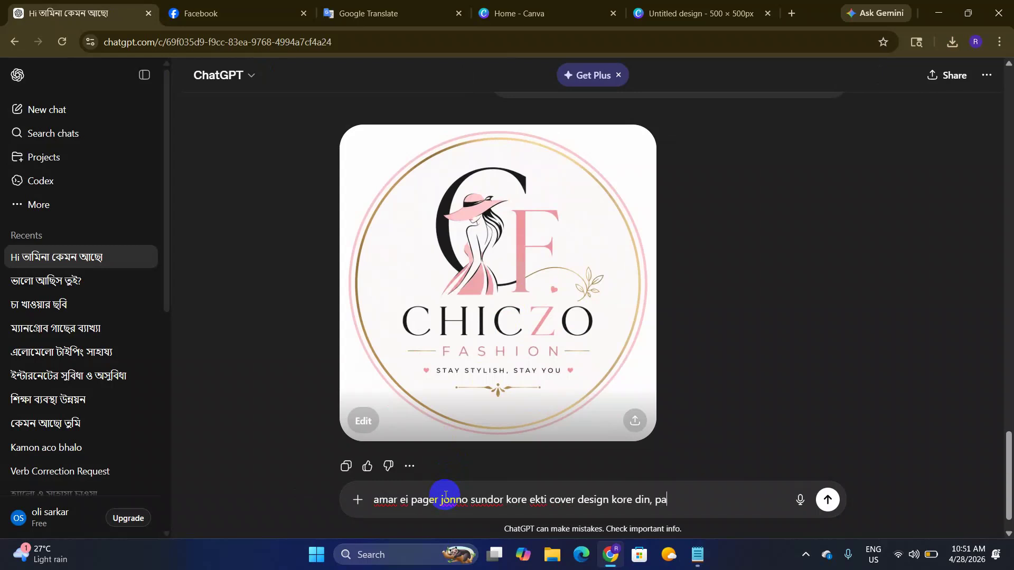
pyautogui.write('name "Chiczo Fashion"')
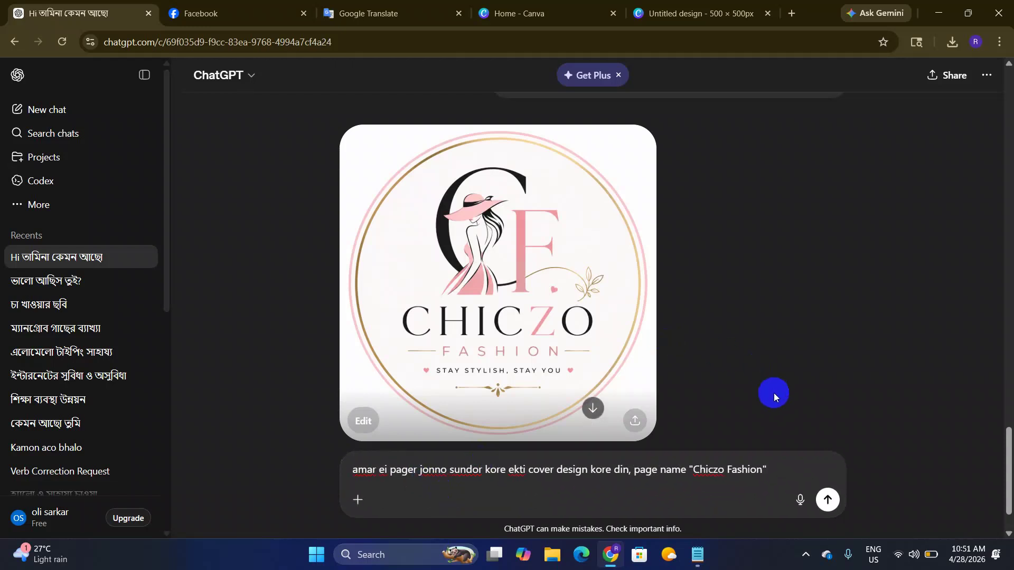
pyautogui.press('Return')
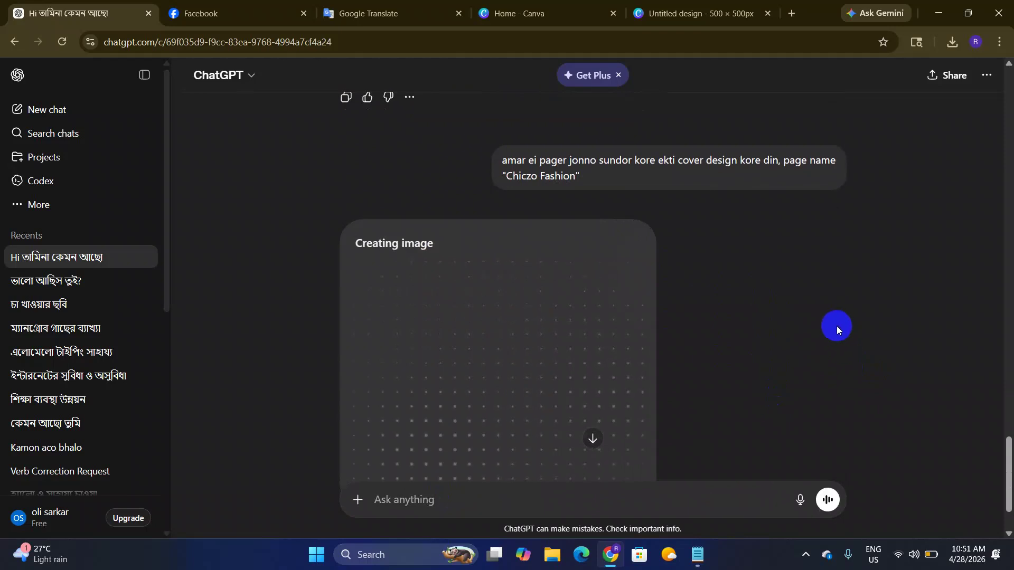
pyautogui.scroll(-2, 776, 357)
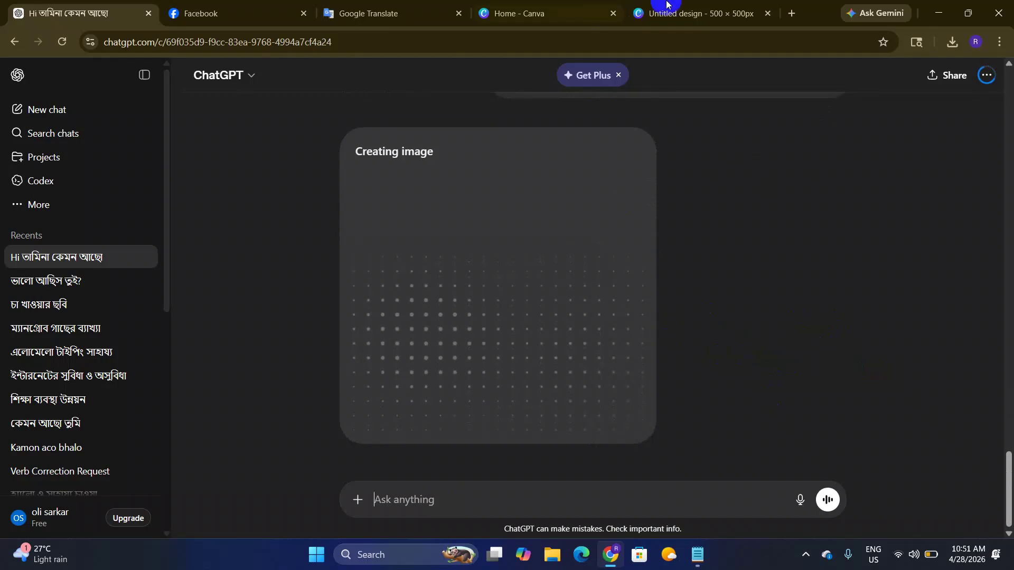
pyautogui.click(668, 12)
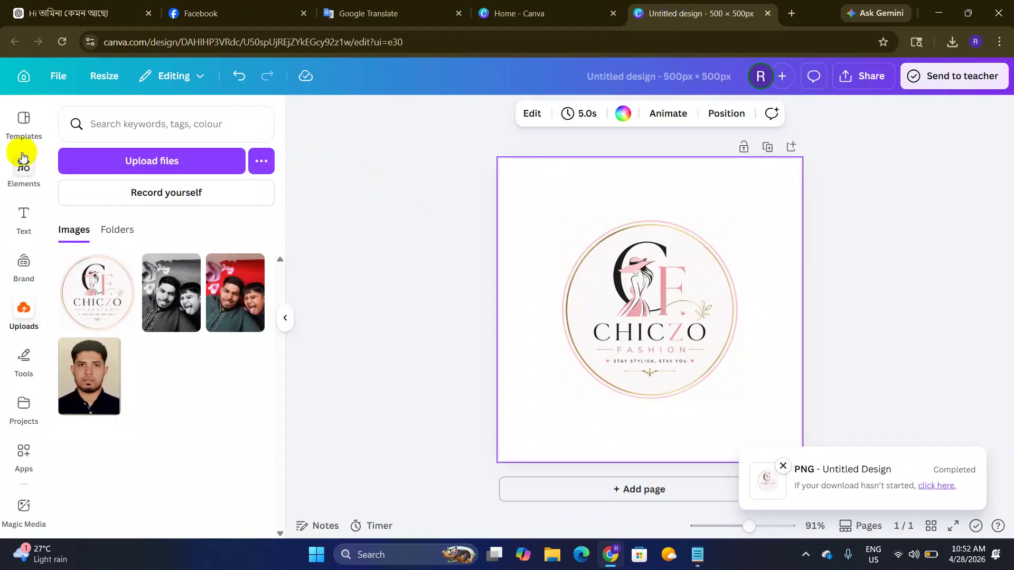
# Step: Search Canva templates for 'cover design' and browse the results
pyautogui.click(27, 127)
pyautogui.moveTo(177, 124); pyautogui.dragTo(0, 119)
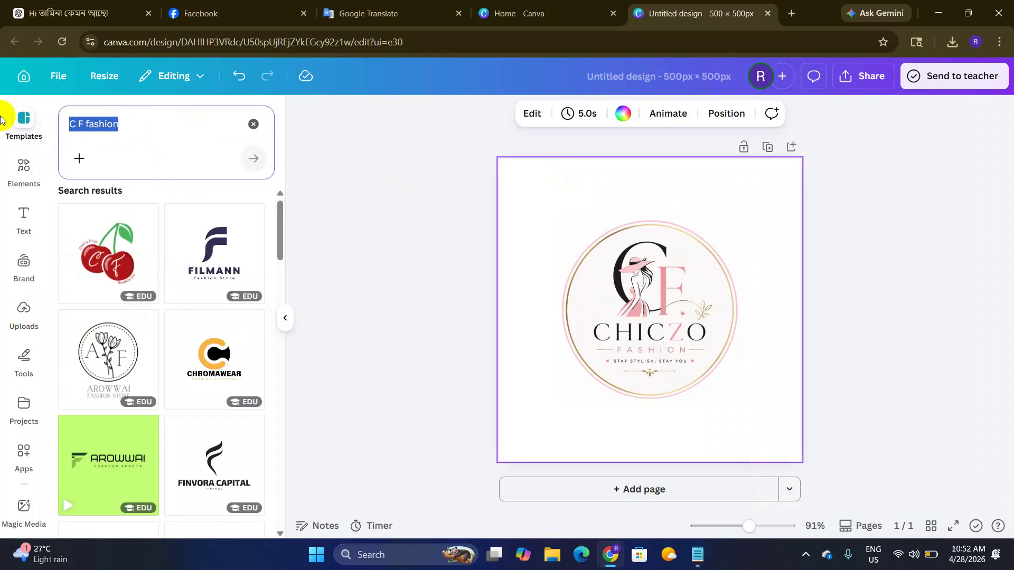
pyautogui.write('cover design')
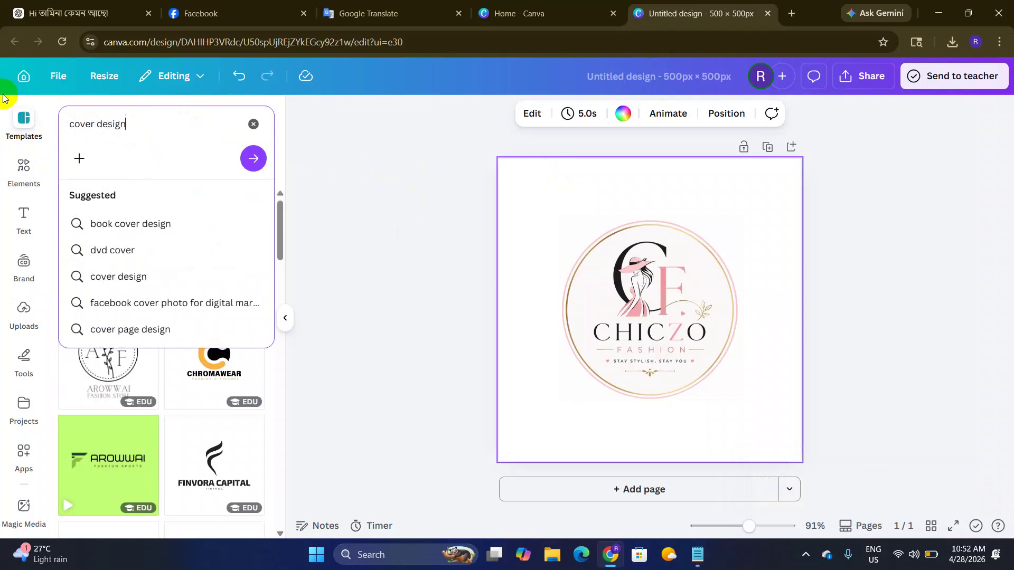
pyautogui.press('Return')
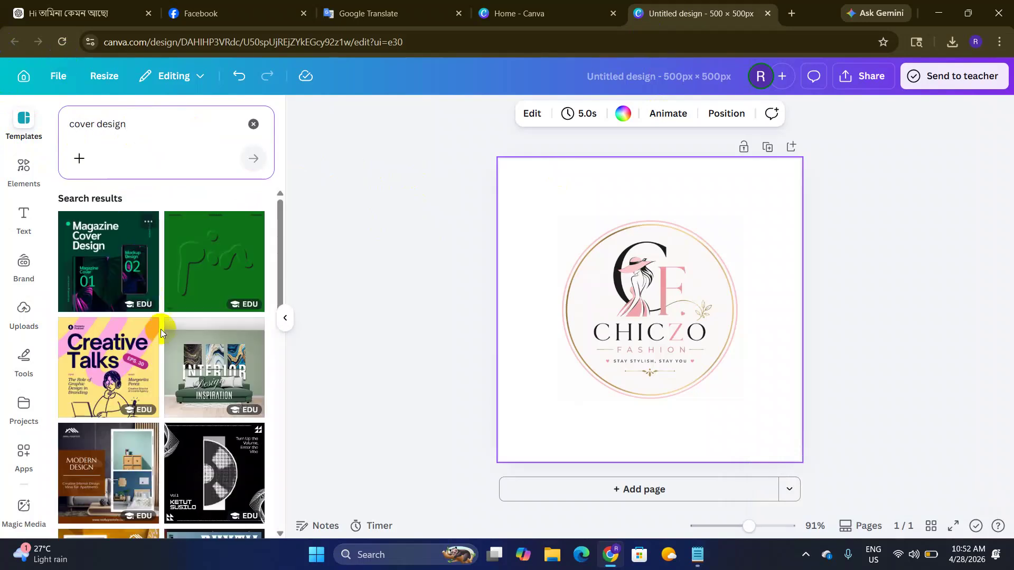
pyautogui.scroll(-5, 153, 318)
pyautogui.scroll(3, 153, 318)
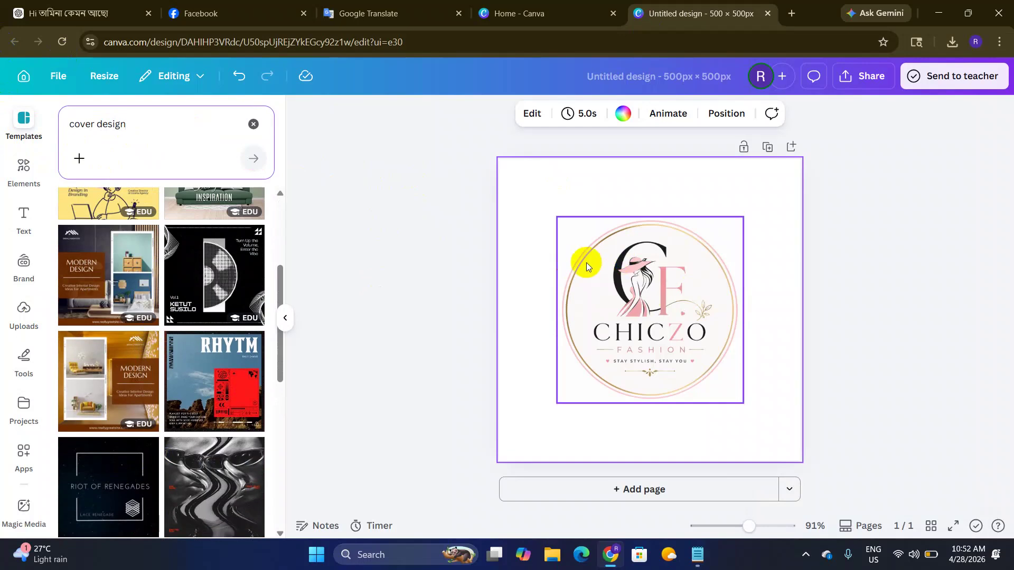
pyautogui.click(515, 13)
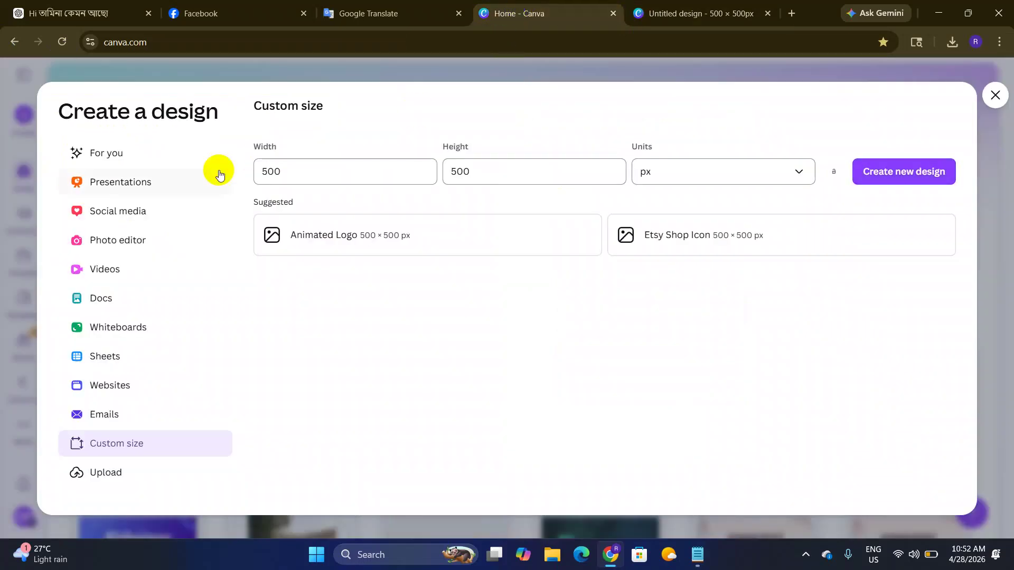
# Step: Close the Create a design dialog and search templates for 'fashion cover design'
pyautogui.click(995, 95)
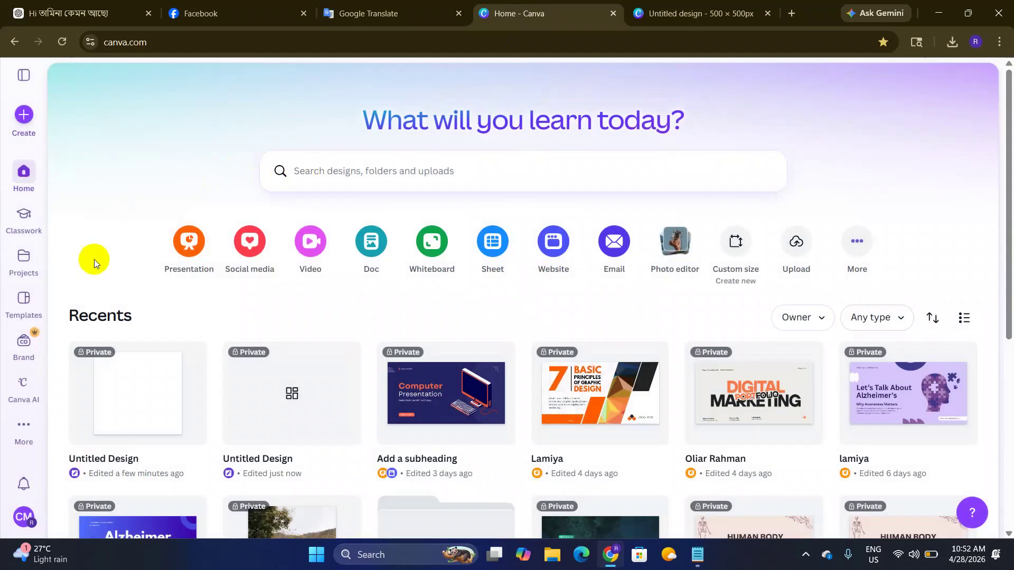
pyautogui.click(7, 314)
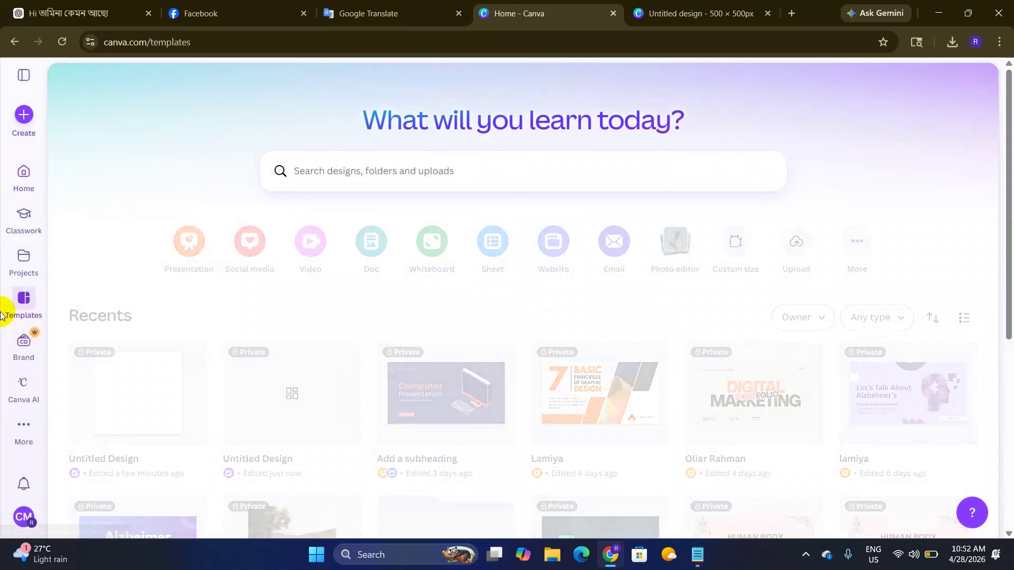
pyautogui.click(375, 172)
pyautogui.write('l')
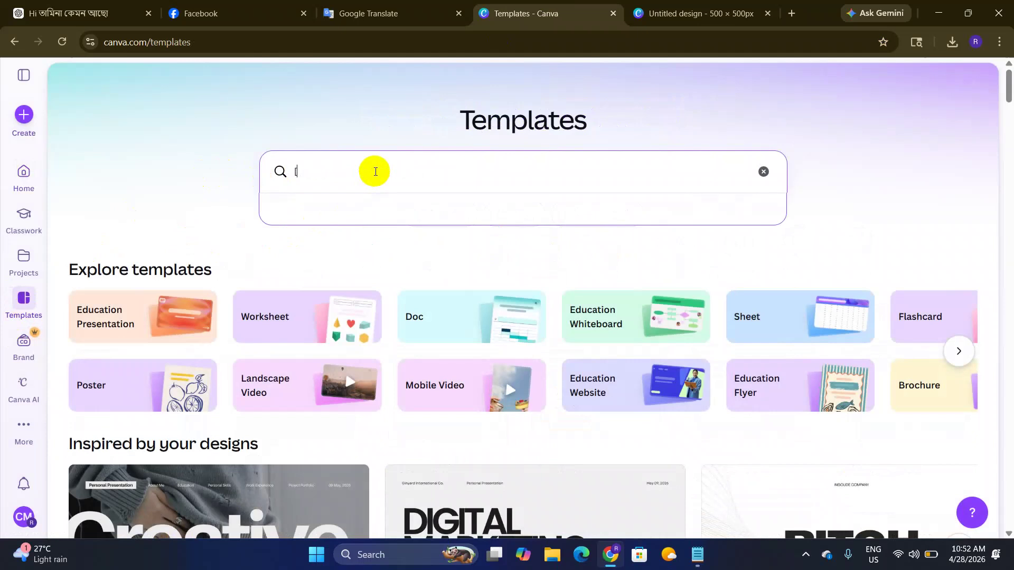
pyautogui.press('BackSpace')
pyautogui.write('fash')
pyautogui.press('Return')
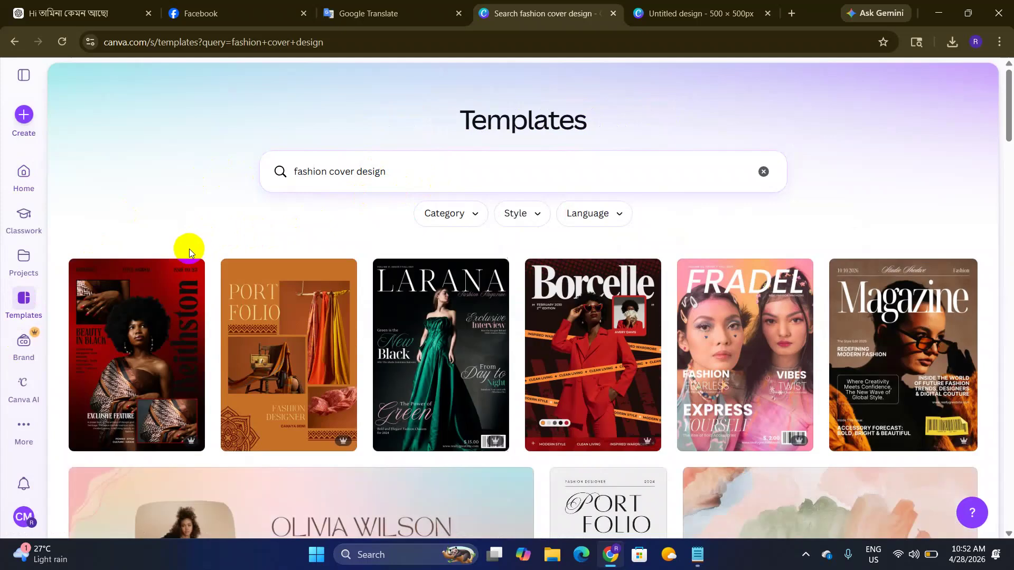
# Step: Preview the pink fashion designer cover template from the search results
pyautogui.scroll(-5, 355, 264)
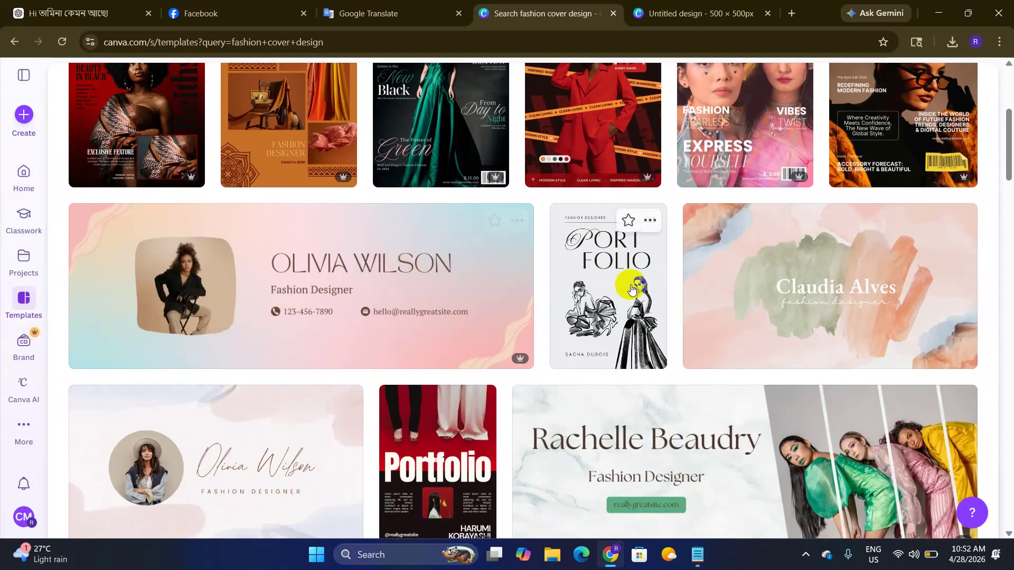
pyautogui.scroll(-5, 798, 265)
pyautogui.scroll(5, 424, 278)
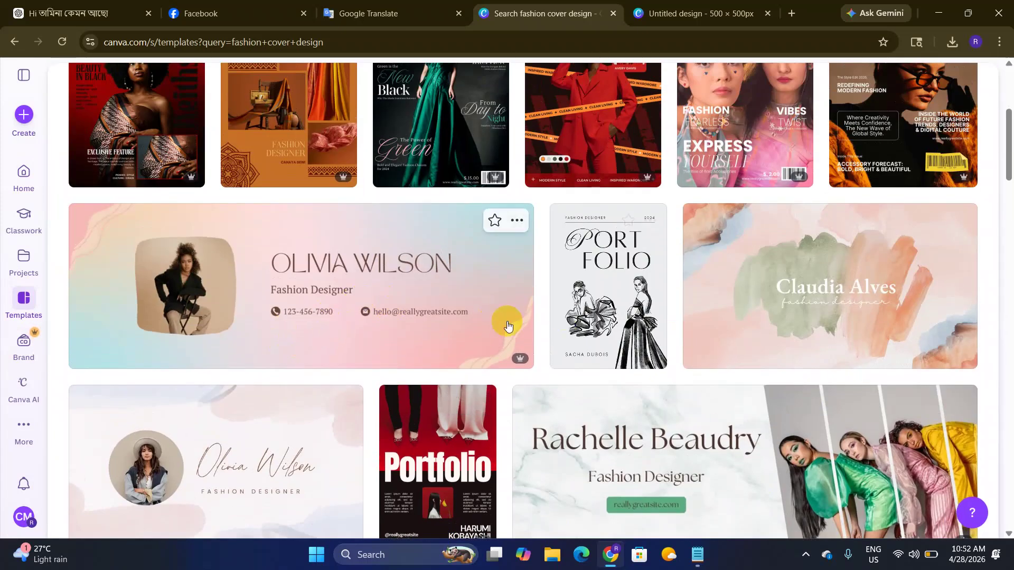
pyautogui.scroll(-4, 528, 306)
pyautogui.click(385, 127)
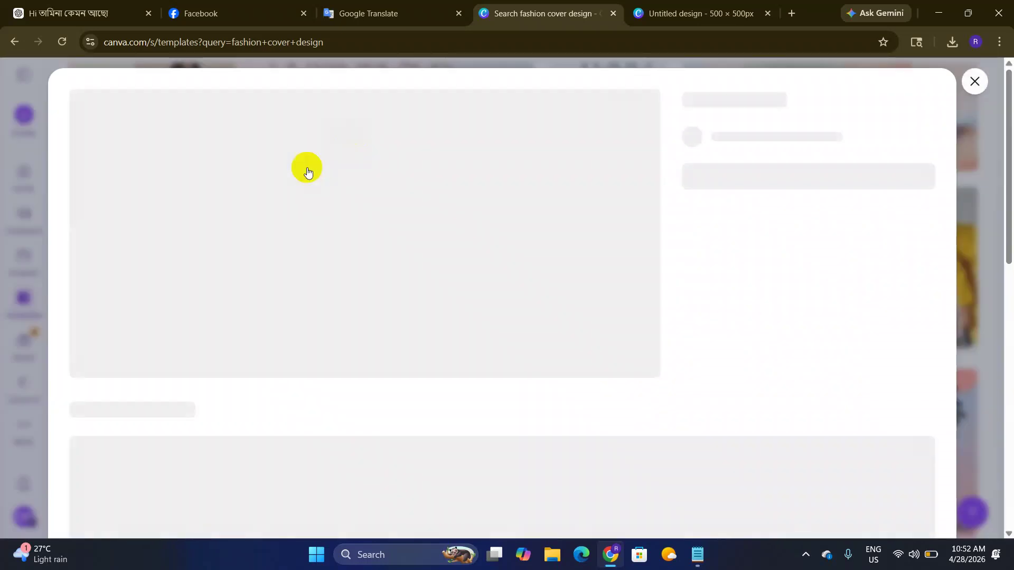
pyautogui.scroll(-10, 403, 249)
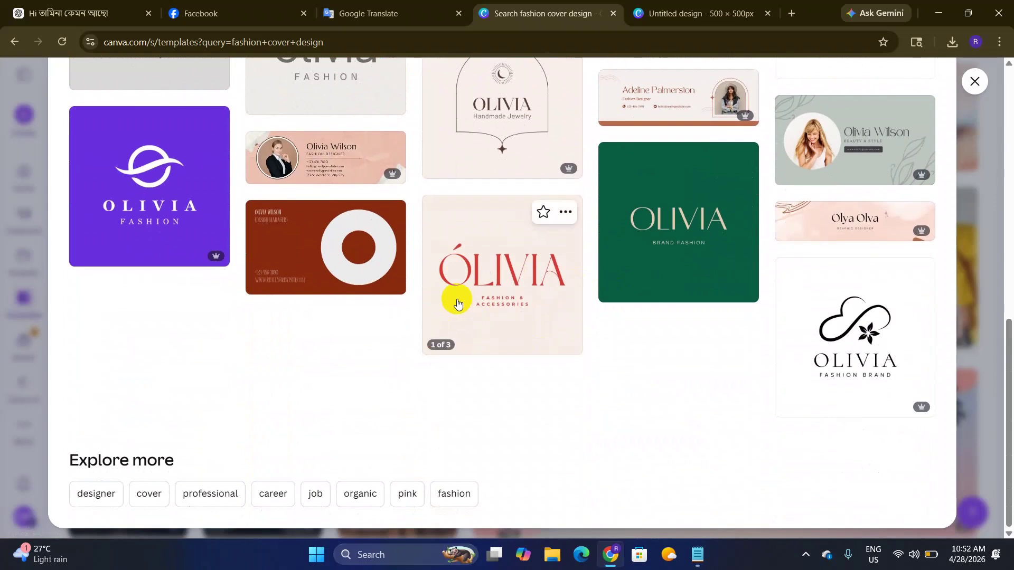
pyautogui.scroll(10, 455, 301)
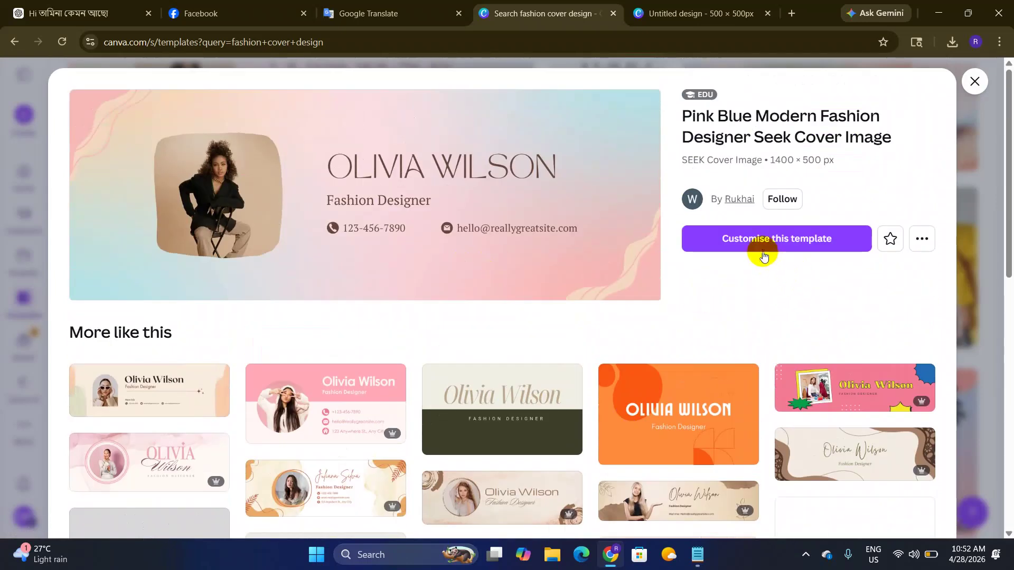
# Step: Open the pink fashion designer template for editing and try the orange-and-brown variant
pyautogui.click(772, 243)
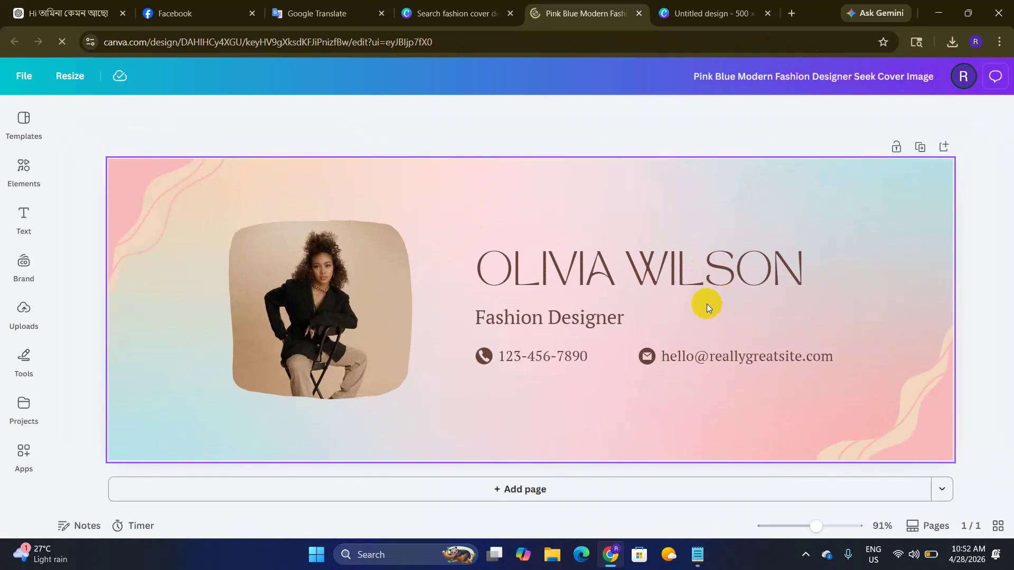
pyautogui.click(36, 108)
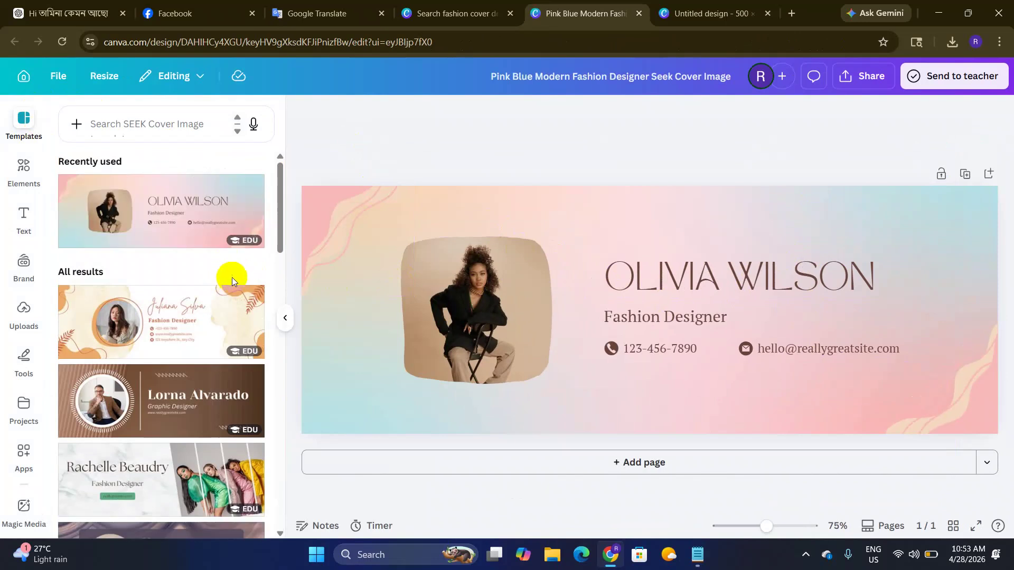
pyautogui.scroll(-3, 216, 282)
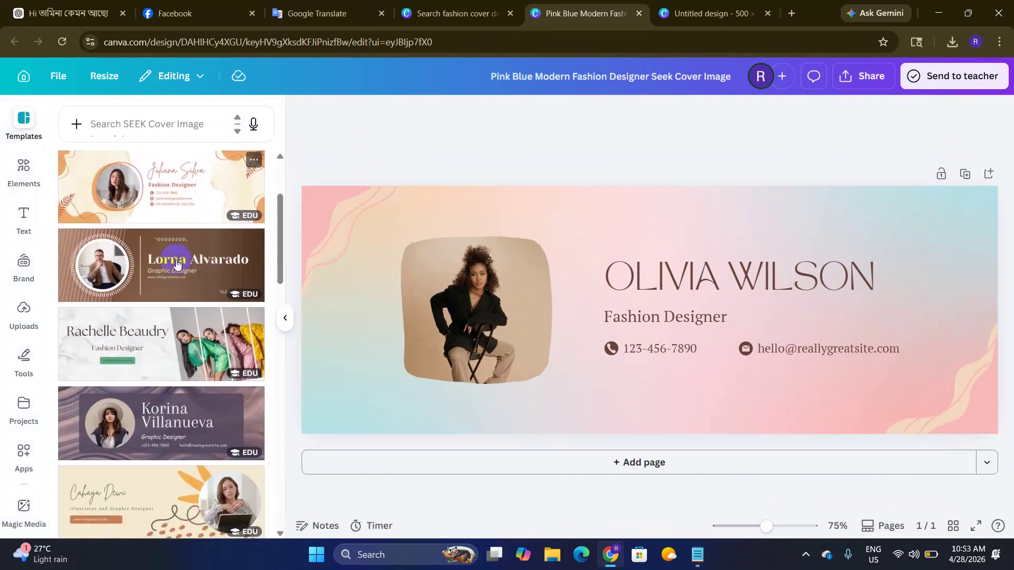
pyautogui.scroll(-6, 171, 401)
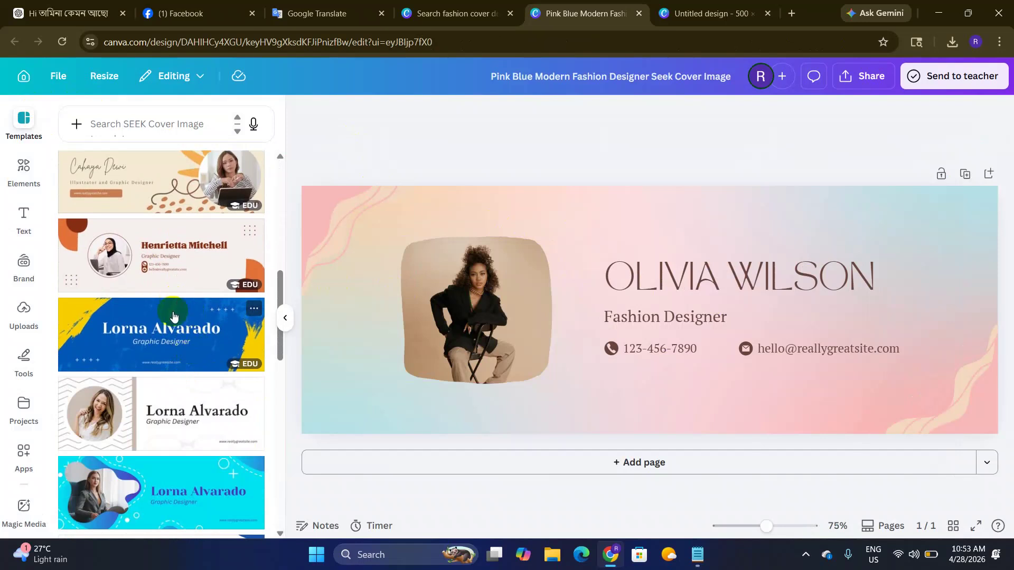
pyautogui.scroll(8, 170, 315)
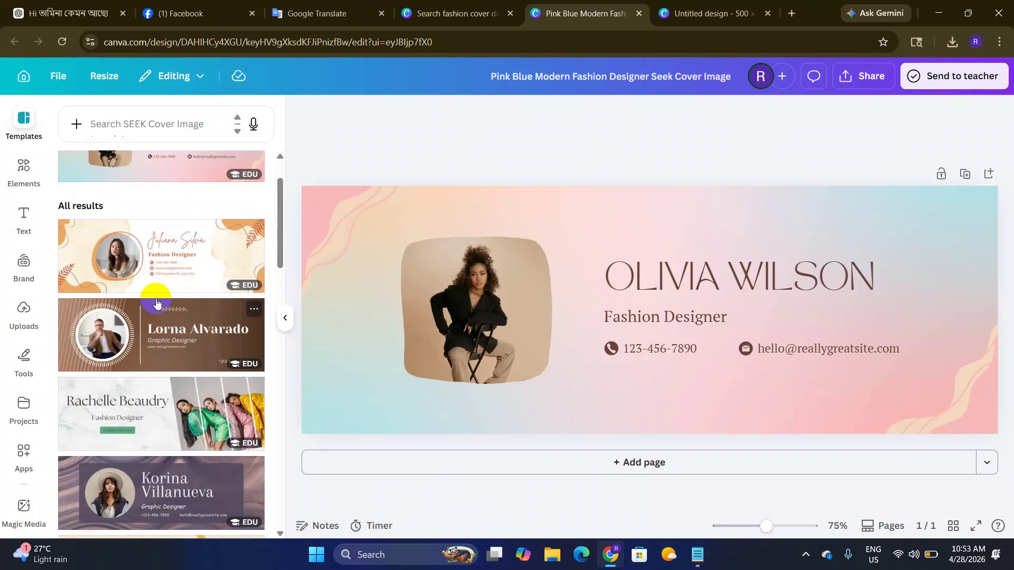
pyautogui.scroll(-15, 150, 318)
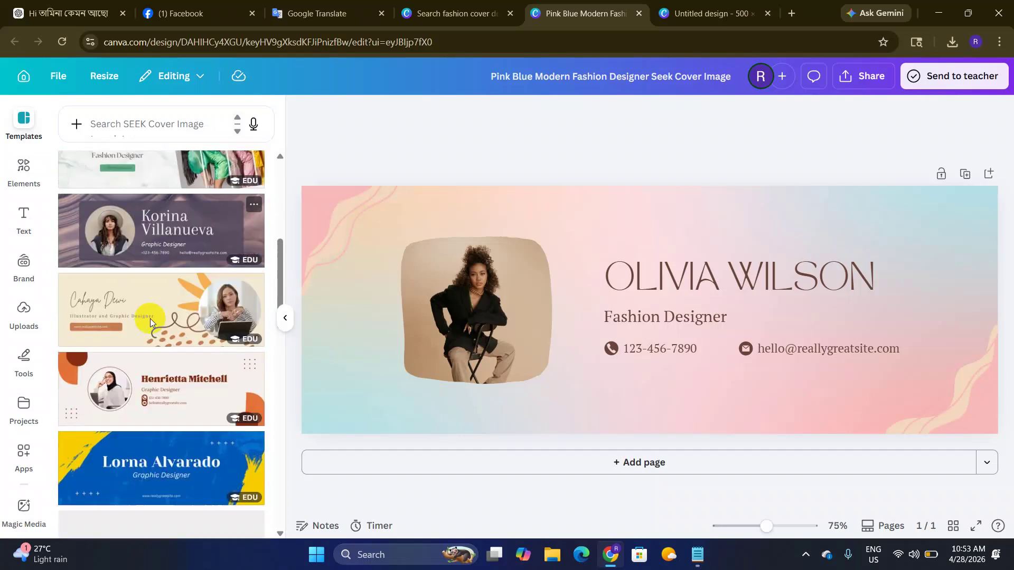
pyautogui.scroll(15, 175, 343)
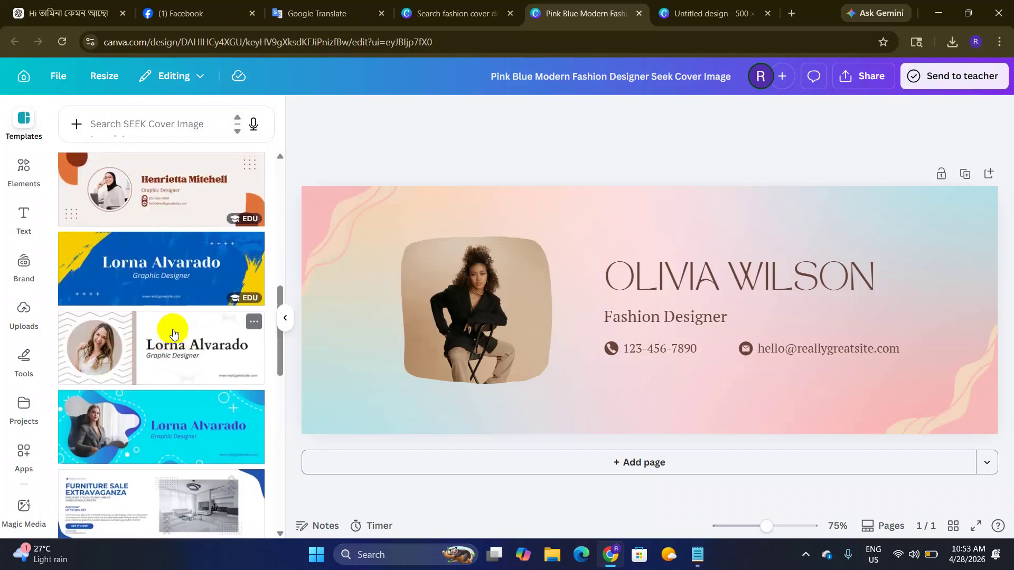
pyautogui.click(180, 330)
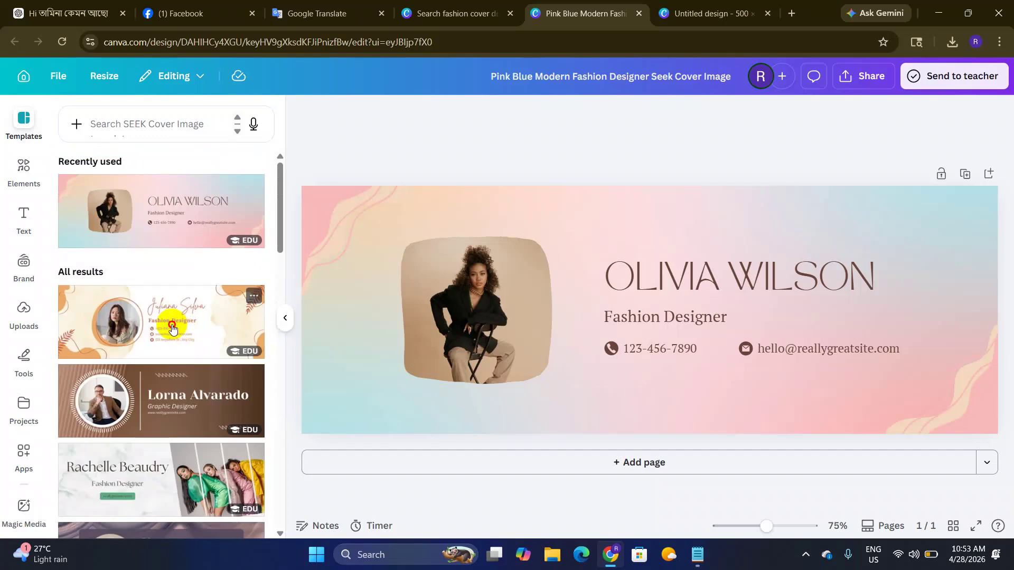
# Step: Switch the cover to the teal Adeline Palmerston template instead
pyautogui.scroll(-5, 160, 334)
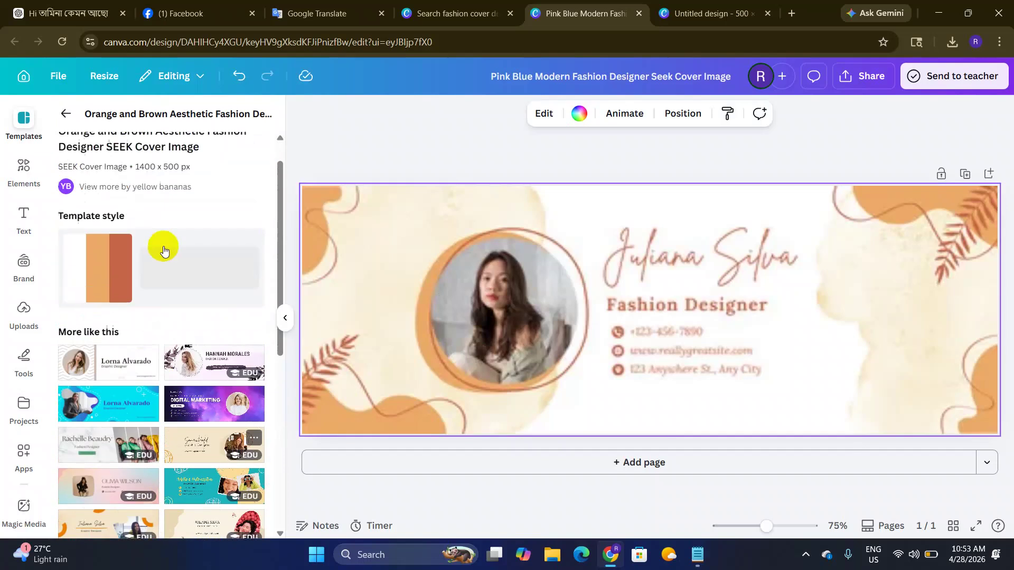
pyautogui.scroll(-10, 169, 285)
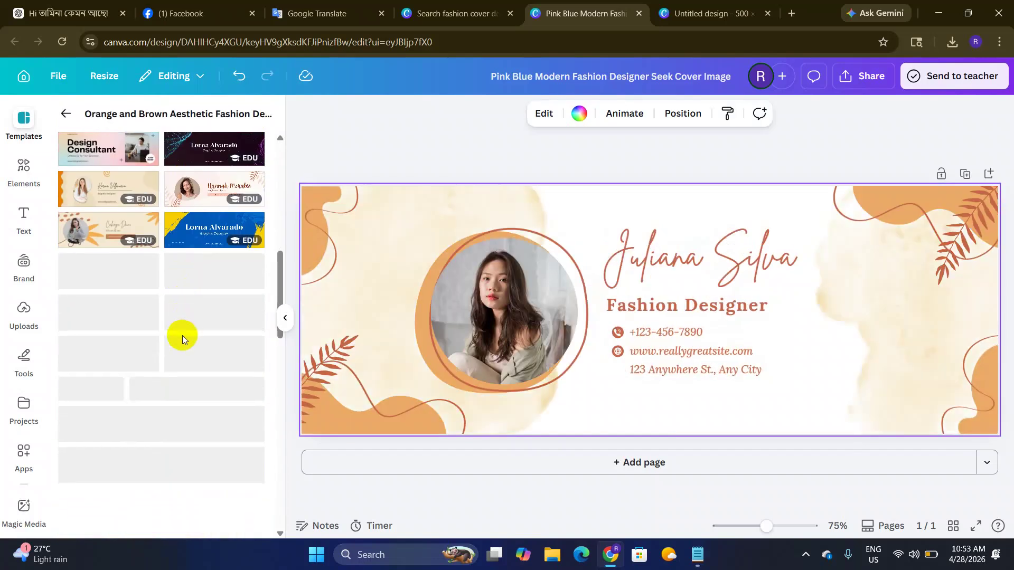
pyautogui.scroll(4, 186, 333)
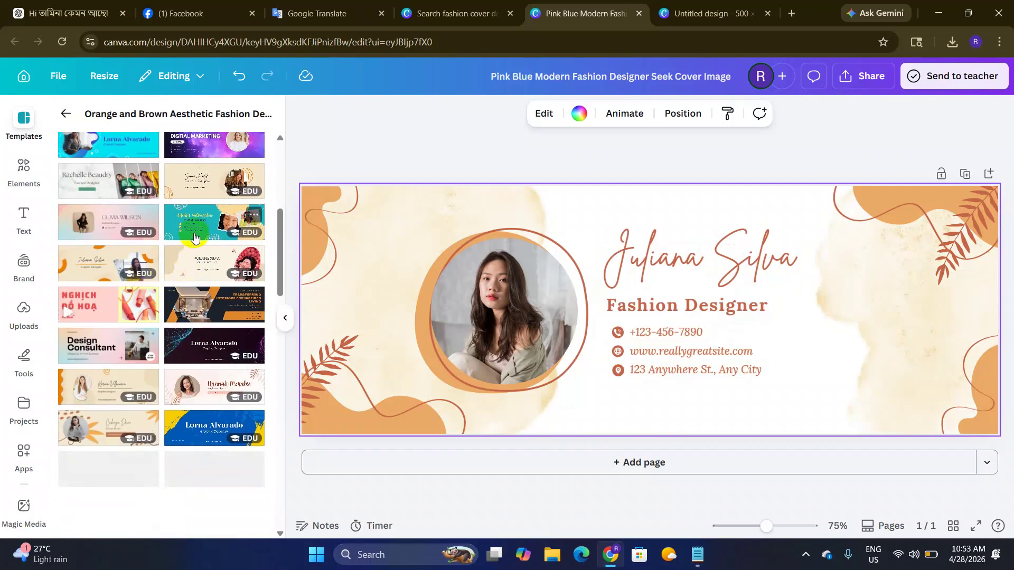
pyautogui.click(195, 226)
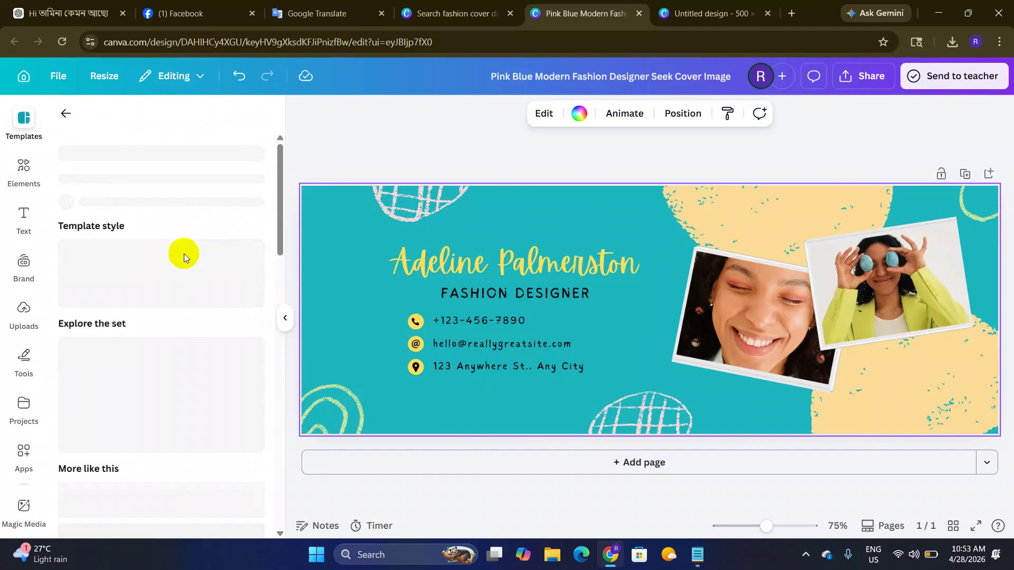
pyautogui.scroll(-3, 161, 249)
pyautogui.scroll(-4, 166, 275)
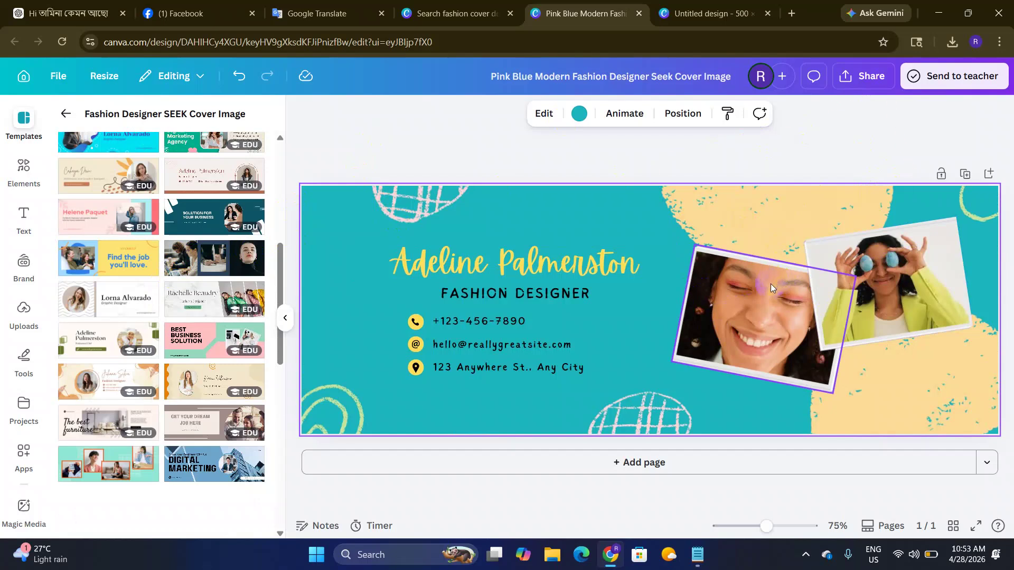
pyautogui.click(101, 13)
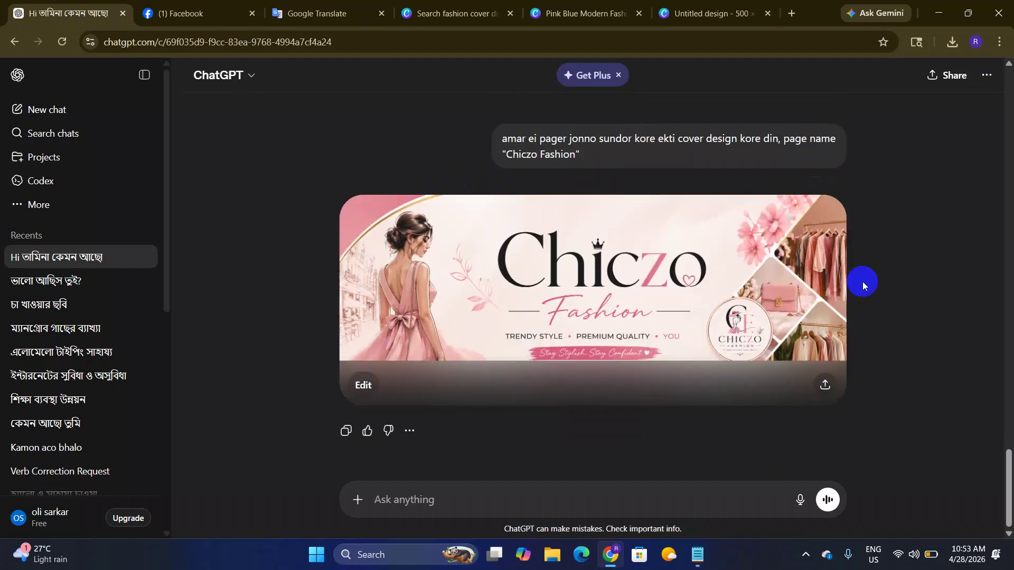
# Step: Open the generated pink Chiczo Fashion cover banner at full size
pyautogui.click(572, 287)
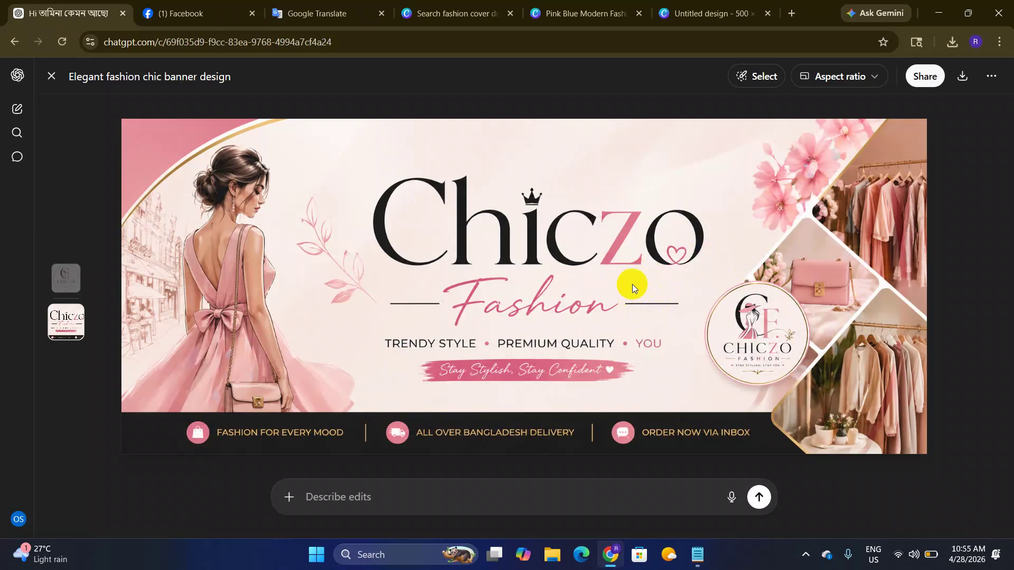
# Step: Reopen the Chiczo Fashion cover banner at full size and download it
pyautogui.press('Escape')
pyautogui.write('e')
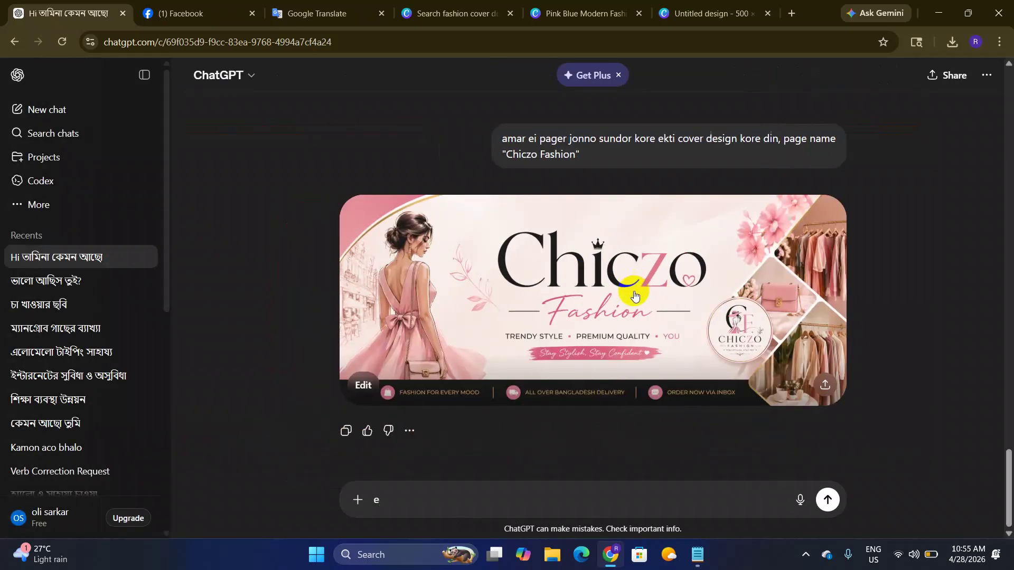
pyautogui.click(652, 284)
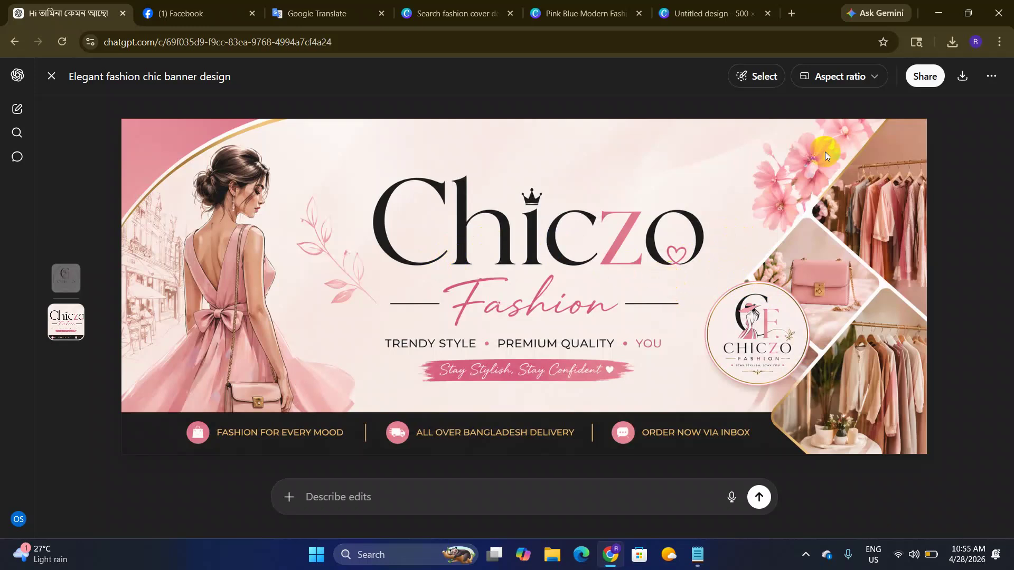
pyautogui.click(962, 78)
# Step: Delete every Adeline Palmerston template element and the teal background from the Pink Blue Modern Fashion Designer cover
pyautogui.click(692, 19)
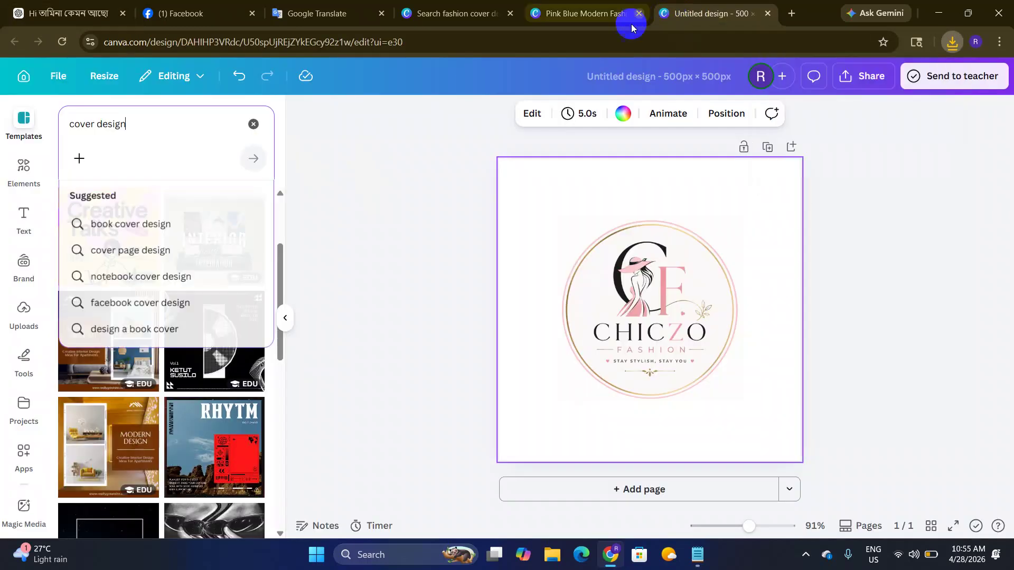
pyautogui.click(531, 21)
pyautogui.moveTo(373, 141); pyautogui.dragTo(473, 210)
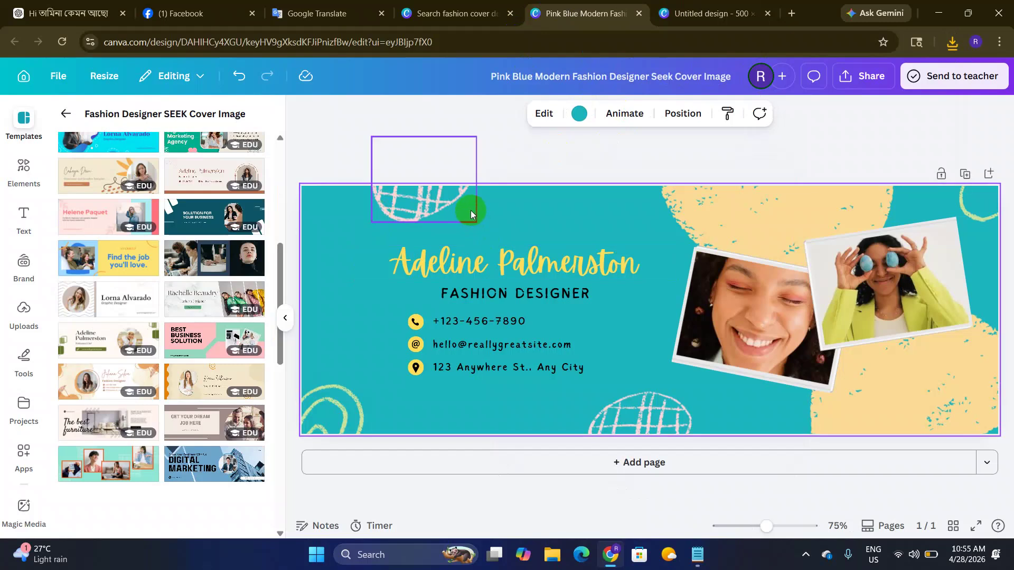
pyautogui.scroll(-3, 496, 262)
pyautogui.moveTo(367, 211); pyautogui.dragTo(928, 446)
pyautogui.press('Delete')
pyautogui.click(625, 338)
pyautogui.press('Delete')
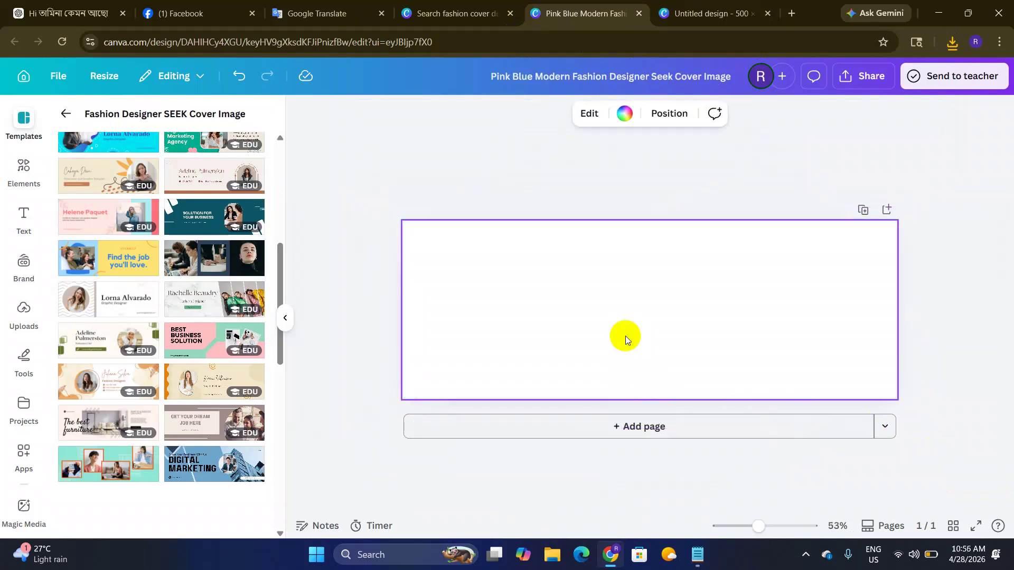
# Step: Upload the newest ChatGPT Chiczo banner image from Downloads and add it to the cover page
pyautogui.click(24, 310)
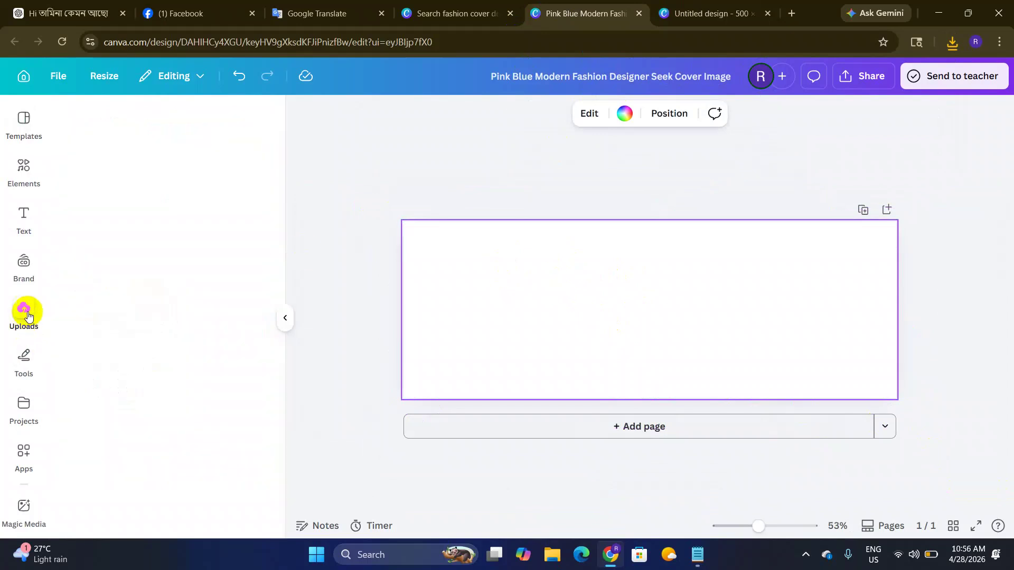
pyautogui.click(149, 162)
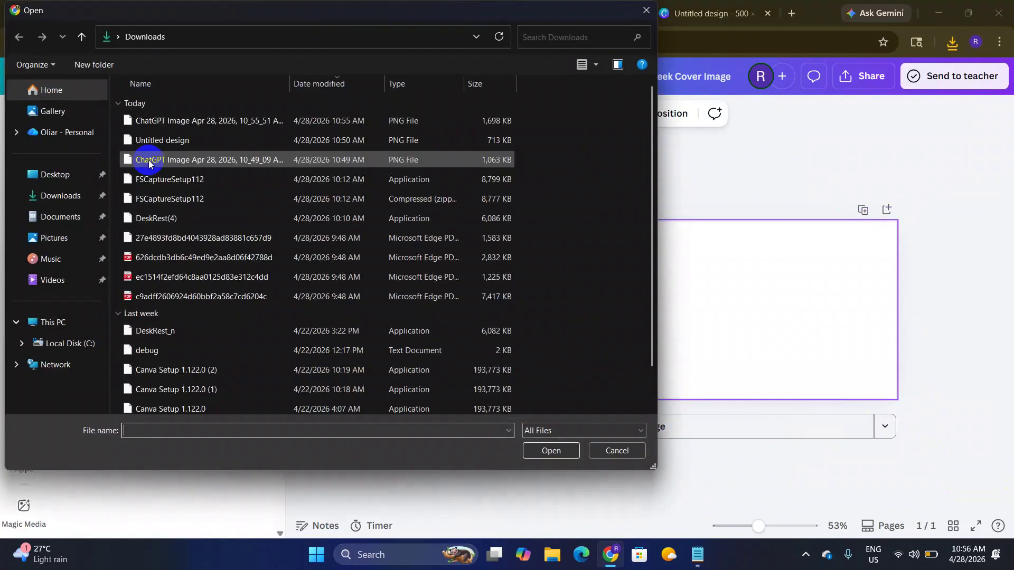
pyautogui.click(198, 129)
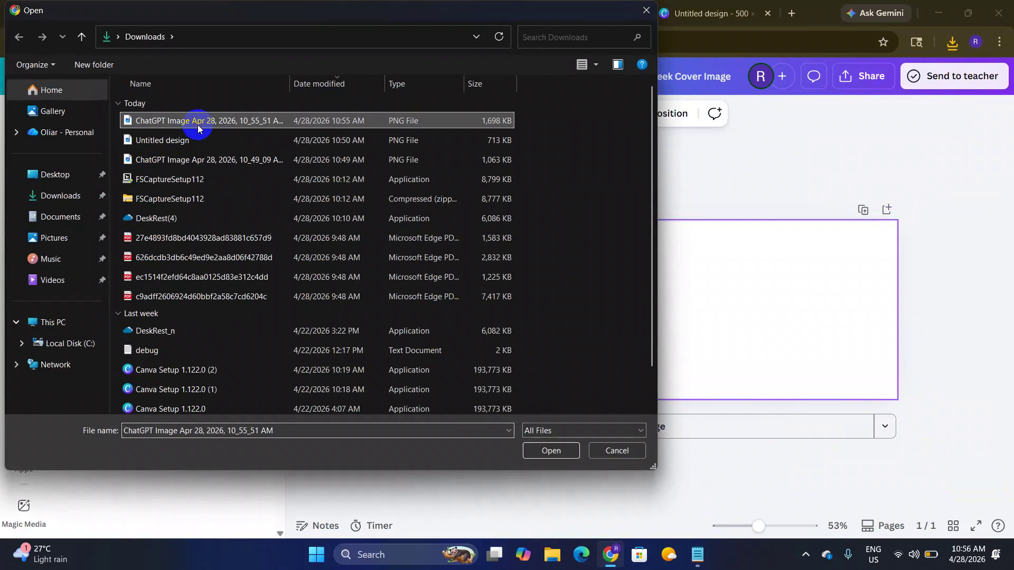
pyautogui.click(543, 449)
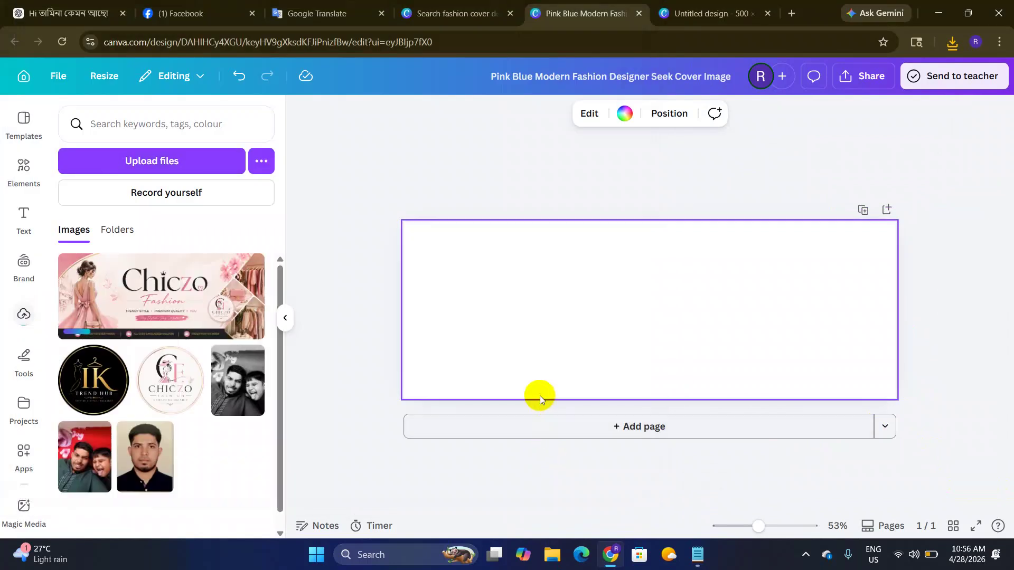
pyautogui.click(152, 299)
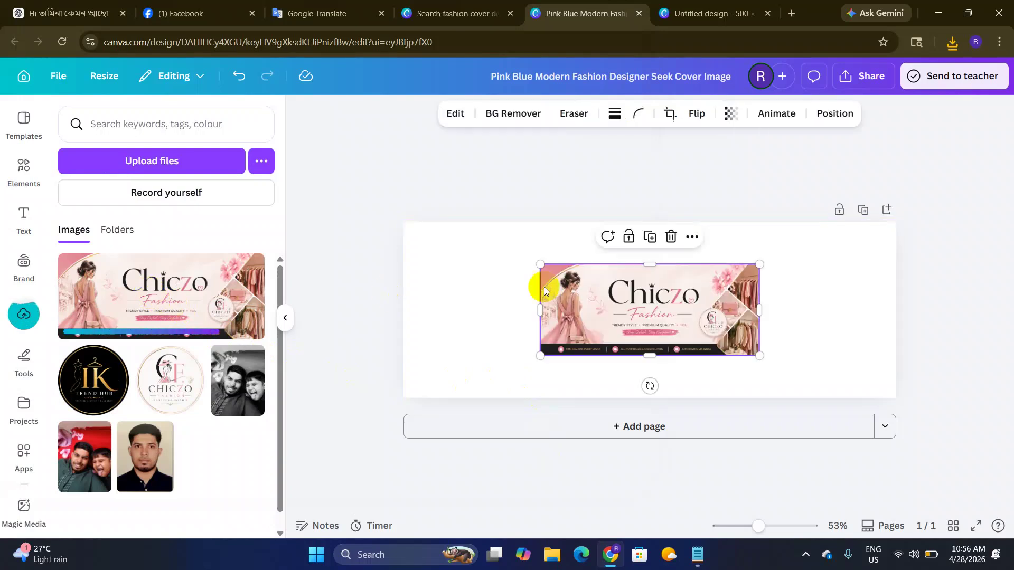
# Step: Enlarge the banner with its corner handle so it fills the page height
pyautogui.click(535, 301)
pyautogui.click(549, 272)
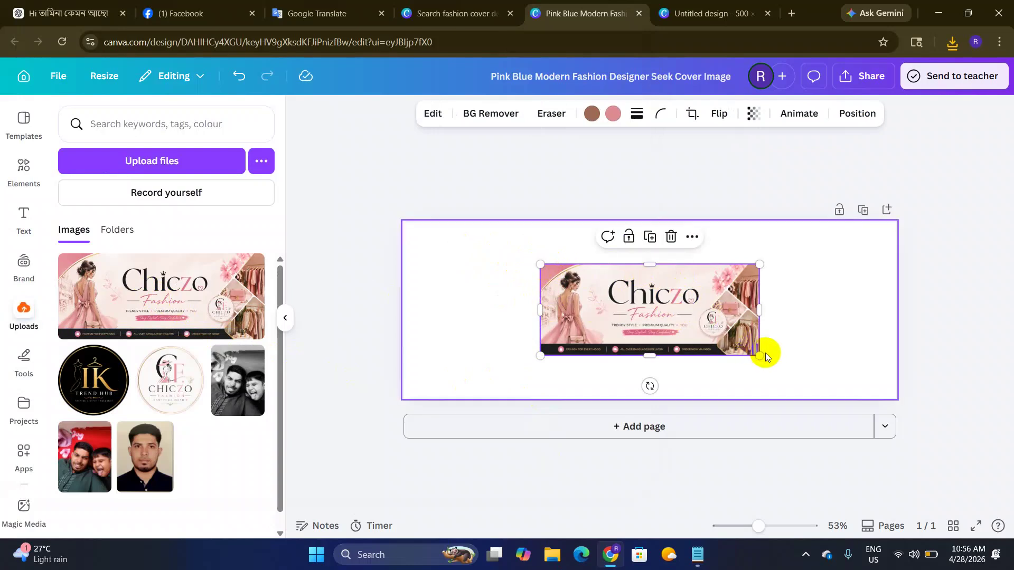
pyautogui.moveTo(759, 357); pyautogui.dragTo(870, 391)
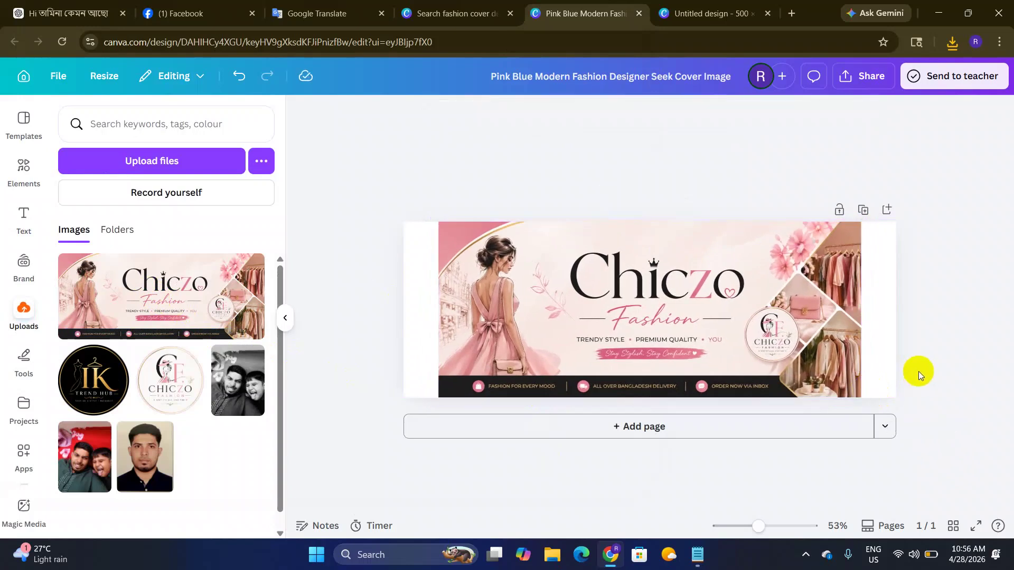
pyautogui.click(876, 296)
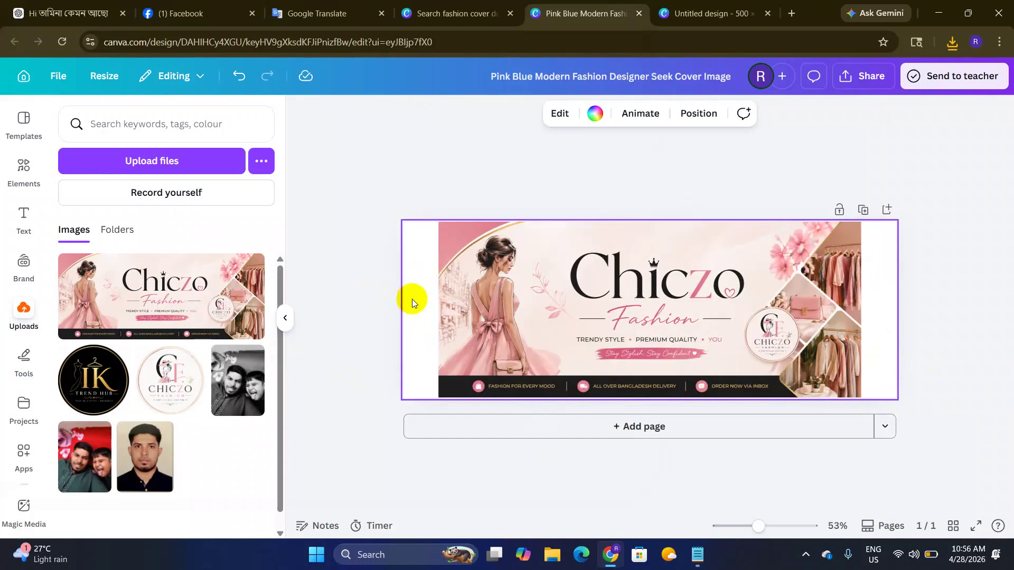
pyautogui.click(566, 325)
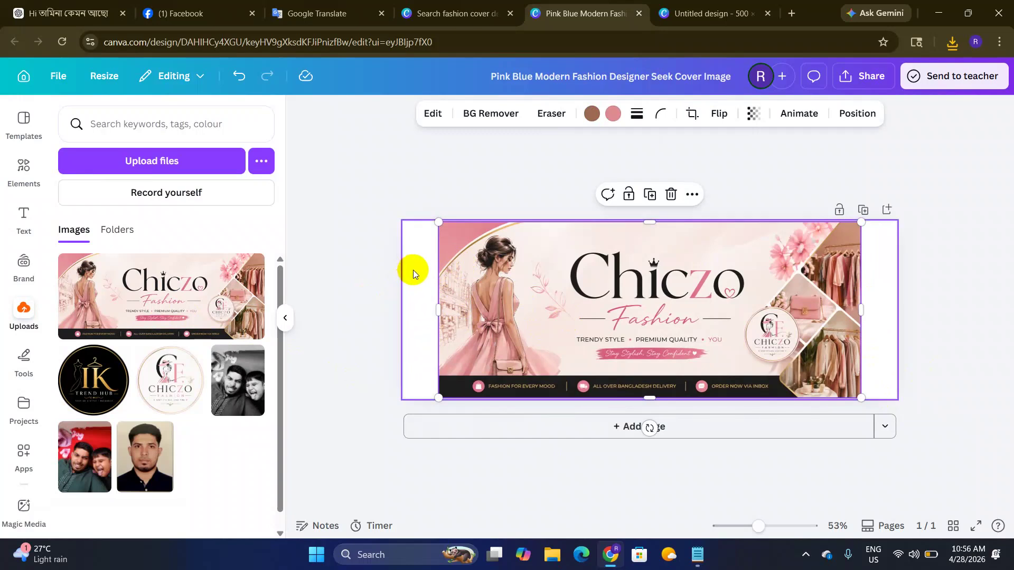
pyautogui.click(425, 317)
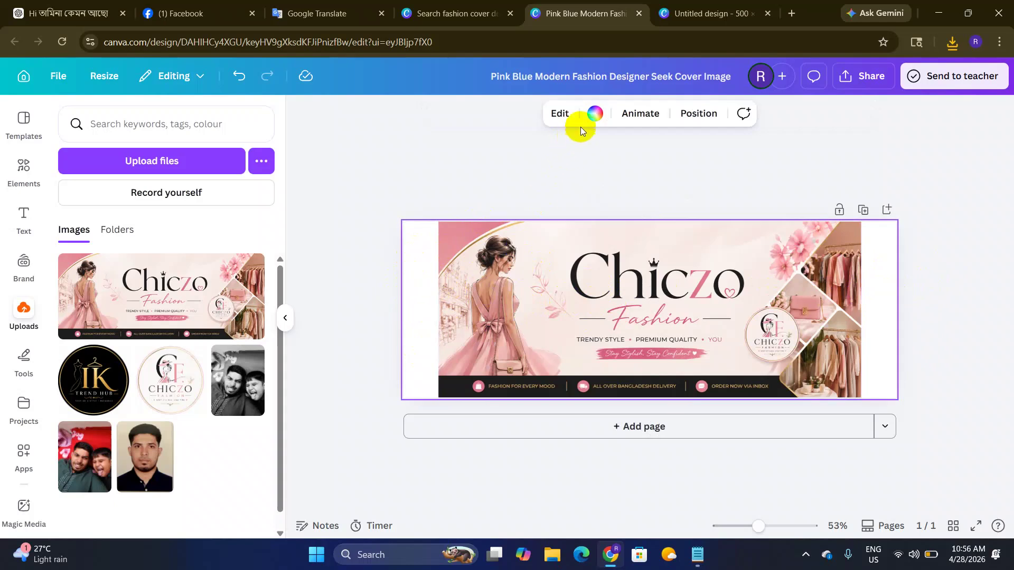
# Step: Eyedrop the banner's pink #E4919A as the page background colour, then open Share
pyautogui.click(595, 114)
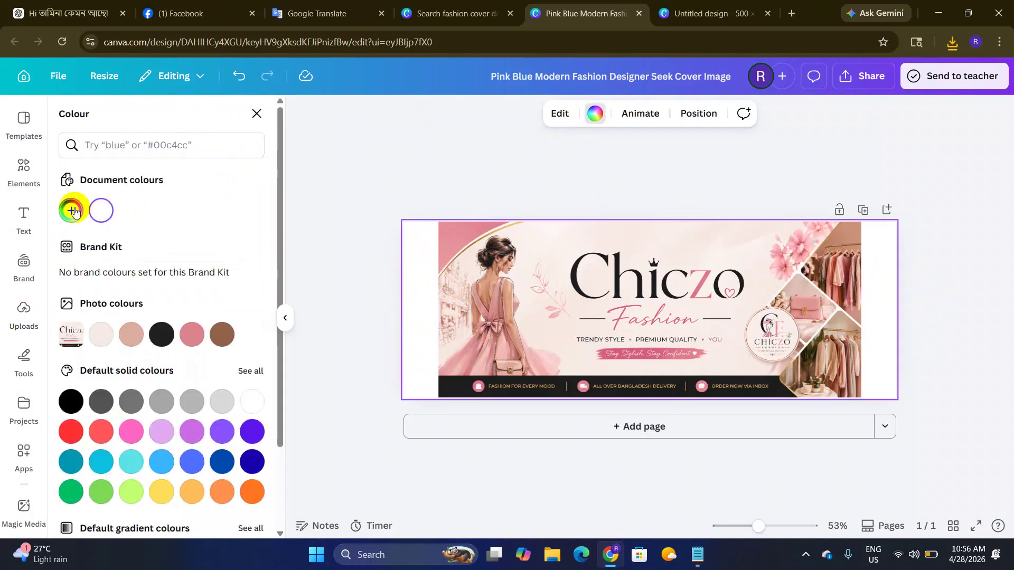
pyautogui.click(82, 212)
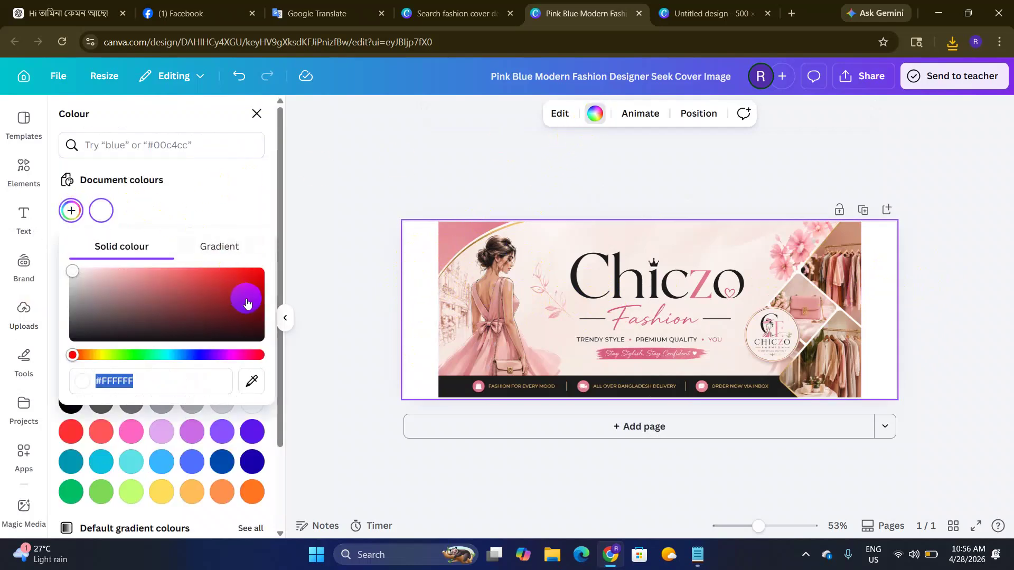
pyautogui.click(249, 388)
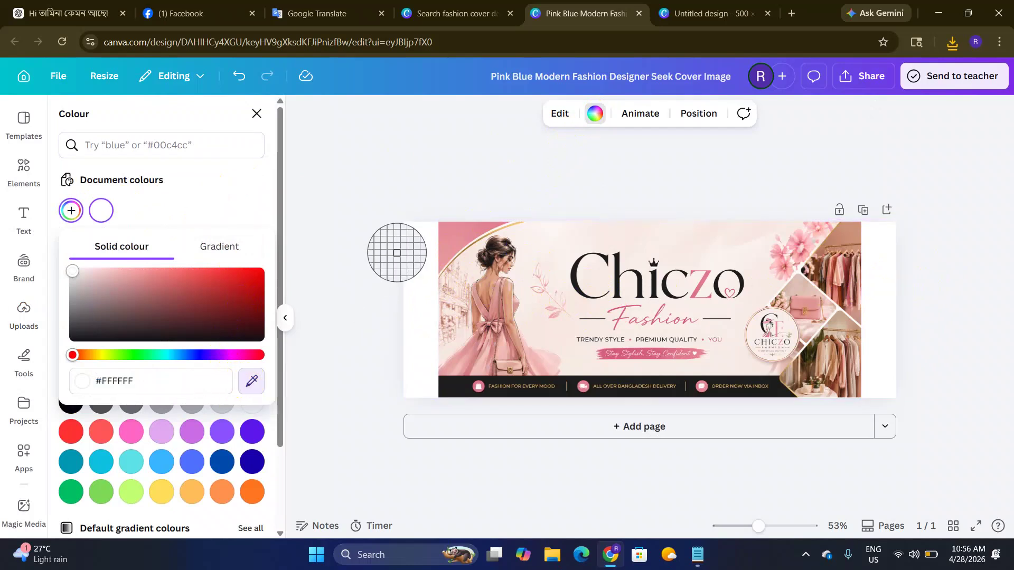
pyautogui.click(453, 239)
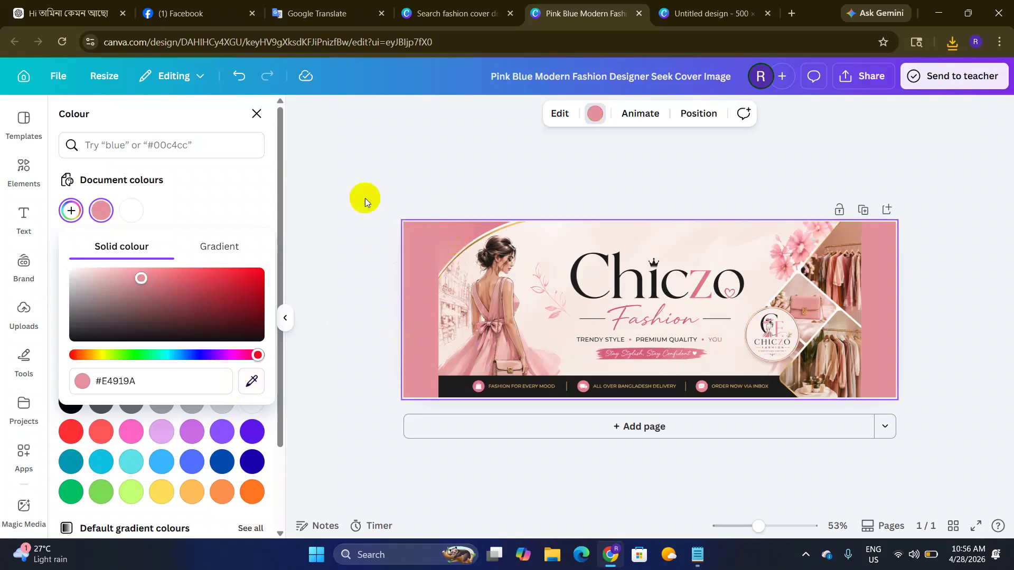
pyautogui.click(372, 159)
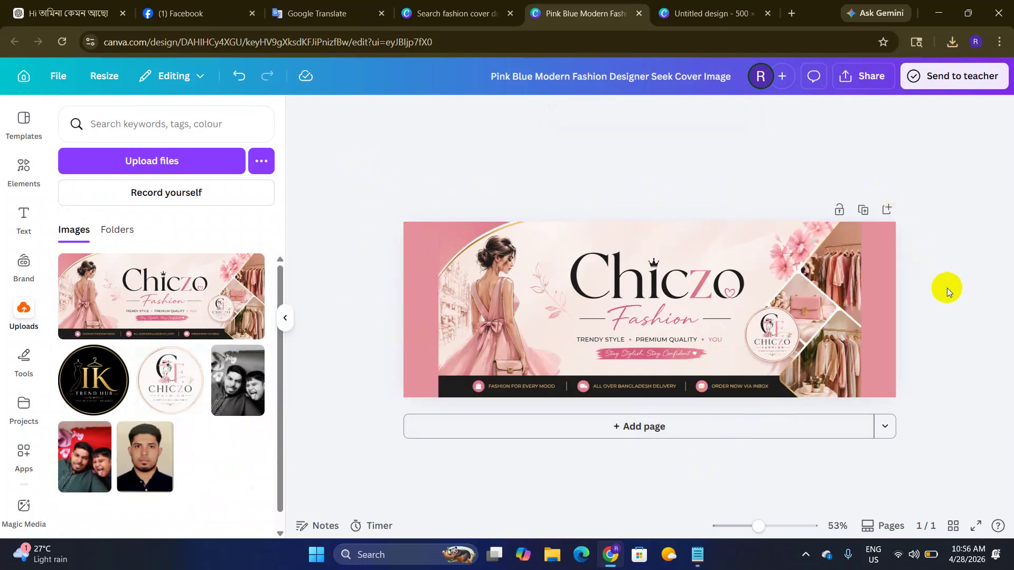
pyautogui.click(866, 80)
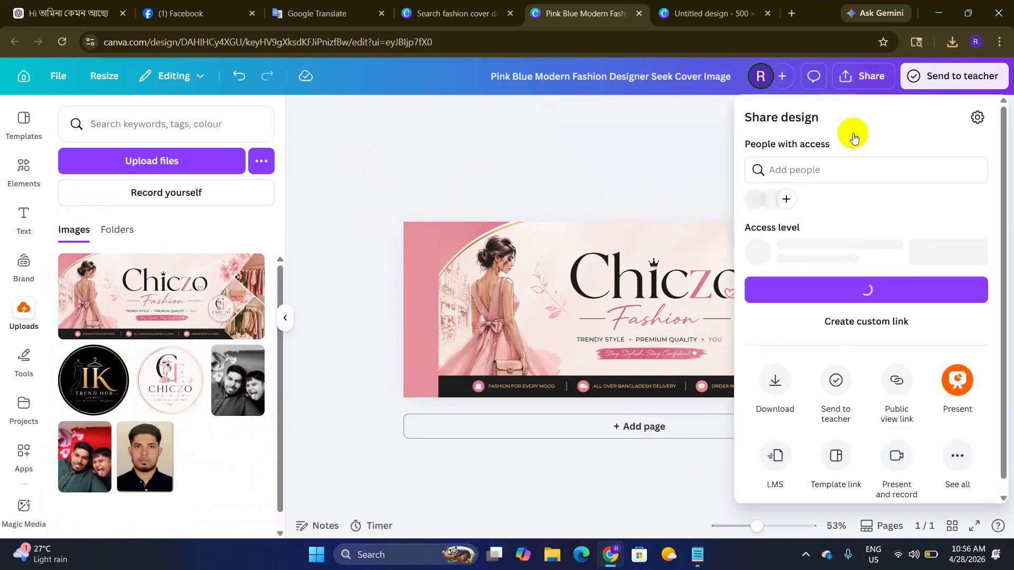
# Step: Review the Download file type options, leaving PNG selected, and close the panel
pyautogui.click(776, 380)
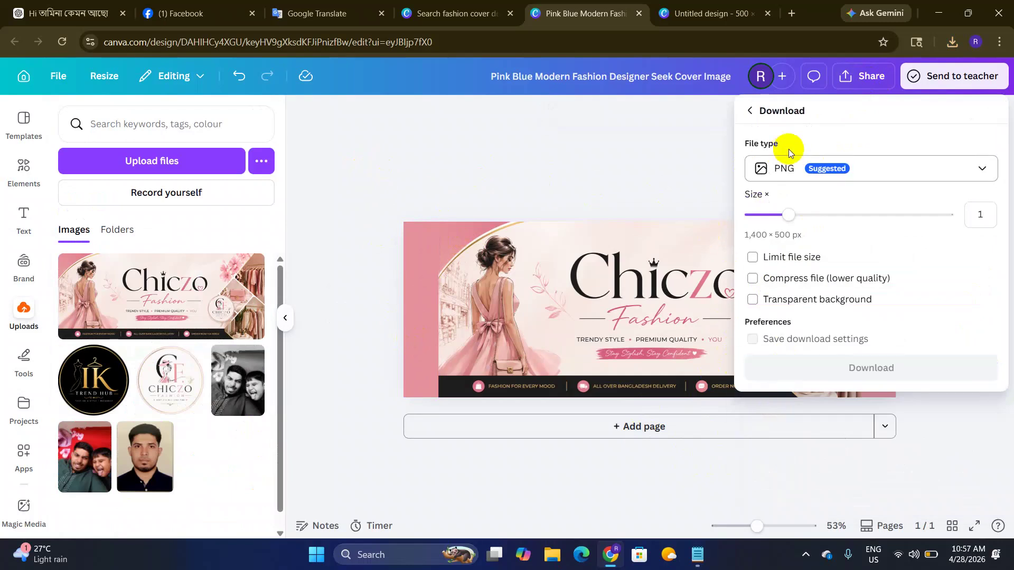
pyautogui.click(793, 168)
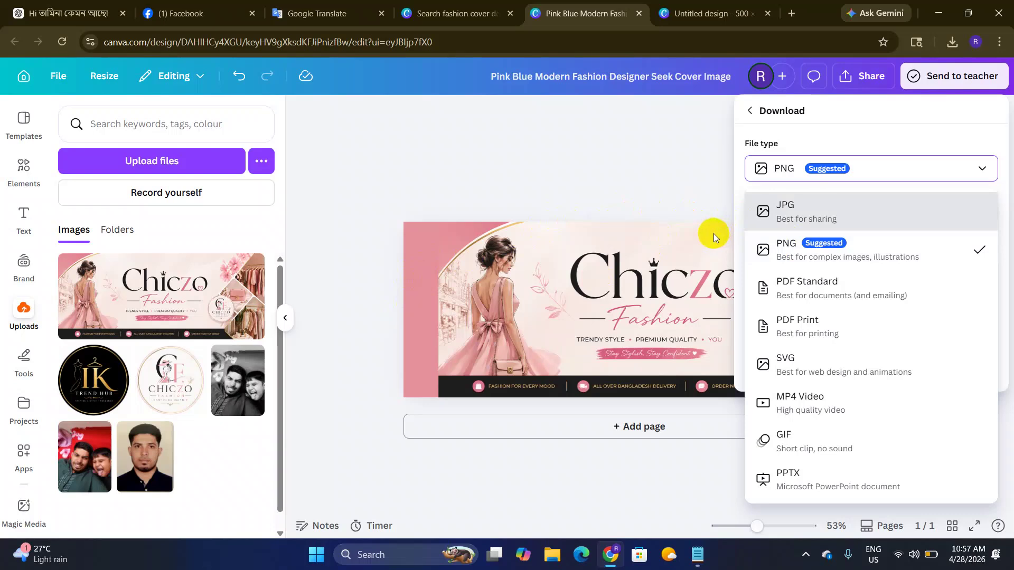
pyautogui.click(632, 185)
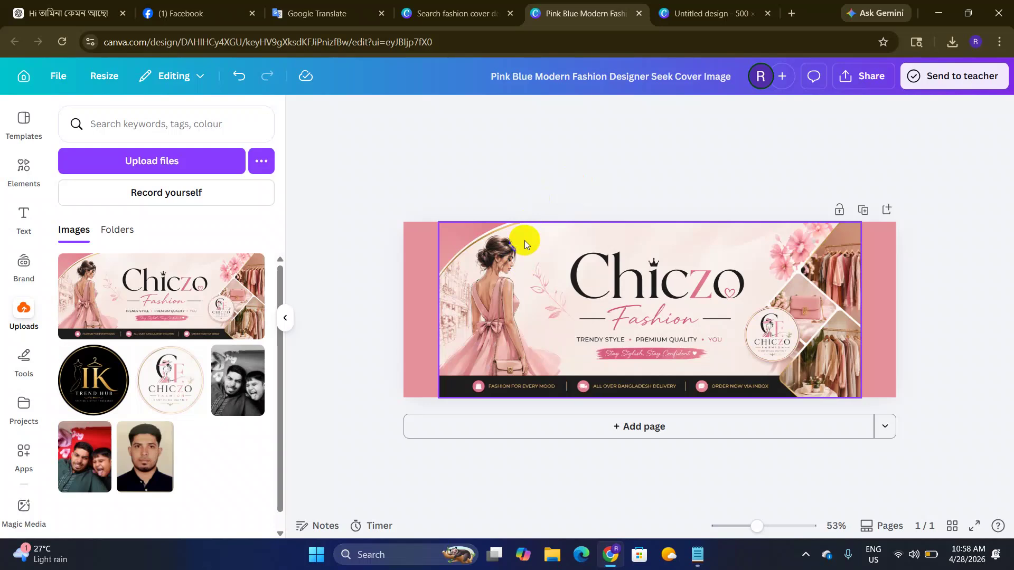
# Step: Download the cover as a PNG at size 3.125 (4,375 × 1,563 px), then return to Facebook
pyautogui.click(669, 253)
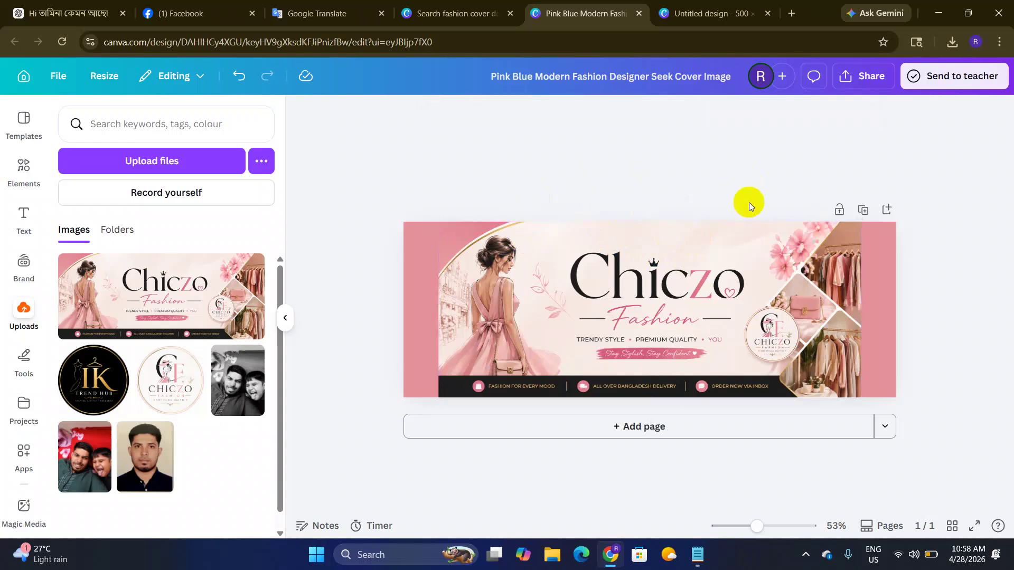
pyautogui.click(866, 75)
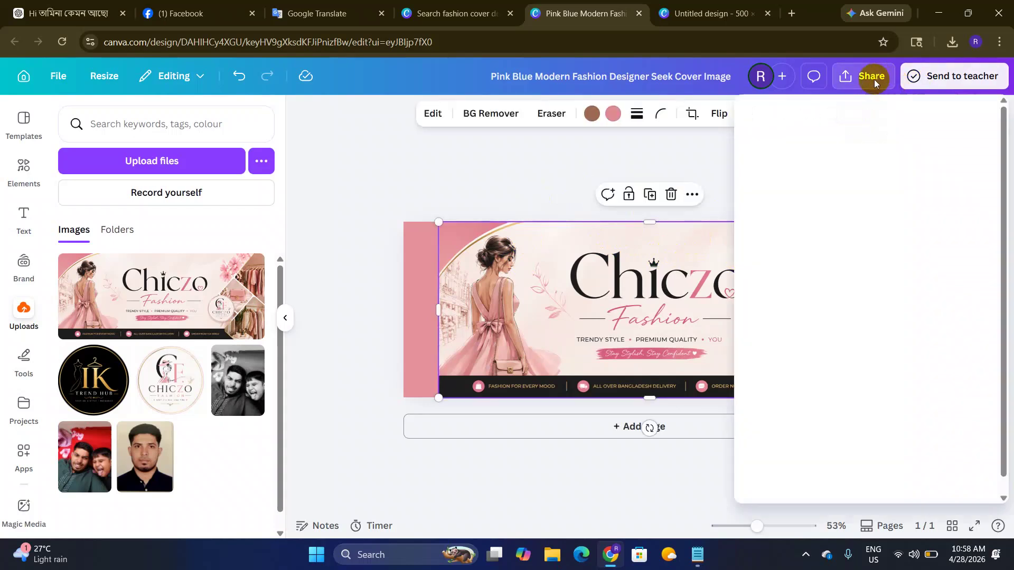
pyautogui.click(775, 383)
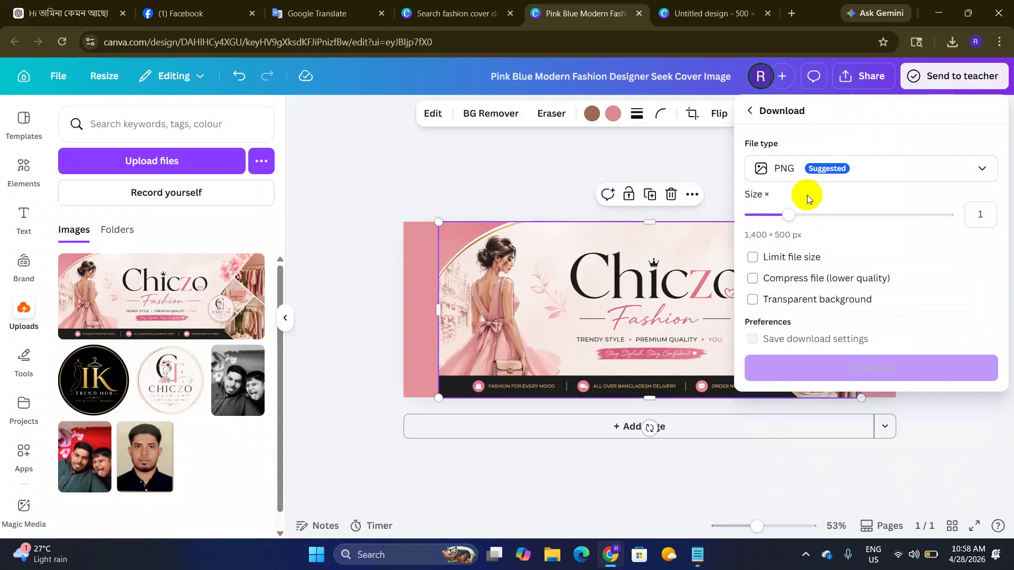
pyautogui.moveTo(788, 213); pyautogui.dragTo(965, 211)
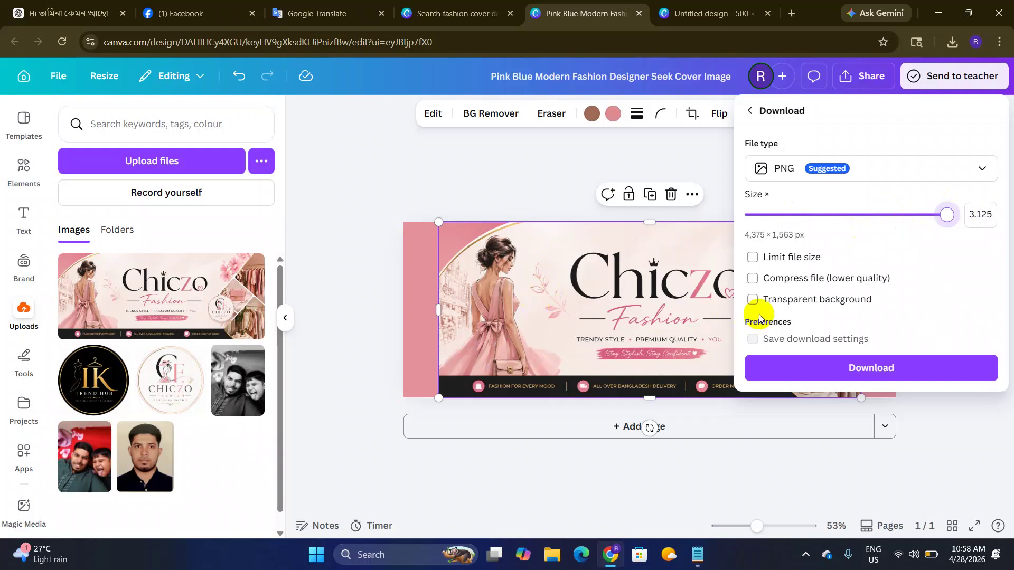
pyautogui.click(827, 369)
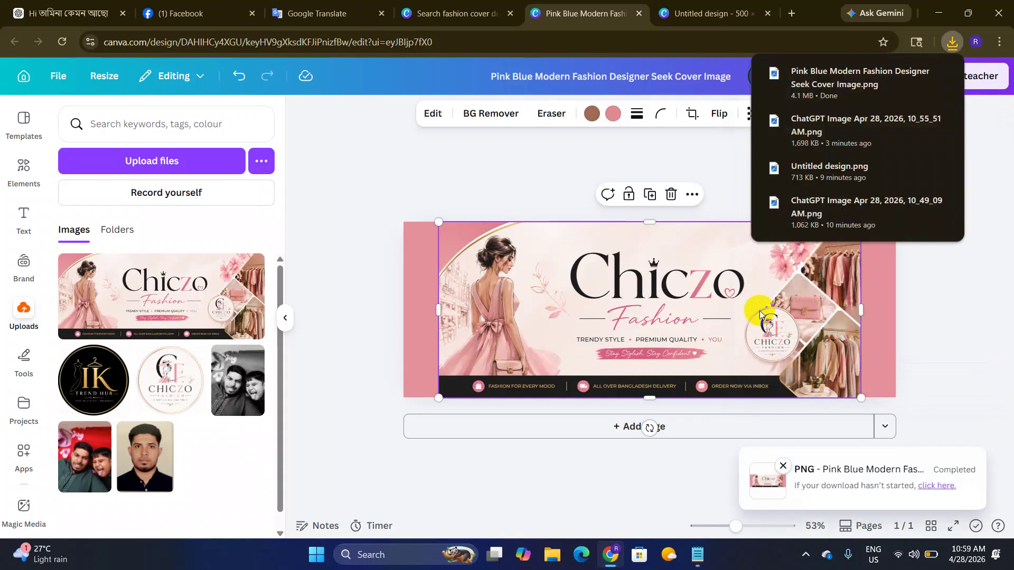
pyautogui.click(482, 169)
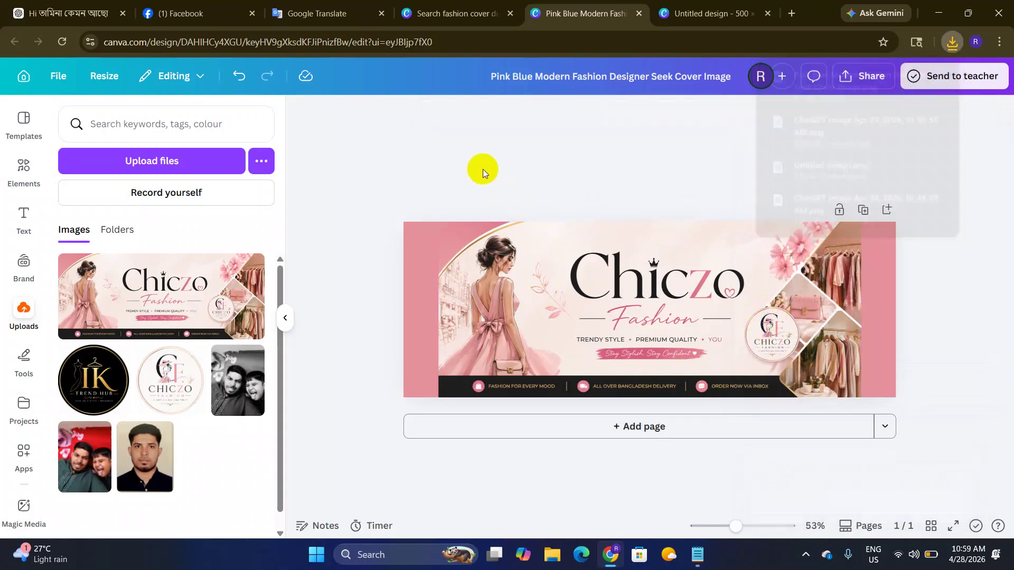
pyautogui.click(216, 20)
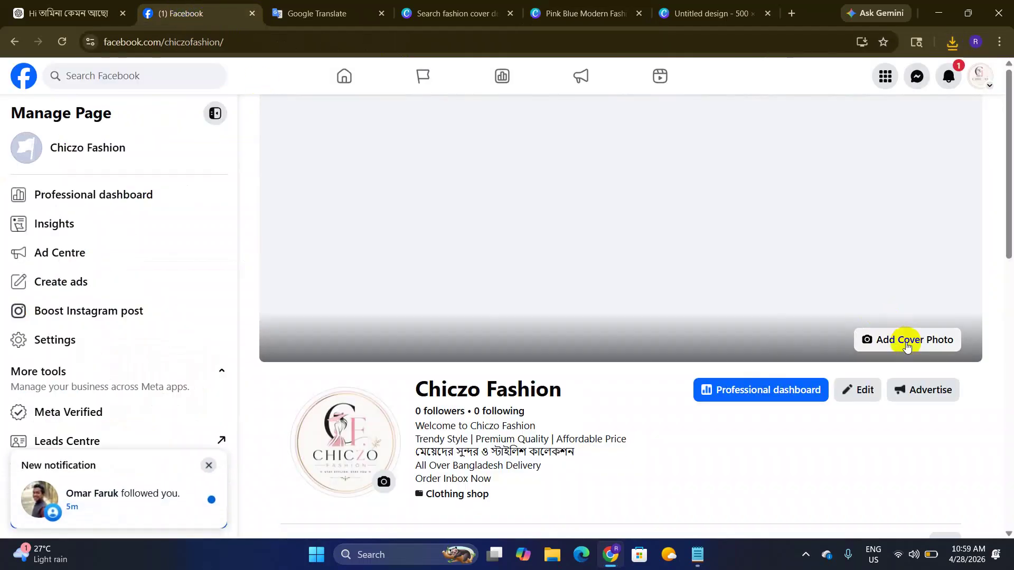
# Step: Upload the Pink Blue Modern Fashion Designer Seek Cover Image PNG as cover, nudge it right, and save
pyautogui.click(906, 341)
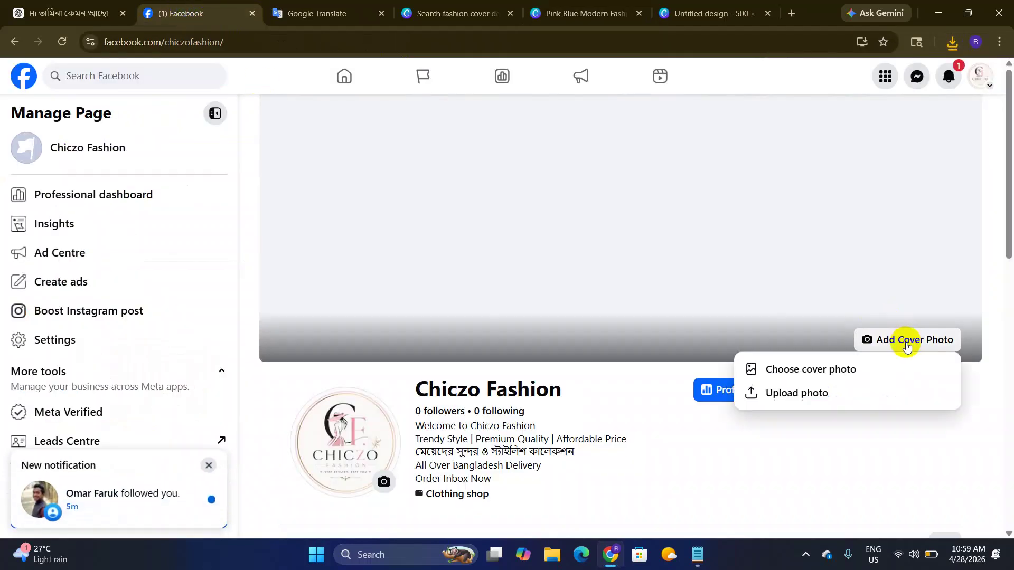
pyautogui.click(794, 391)
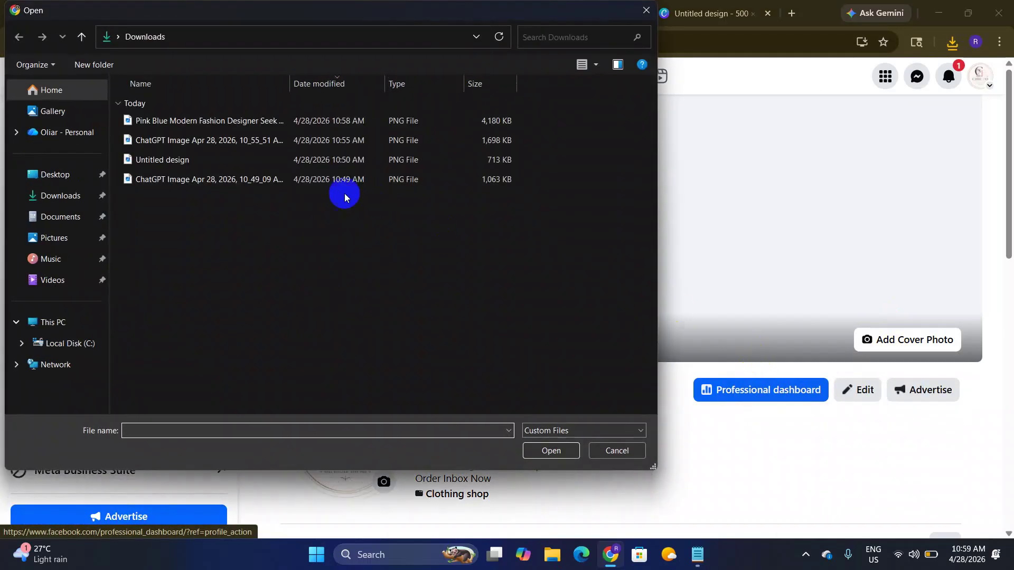
pyautogui.click(66, 197)
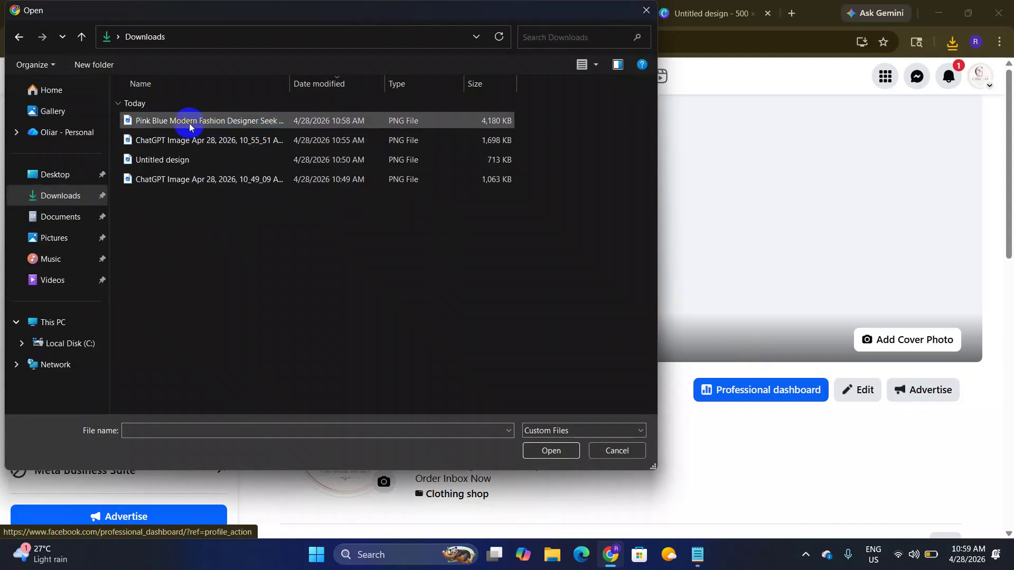
pyautogui.click(153, 127)
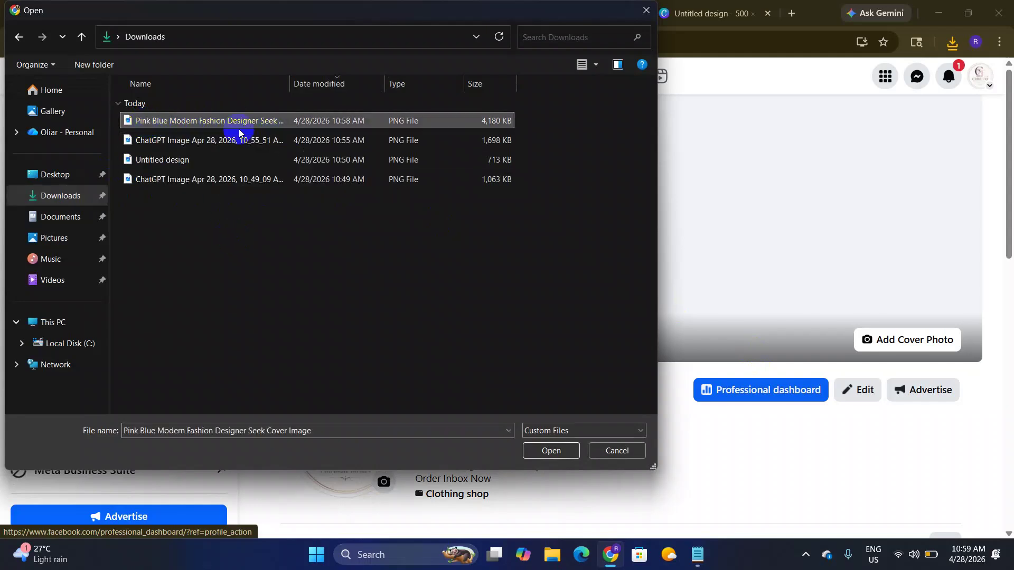
pyautogui.click(549, 451)
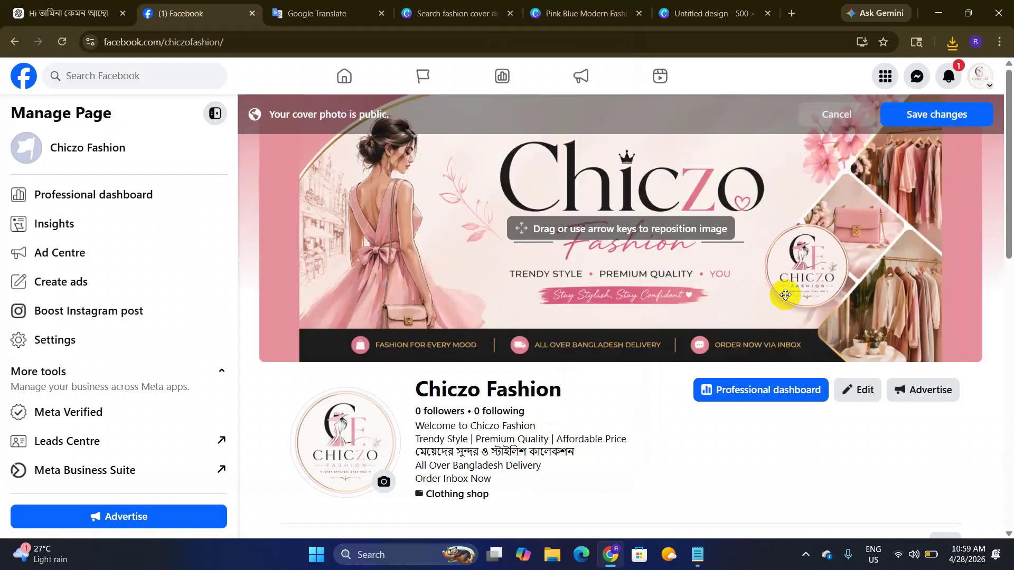
pyautogui.moveTo(659, 274)
pyautogui.mouseDown()
pyautogui.moveTo(718, 279)
pyautogui.moveTo(657, 290)
pyautogui.moveTo(679, 271)
pyautogui.mouseUp()
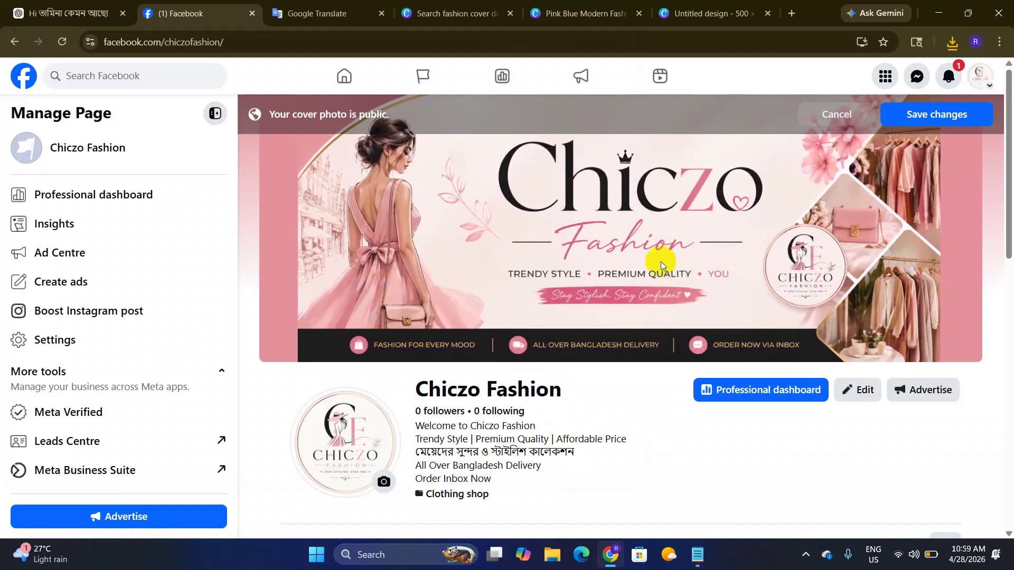
pyautogui.click(918, 120)
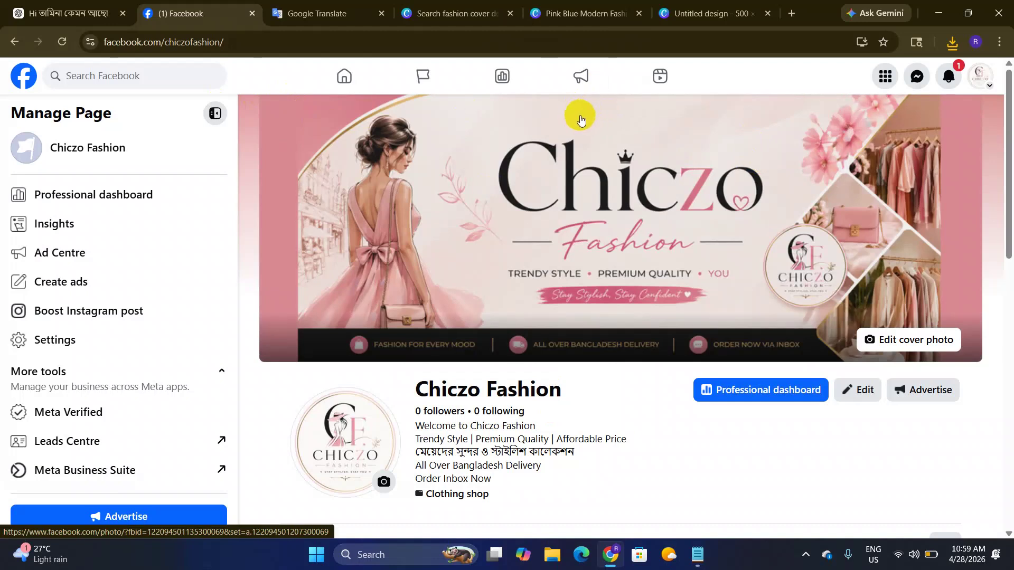
# Step: Go through Settings & privacy > Settings > Page setup to Chiczo Fashion's Page access
pyautogui.click(341, 82)
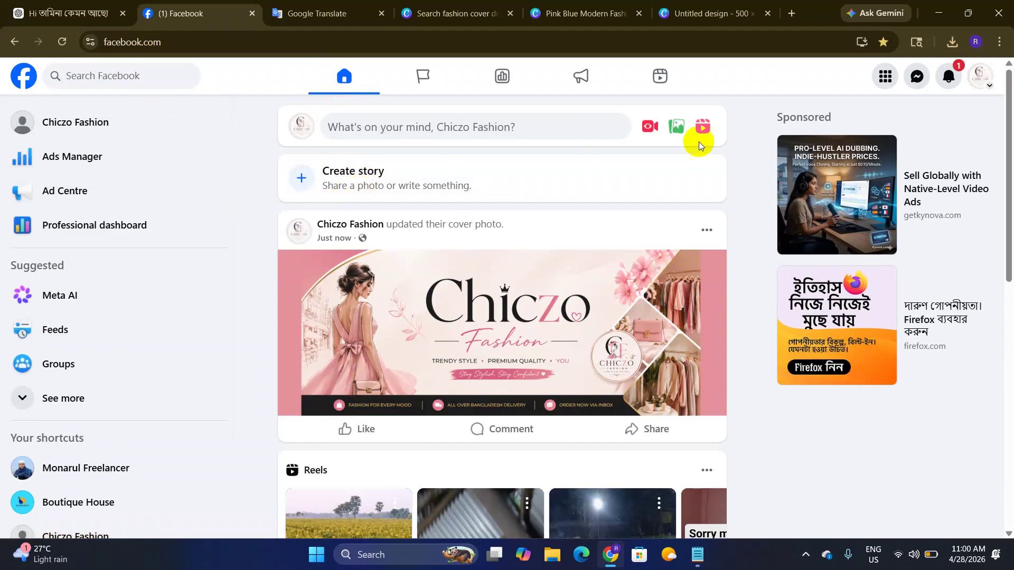
pyautogui.click(984, 86)
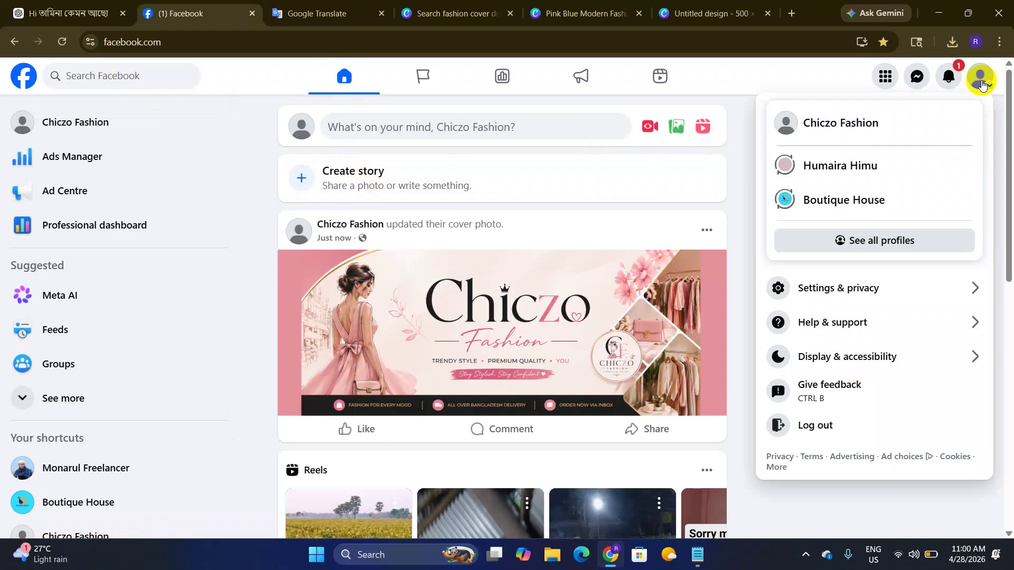
pyautogui.click(867, 296)
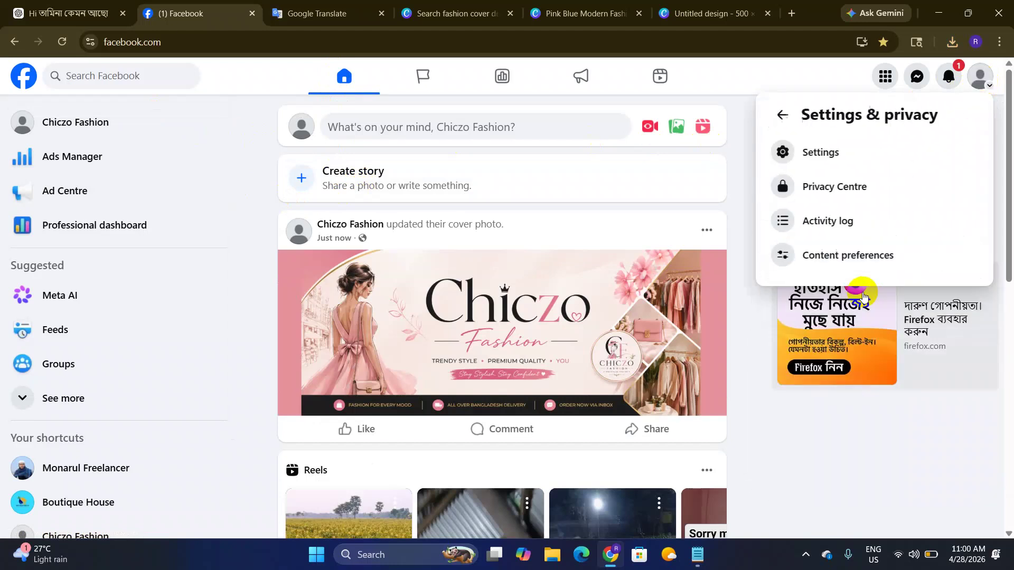
pyautogui.click(829, 157)
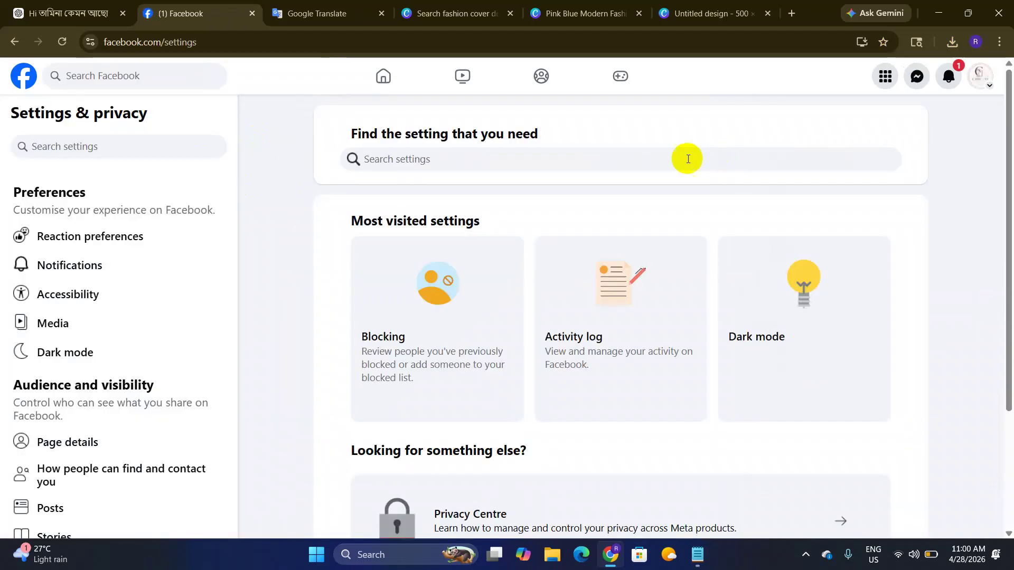
pyautogui.scroll(-1, 96, 364)
pyautogui.scroll(-2, 96, 365)
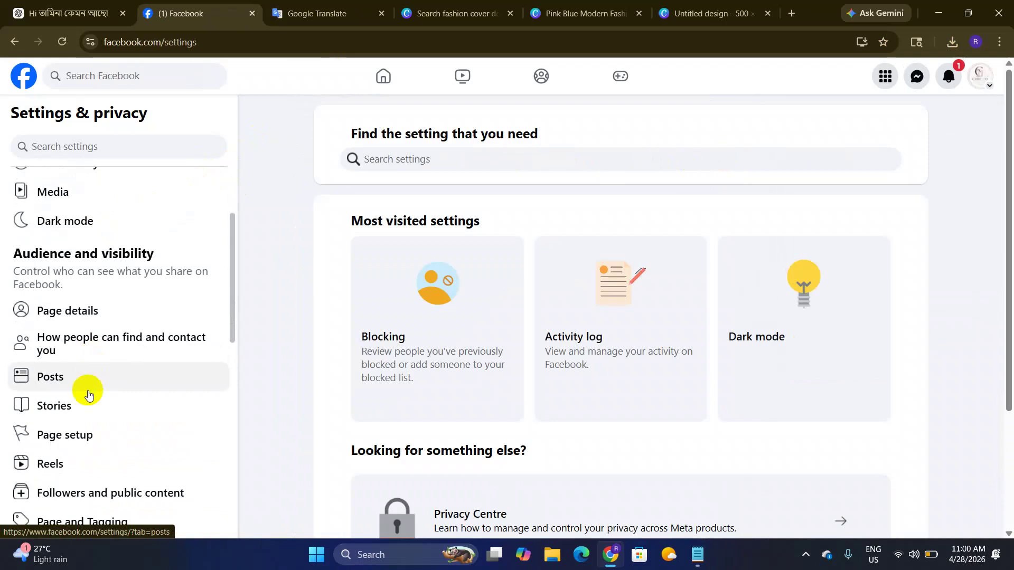
pyautogui.click(91, 432)
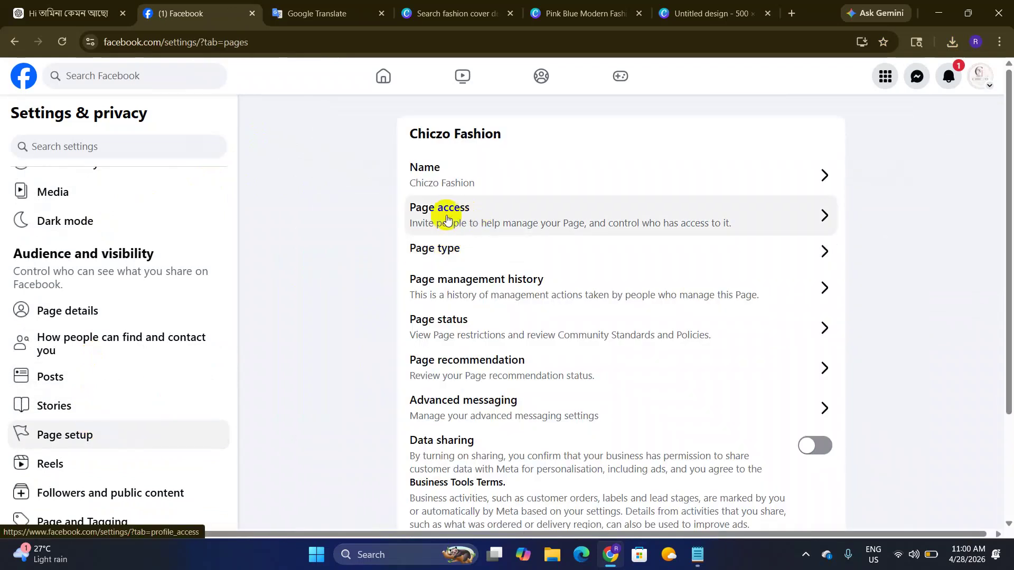
pyautogui.click(443, 217)
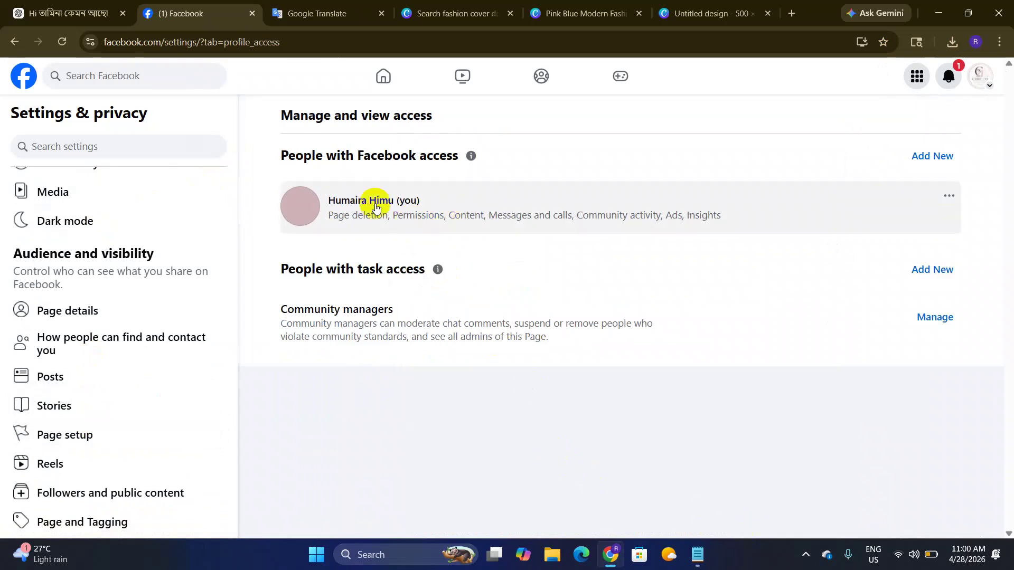
# Step: Highlight and read the 'People with Facebook access' and 'People with task access' headings
pyautogui.moveTo(280, 154); pyautogui.dragTo(492, 158)
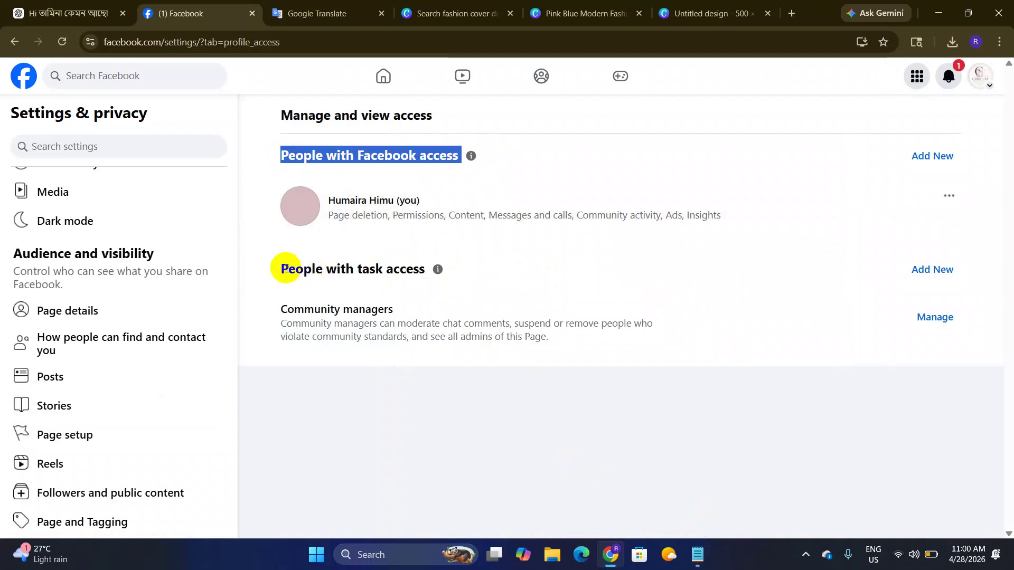
pyautogui.click(424, 280)
pyautogui.doubleClick(368, 271)
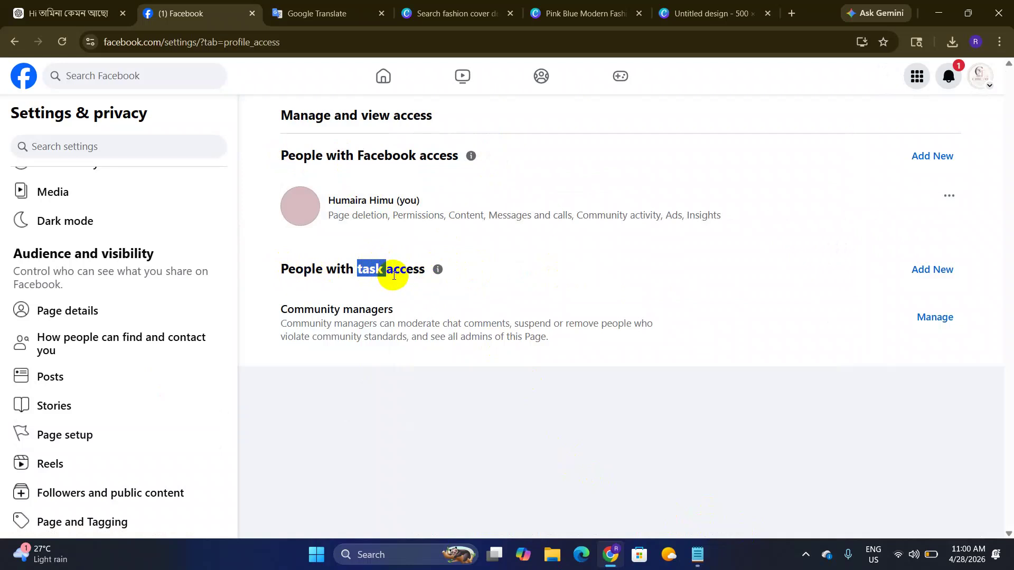
pyautogui.doubleClick(340, 157)
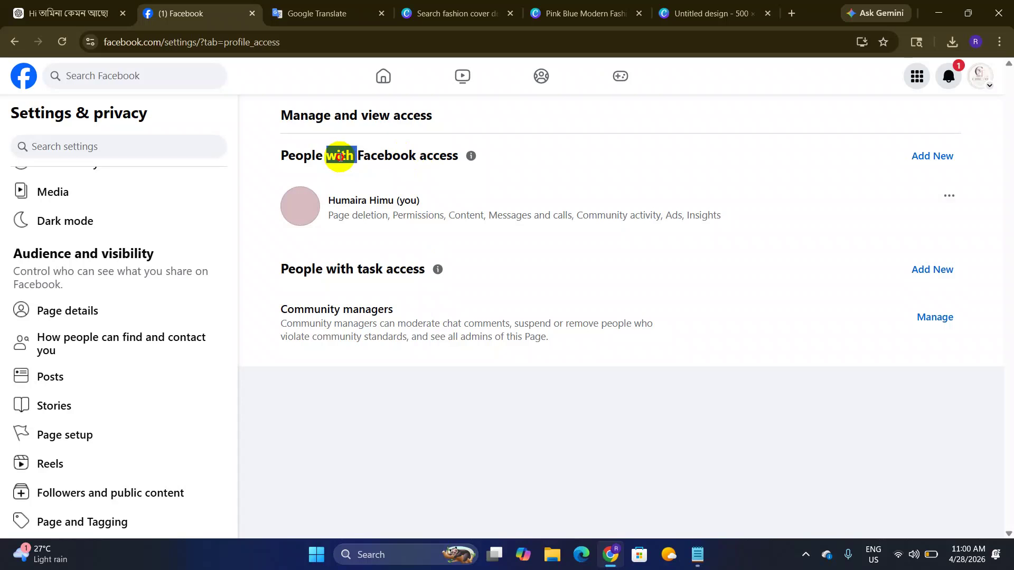
pyautogui.tripleClick(340, 157)
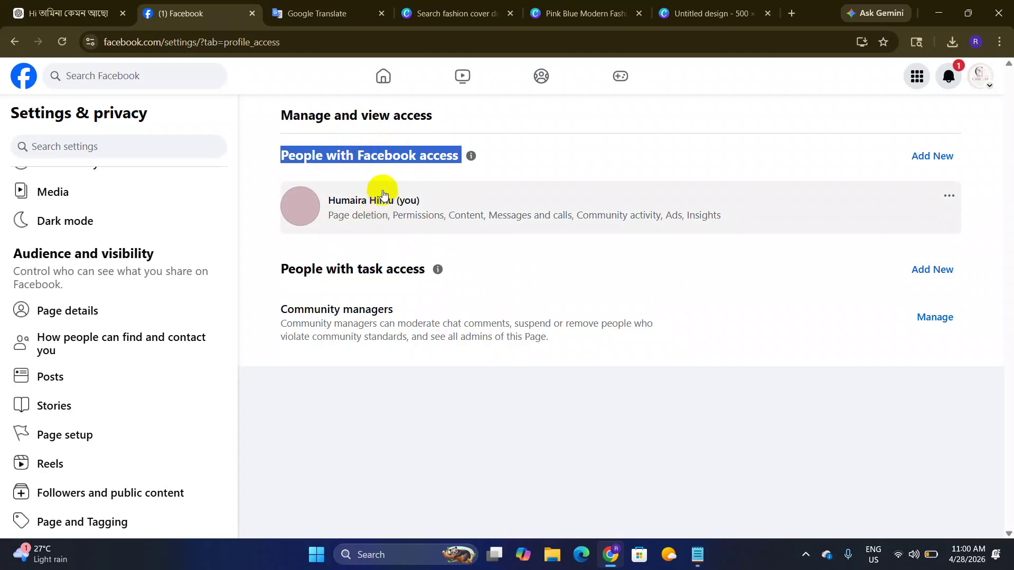
pyautogui.click(534, 157)
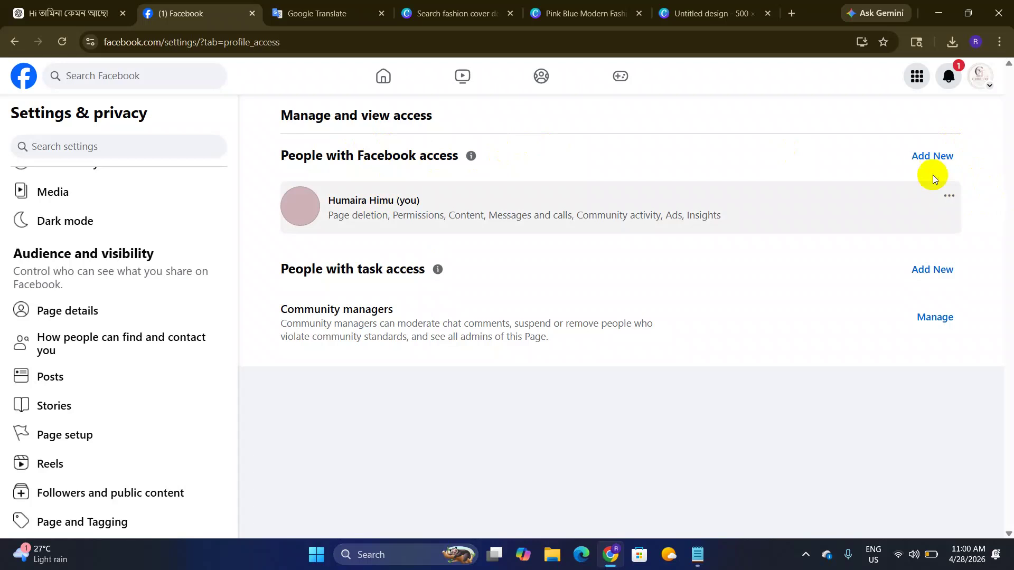
pyautogui.moveTo(281, 270); pyautogui.dragTo(435, 275)
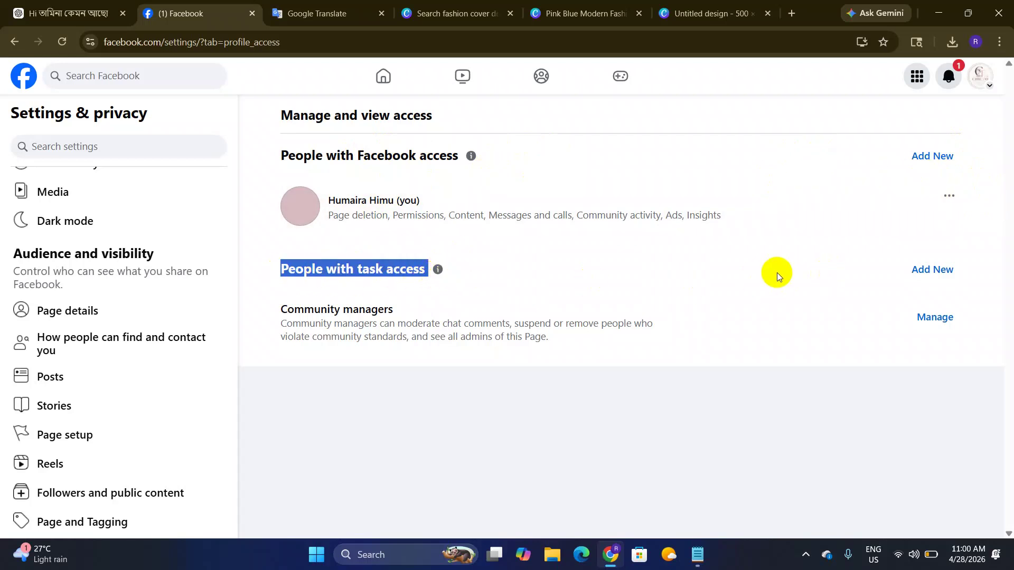
pyautogui.click(538, 270)
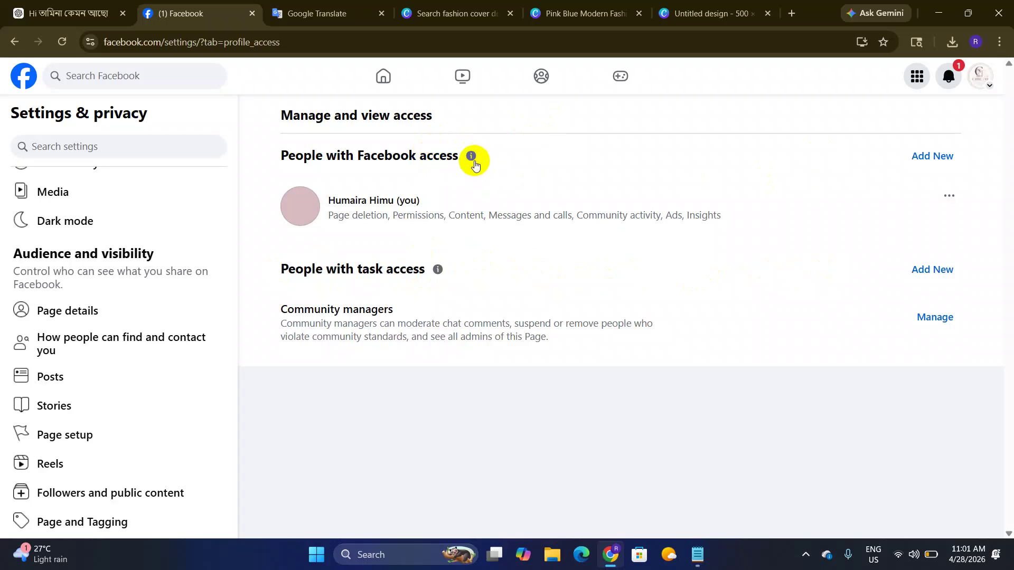
# Step: Start adding someone with Facebook access, search for the person's name, and pick the first result
pyautogui.click(924, 157)
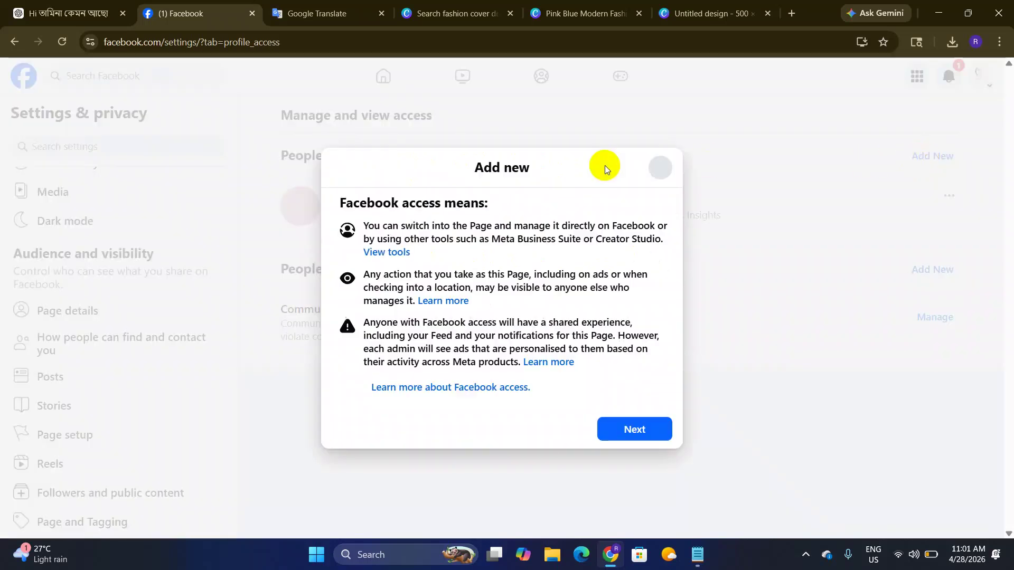
pyautogui.click(622, 432)
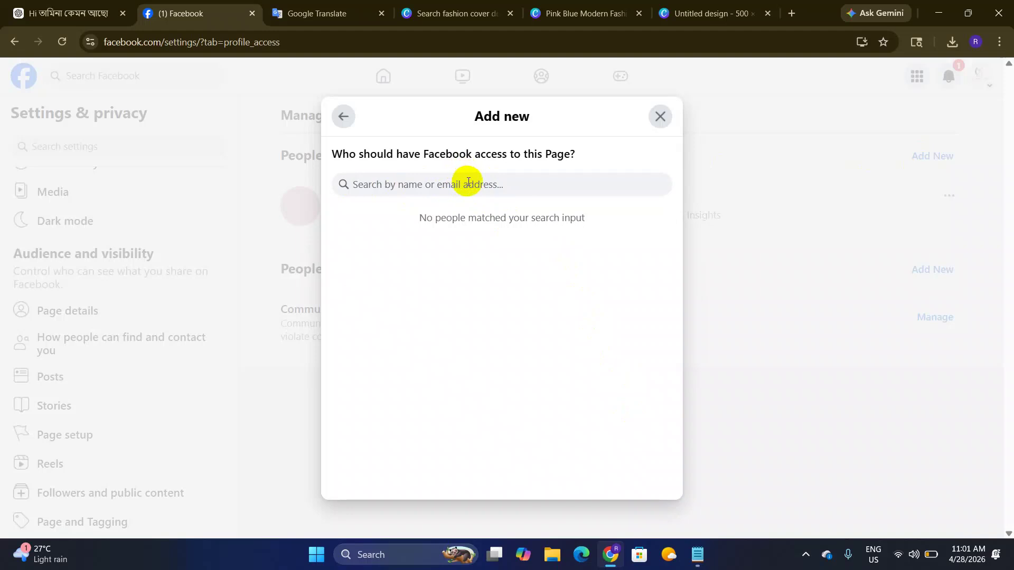
pyautogui.press('Tab')
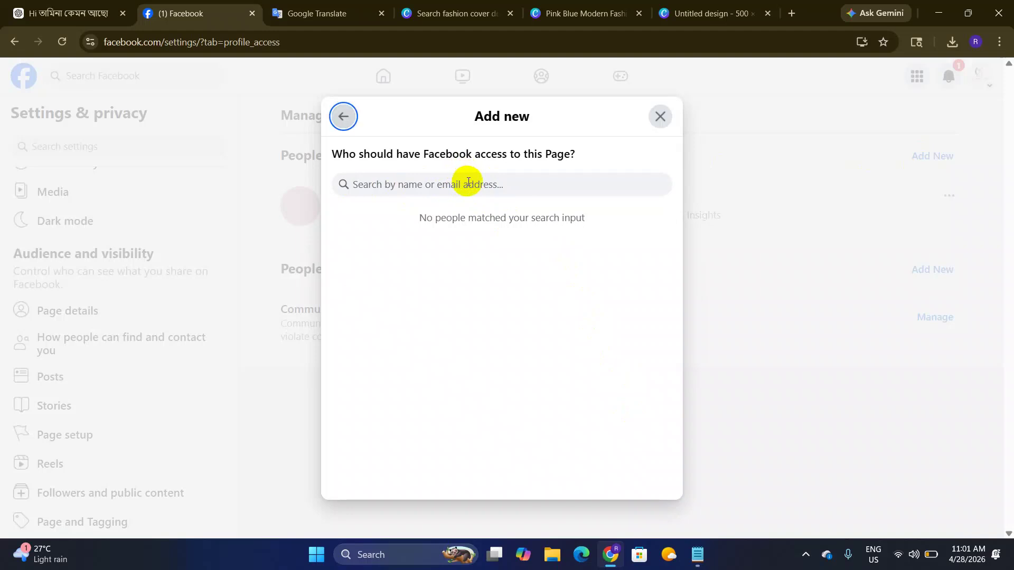
pyautogui.click(449, 186)
pyautogui.write('j')
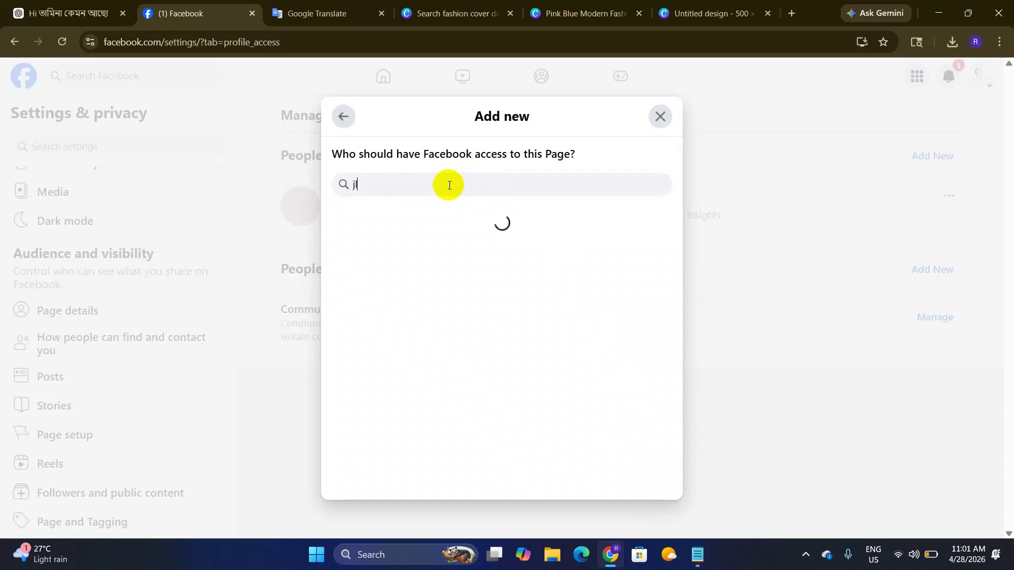
pyautogui.press('BackSpace')
pyautogui.write('limon')
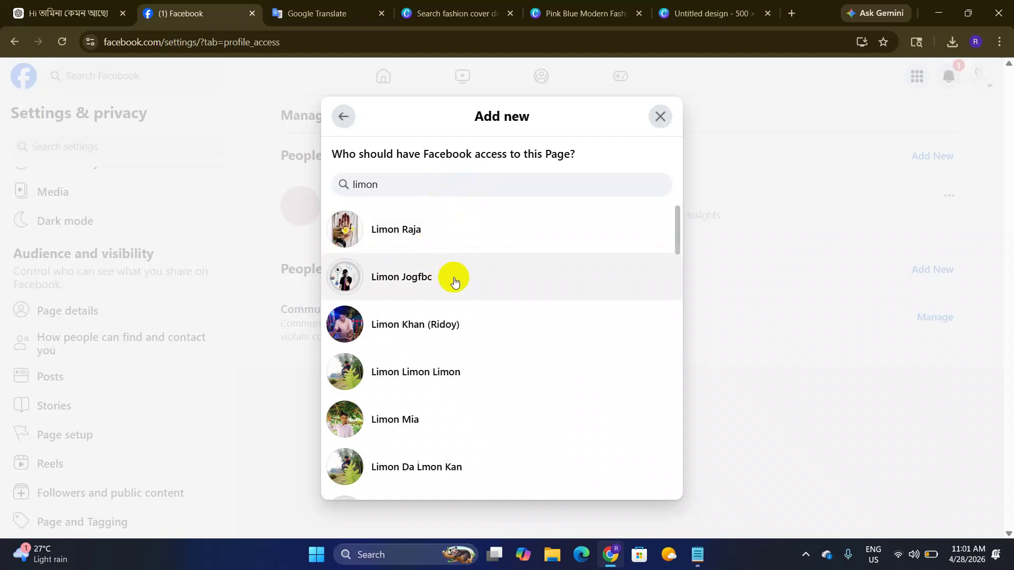
pyautogui.scroll(-5, 419, 407)
pyautogui.scroll(5, 419, 414)
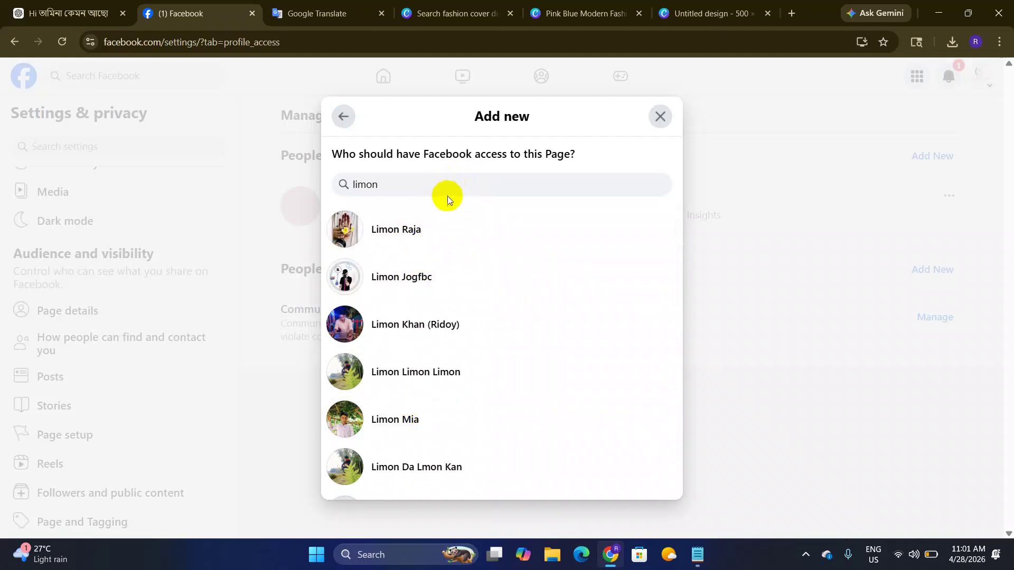
pyautogui.click(412, 236)
# Step: Read through the permission descriptions, from Content to Insights, for the chosen person
pyautogui.scroll(-2, 398, 249)
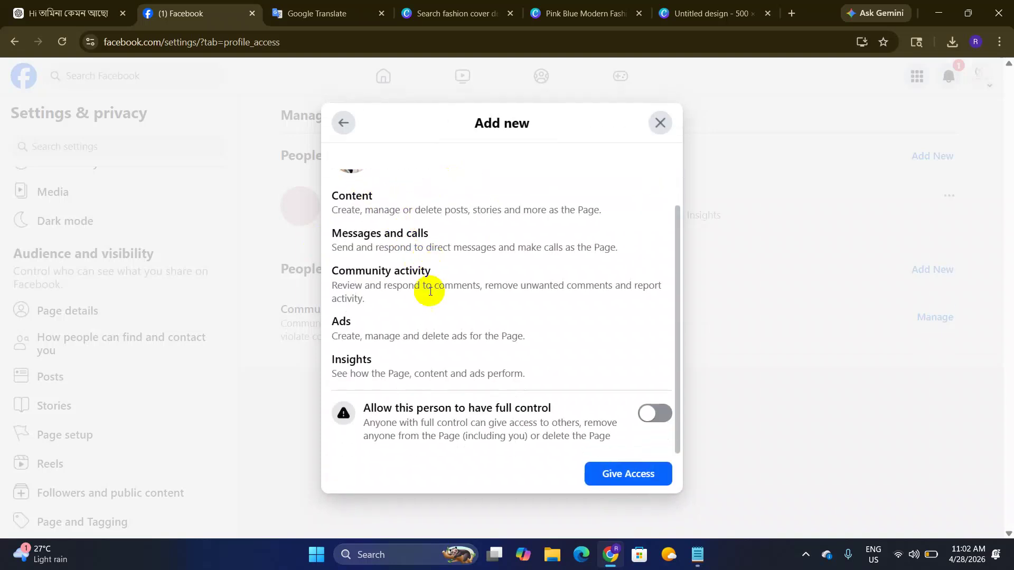
pyautogui.scroll(2, 377, 221)
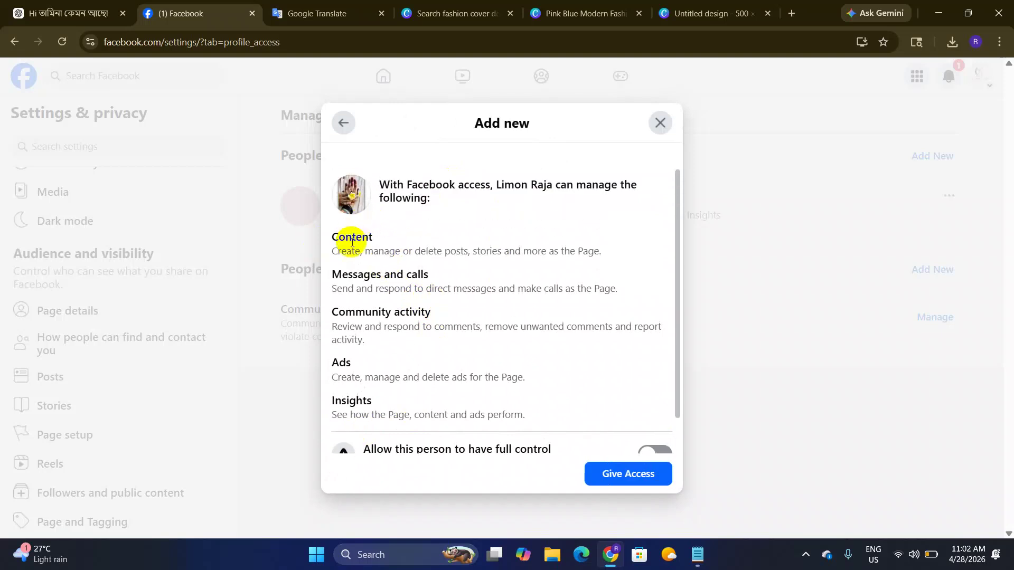
pyautogui.moveTo(350, 233); pyautogui.dragTo(383, 391)
pyautogui.scroll(-2, 369, 317)
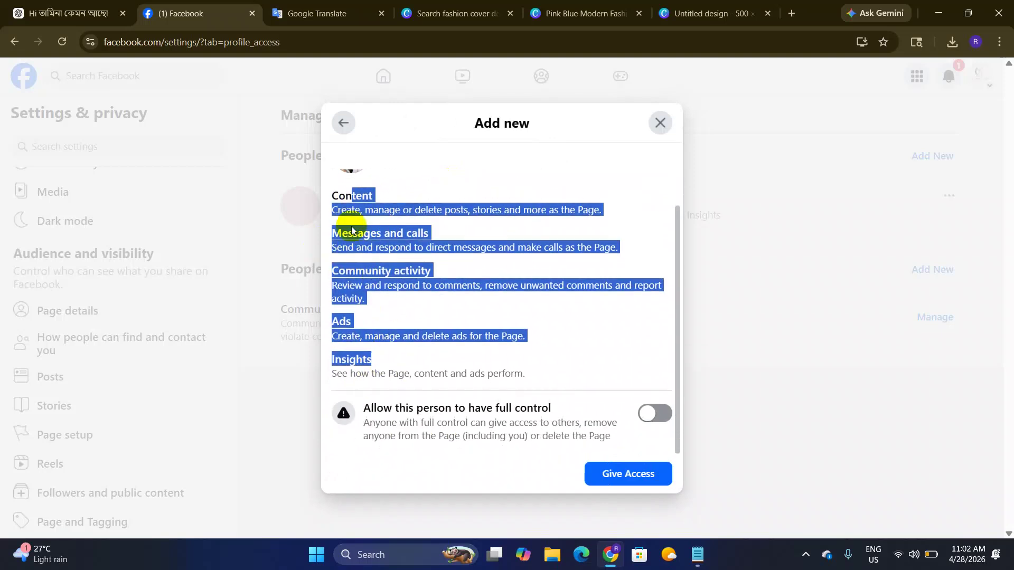
pyautogui.click(340, 199)
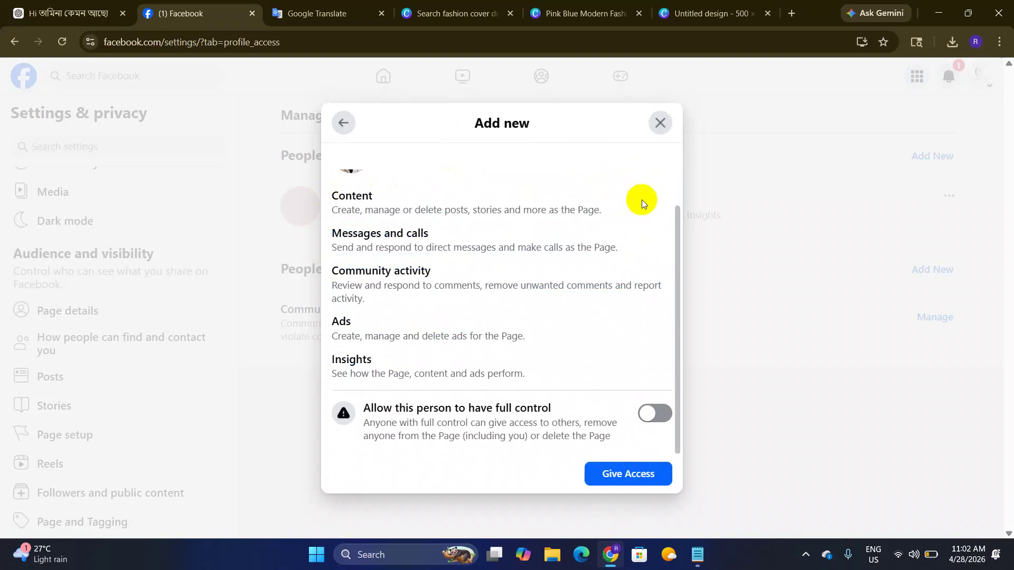
pyautogui.moveTo(333, 193); pyautogui.dragTo(534, 394)
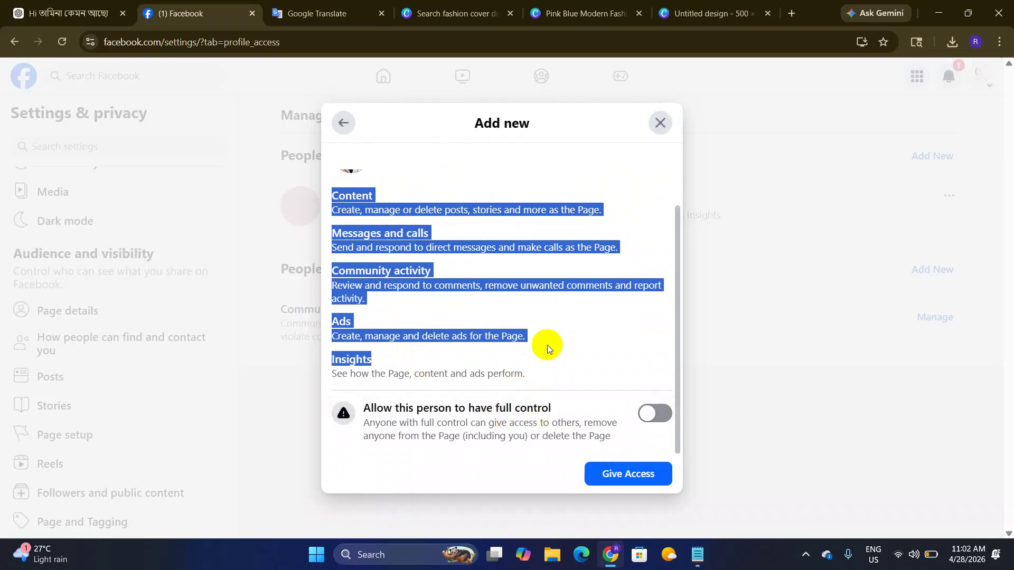
pyautogui.scroll(1, 545, 344)
pyautogui.click(489, 291)
pyautogui.scroll(-1, 549, 259)
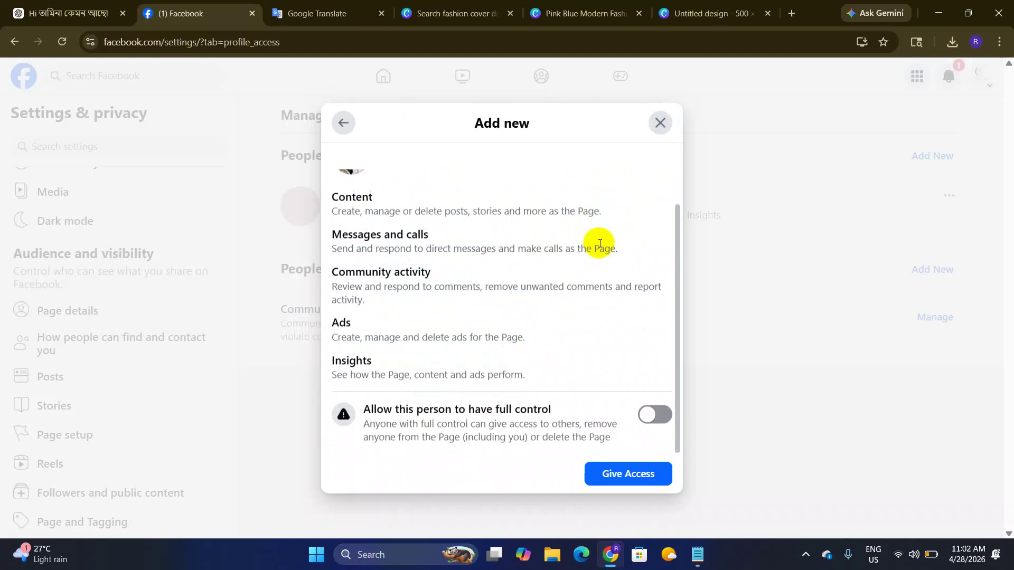
# Step: Enable full control and Give Access, then close the password check without confirming
pyautogui.click(661, 416)
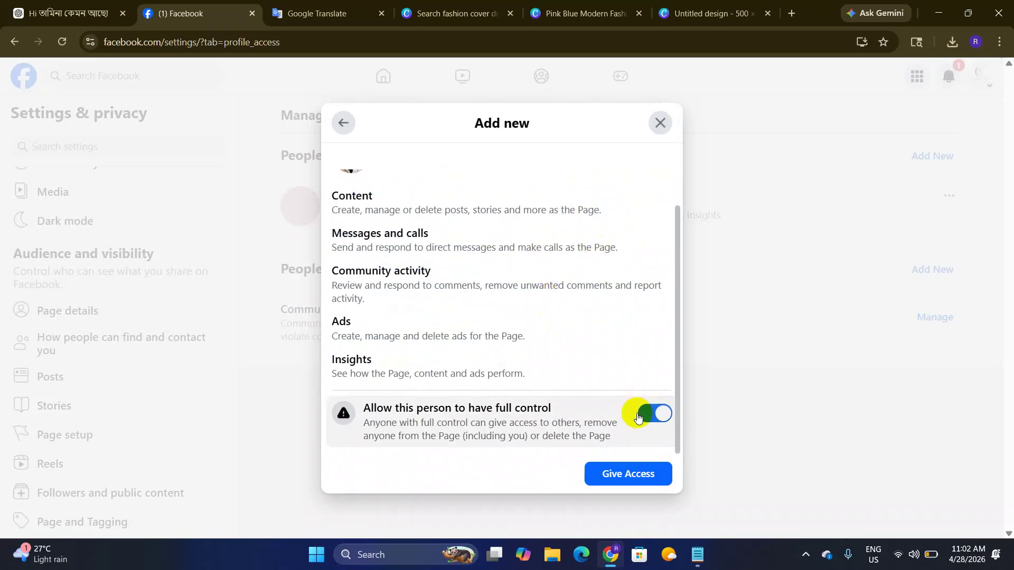
pyautogui.click(625, 475)
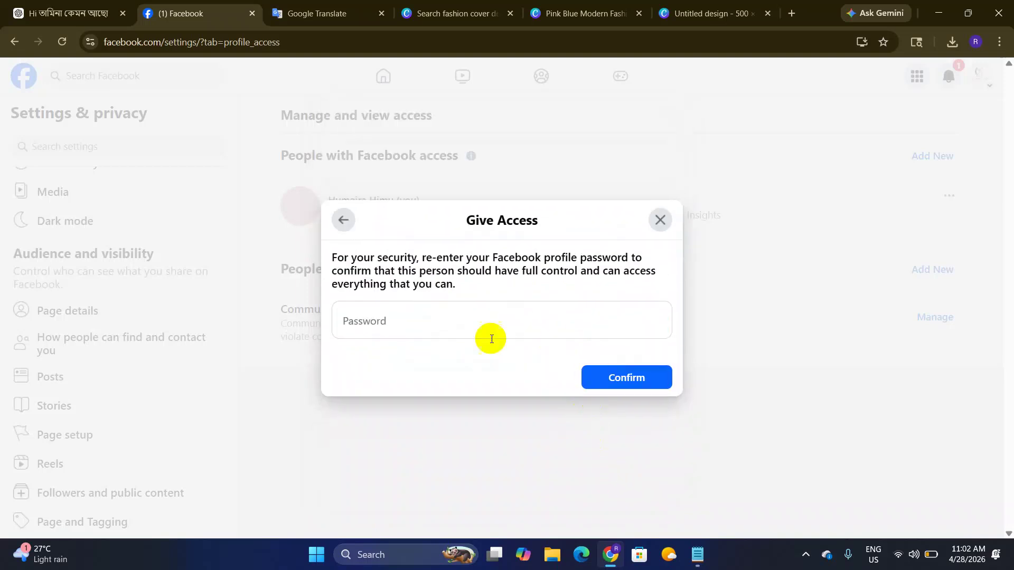
pyautogui.click(391, 324)
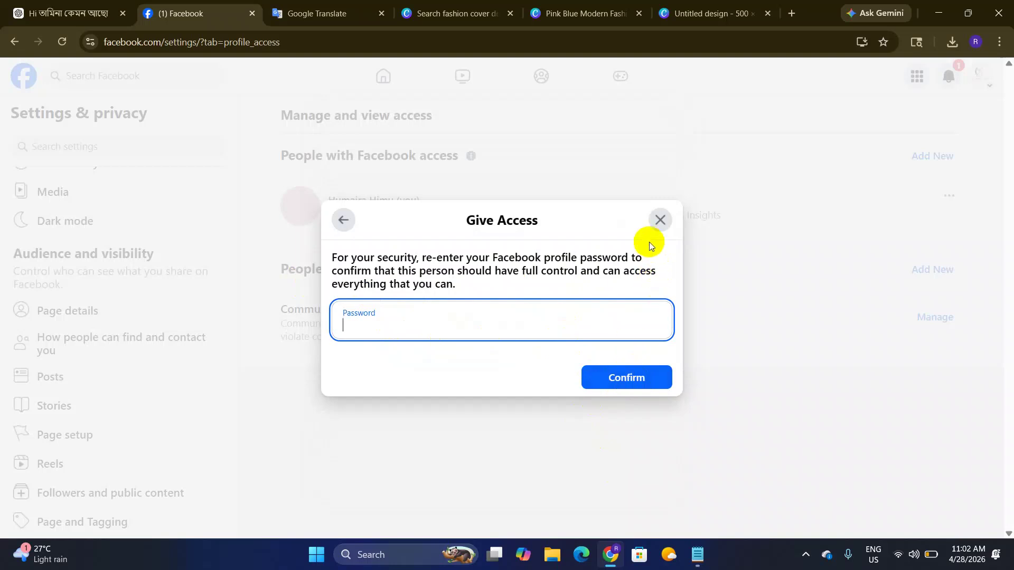
pyautogui.click(660, 220)
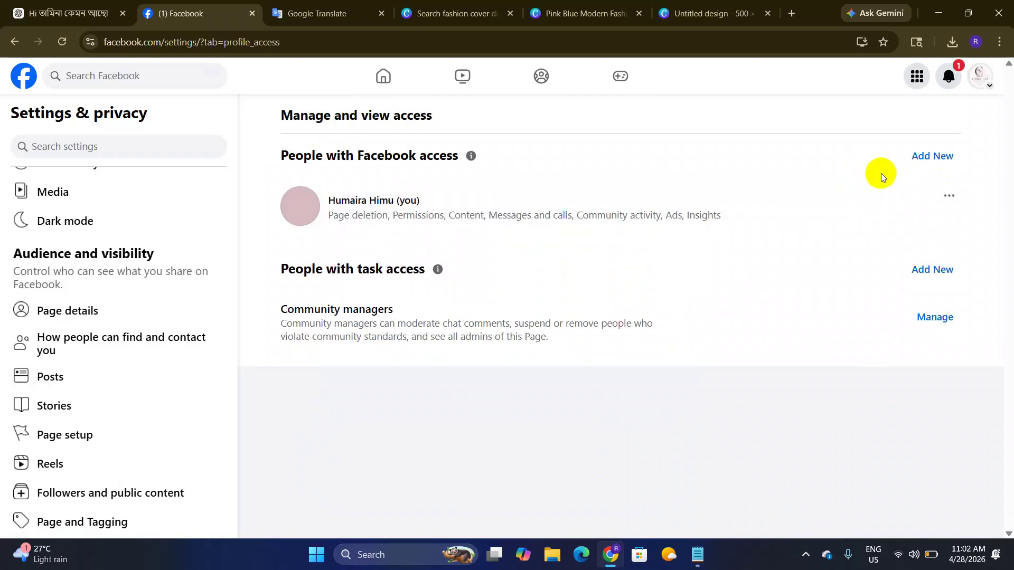
# Step: Check and dismiss the ••• options on the owner's access row, then begin adding task access
pyautogui.click(949, 198)
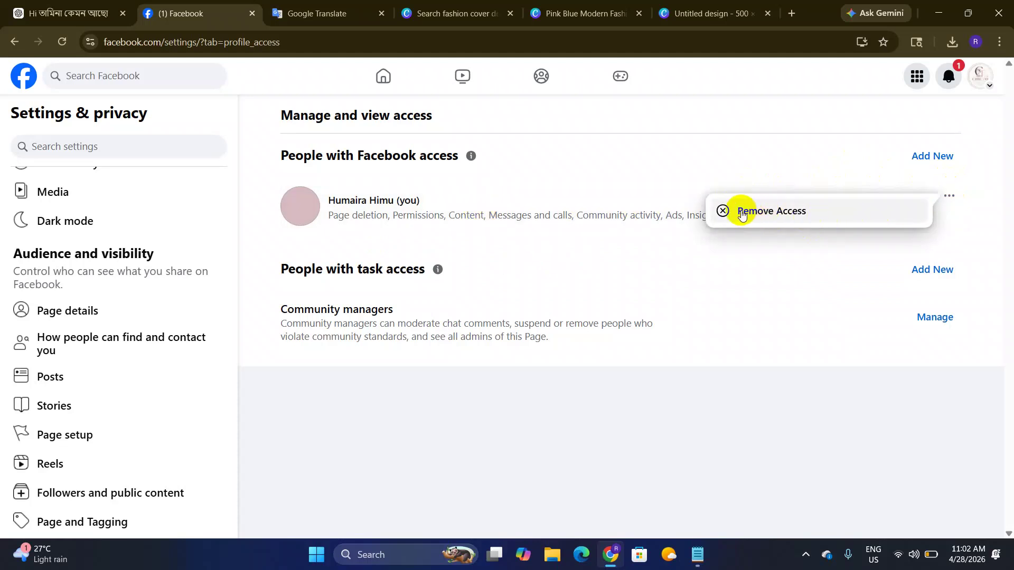
pyautogui.click(538, 154)
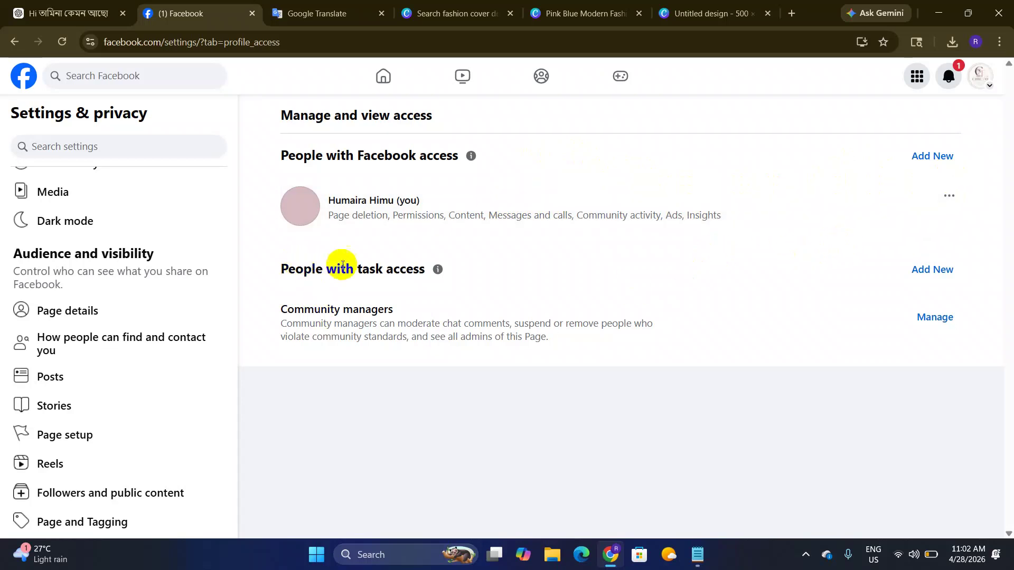
pyautogui.click(934, 272)
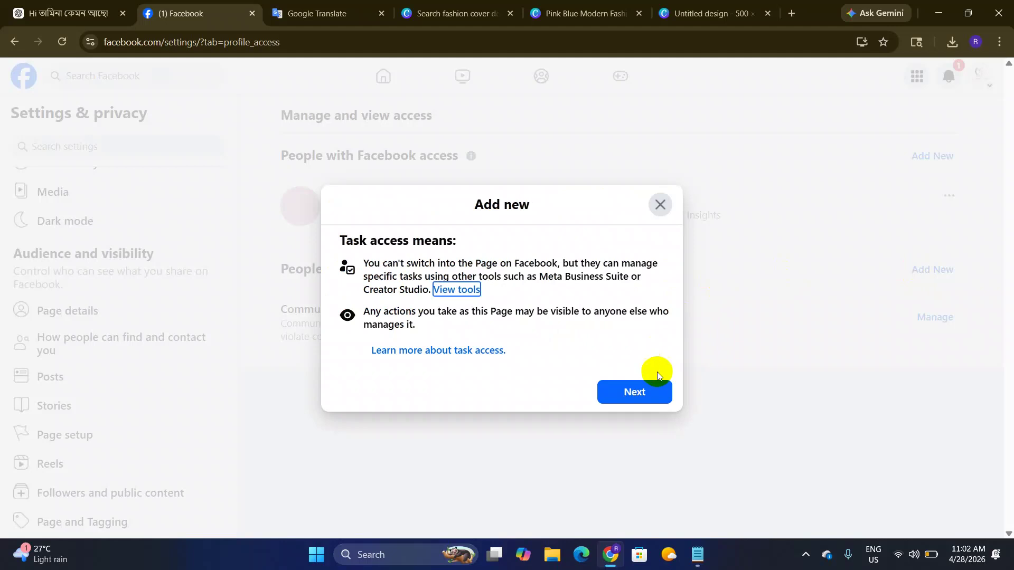
# Step: Search for the person by name and select them, revealing Content, Messages, Community, Ads and Insights toggles
pyautogui.click(641, 385)
pyautogui.click(525, 235)
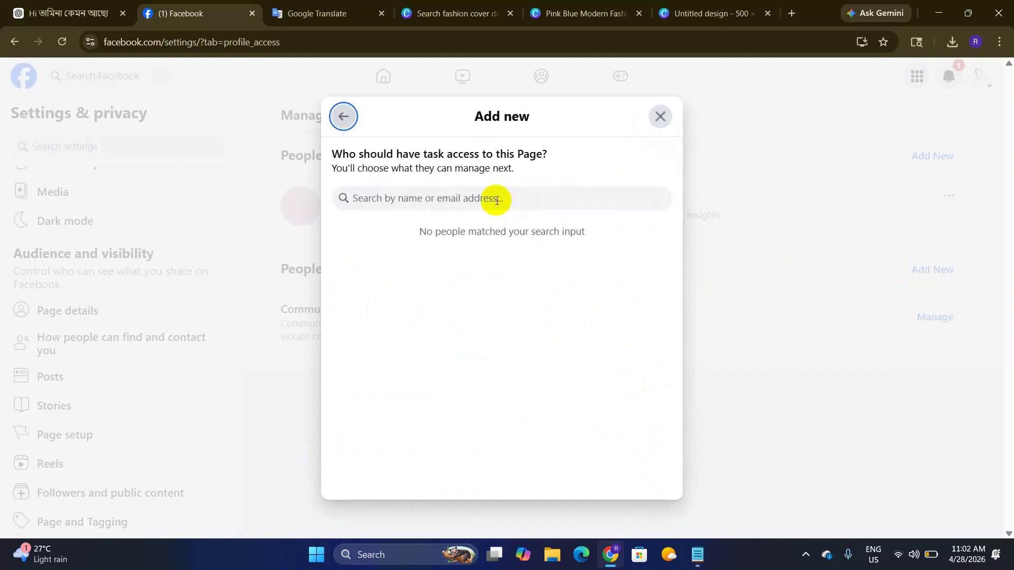
pyautogui.click(496, 200)
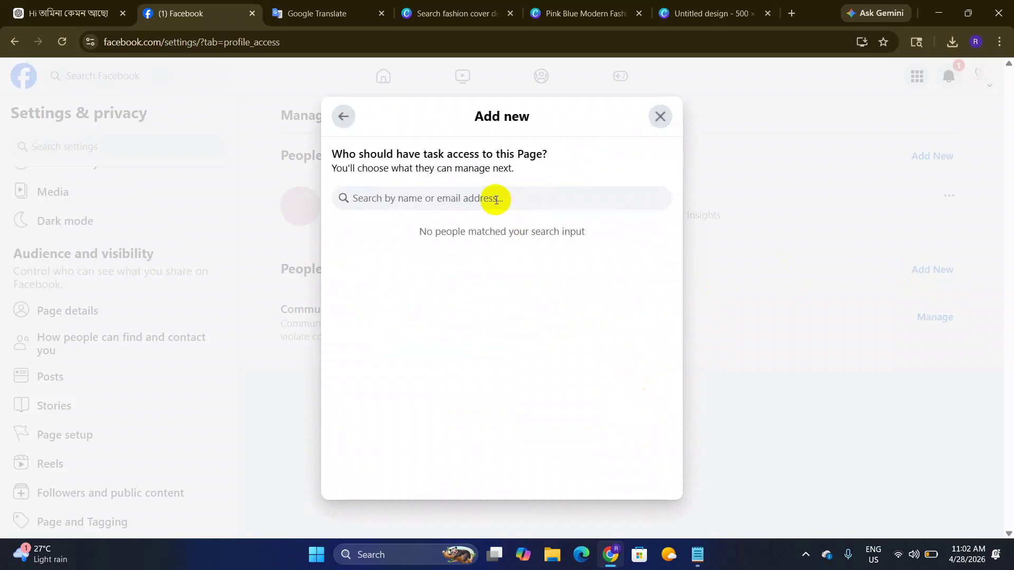
pyautogui.write('lio')
pyautogui.press('BackSpace')
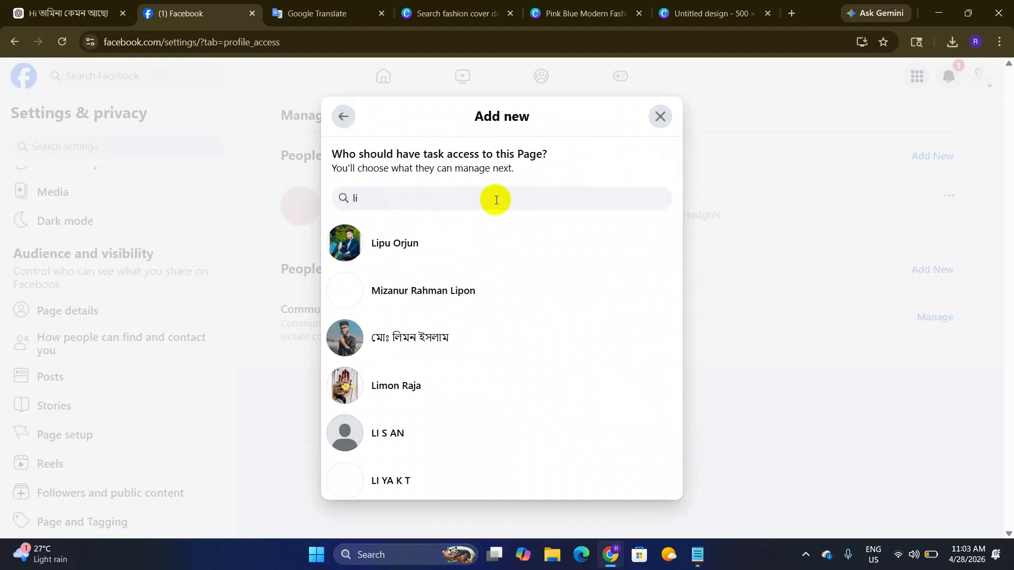
pyautogui.write('o')
pyautogui.press('BackSpace')
pyautogui.write('o')
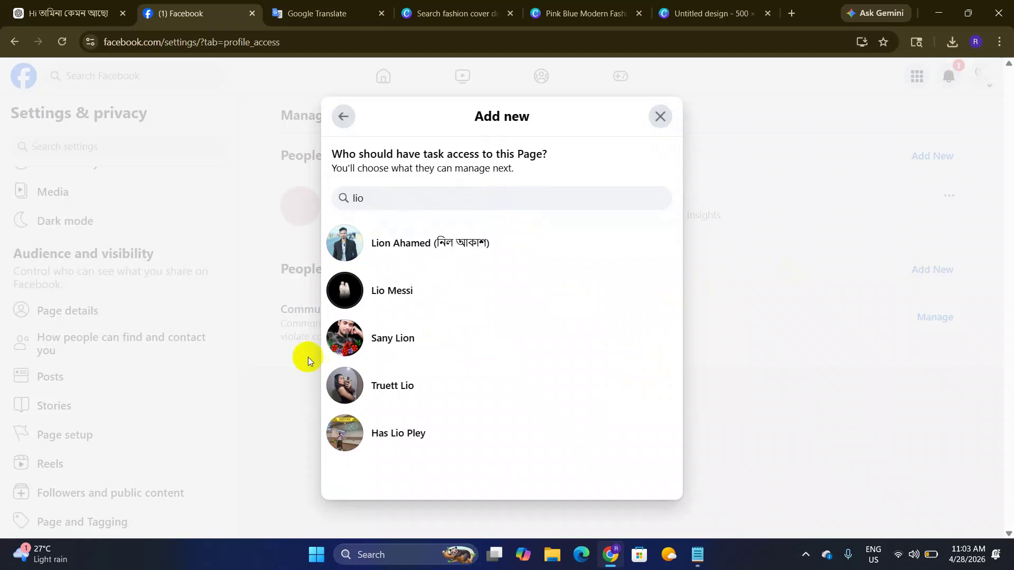
pyautogui.click(418, 248)
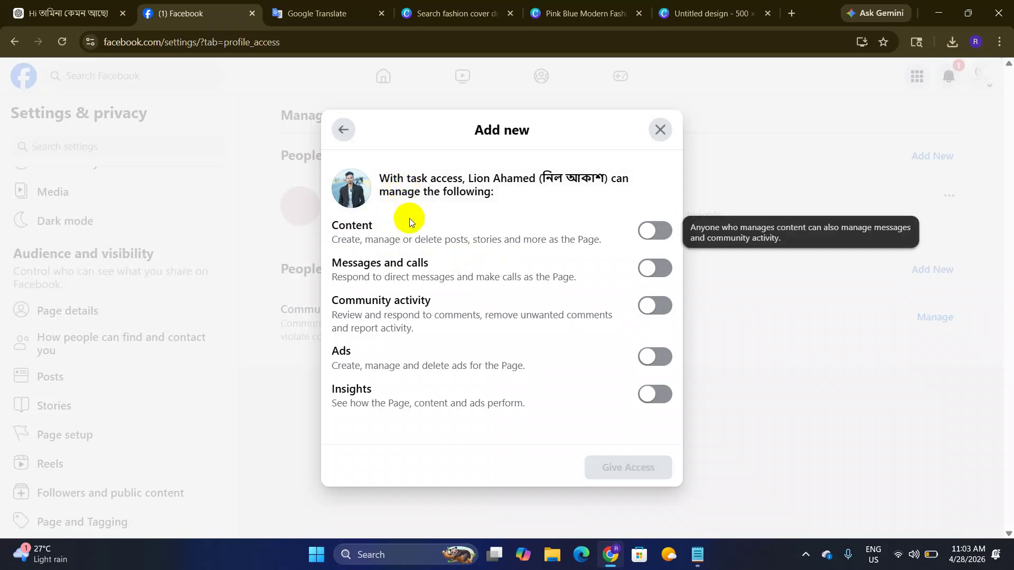
pyautogui.click(646, 227)
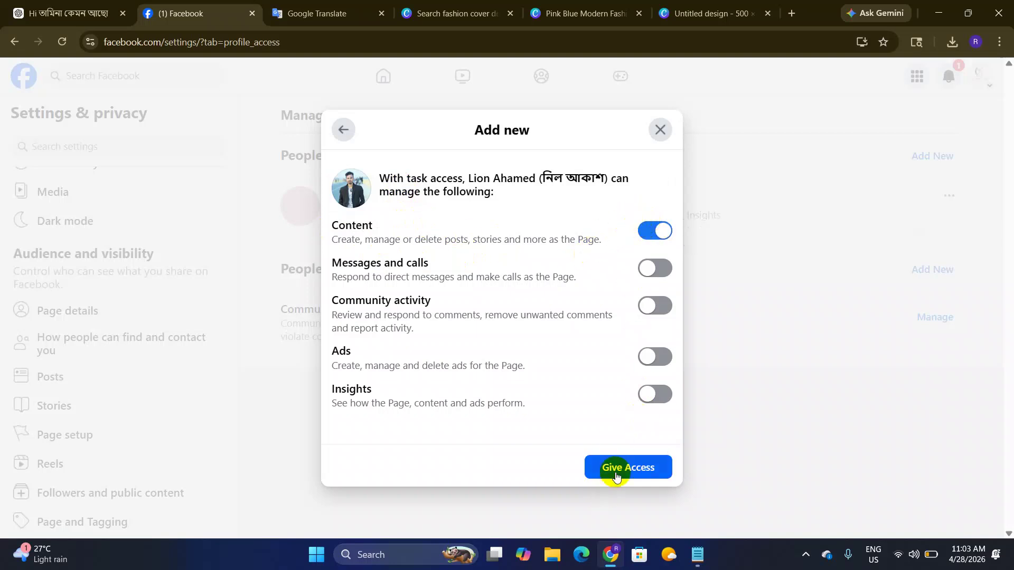
pyautogui.click(610, 466)
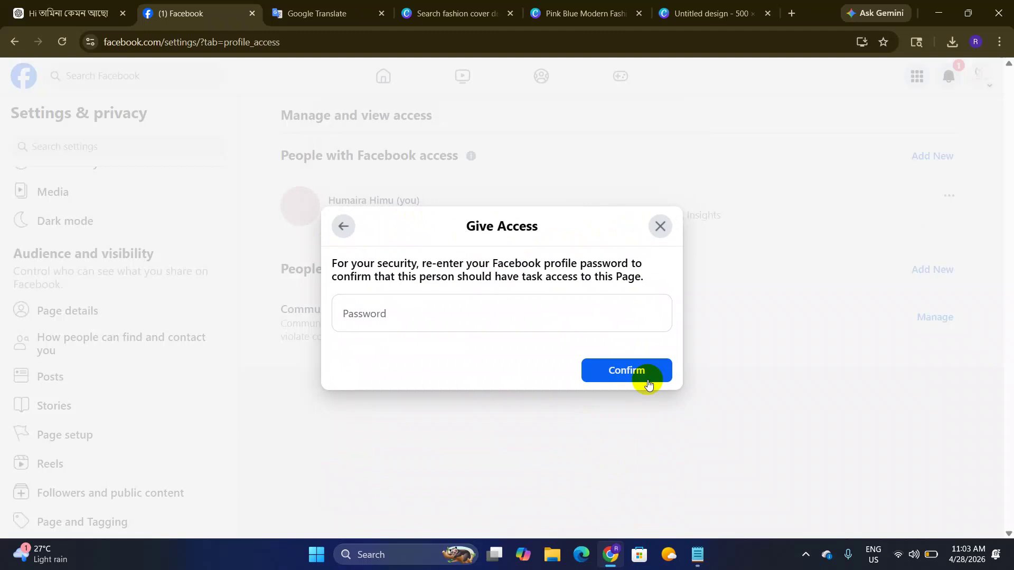
pyautogui.click(344, 227)
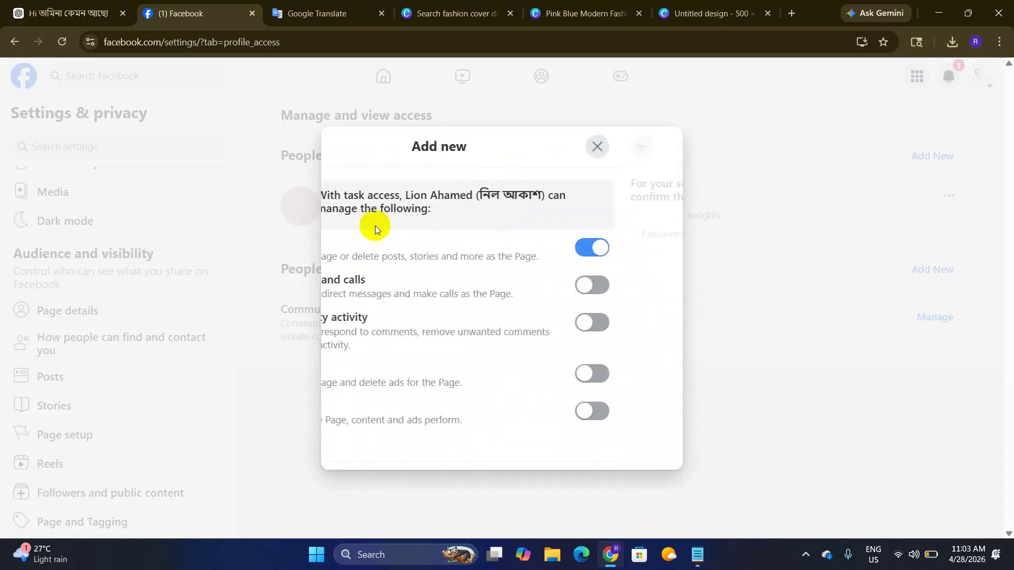
pyautogui.click(653, 275)
pyautogui.click(654, 306)
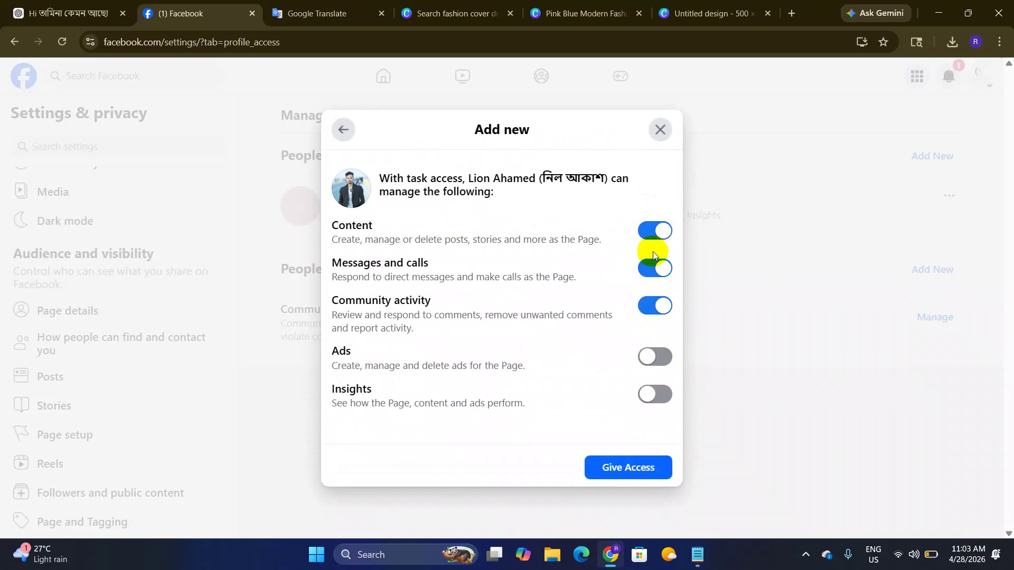
pyautogui.click(656, 230)
pyautogui.click(659, 267)
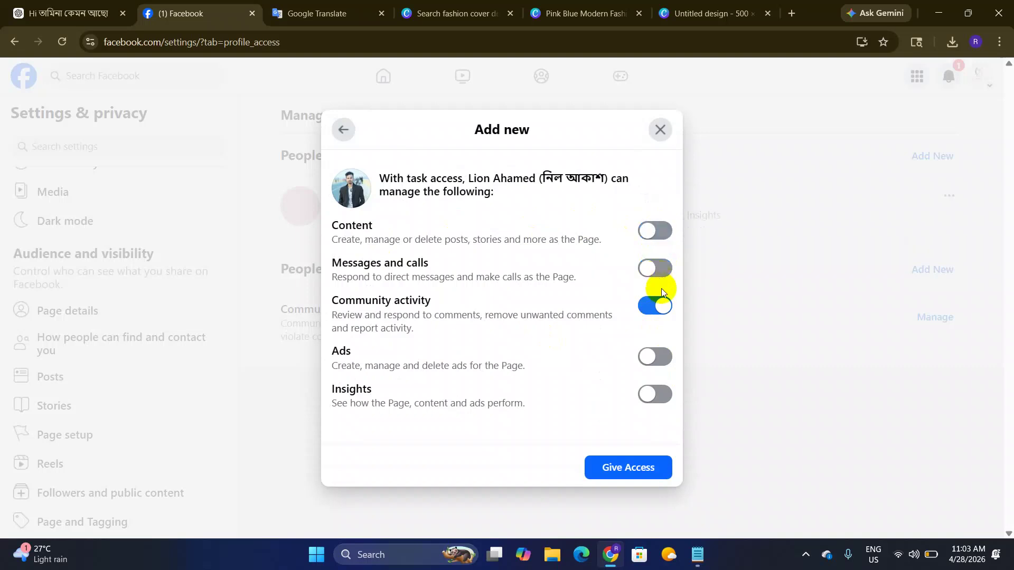
pyautogui.click(660, 304)
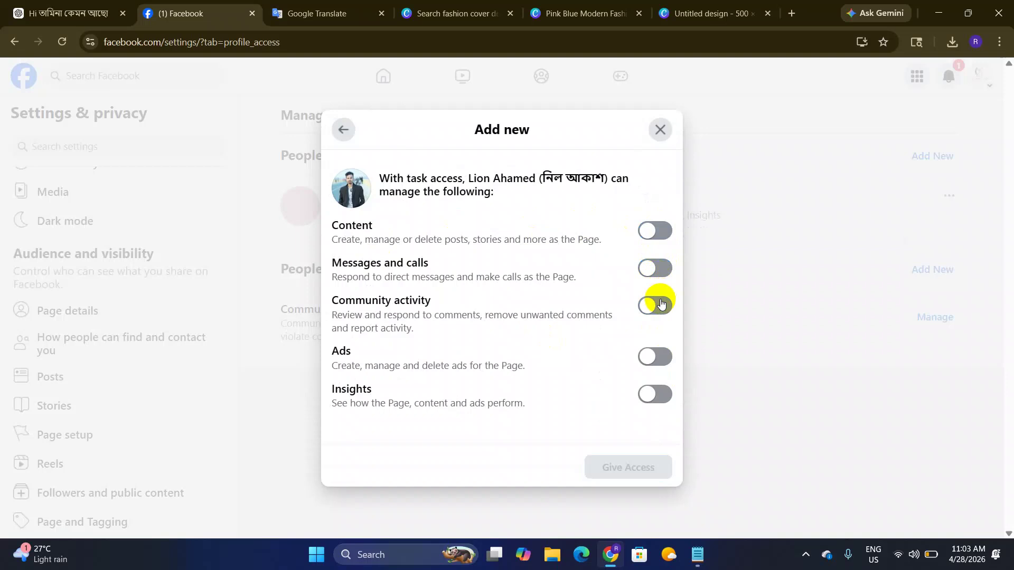
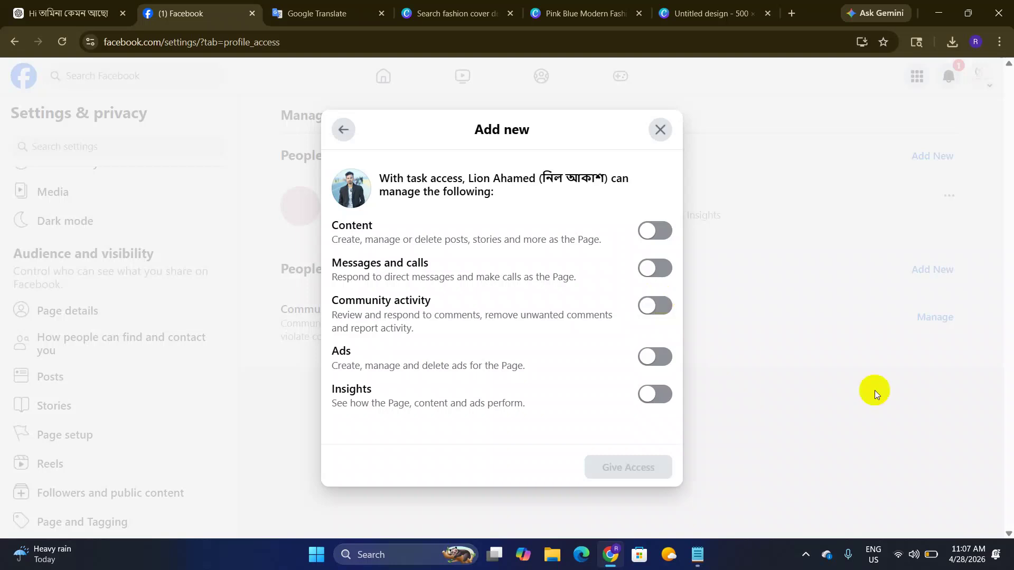
# Step: Check the system quick settings, then highlight the Content and Messages and calls permission labels
pyautogui.click(923, 540)
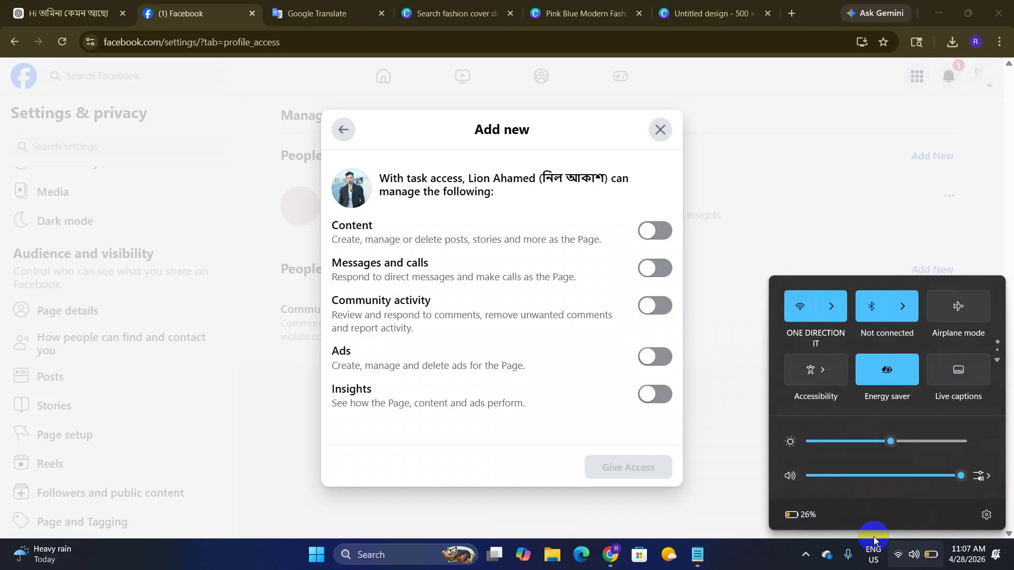
pyautogui.click(782, 563)
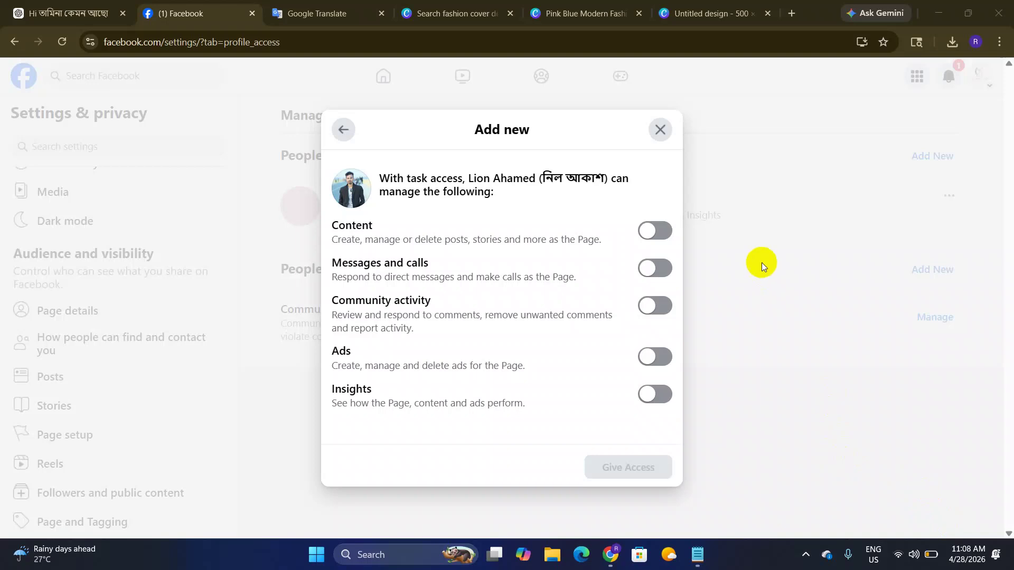
pyautogui.moveTo(682, 229)
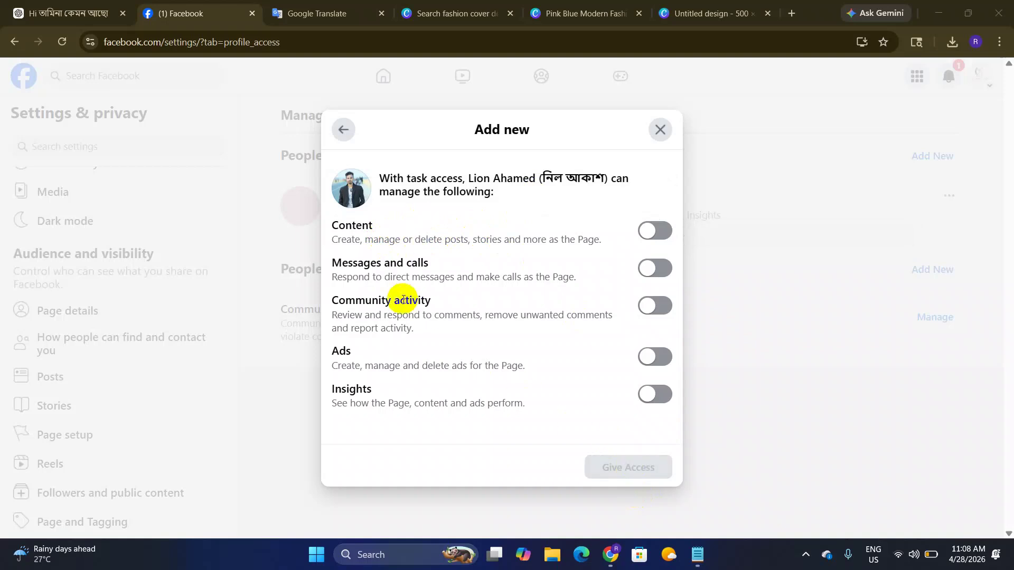
pyautogui.doubleClick(353, 225)
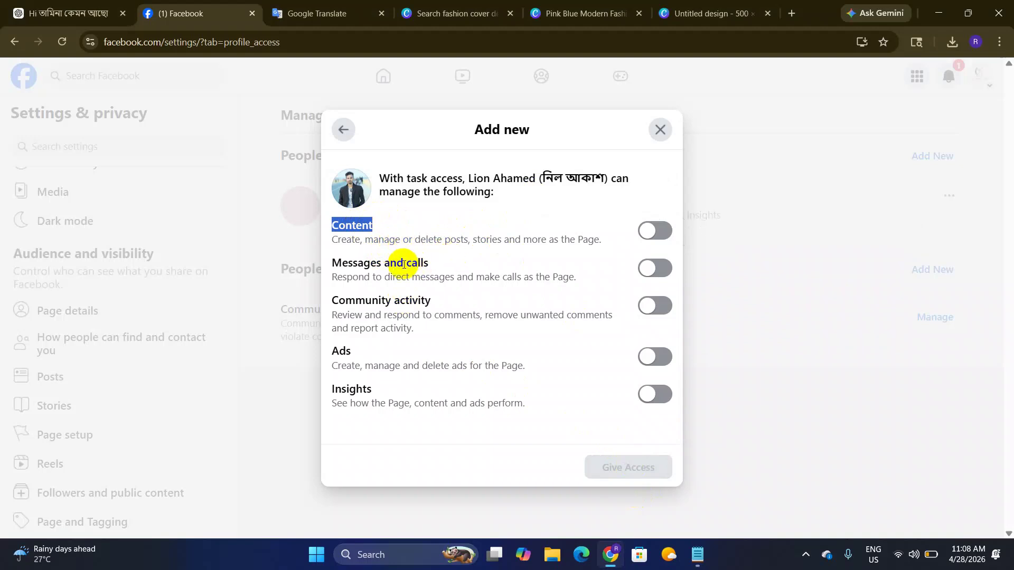
pyautogui.tripleClick(381, 267)
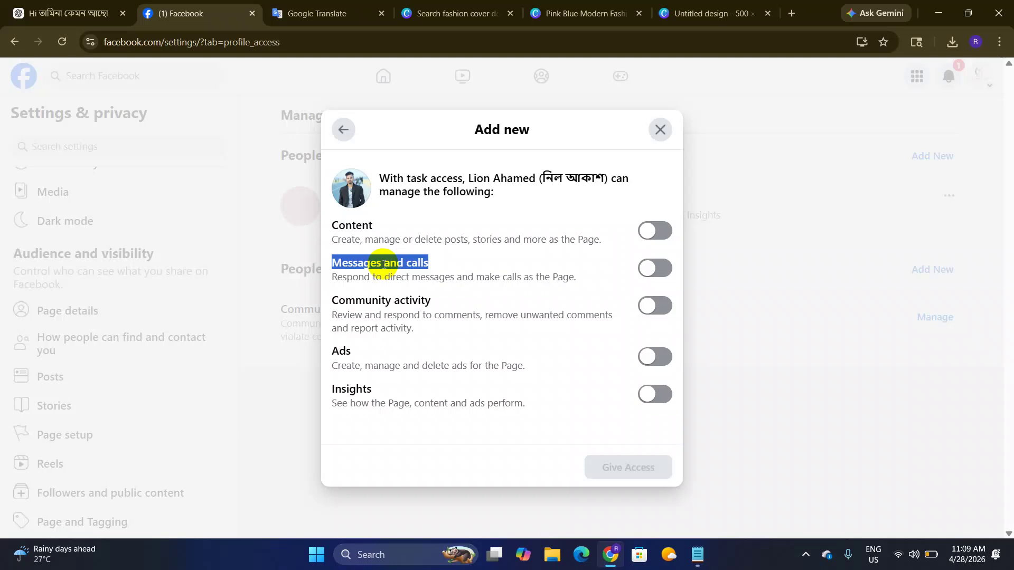
pyautogui.doubleClick(384, 265)
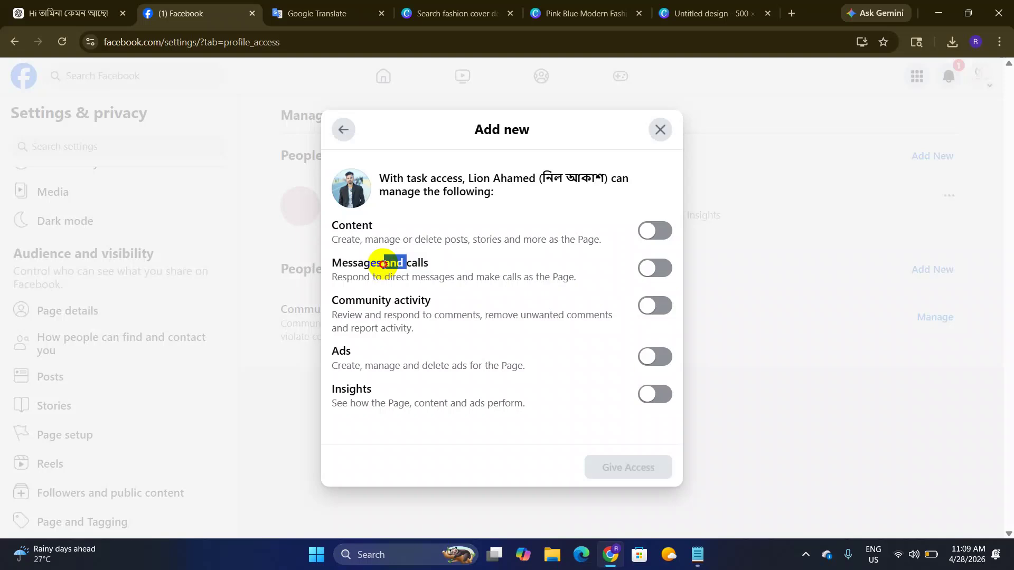
pyautogui.tripleClick(383, 264)
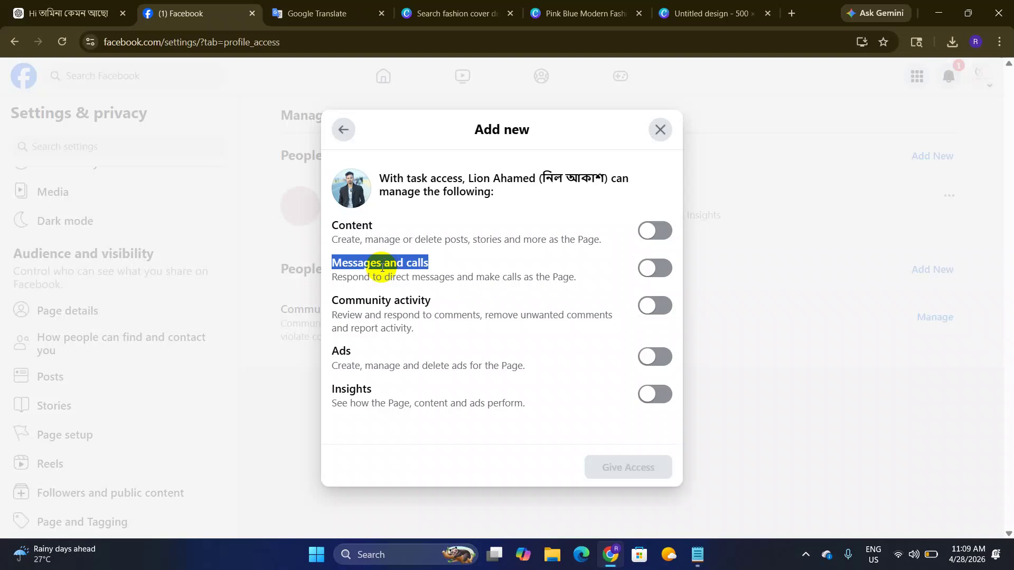
# Step: Point out the Messages and calls heading, then switch on Ads access, which also enables Insights
pyautogui.click(445, 267)
pyautogui.tripleClick(424, 262)
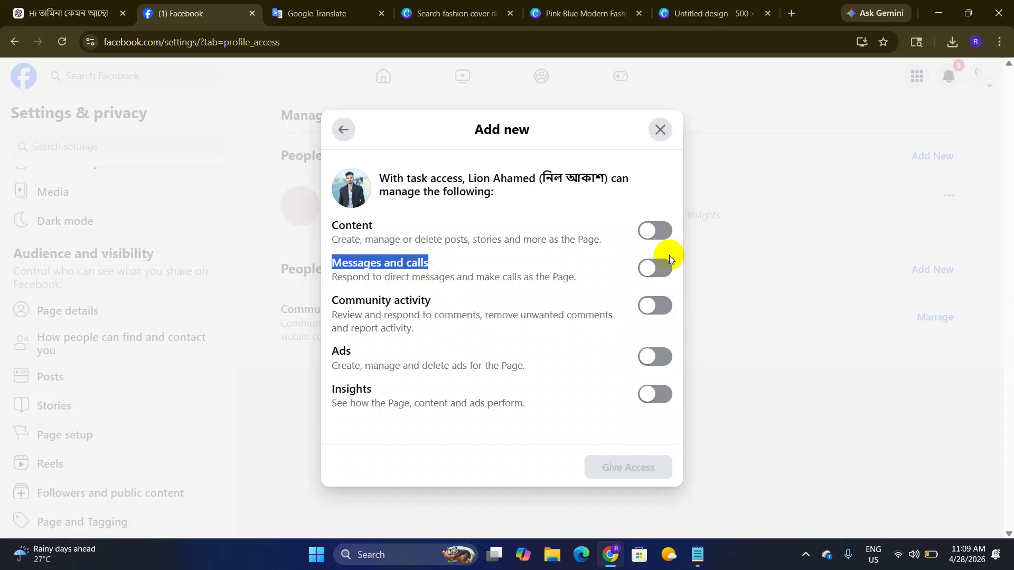
pyautogui.click(437, 279)
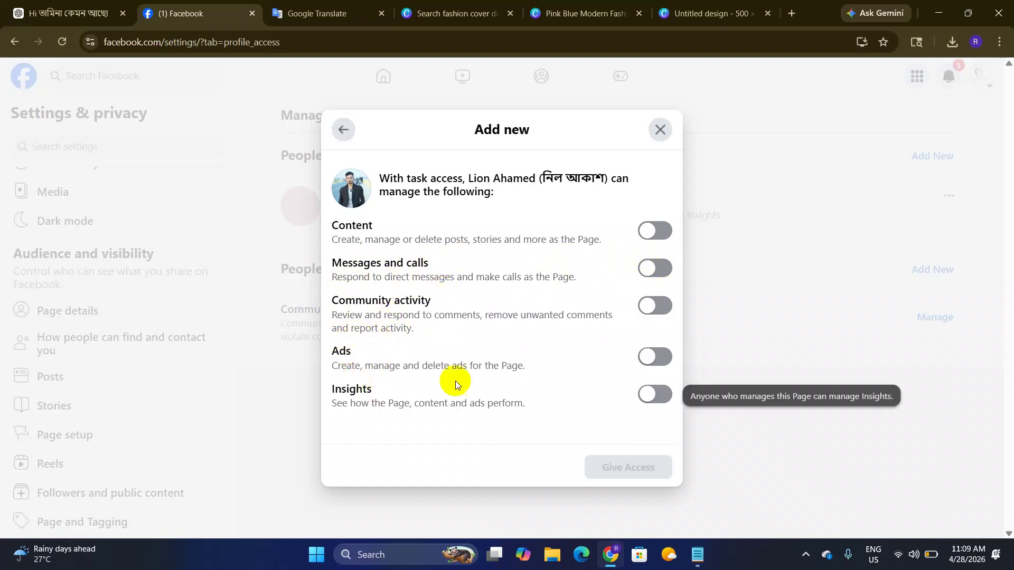
pyautogui.click(654, 359)
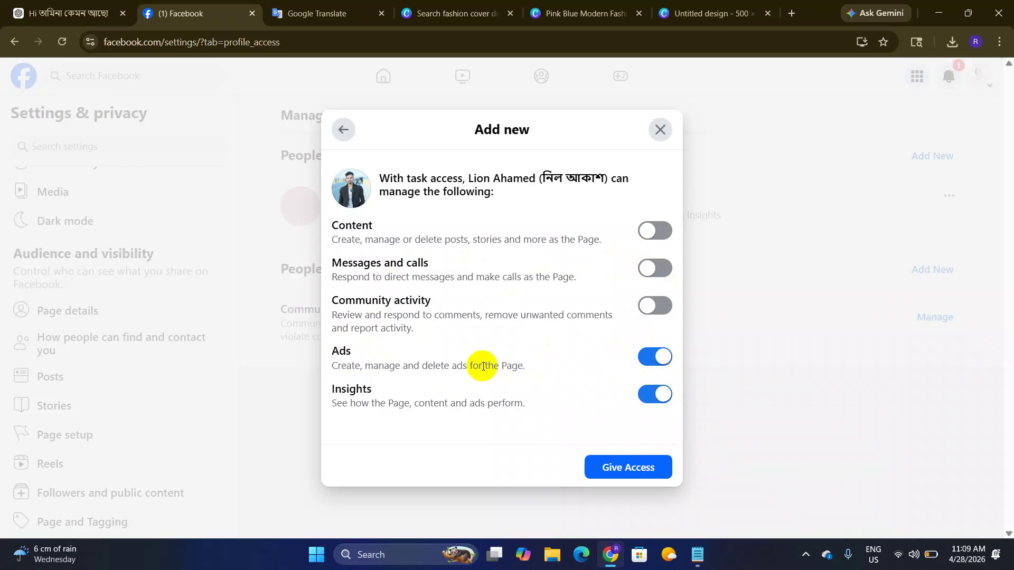
# Step: Submit Give Access, close the password prompt without confirming, and return to the home feed
pyautogui.click(623, 478)
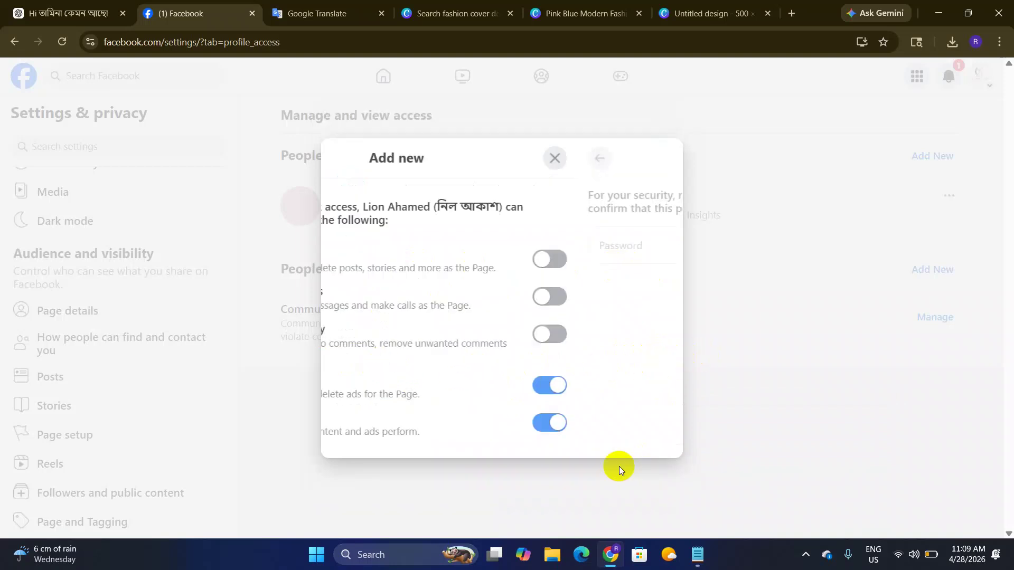
pyautogui.click(410, 314)
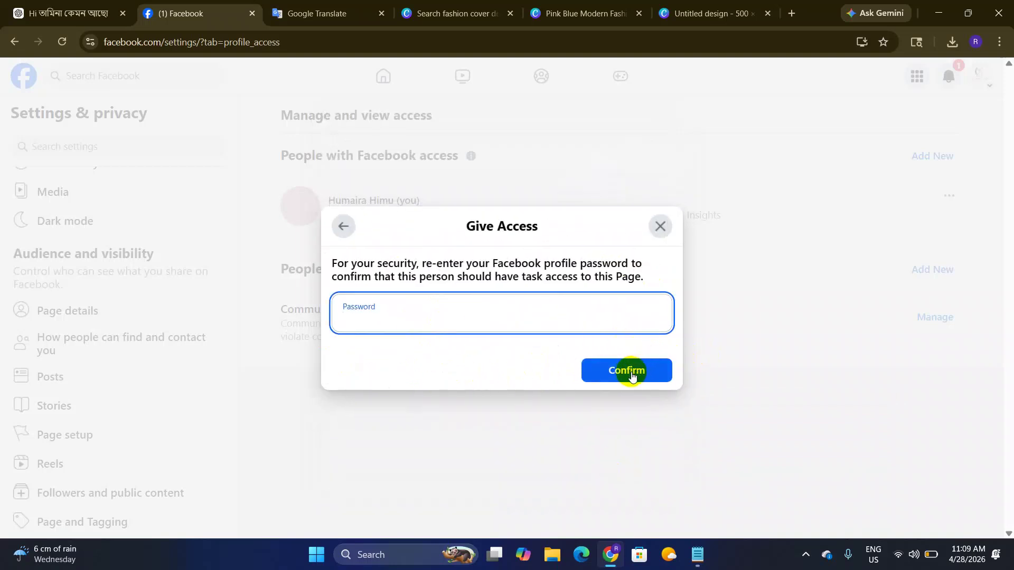
pyautogui.click(659, 228)
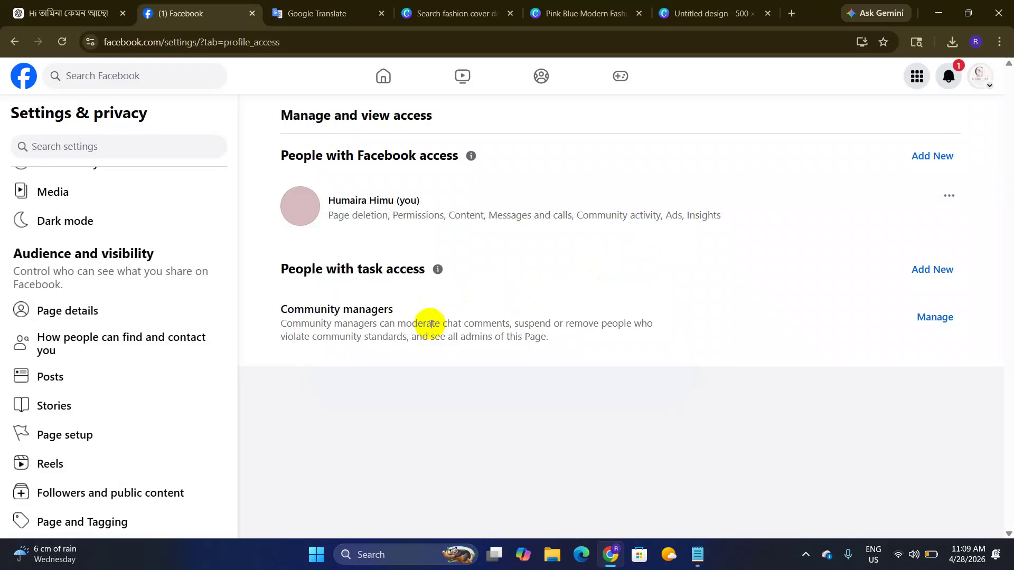
pyautogui.click(380, 86)
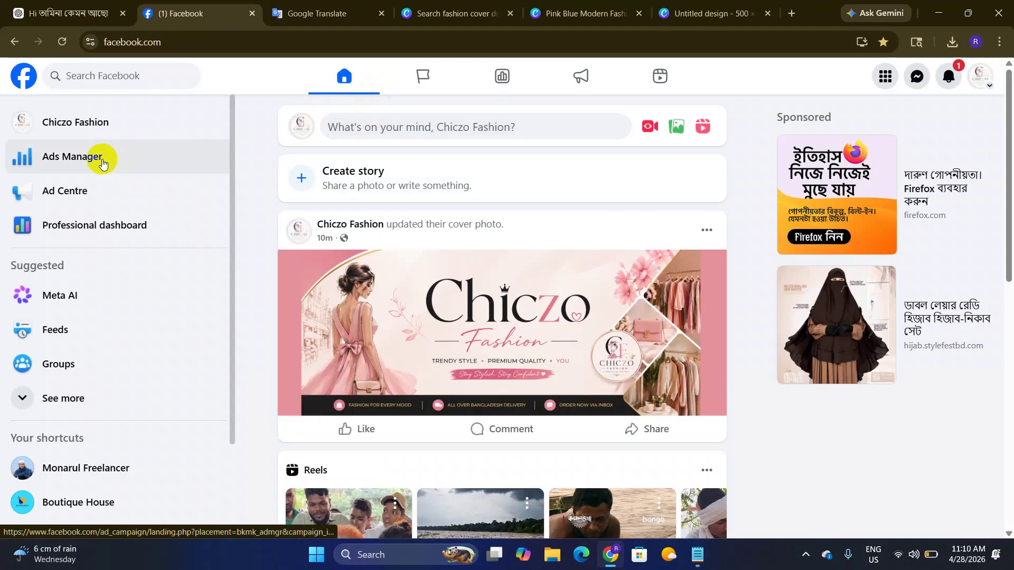
# Step: Open Chiczo Fashion from the home sidebar, browse its profile, and show the profile-switching list
pyautogui.click(51, 138)
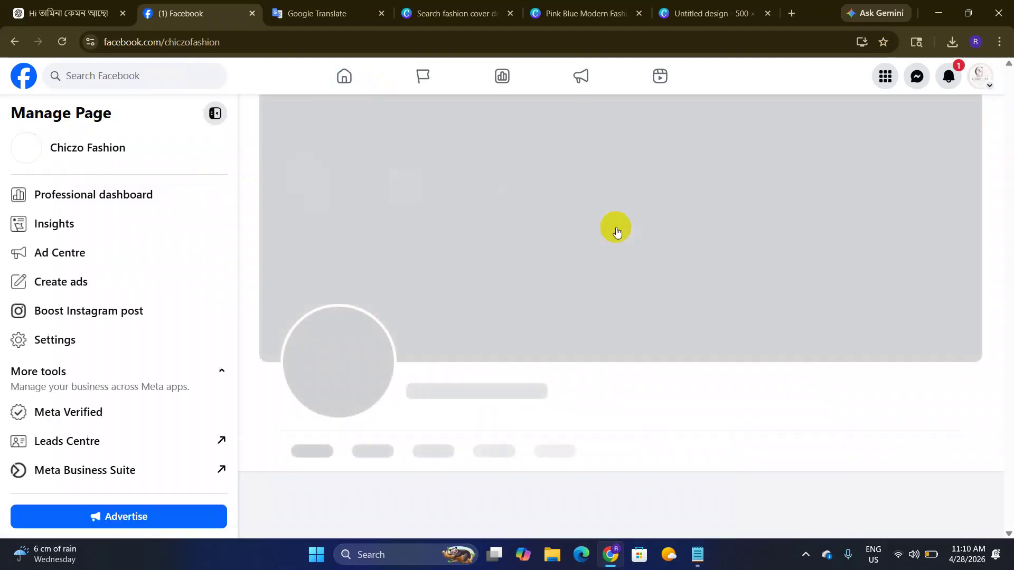
pyautogui.scroll(-8, 543, 230)
pyautogui.scroll(1, 422, 280)
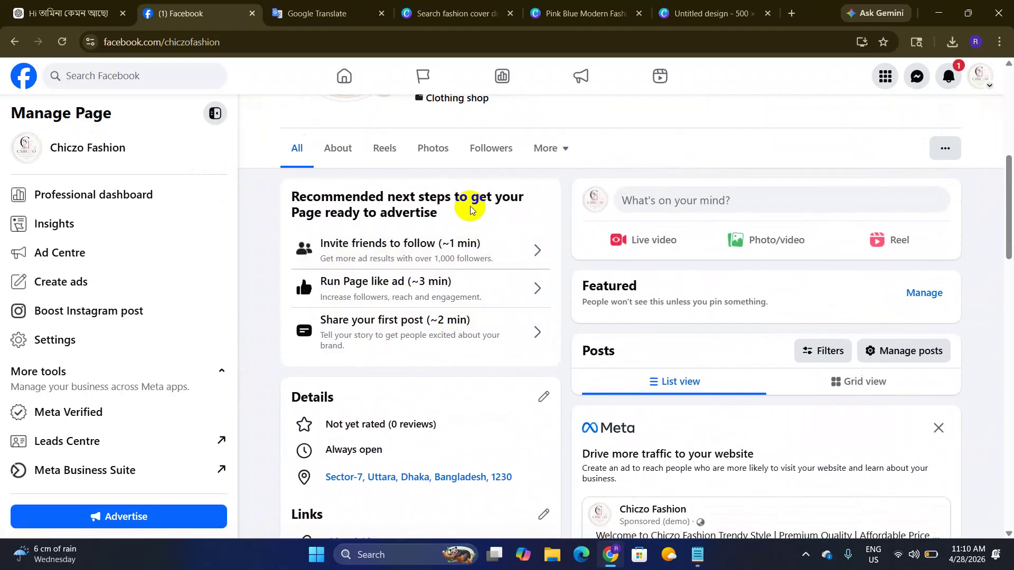
pyautogui.scroll(2, 431, 293)
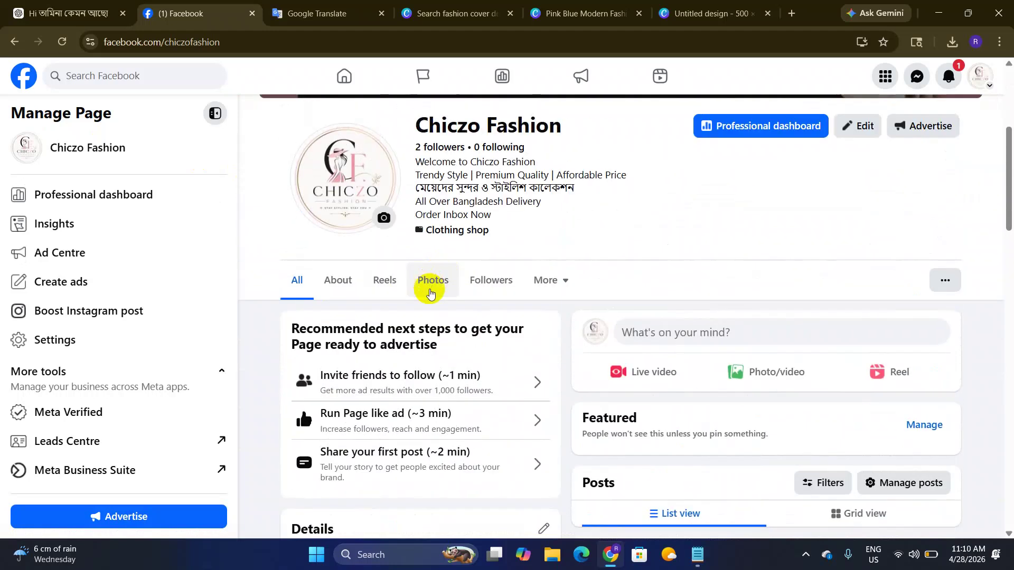
pyautogui.scroll(1, 431, 294)
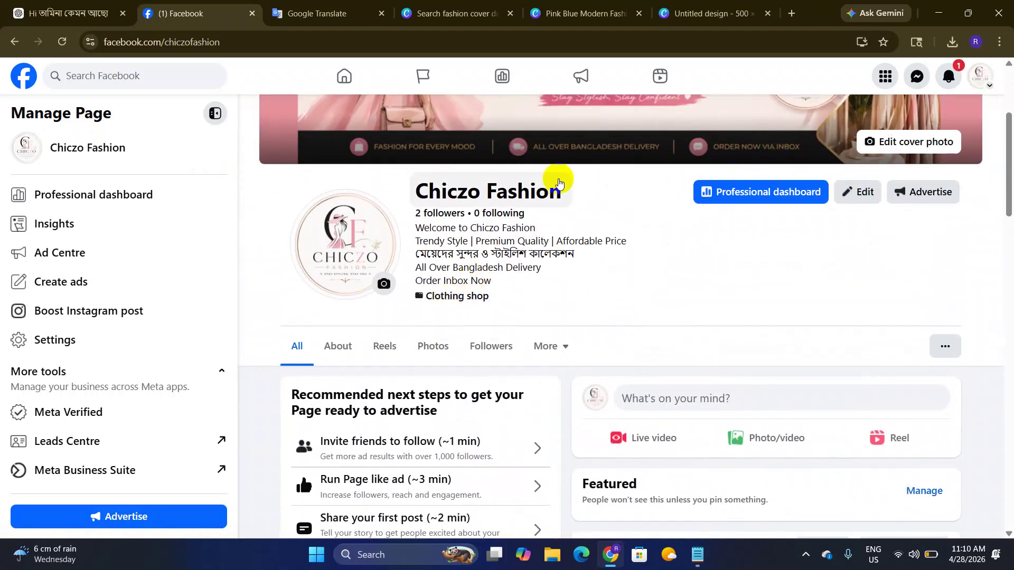
pyautogui.scroll(-3, 398, 369)
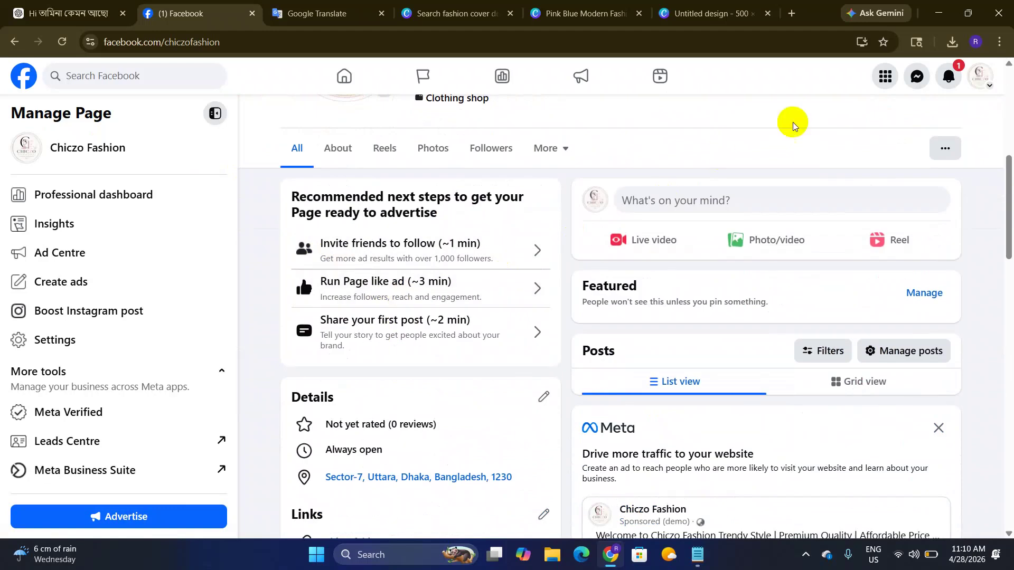
pyautogui.click(996, 90)
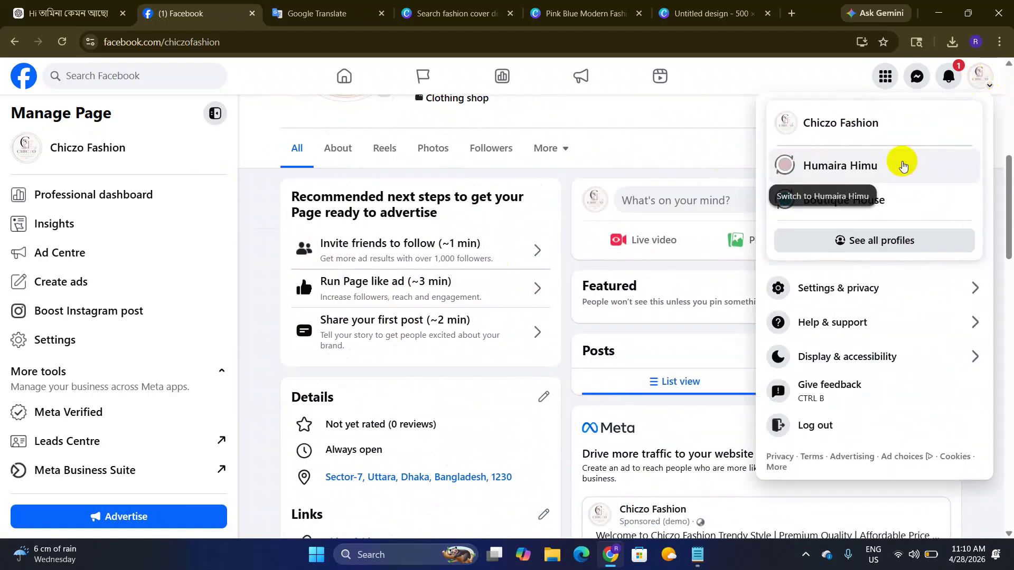
# Step: Switch to the personal profile and go to the Chiczo Fashion Page via its web address
pyautogui.click(818, 175)
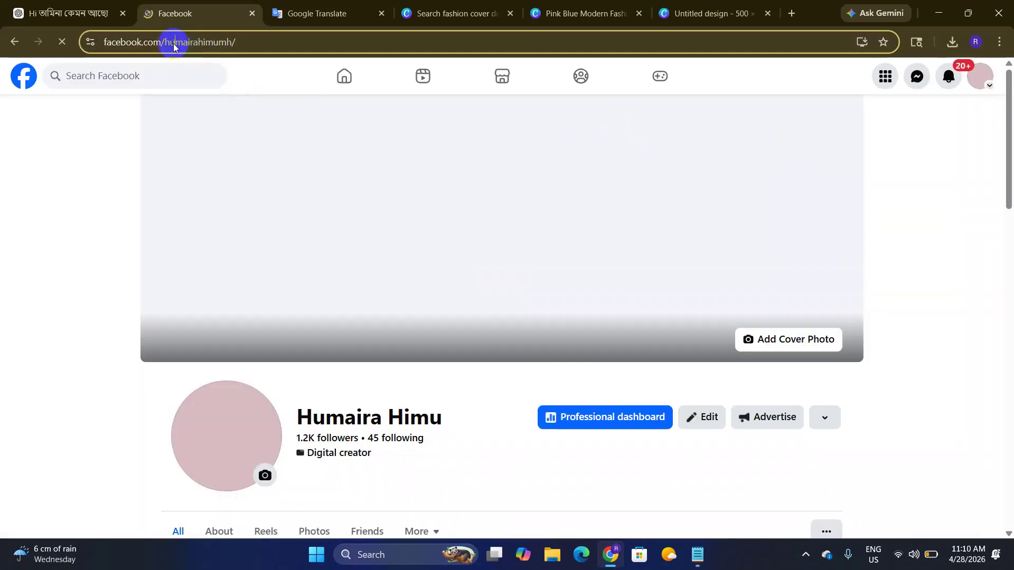
pyautogui.click(224, 43)
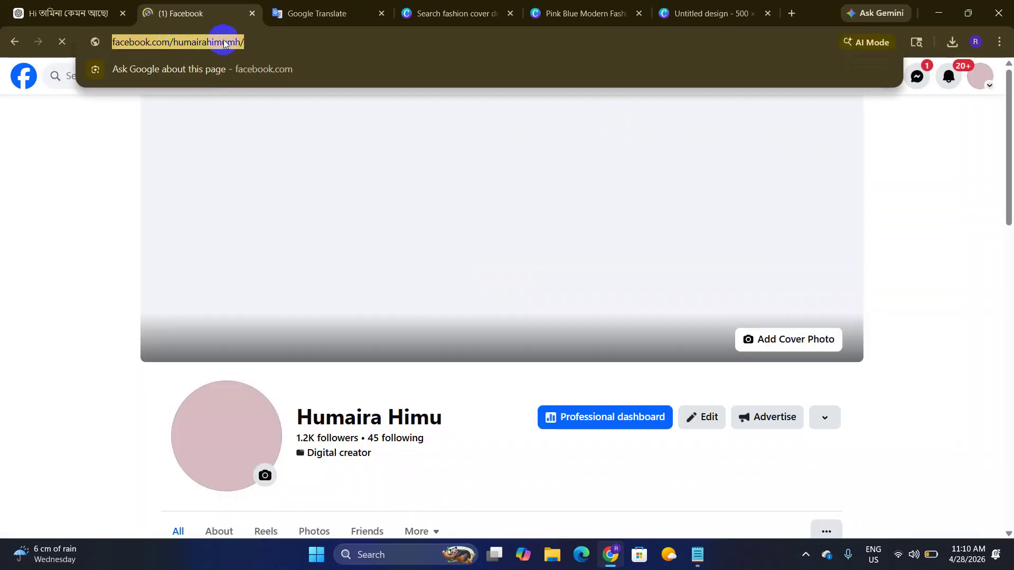
pyautogui.moveTo(226, 43); pyautogui.dragTo(423, 38)
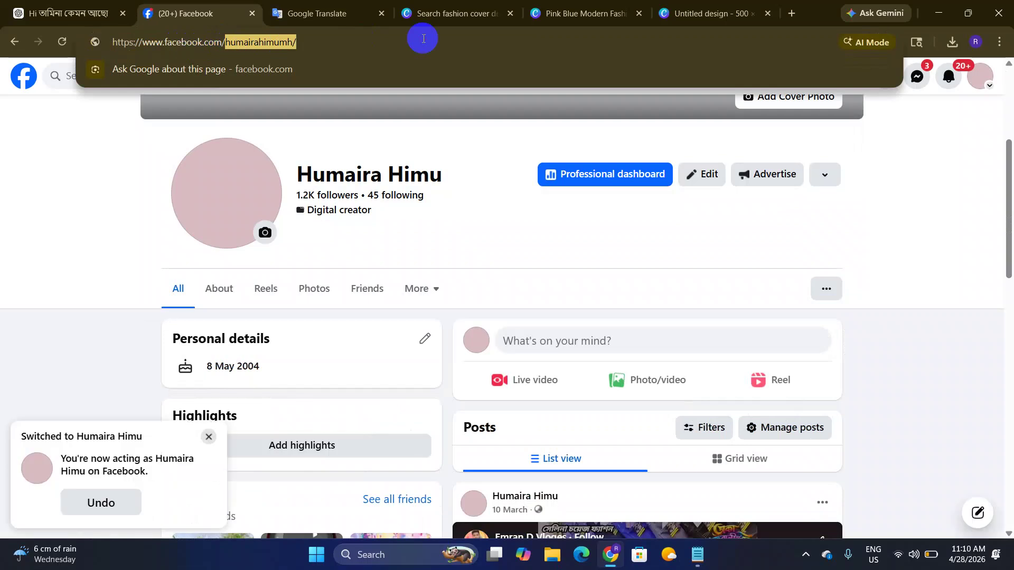
pyautogui.write('chi')
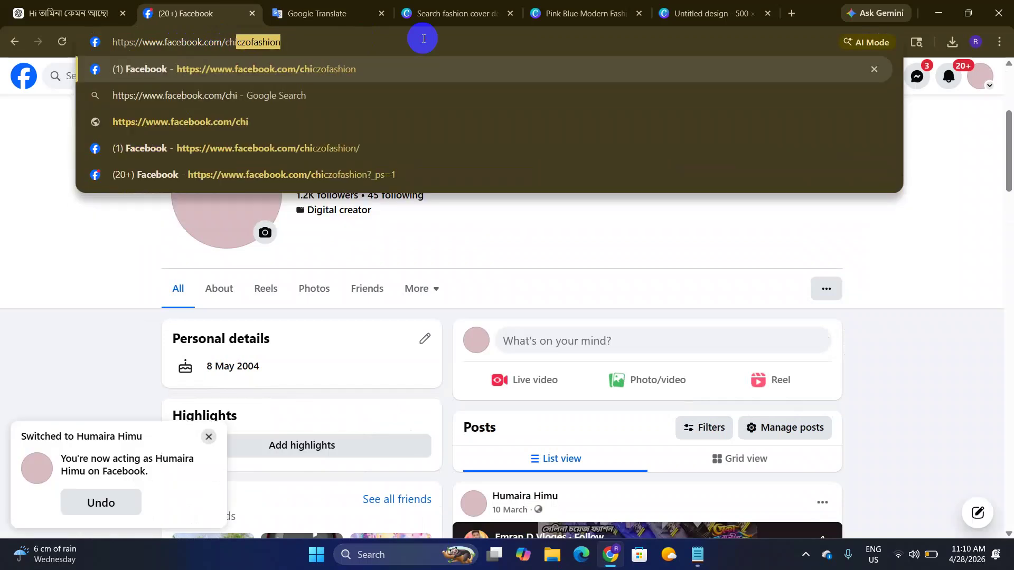
pyautogui.press('Return')
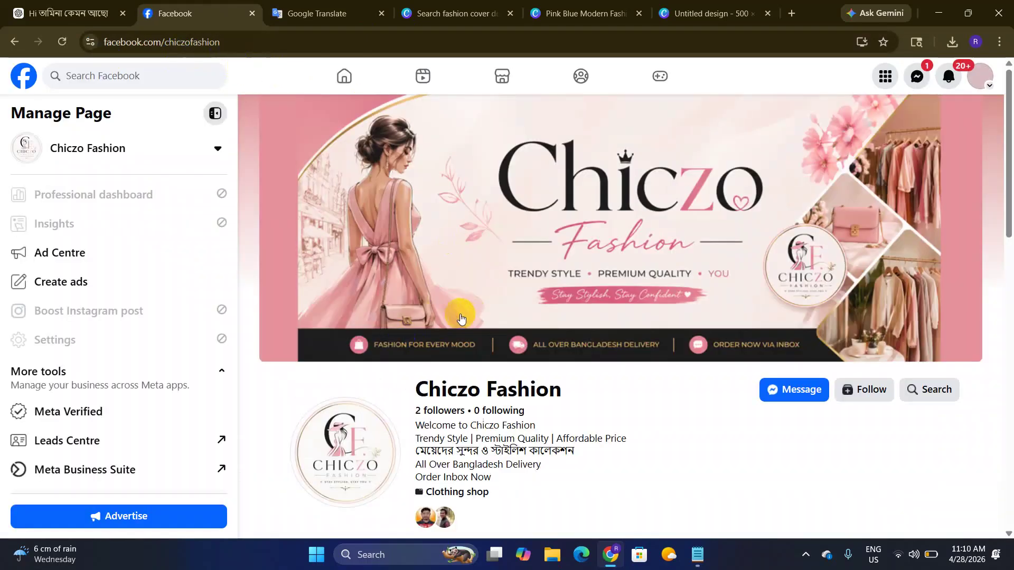
# Step: Follow the Chiczo Fashion page and open its '...' options menu
pyautogui.scroll(-5, 463, 309)
pyautogui.scroll(-7, 462, 309)
pyautogui.scroll(10, 546, 258)
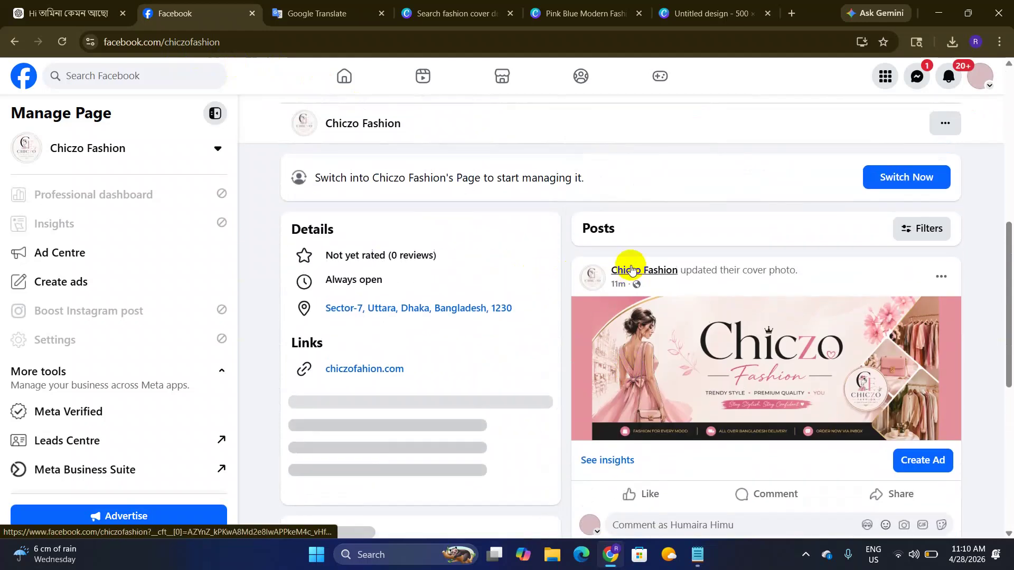
pyautogui.click(866, 212)
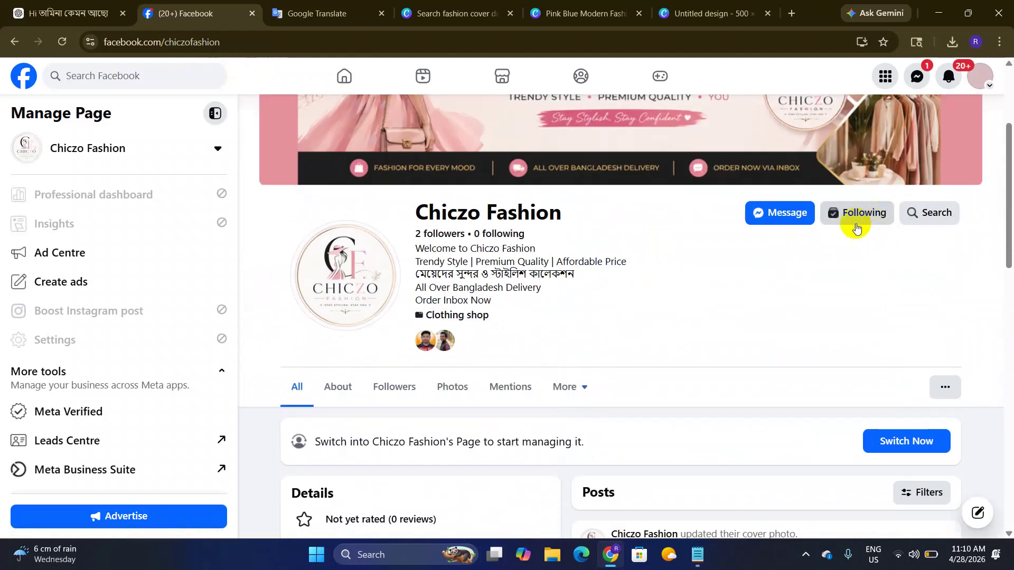
pyautogui.scroll(-2, 832, 269)
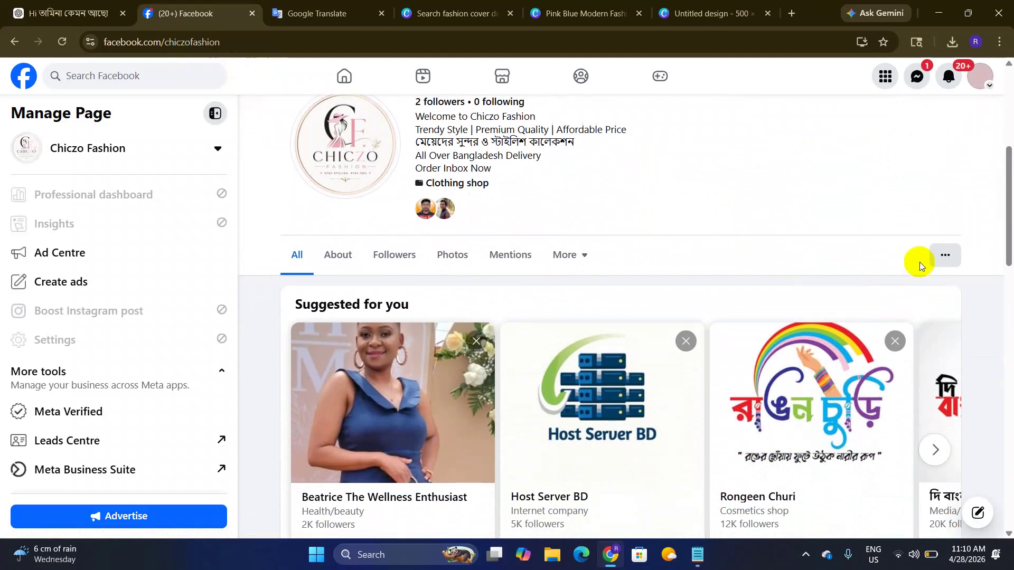
pyautogui.click(943, 259)
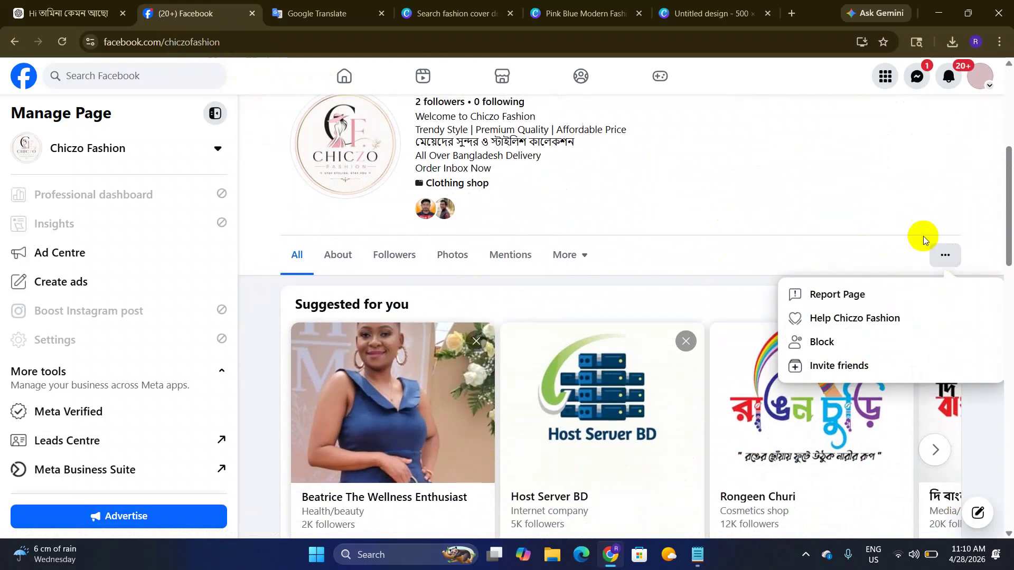
# Step: Invite friends with Select All (103) and send the invitations to like Chiczo Fashion
pyautogui.click(833, 370)
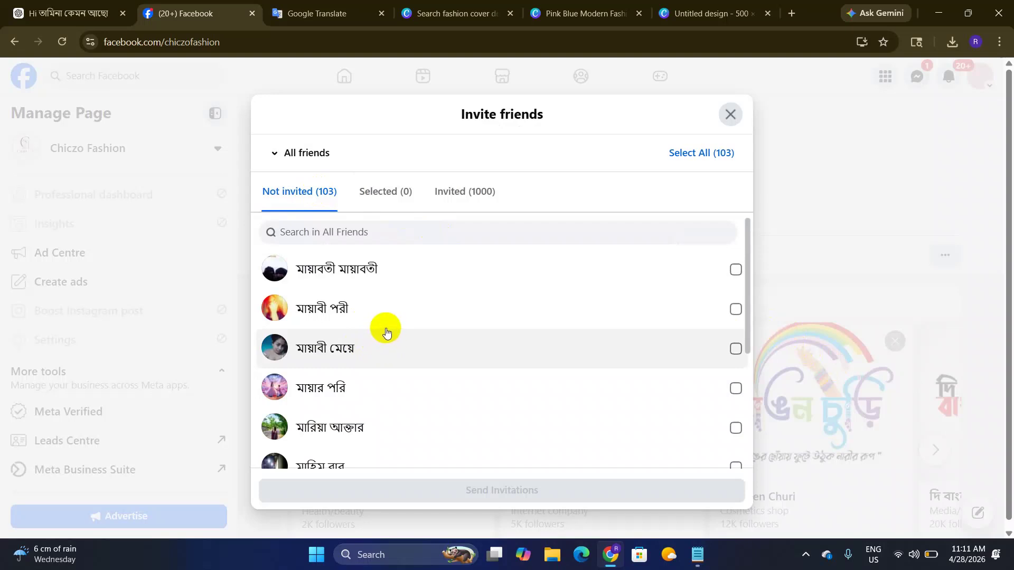
pyautogui.click(707, 159)
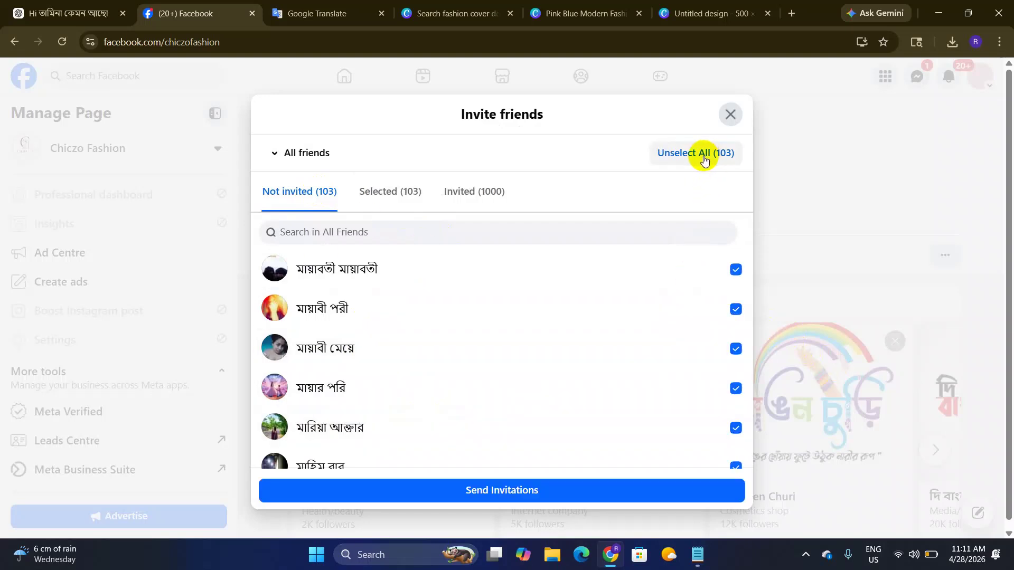
pyautogui.click(524, 491)
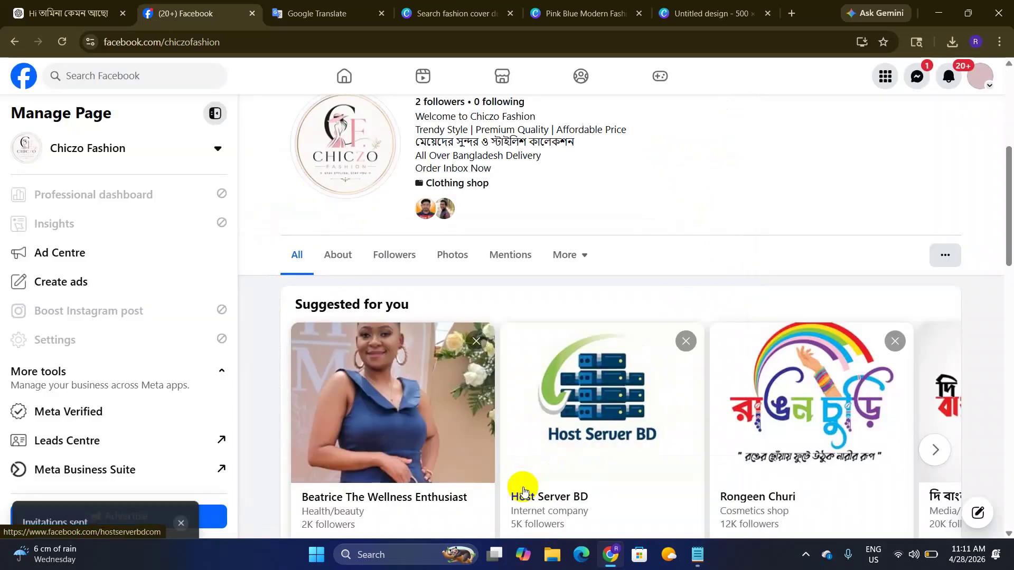
pyautogui.scroll(4, 575, 390)
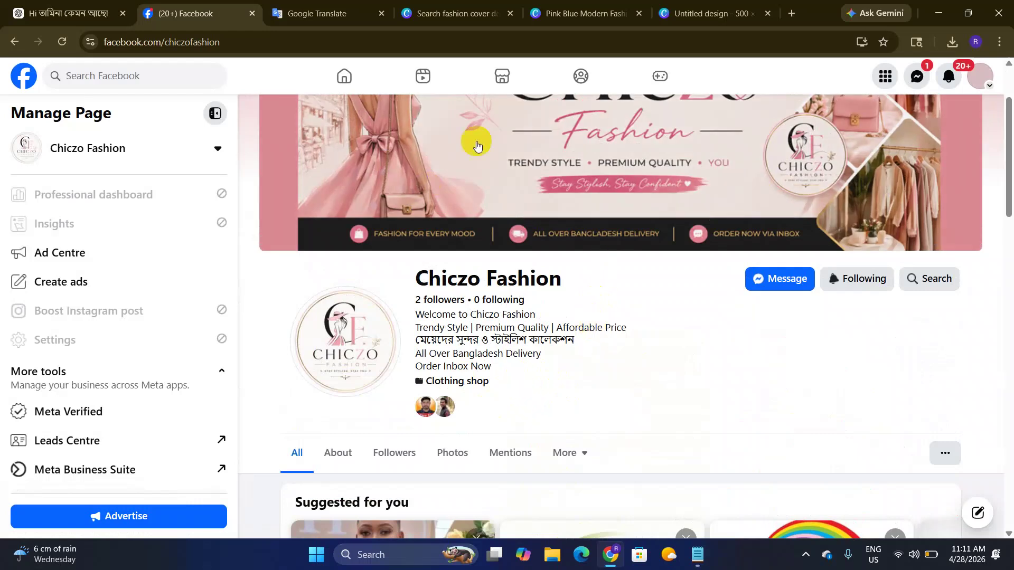
# Step: Switch into the Chiczo Fashion Page profile and scroll through it, now showing 3 followers
pyautogui.click(980, 77)
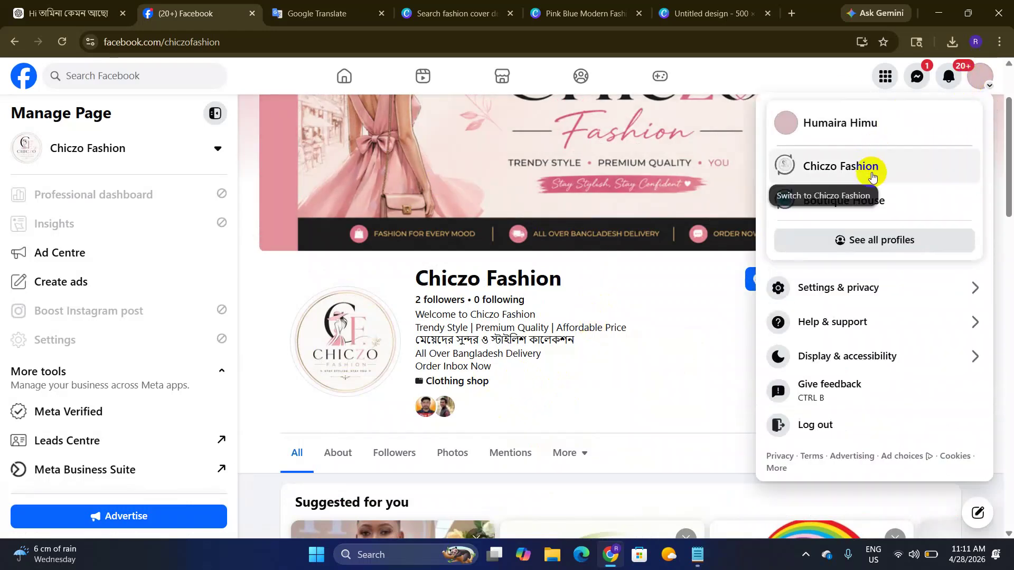
pyautogui.click(876, 172)
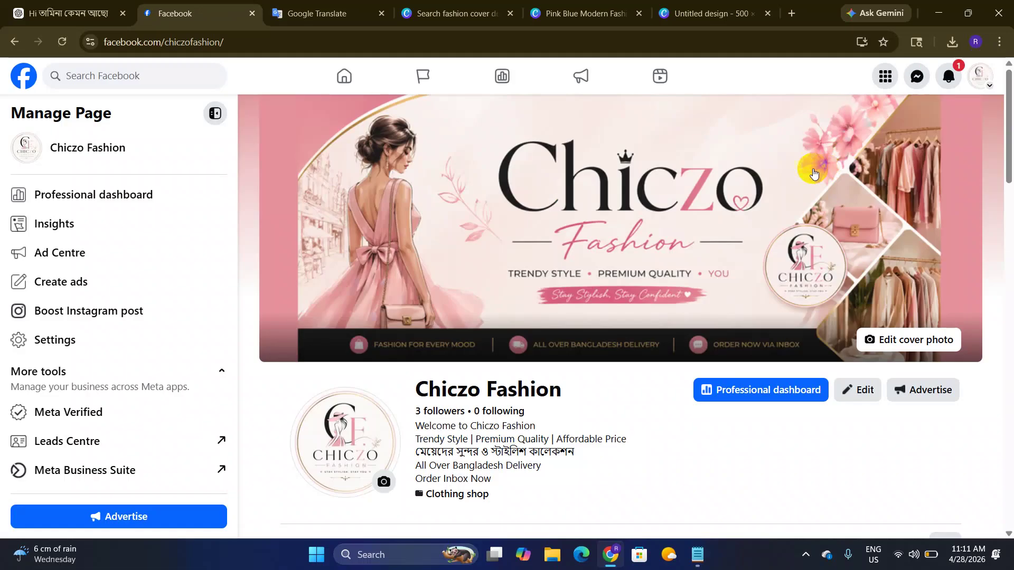
pyautogui.scroll(-5, 672, 172)
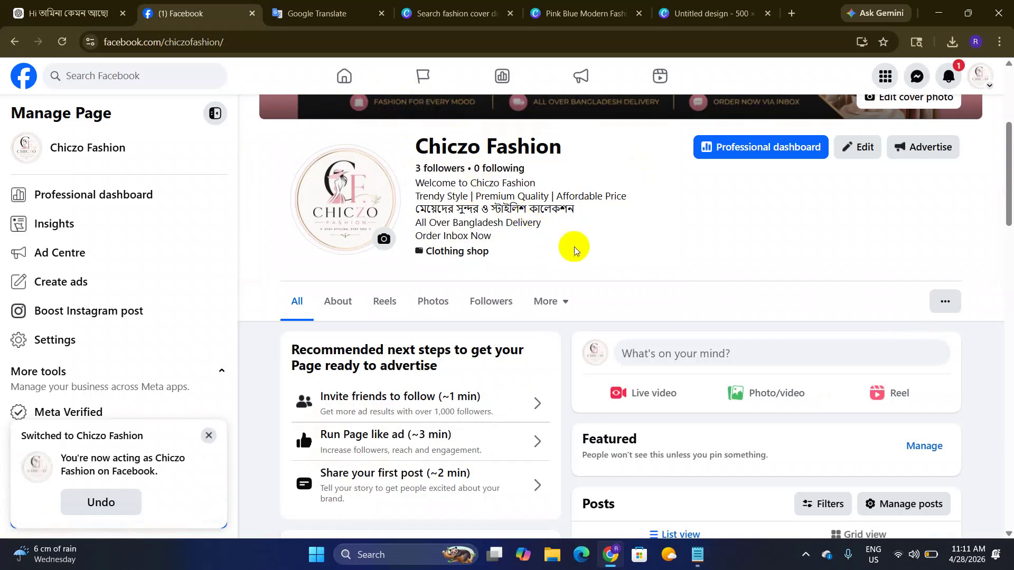
pyautogui.scroll(-1, 563, 250)
pyautogui.scroll(5, 396, 212)
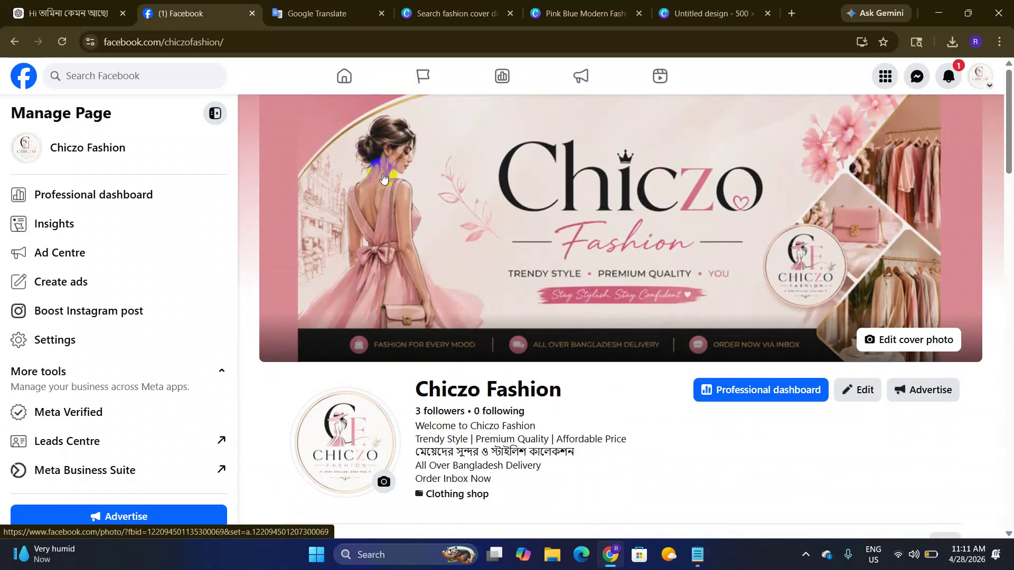
pyautogui.scroll(-2, 384, 178)
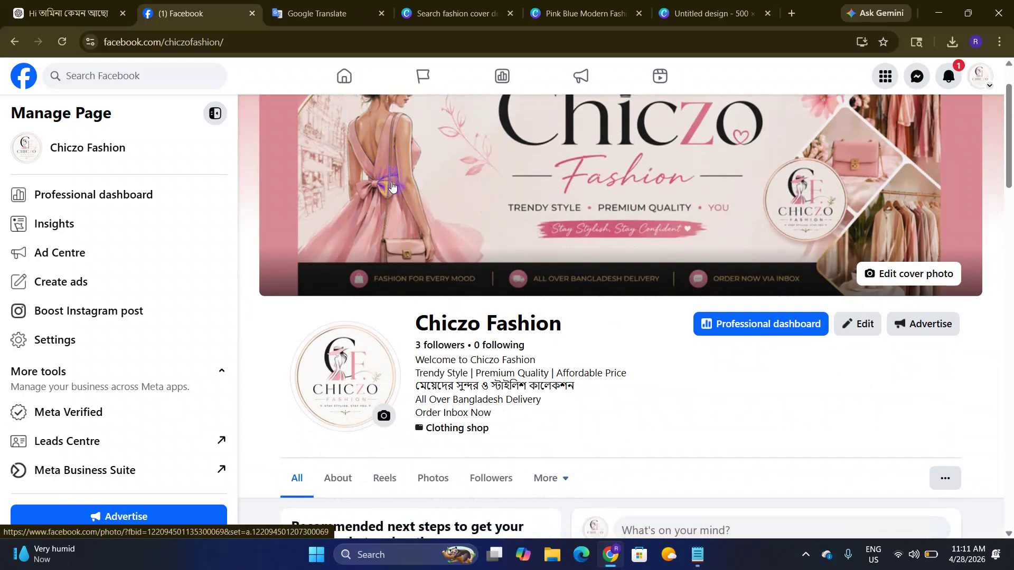
pyautogui.scroll(1, 392, 186)
pyautogui.scroll(-1, 424, 270)
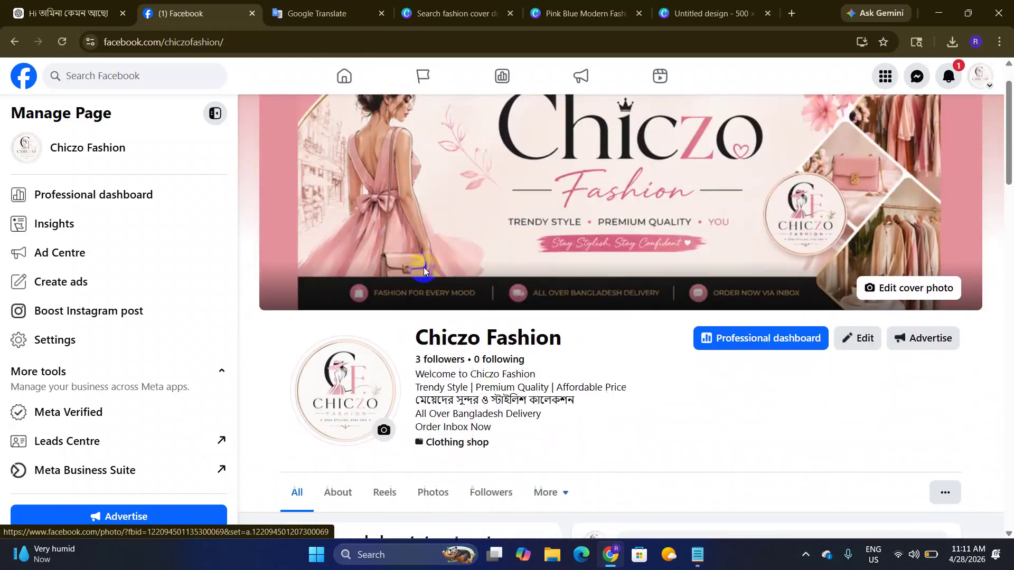
pyautogui.moveTo(158, 42); pyautogui.dragTo(383, 43)
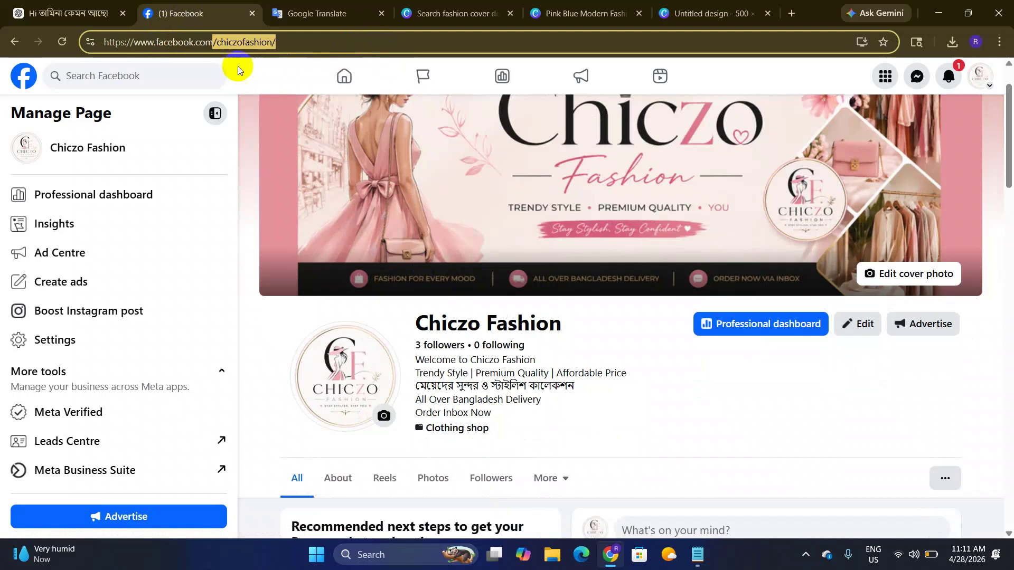
pyautogui.click(250, 44)
pyautogui.click(229, 48)
pyautogui.moveTo(218, 45); pyautogui.dragTo(451, 45)
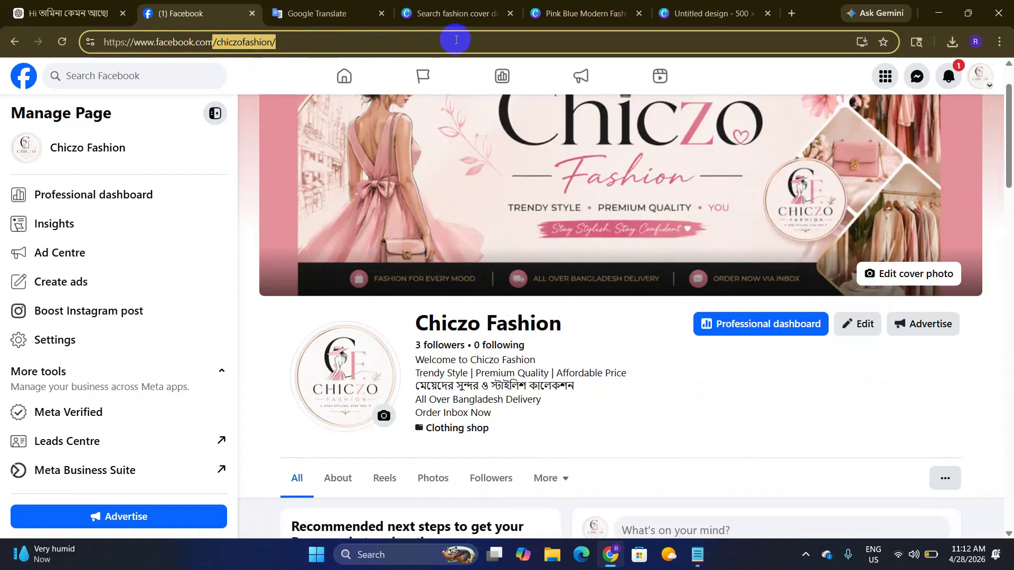
pyautogui.click(468, 48)
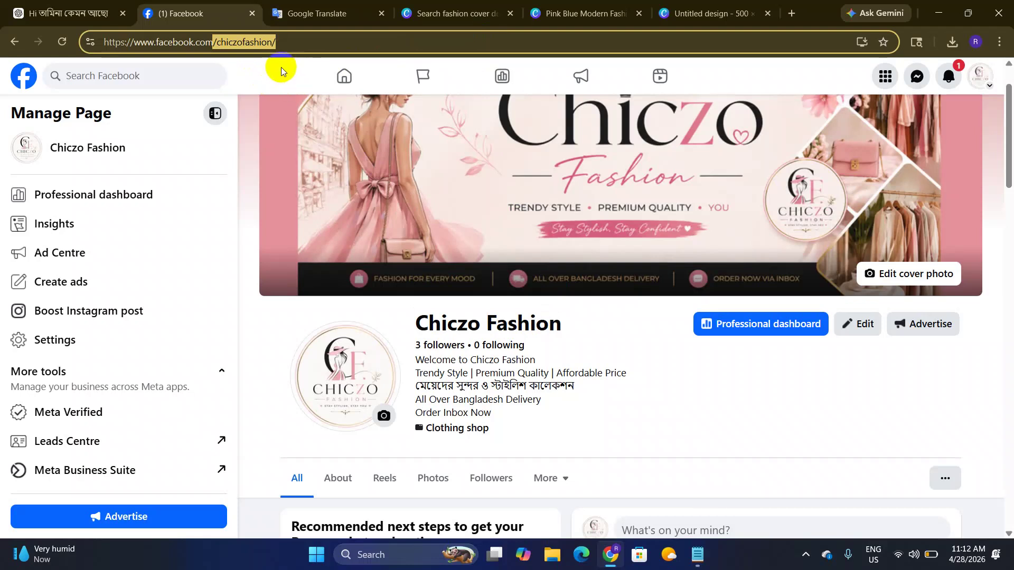
pyautogui.click(254, 42)
pyautogui.moveTo(218, 45); pyautogui.dragTo(310, 50)
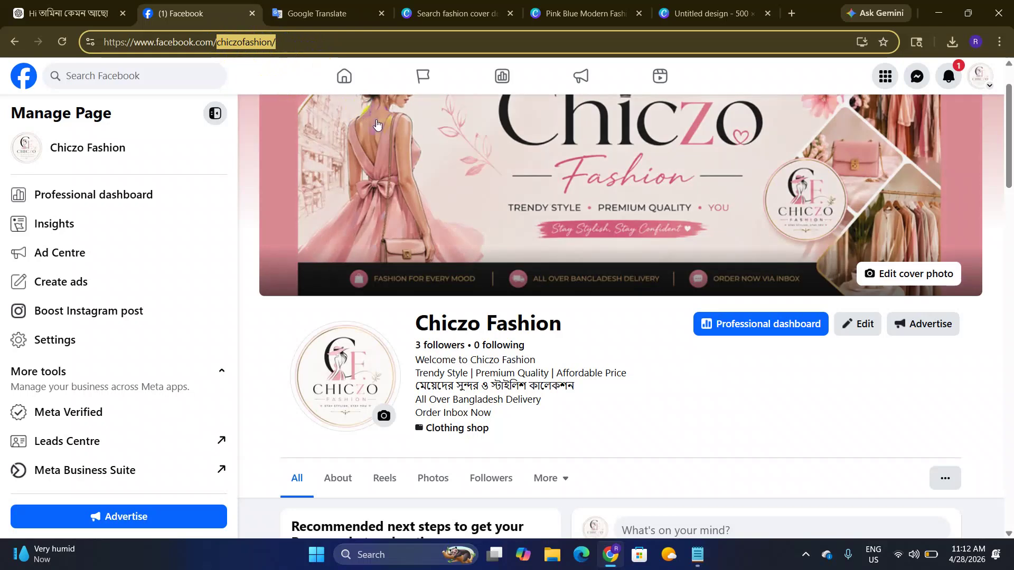
pyautogui.scroll(-2, 428, 207)
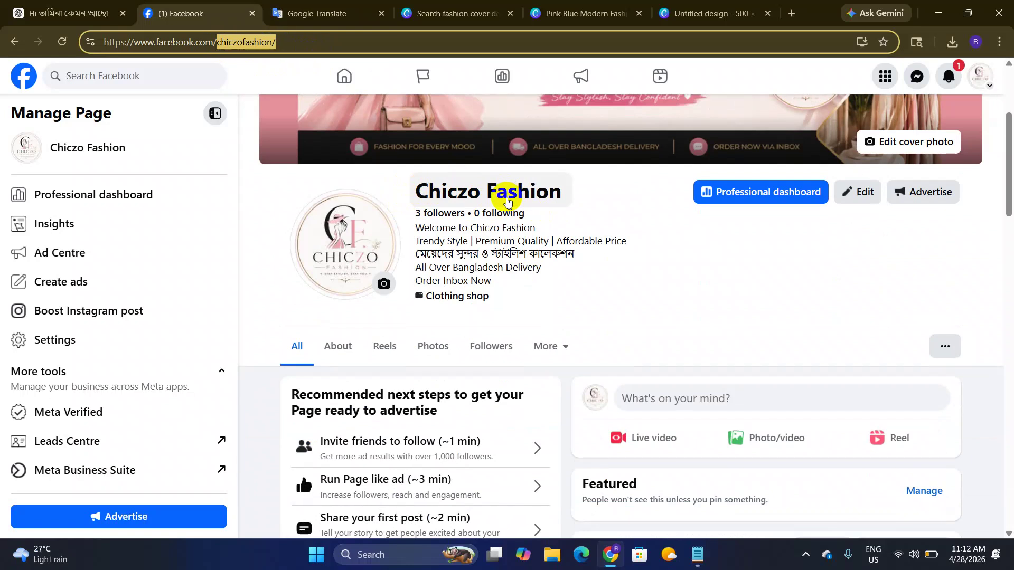
pyautogui.scroll(2, 507, 201)
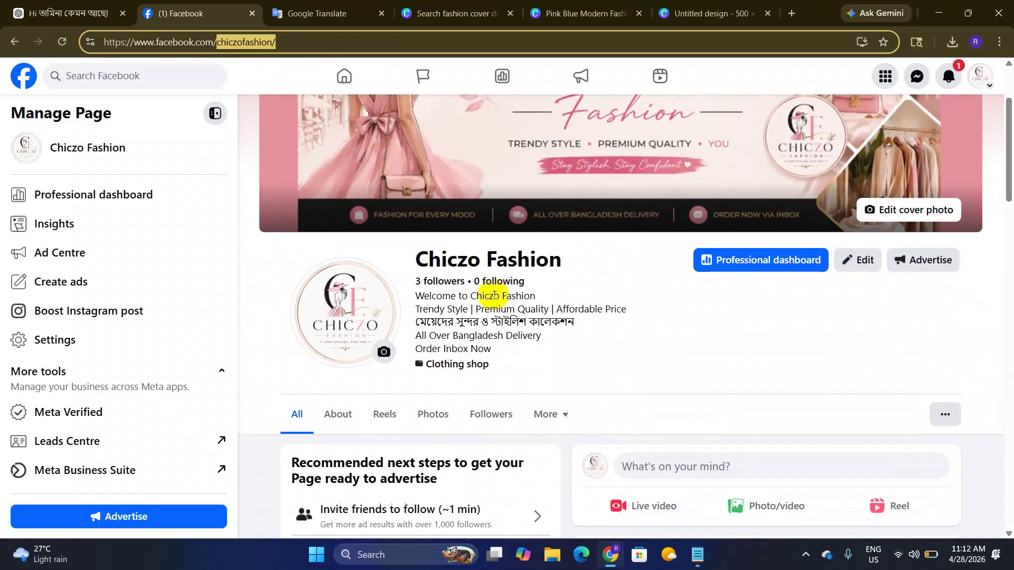
pyautogui.scroll(-1, 581, 259)
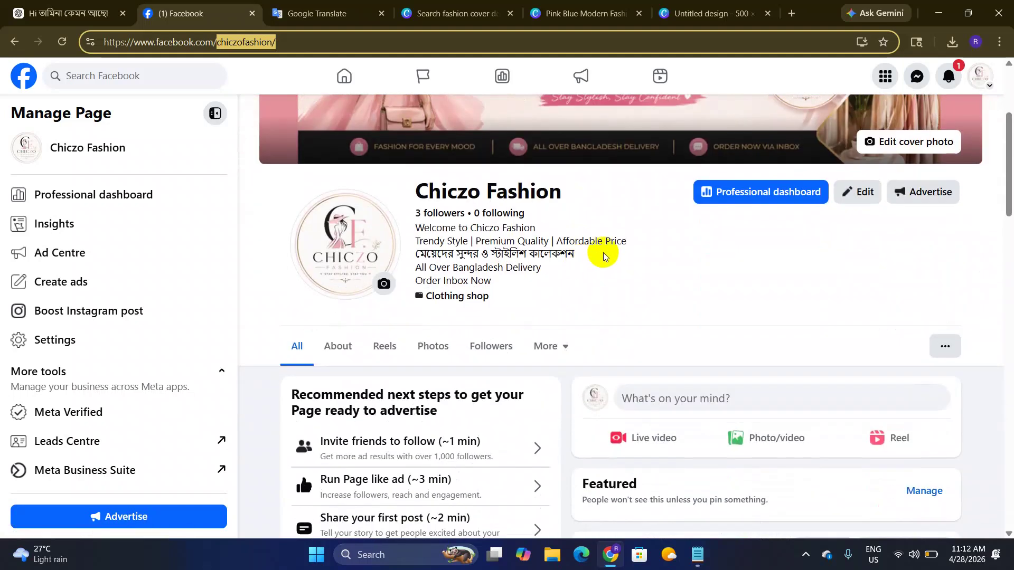
pyautogui.scroll(-1, 605, 256)
pyautogui.click(414, 162)
pyautogui.moveTo(413, 161); pyautogui.dragTo(509, 219)
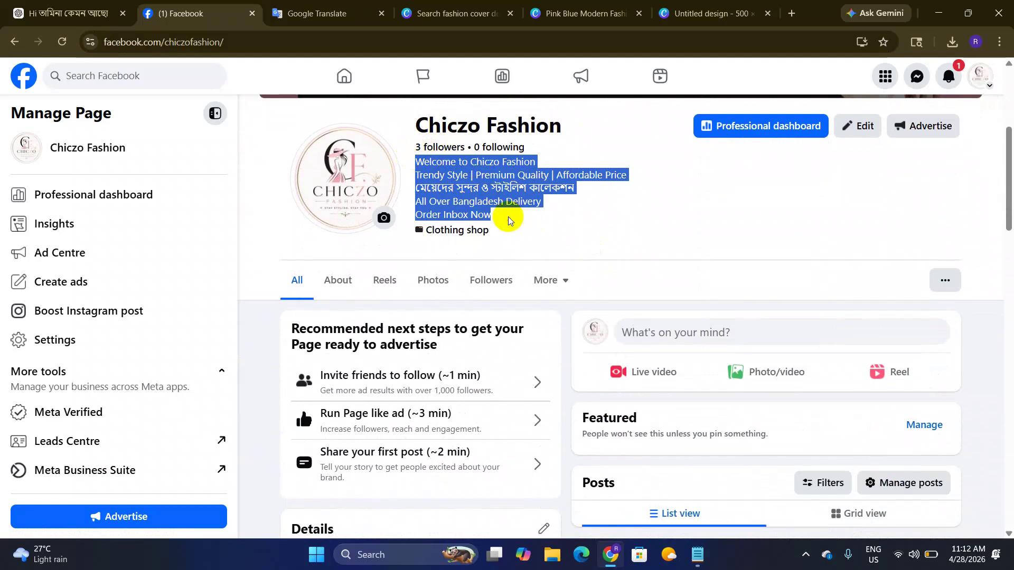
pyautogui.click(488, 198)
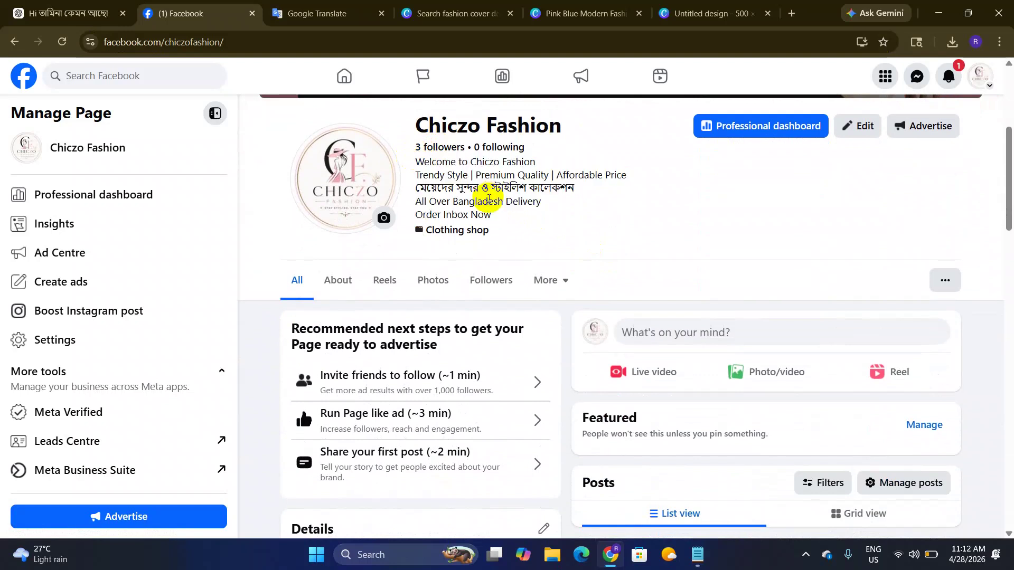
pyautogui.moveTo(412, 162); pyautogui.dragTo(515, 219)
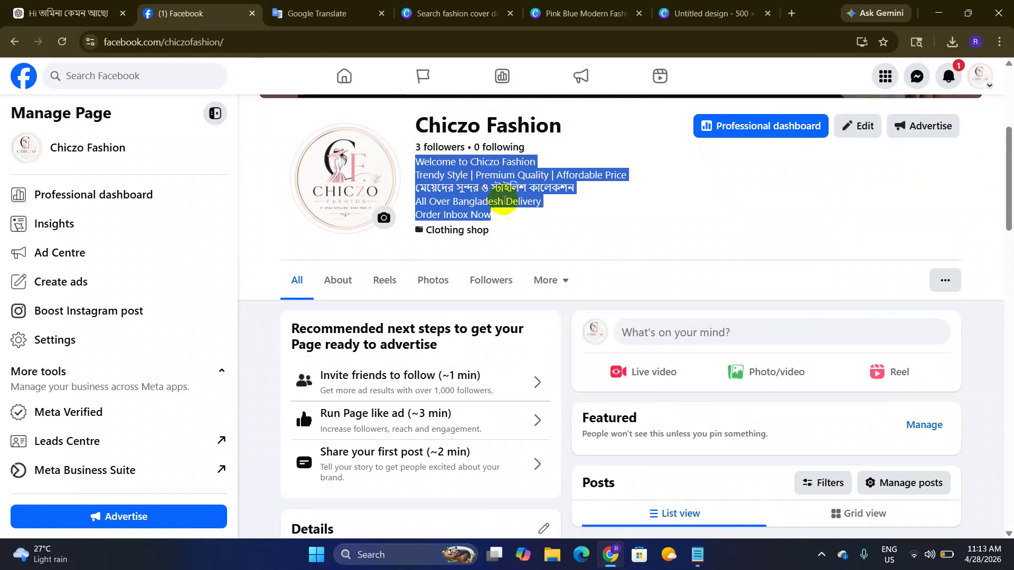
pyautogui.click(517, 217)
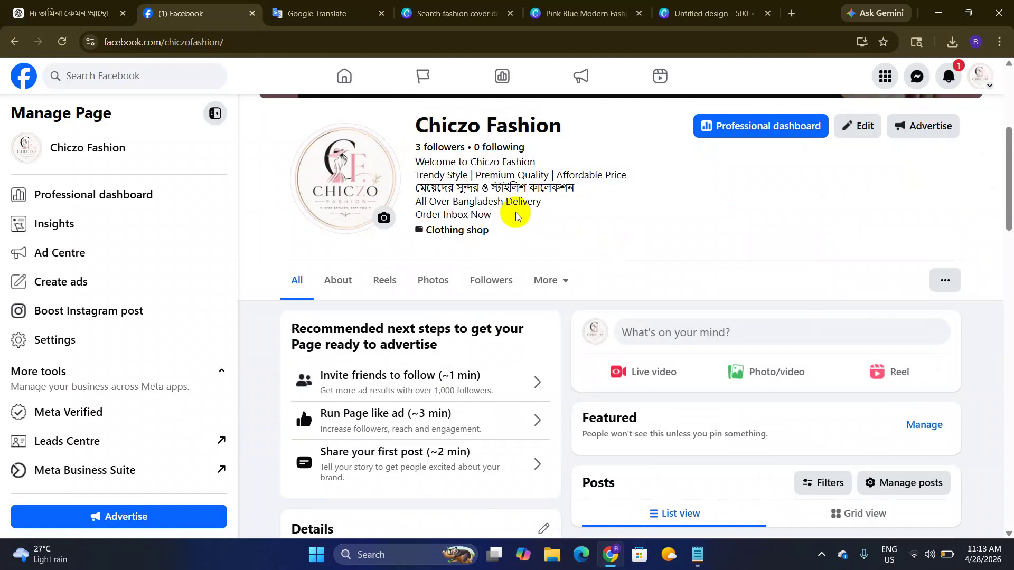